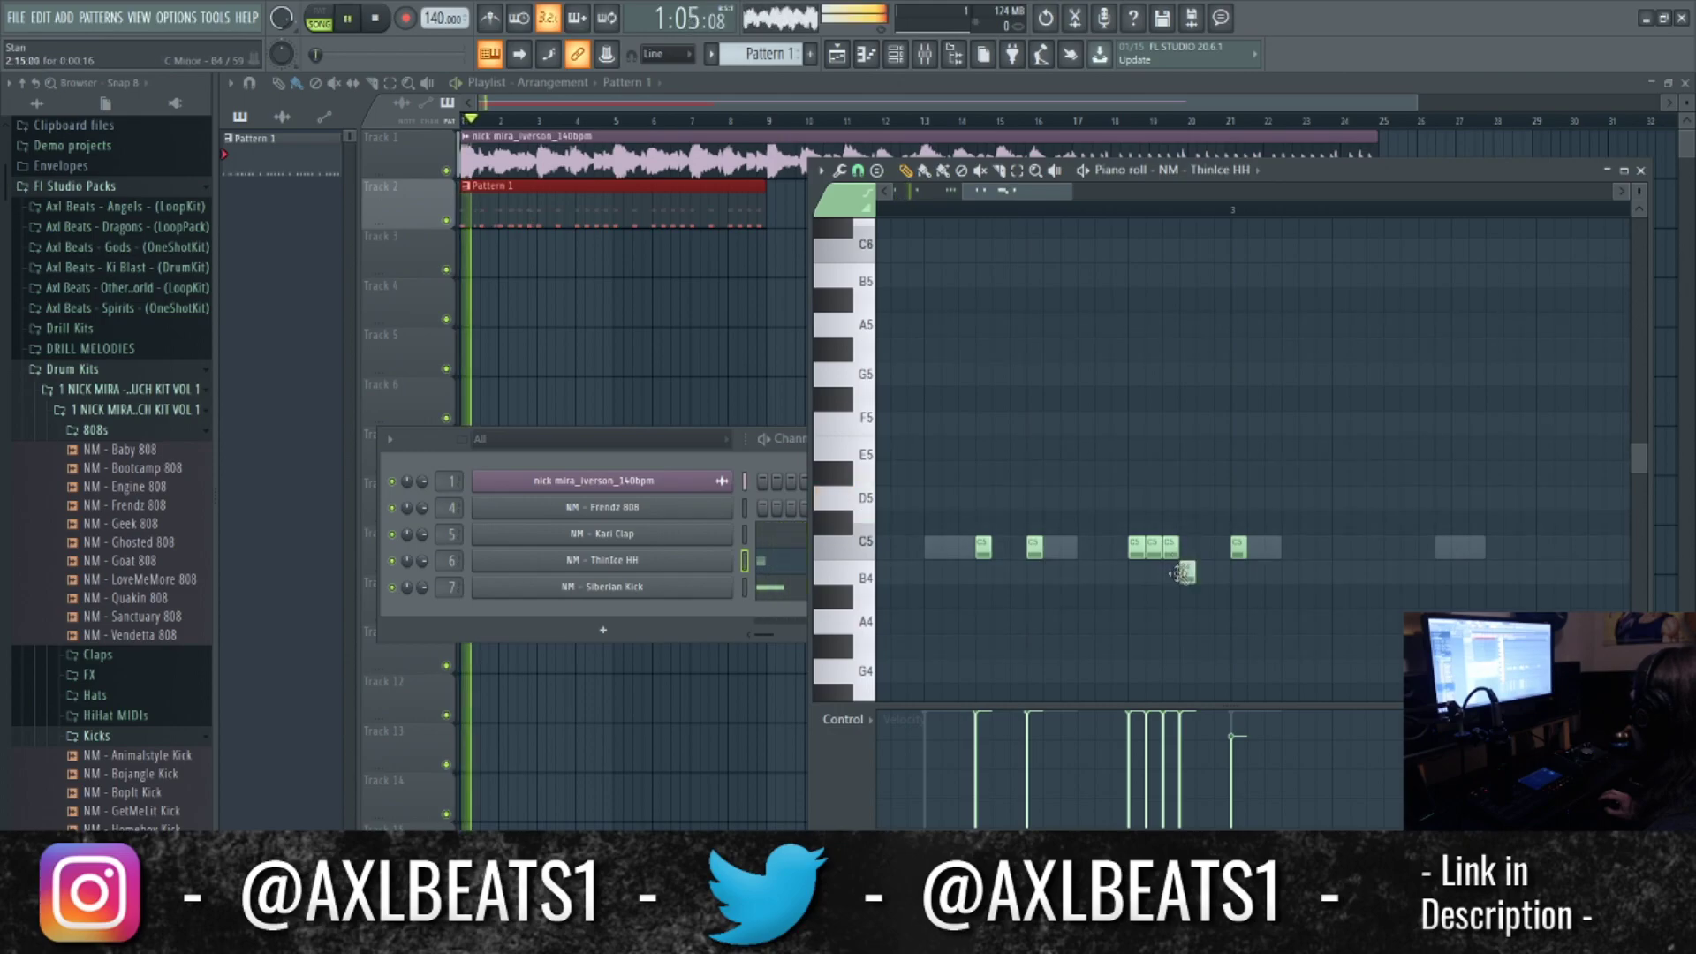
Complete the four-note C5 hi-hat roll before bar 3 and delete the extra hi-hat note at the start of bar 3.
scroll(1070, 467, "down", 2)
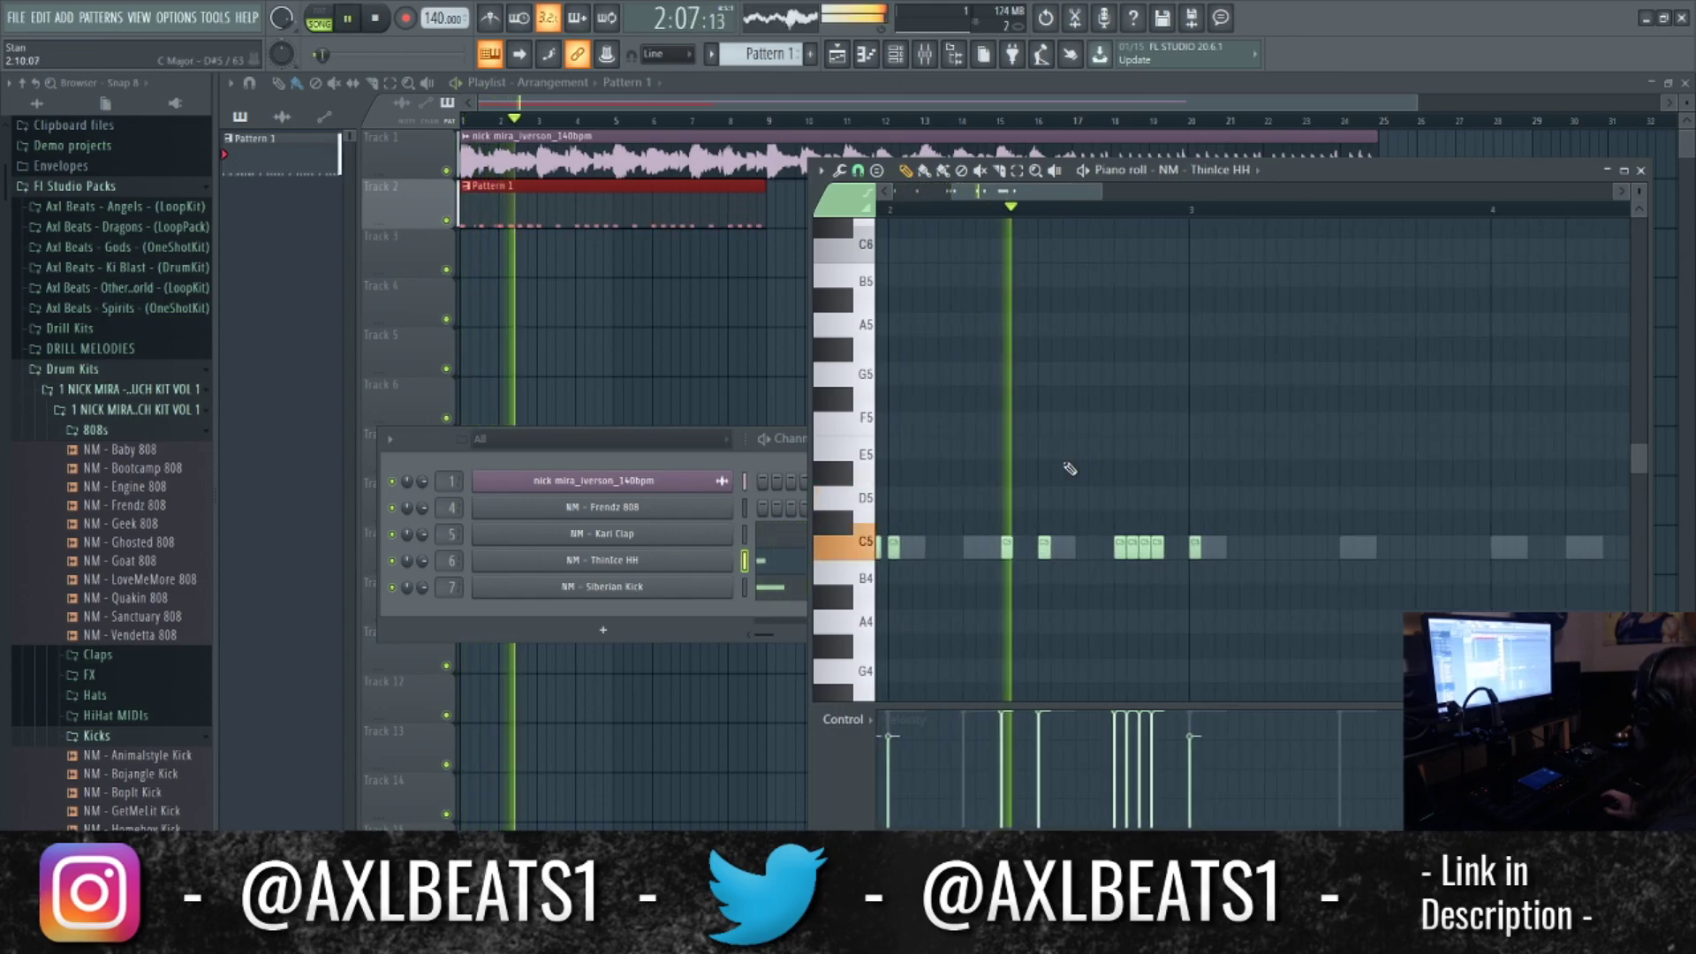
key("space")
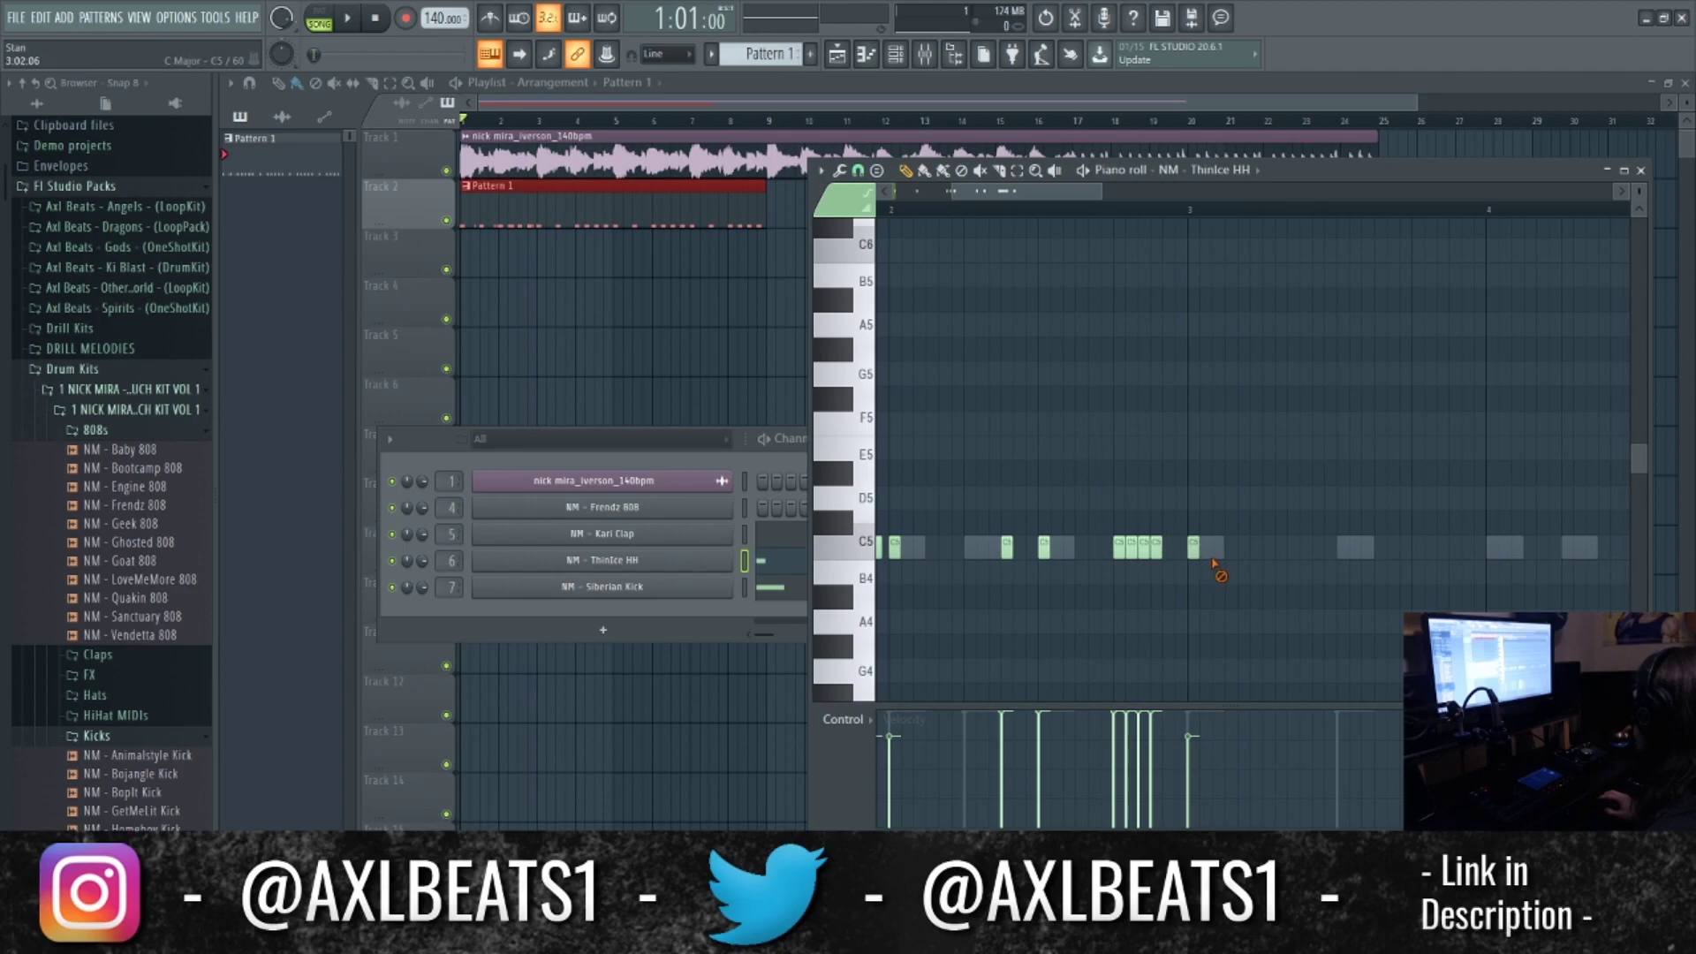
left_click_drag(1201, 557, 1203, 560)
right_click(1243, 523)
scroll(1174, 494, "down", 5)
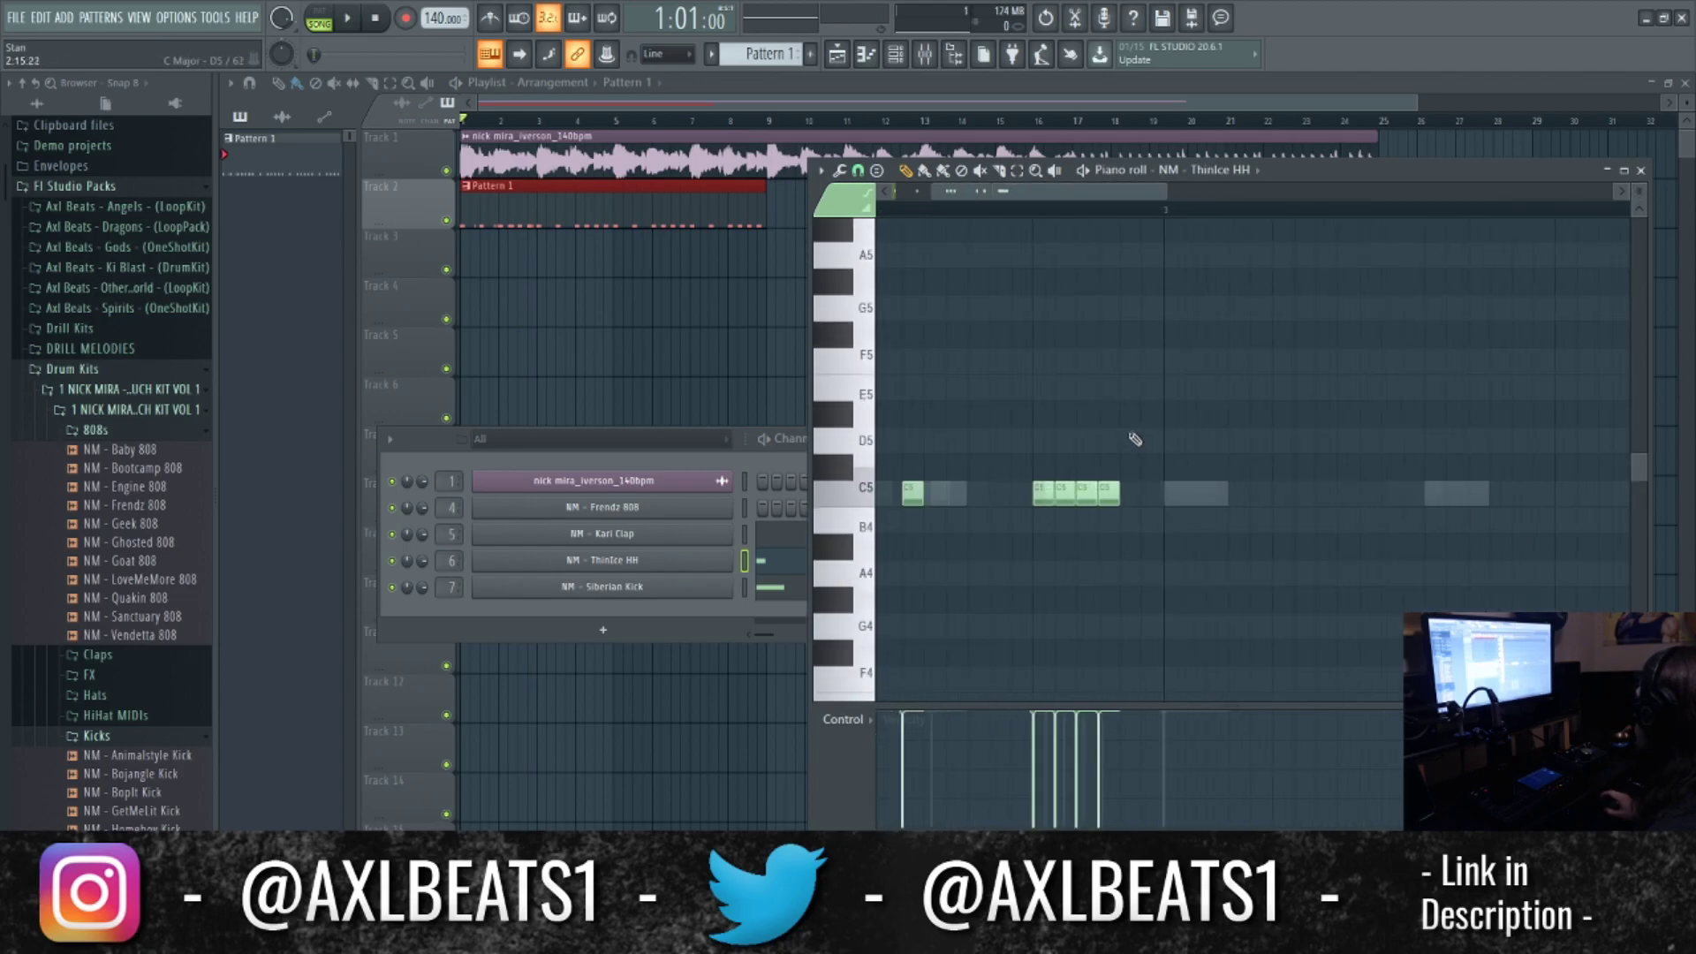
Duplicate the two-bar ThinIce HH hi-hat pattern into bars 3 and 4.
key("ctrl+a")
left_click_drag(1144, 211, 662, 303)
key("ctrl+b")
left_click(1262, 212, "ctrl")
scroll(1316, 496, "up", 2)
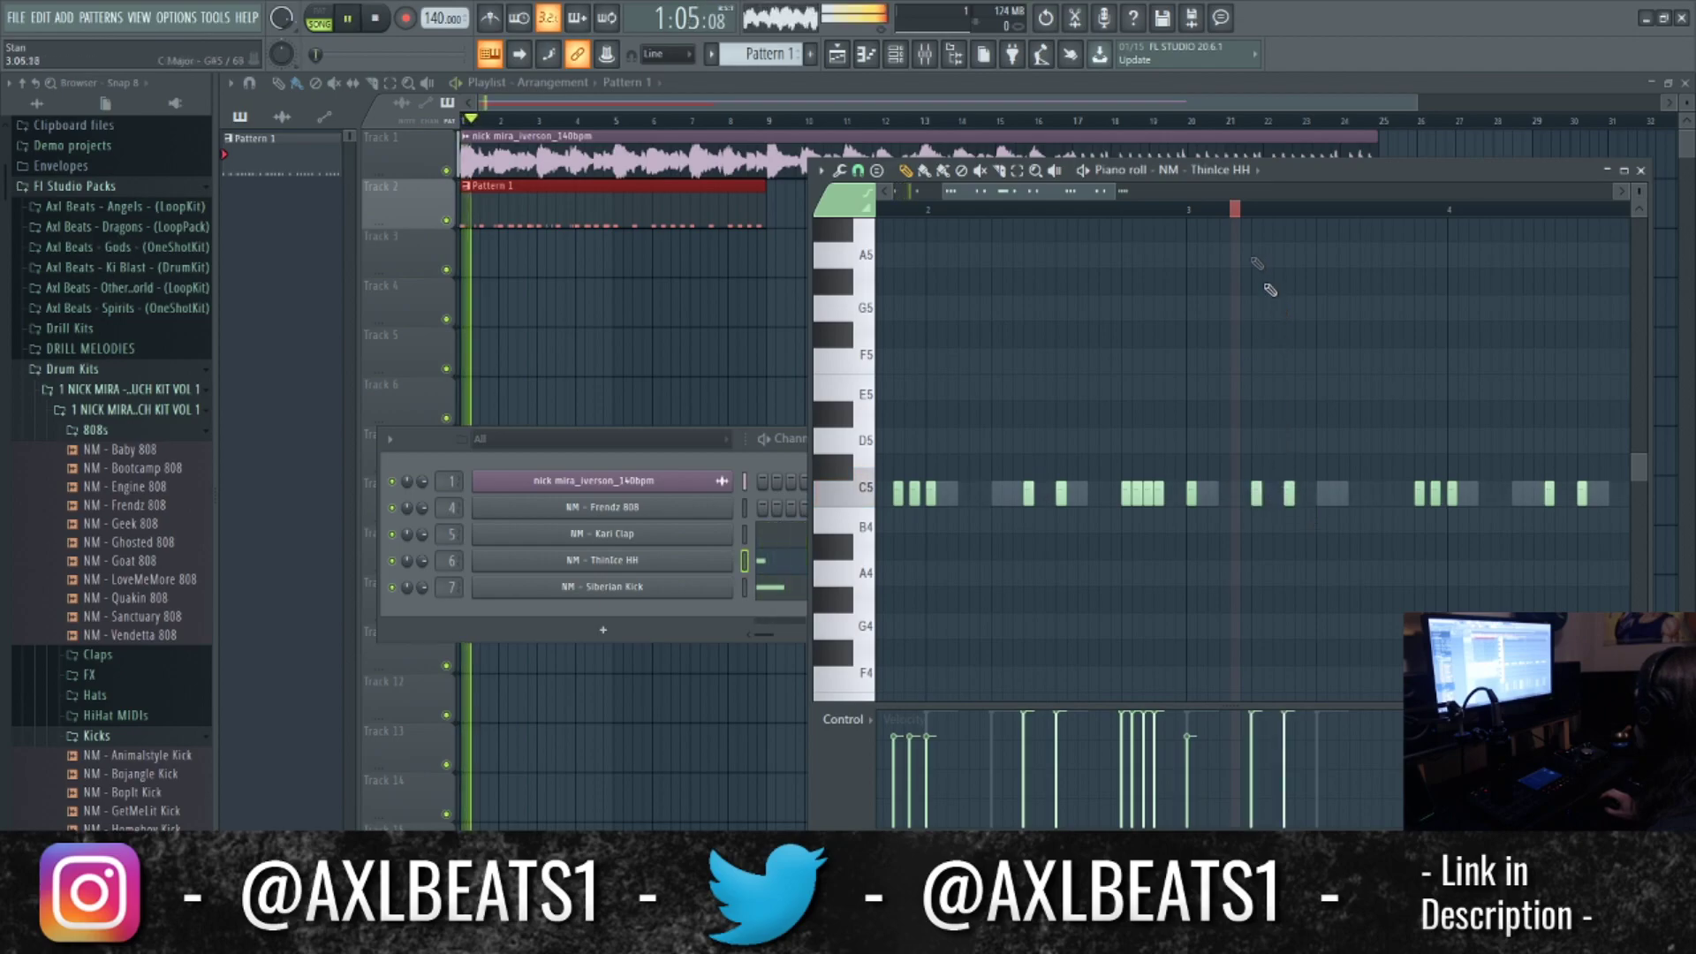
Rework the four-note hi-hat roll at the end of bar 4 into two separated pairs of C5 notes.
scroll(1147, 222, "up", 5)
scroll(999, 223, "down", 6)
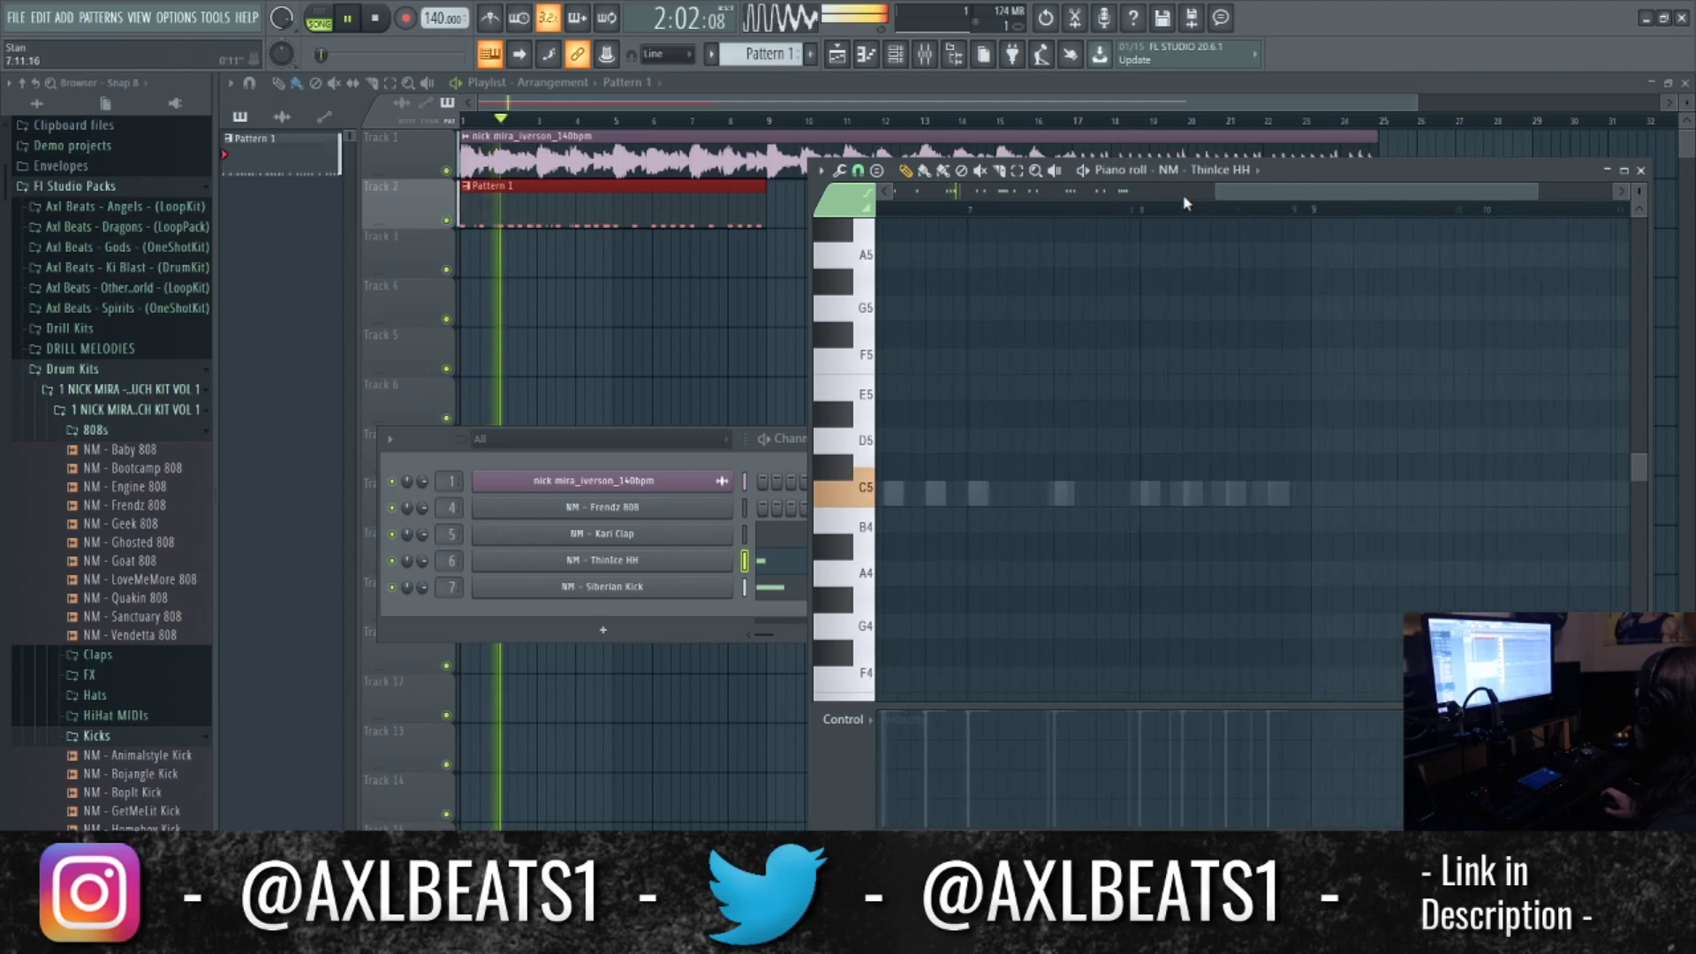
left_click_drag(1025, 269, 1037, 389)
scroll(1032, 411, "up", 2)
left_click_drag(1034, 459, 1402, 437)
scroll(1192, 473, "up", 1)
left_click_drag(1283, 480, 1176, 495)
scroll(1268, 530, "up", 3)
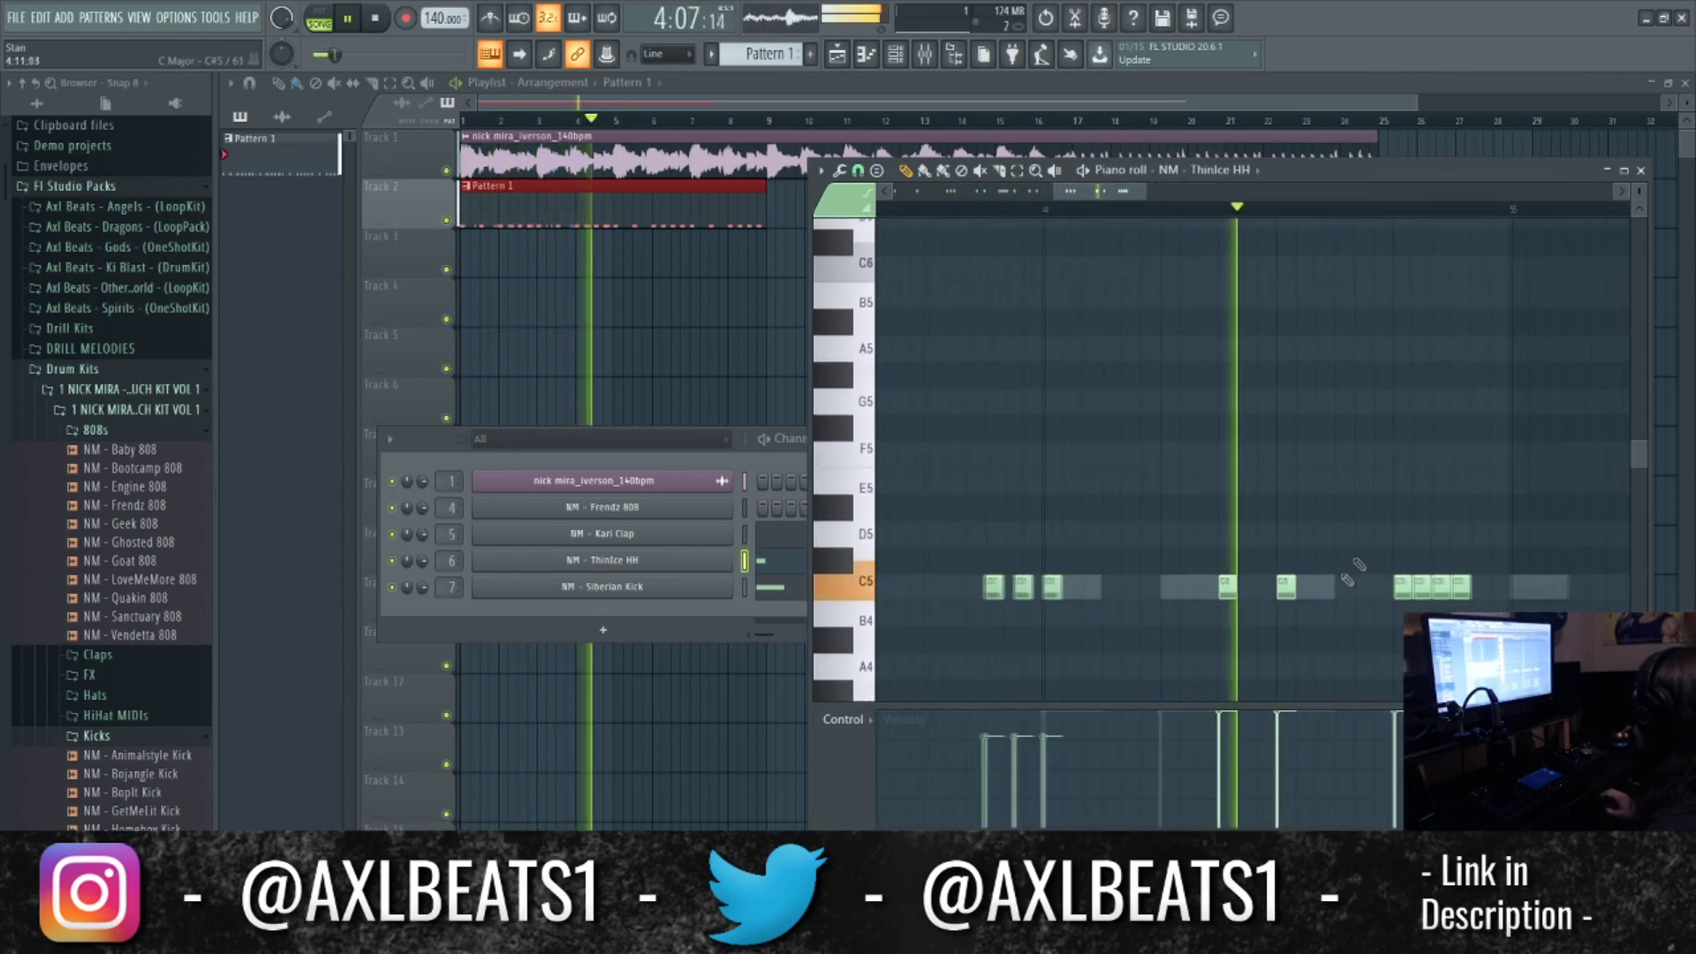
left_click_drag(1347, 580, 1229, 590)
key("space")
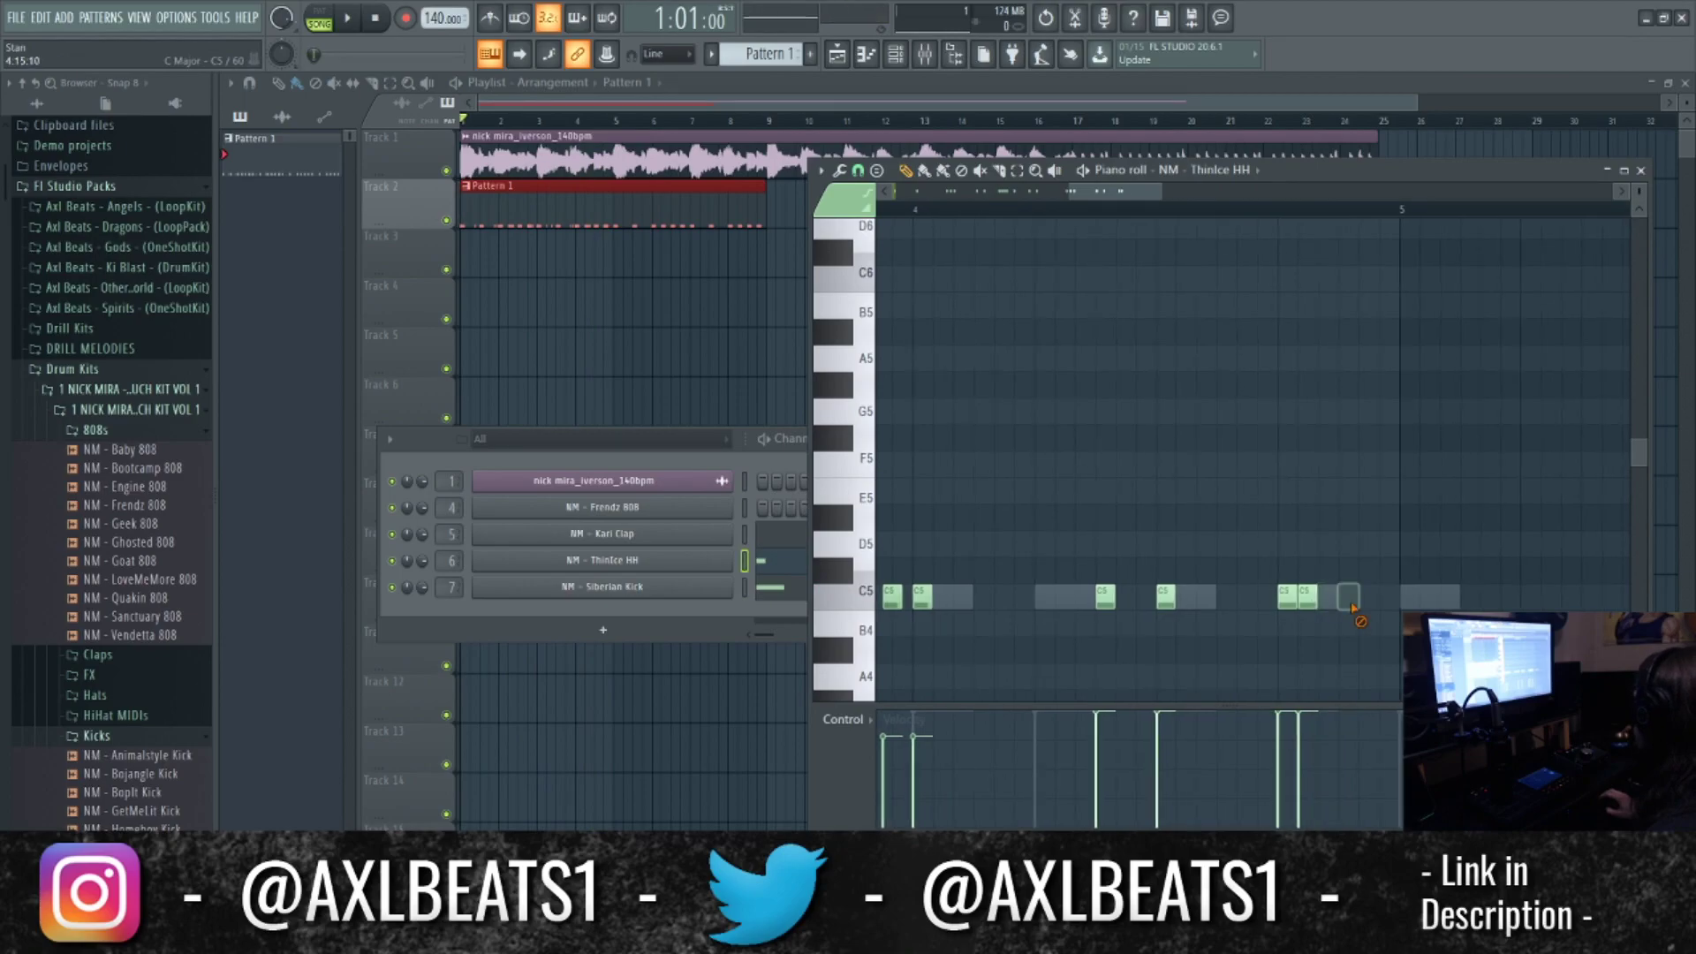
key("space")
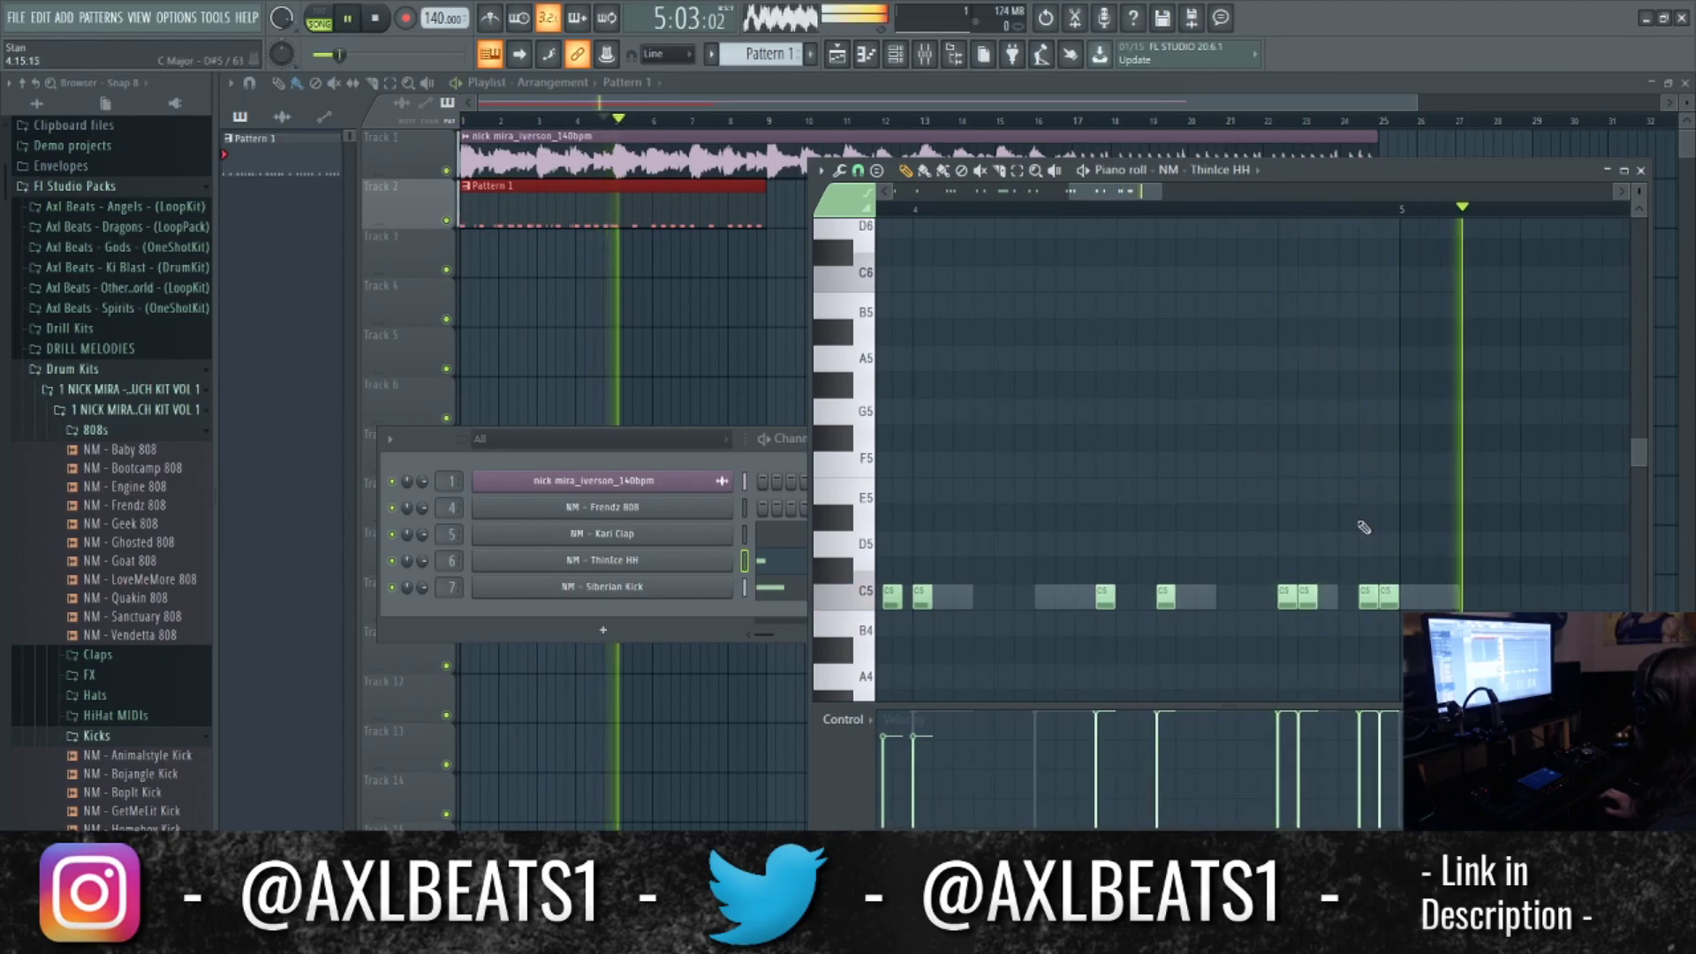
key("space")
left_click(1342, 597)
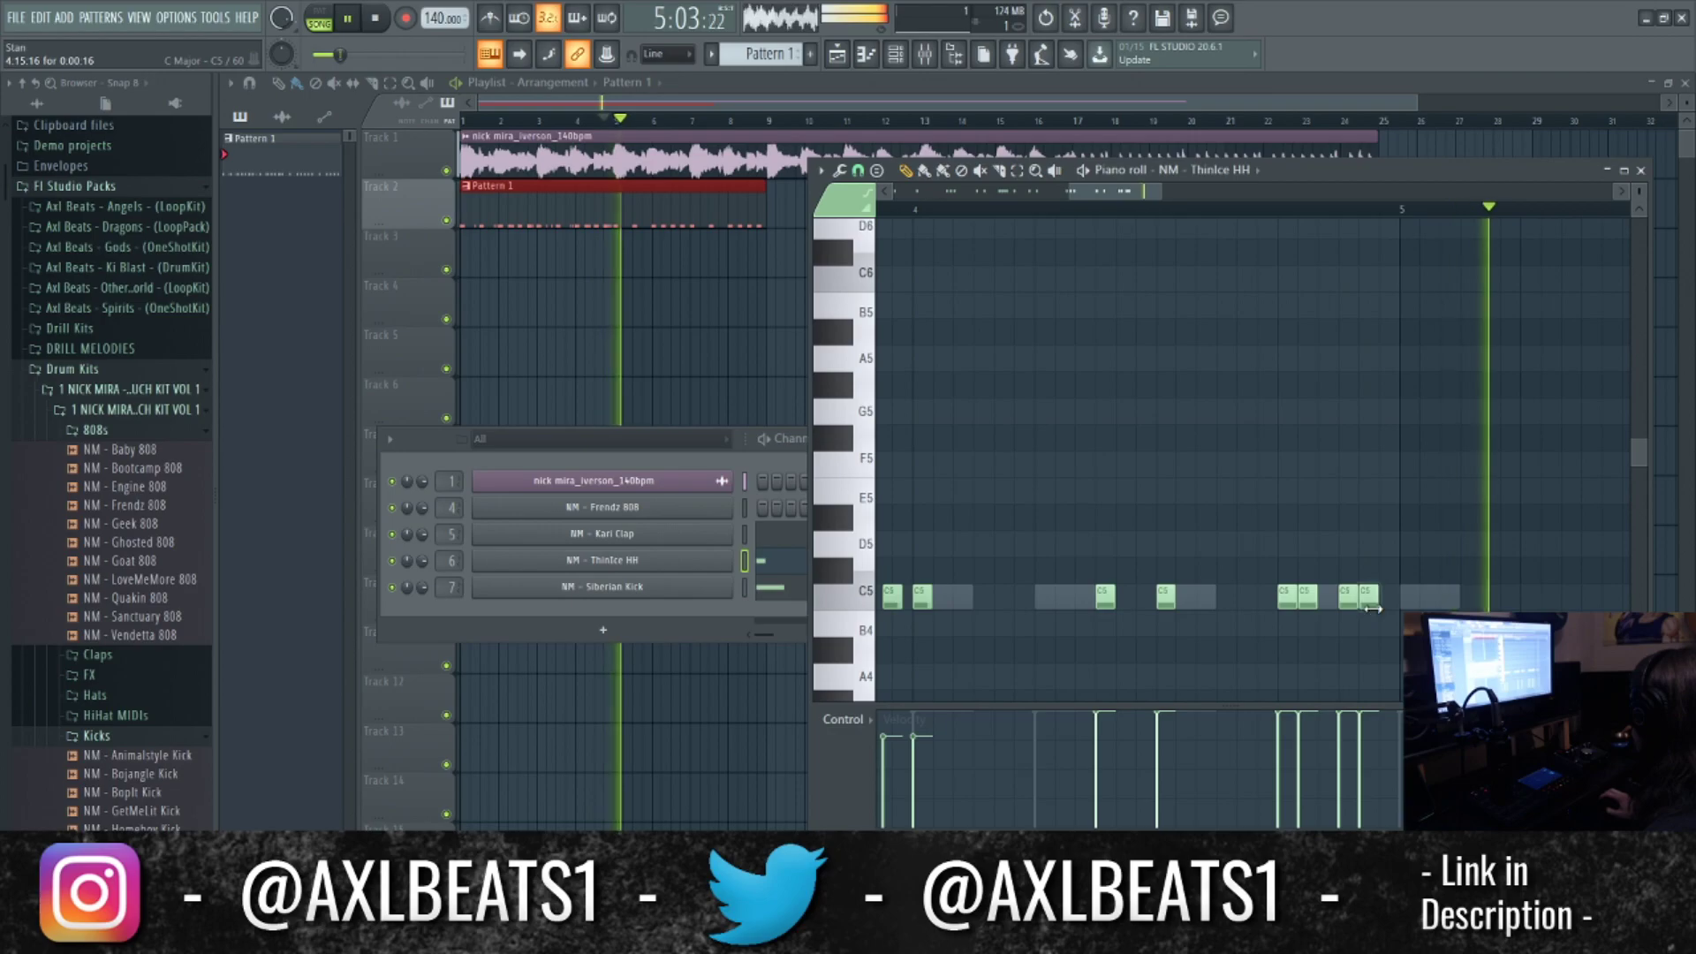
Duplicate the whole four-bar hi-hat pattern into bars 5 to 8.
scroll(1342, 565, "down", 7)
key("space")
key("ctrl+a")
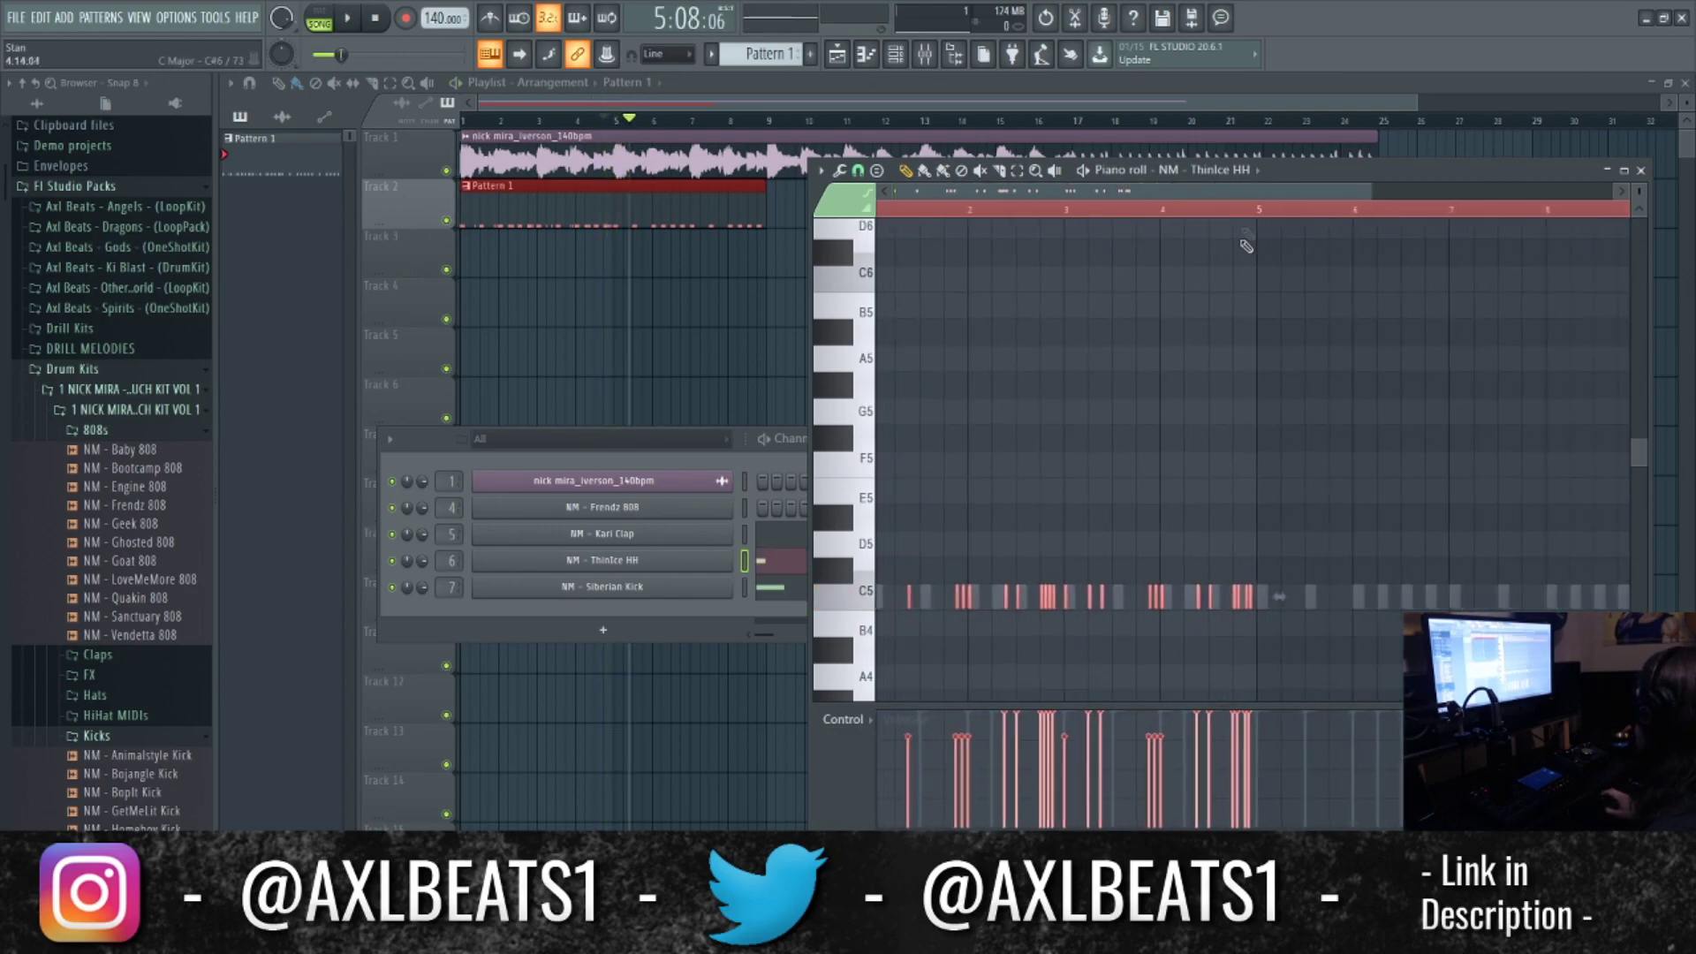
left_click_drag(1258, 209, 265, 268)
scroll(1136, 366, "down", 1)
key("ctrl+b")
left_click(1156, 214, "ctrl")
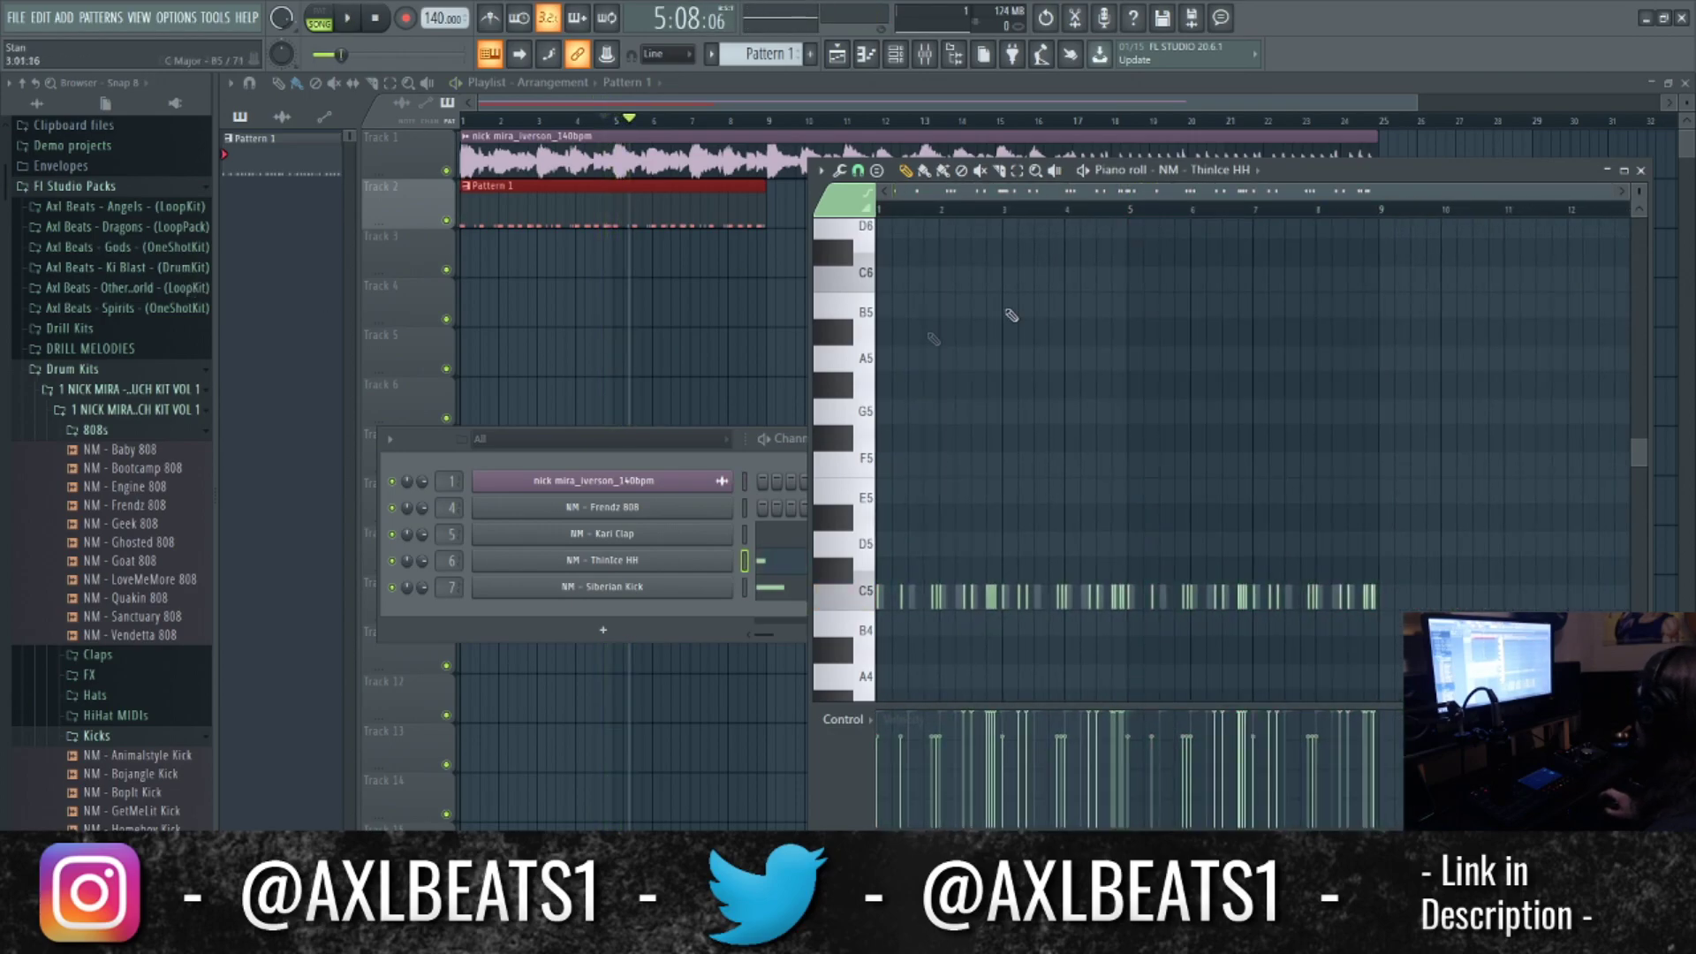
Replace the C5 hi-hats near the end of bar 8 with three D#5 notes followed by two C#5 notes.
scroll(1408, 604, "up", 5)
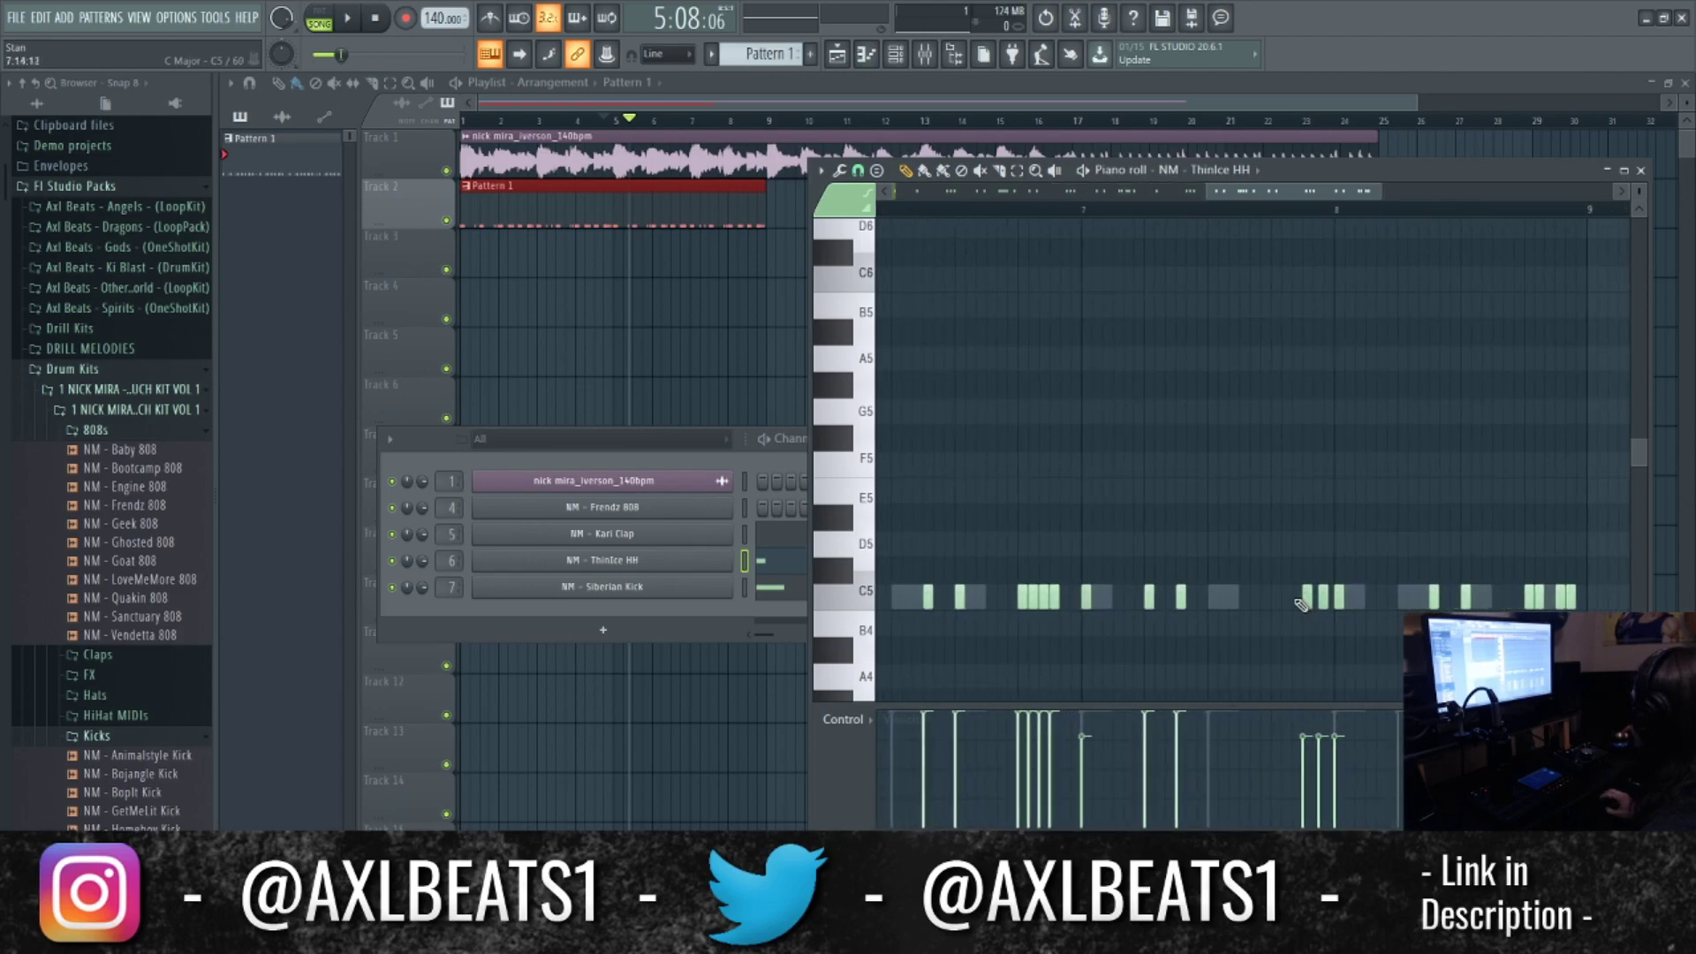
scroll(1408, 605, "down", 1)
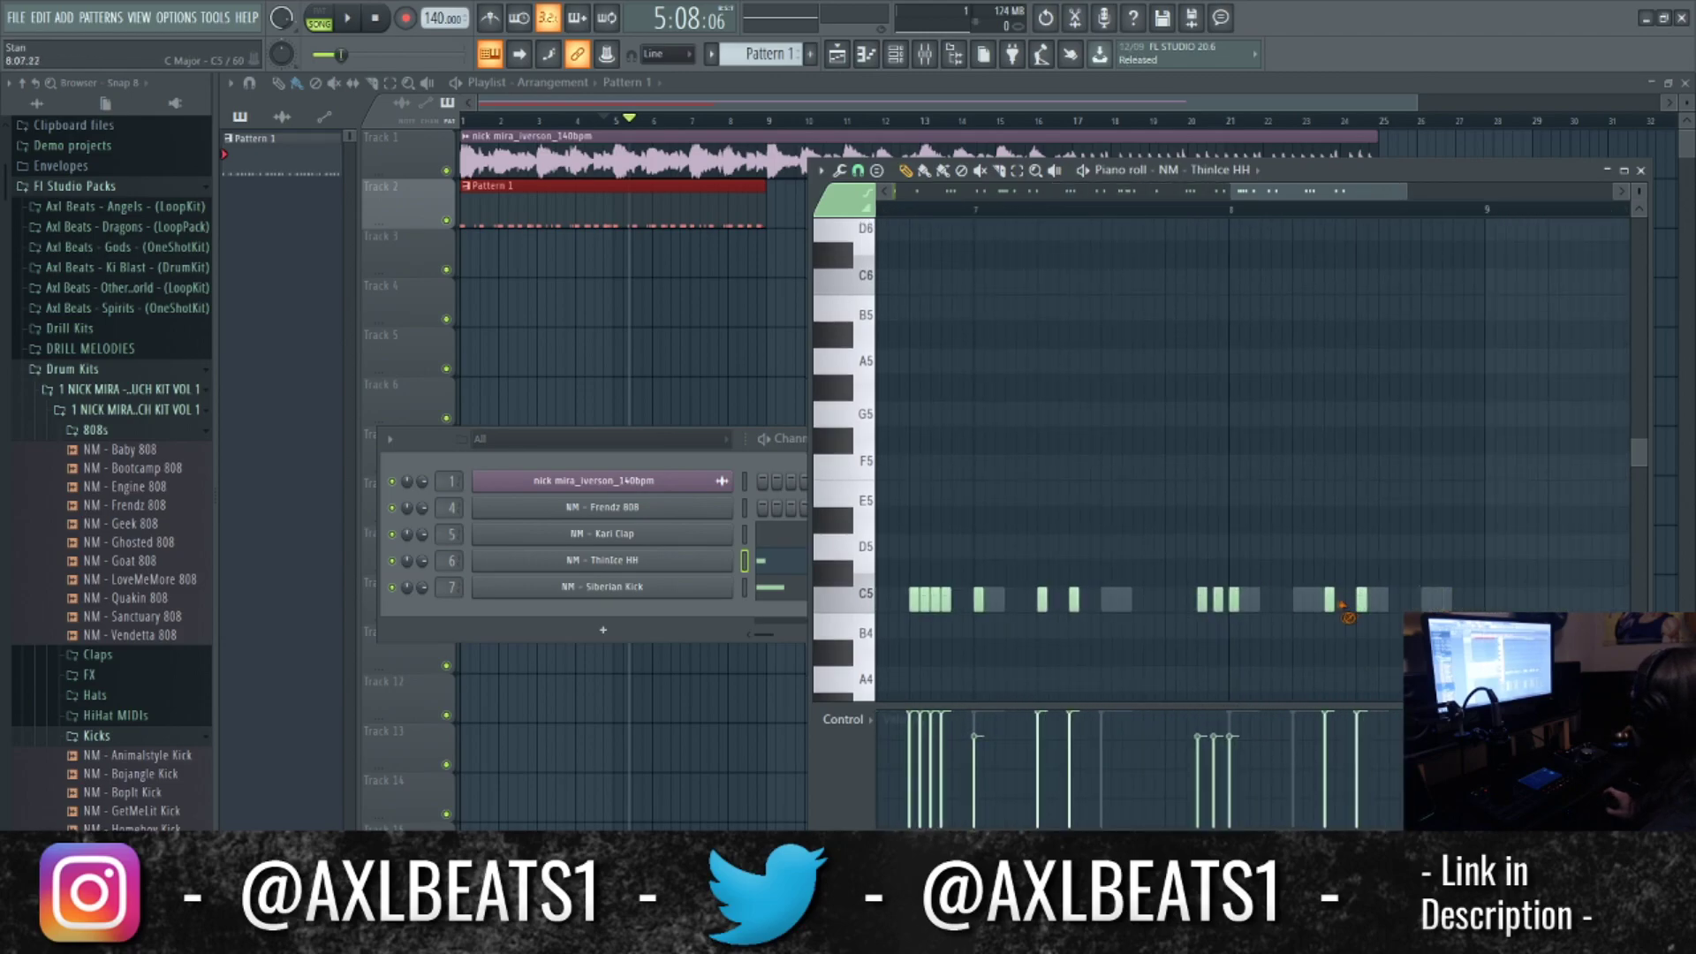
scroll(1322, 530, "up", 2)
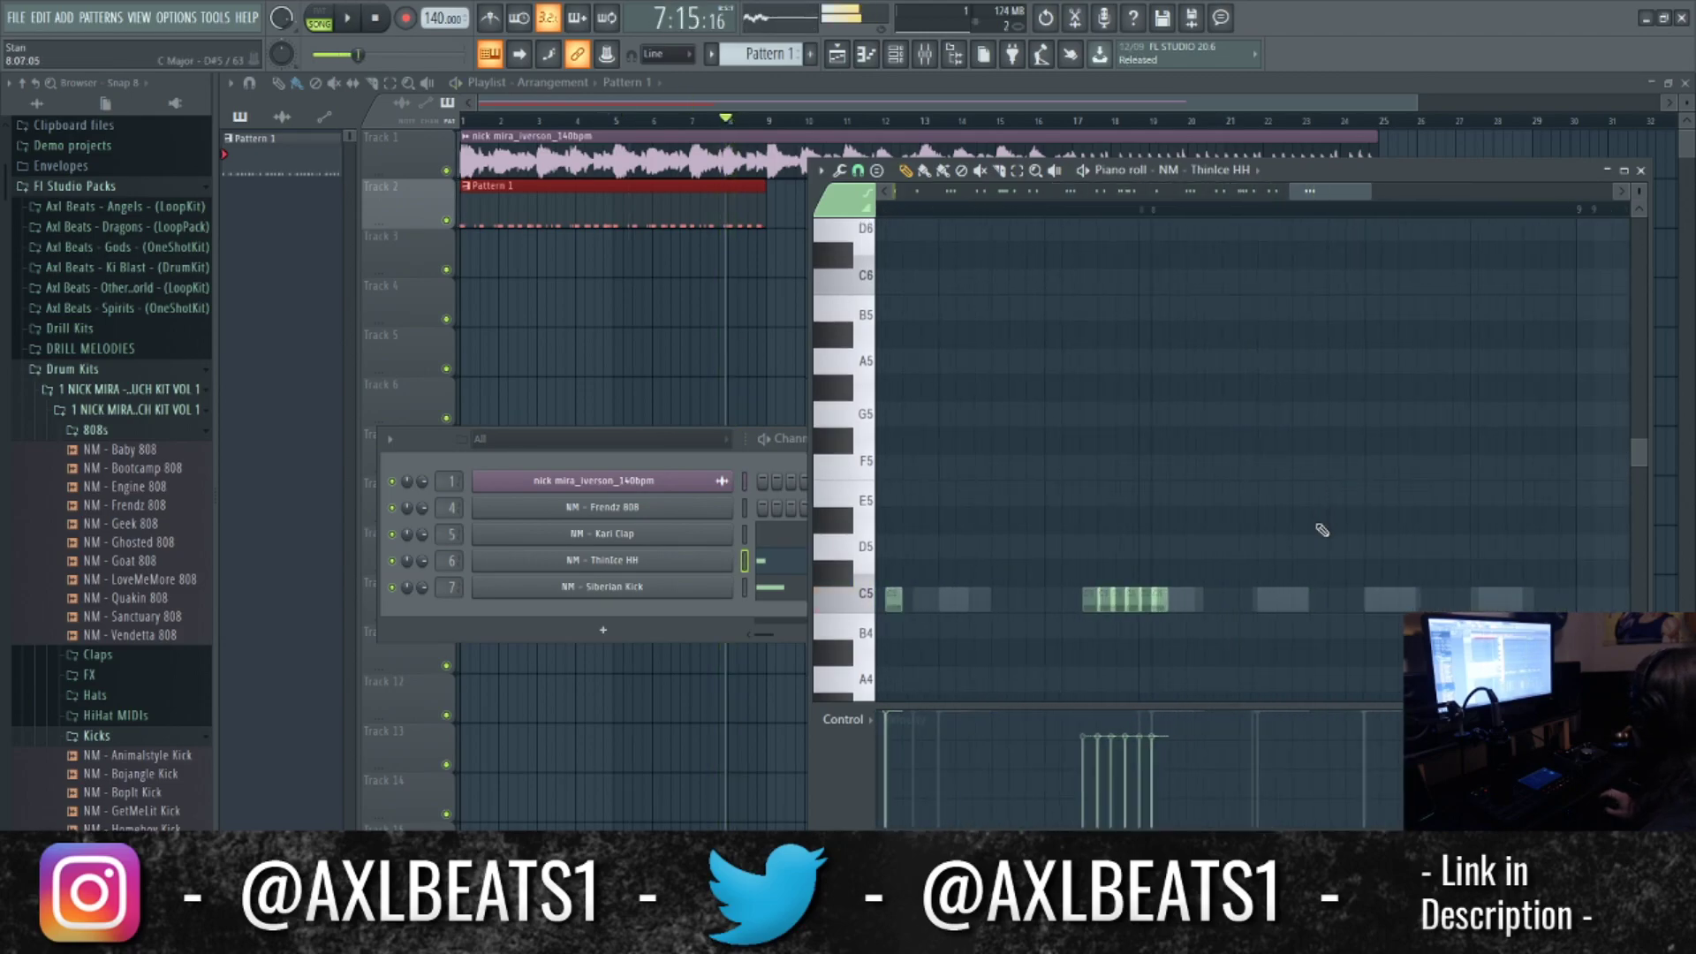
left_click(1311, 519)
scroll(1424, 562, "down", 2)
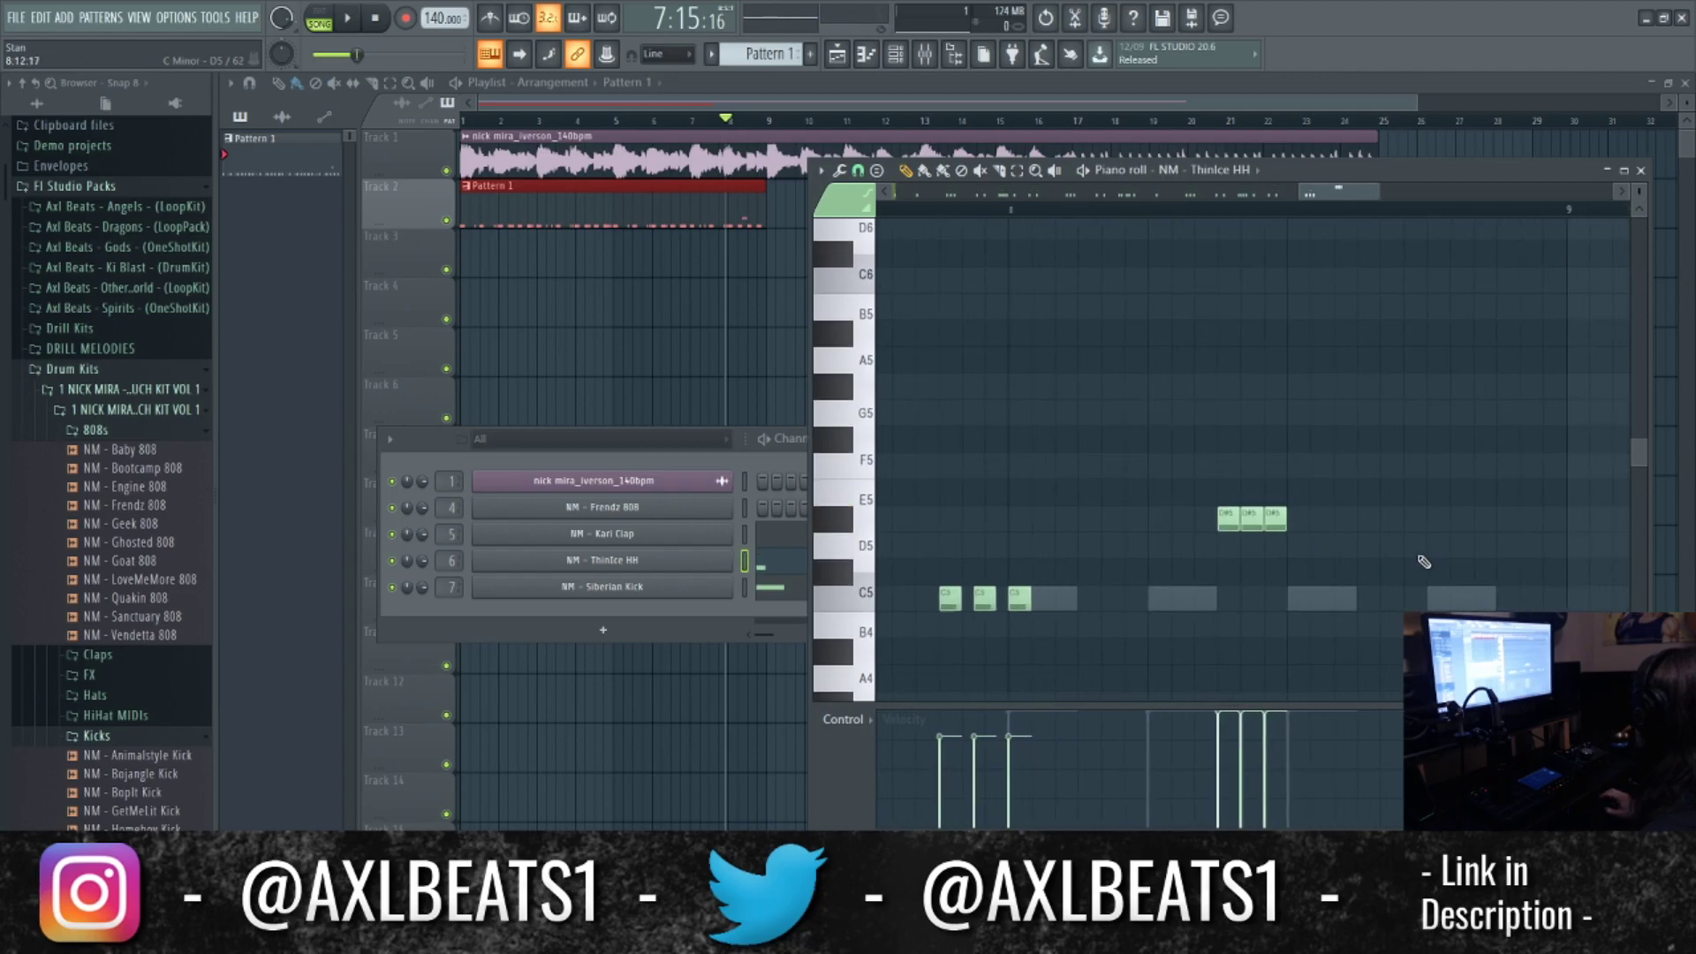
key("space")
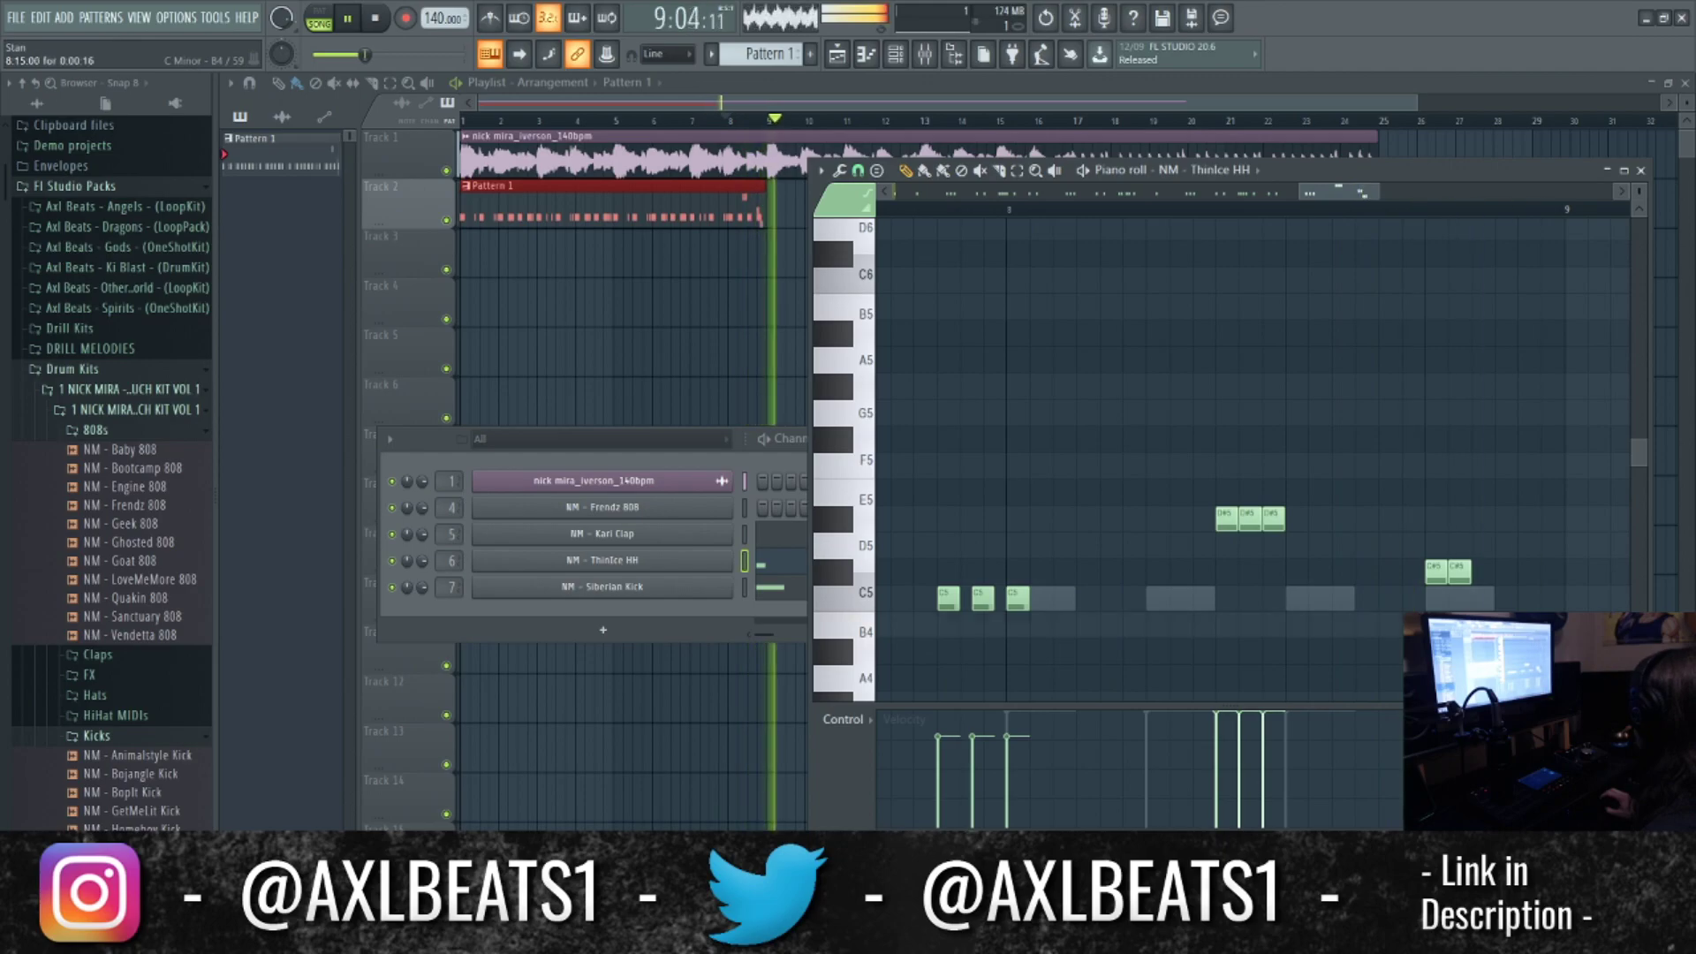
Place a second Pattern 1 clip on Track 2 of the playlist, starting at bar 9.
scroll(1090, 568, "down", 8)
key("ctrl+a")
left_click(711, 349, "ctrl")
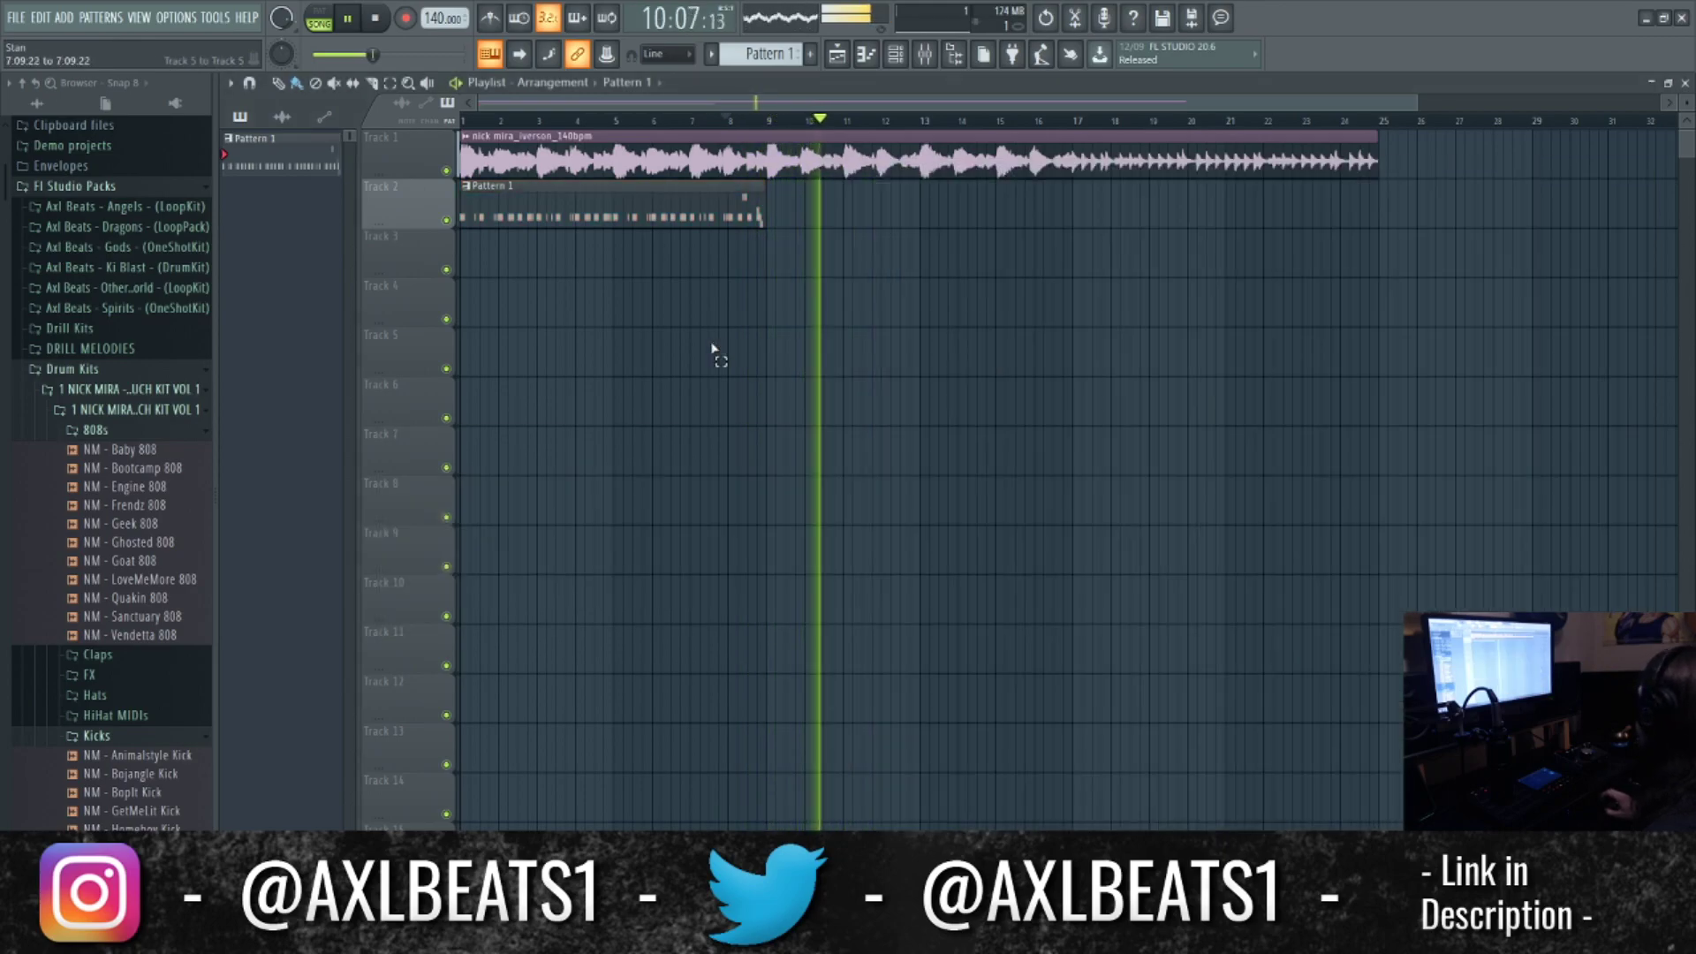
left_click(795, 210)
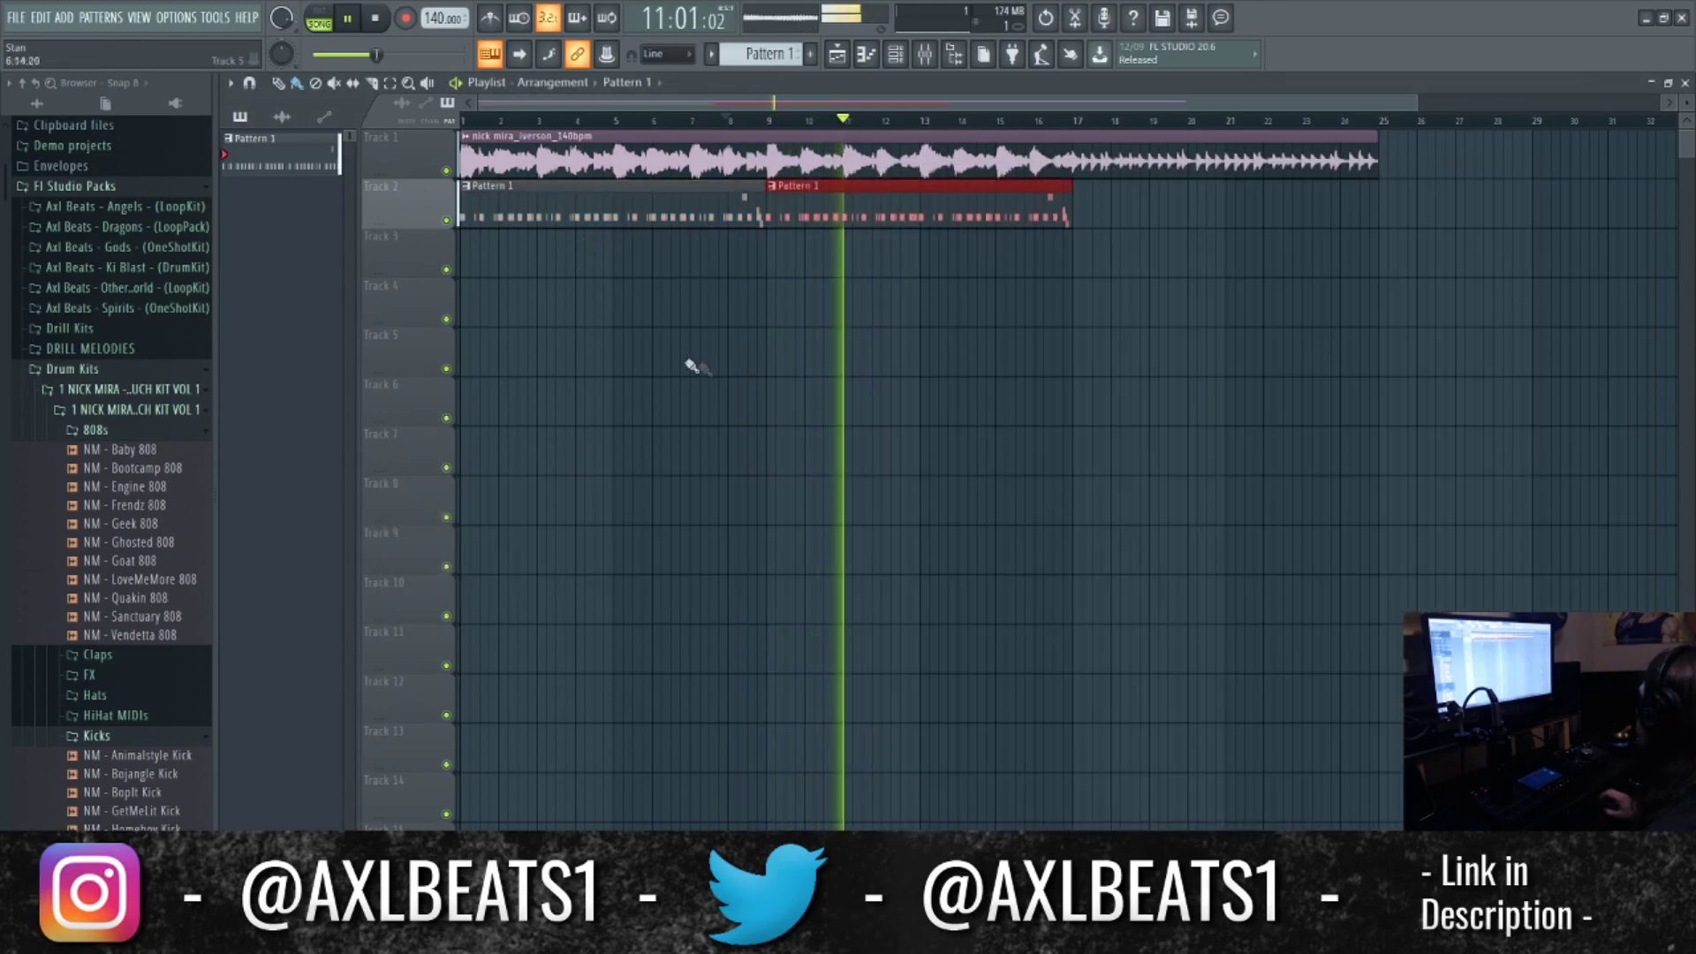
Write NM - Frendz 808 notes on G#5 at bar 1 and E5 at bar 3, and repeat them in bars 5 to 8.
left_click(896, 55)
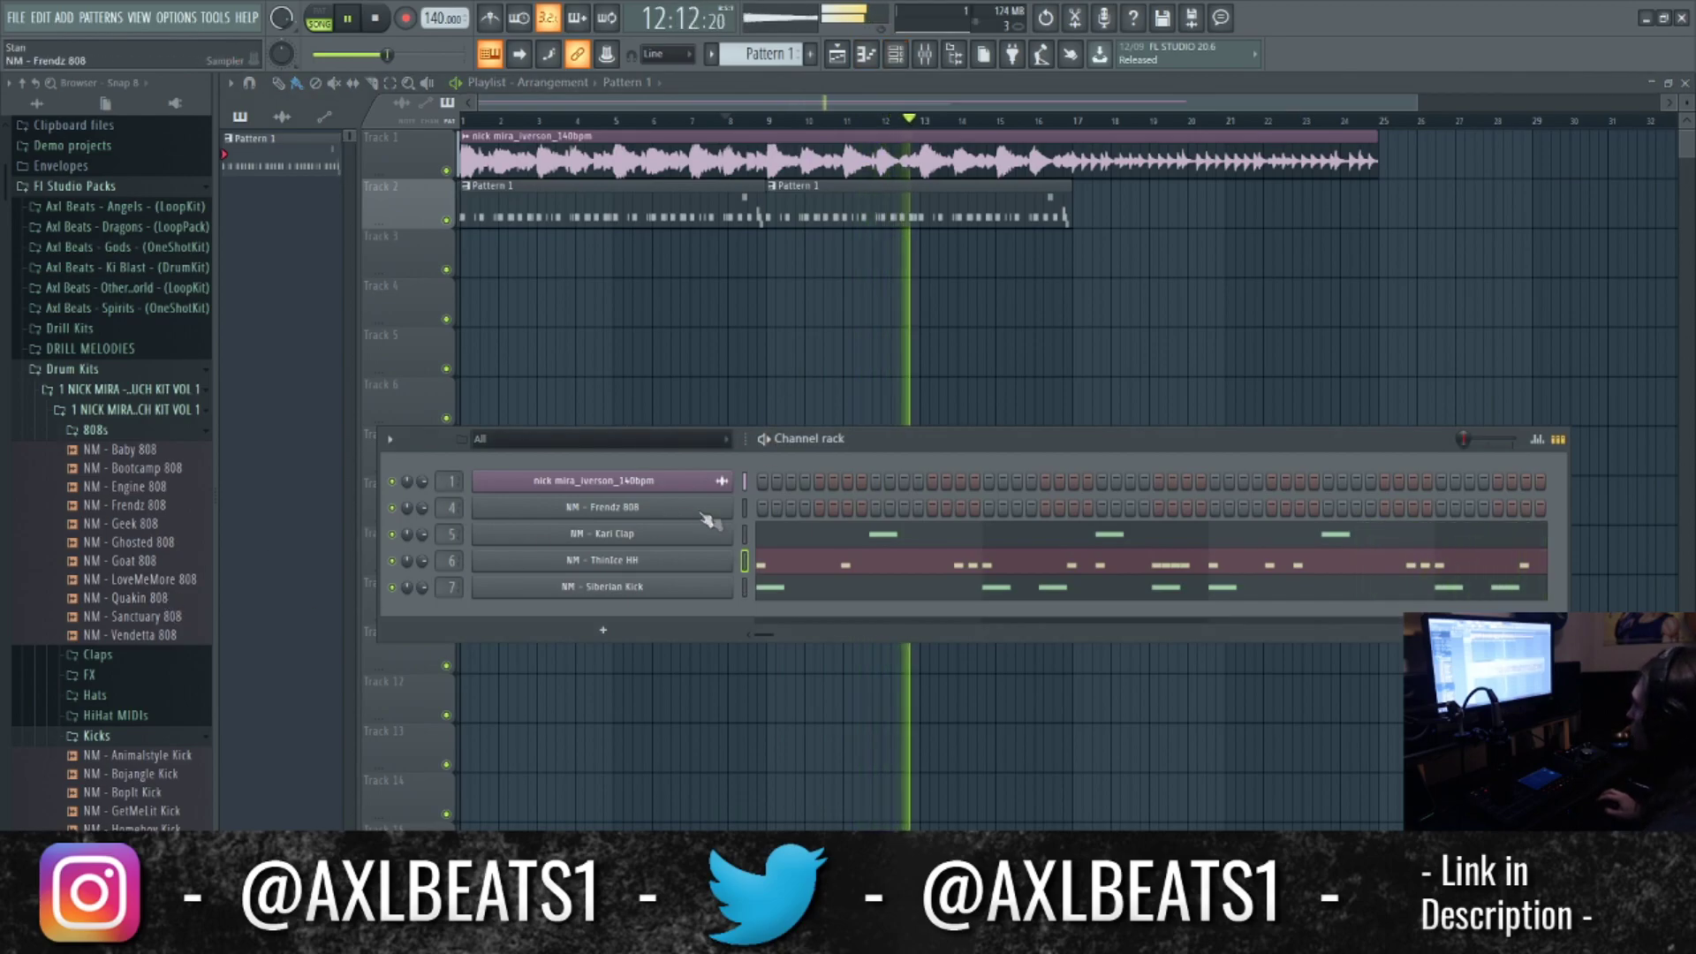
left_click(765, 558)
left_click(714, 249, "ctrl")
left_click(869, 221, "ctrl")
key("ctrl+b")
left_click(863, 250, "ctrl")
left_click(895, 64)
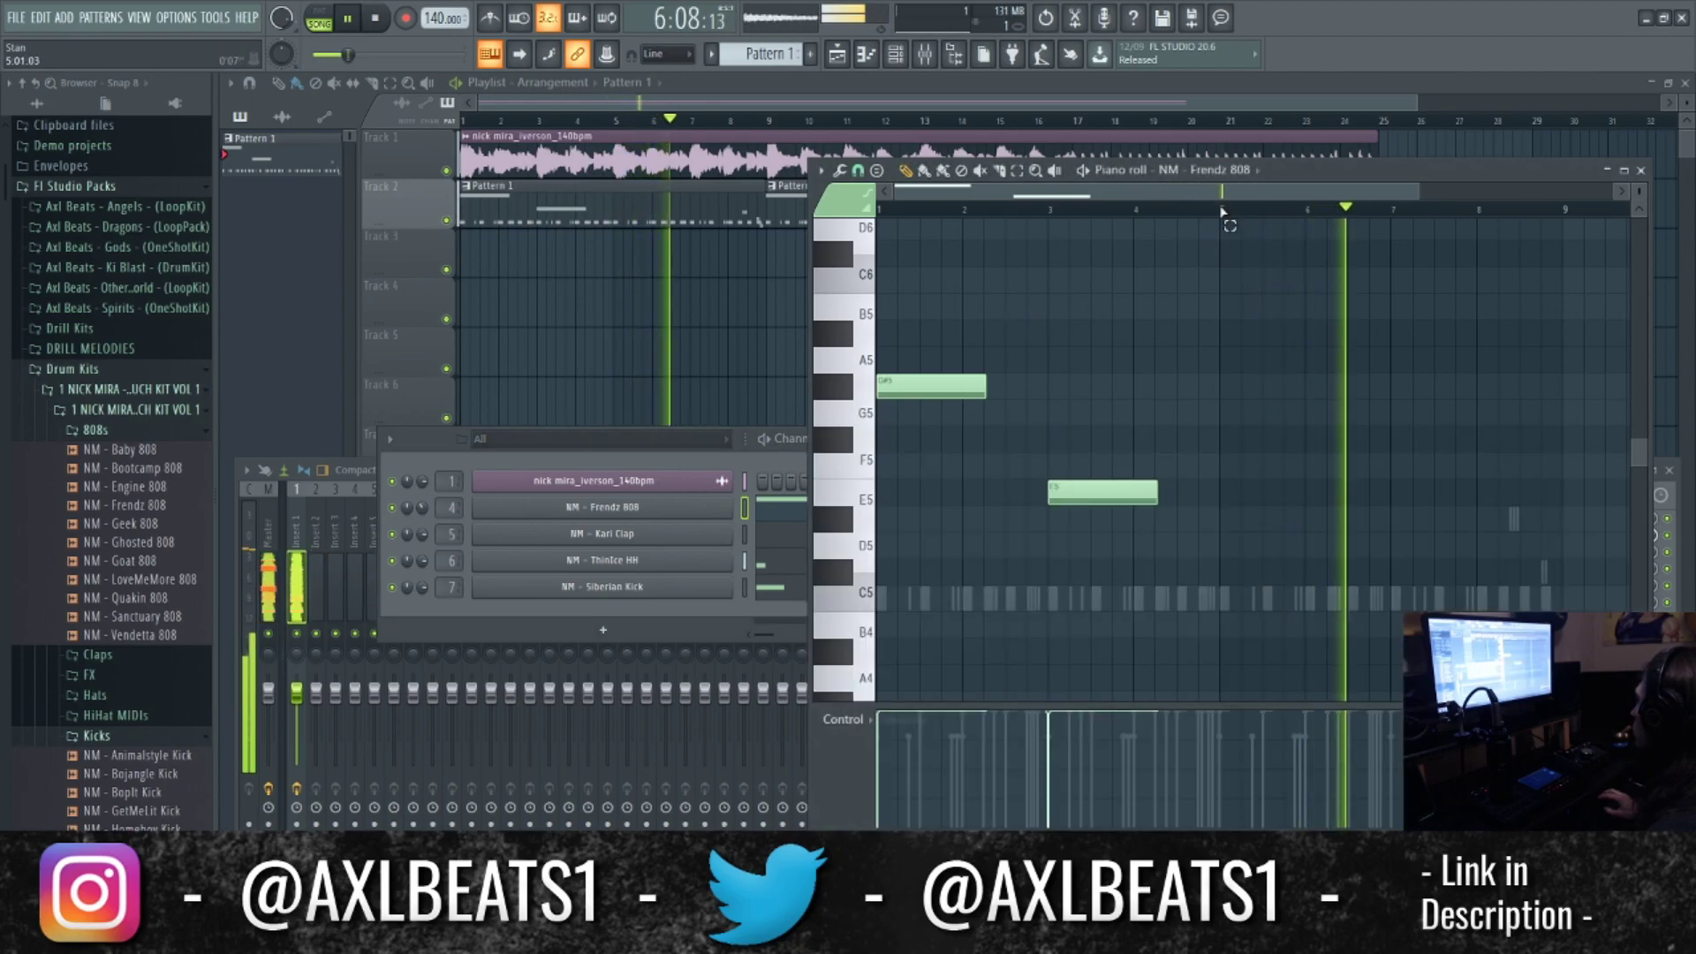
key("ctrl+b")
Add a short B5 808 note before bar 7 and an F#5 note filling bar 8, trimming the preceding E5 note to end at bar 8.
left_click(1369, 310)
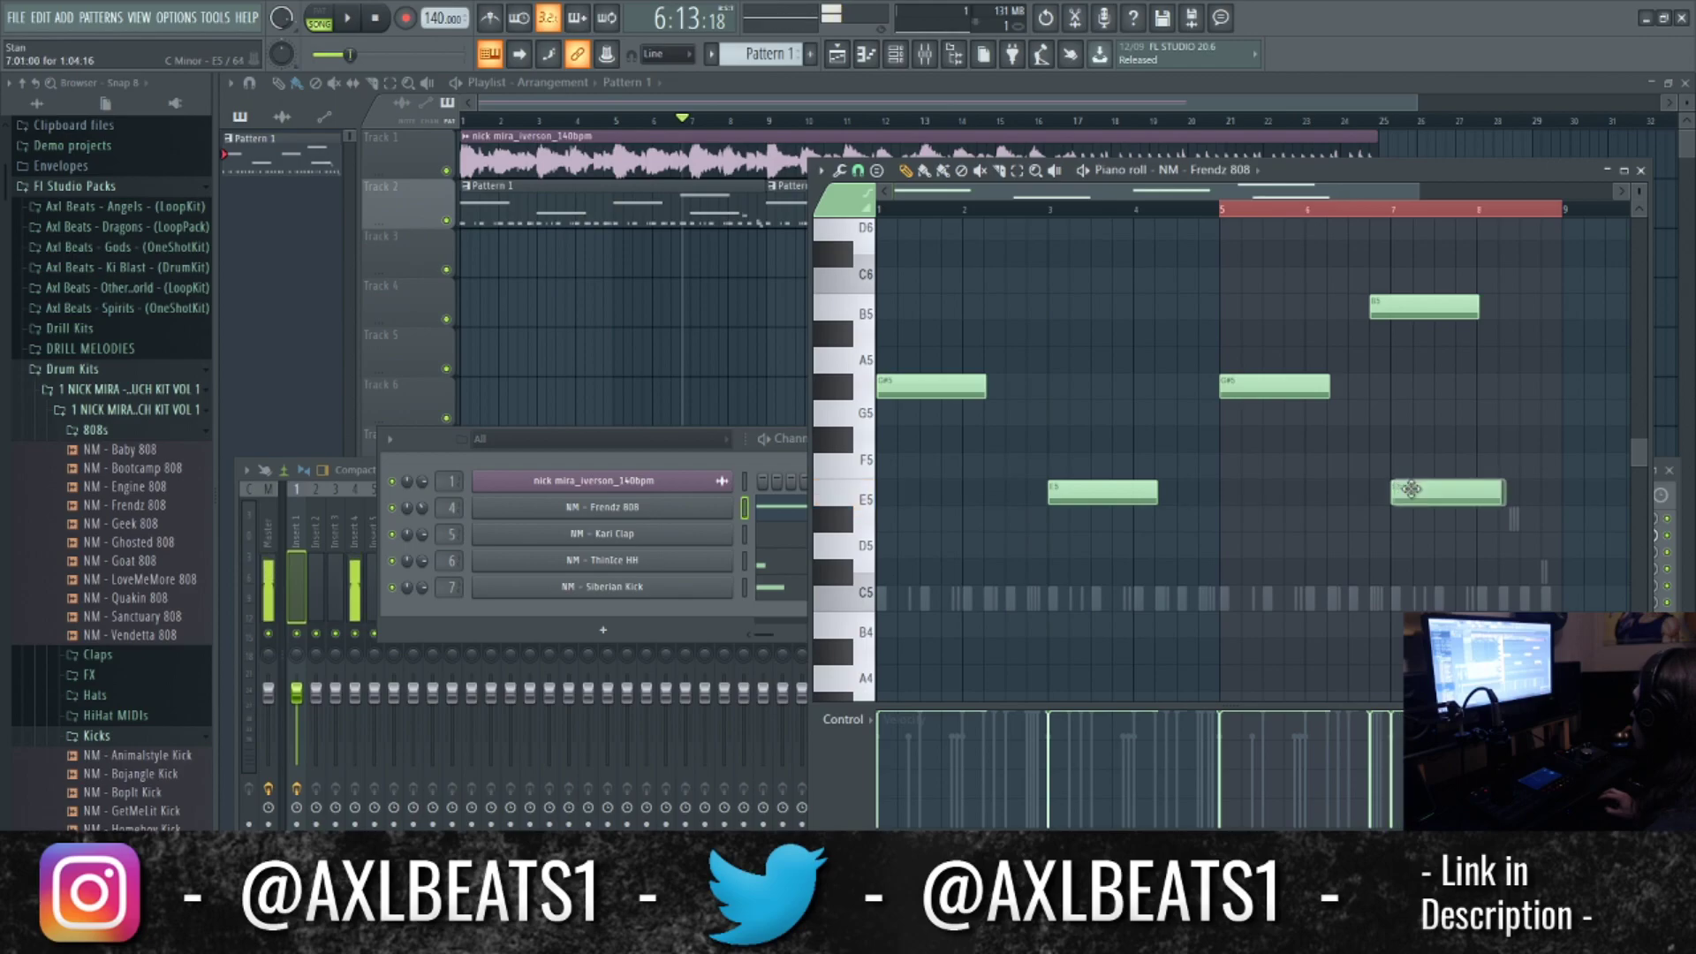
left_click(1381, 213)
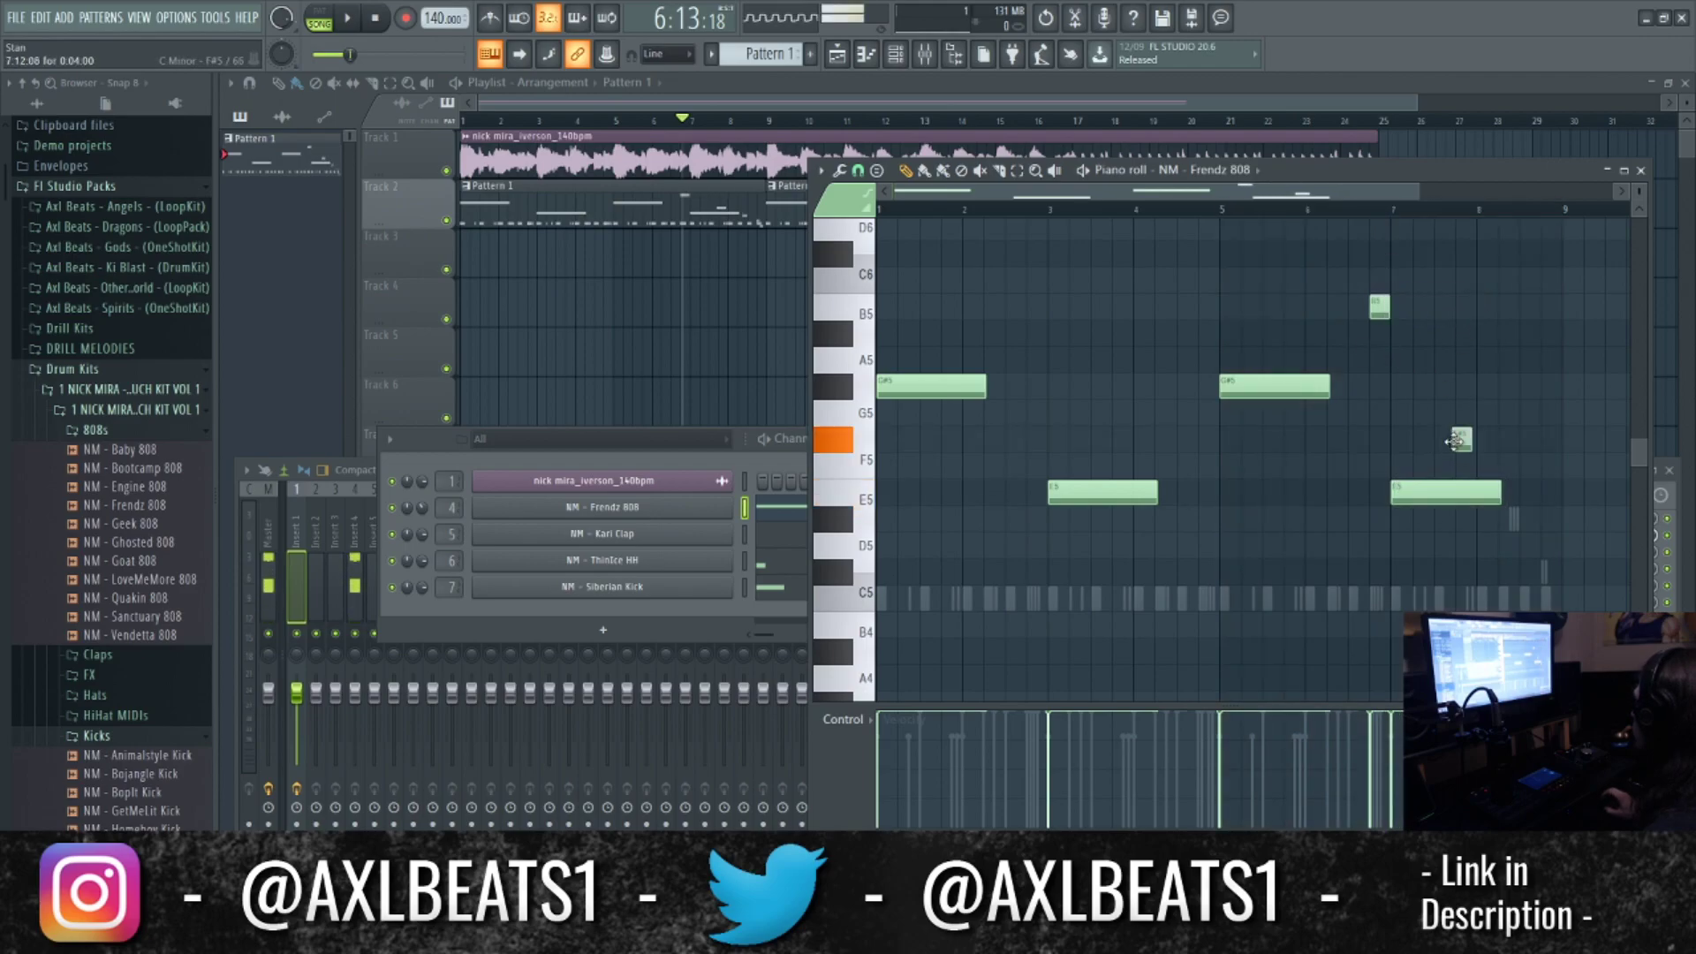
key("space")
left_click_drag(1499, 493, 1558, 464)
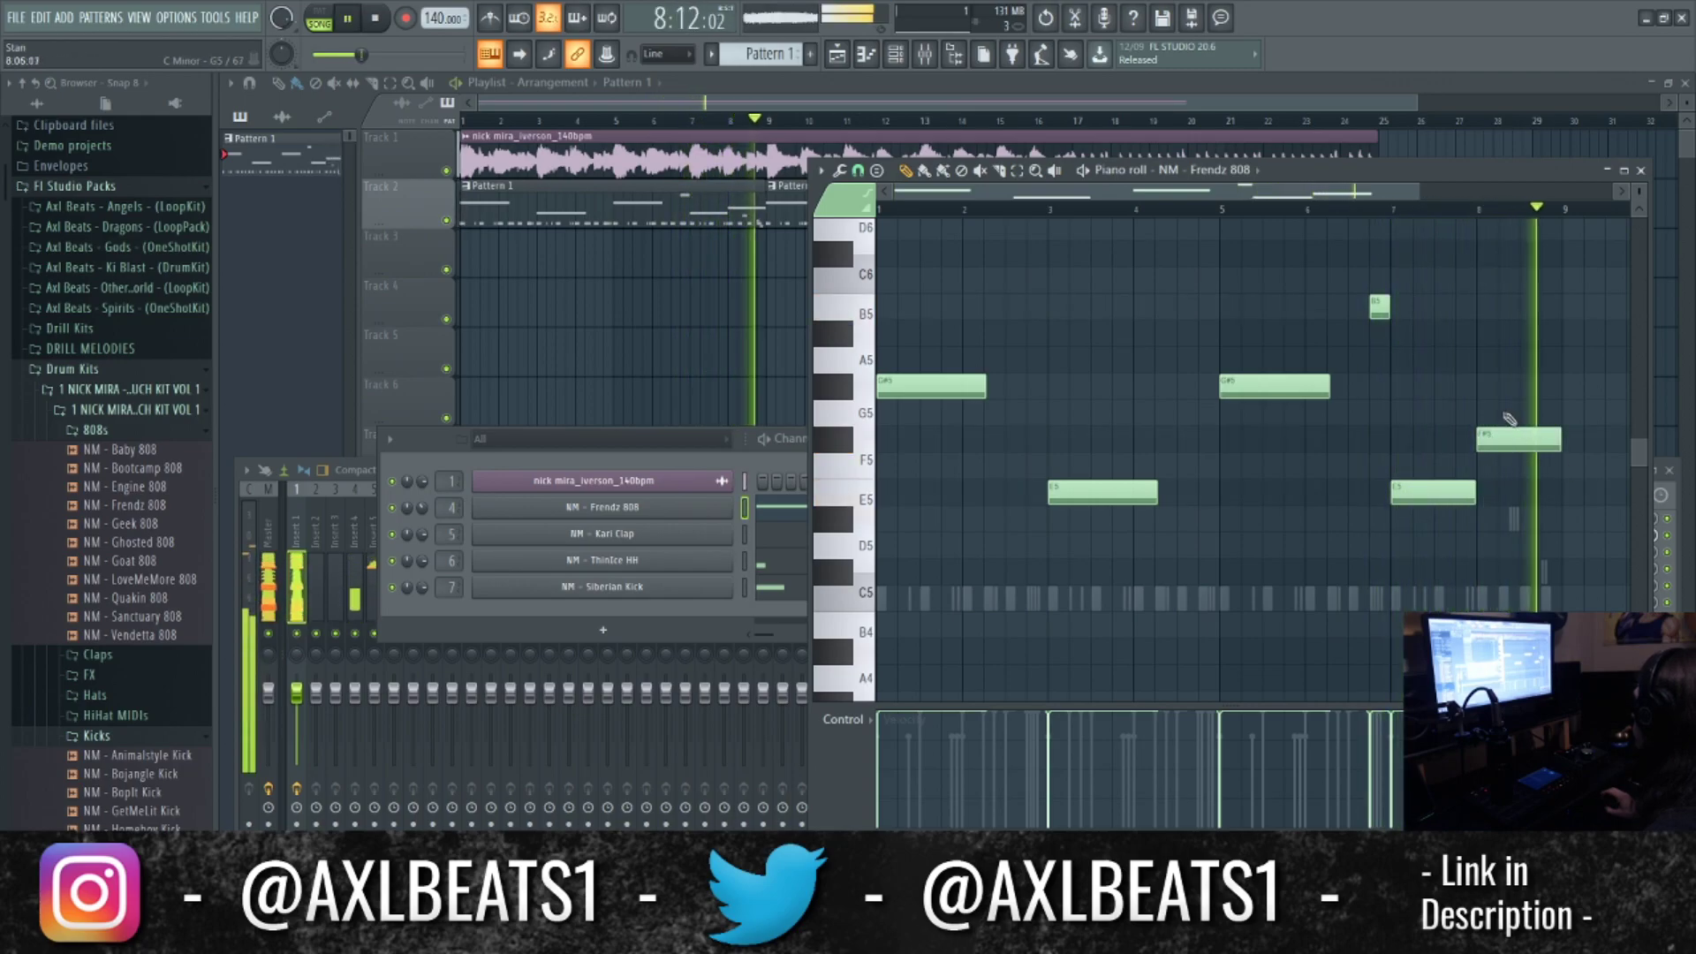
scroll(1508, 418, "down", 3)
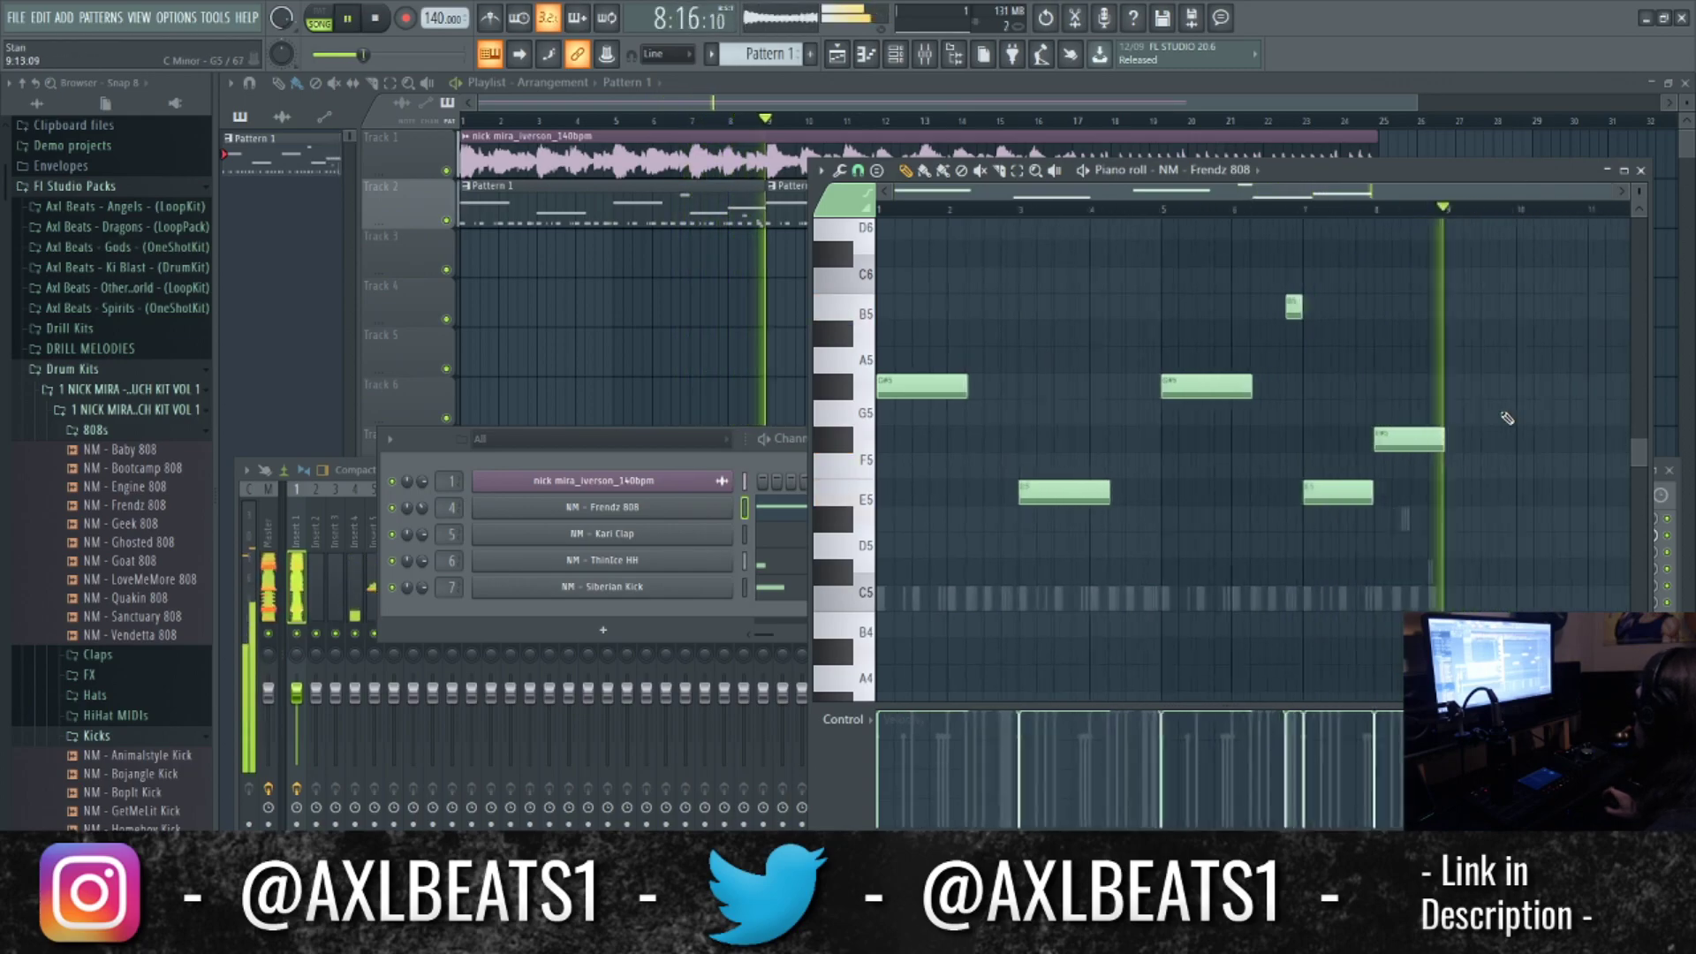
Replace the NM - Kari Clap sample with NM - Bank Clap from the drum kit's Claps folder.
left_click(680, 469)
left_click(119, 432)
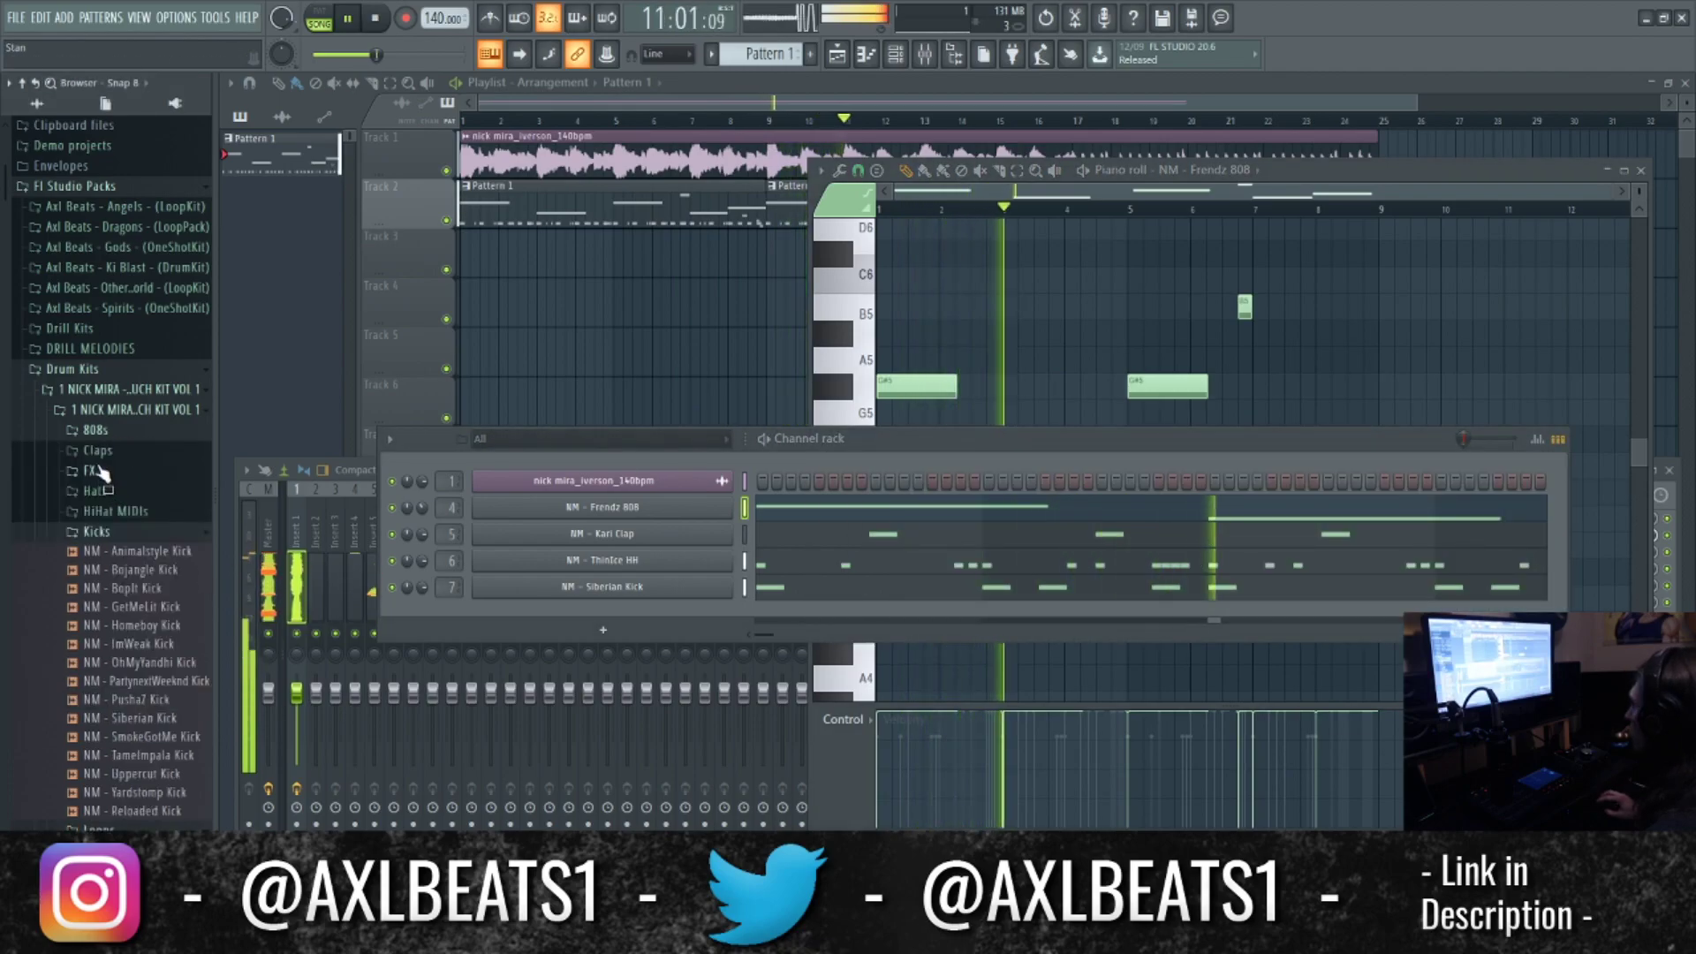
left_click(111, 451)
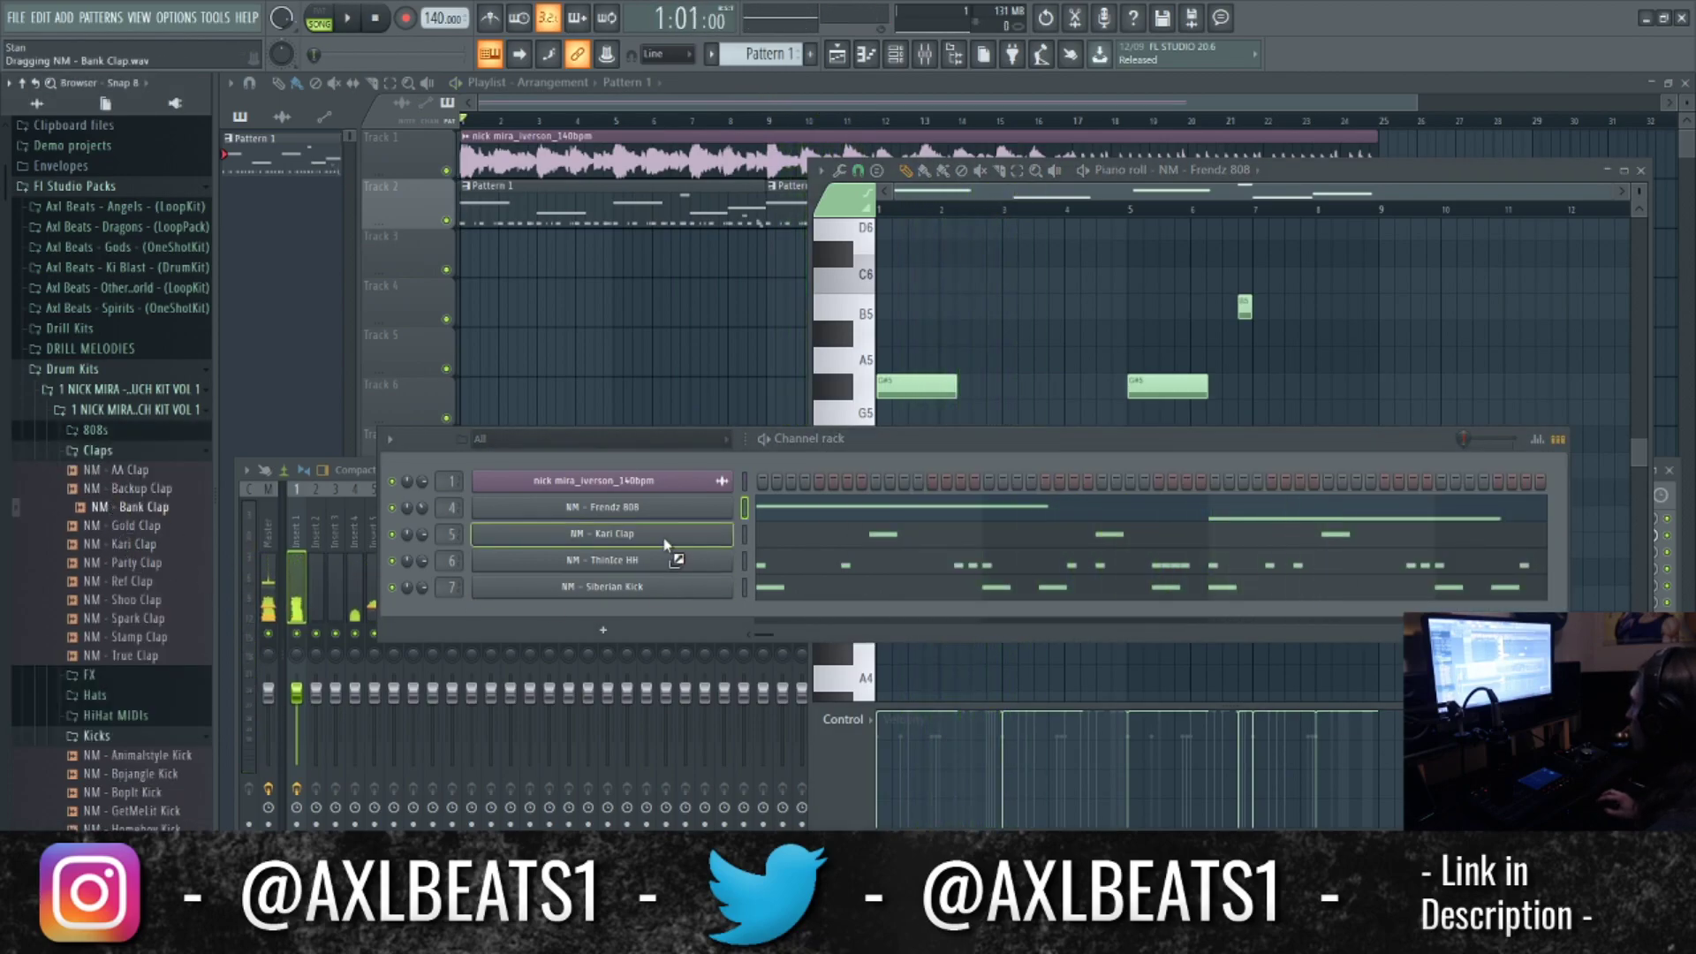
left_click_drag(665, 544, 665, 539)
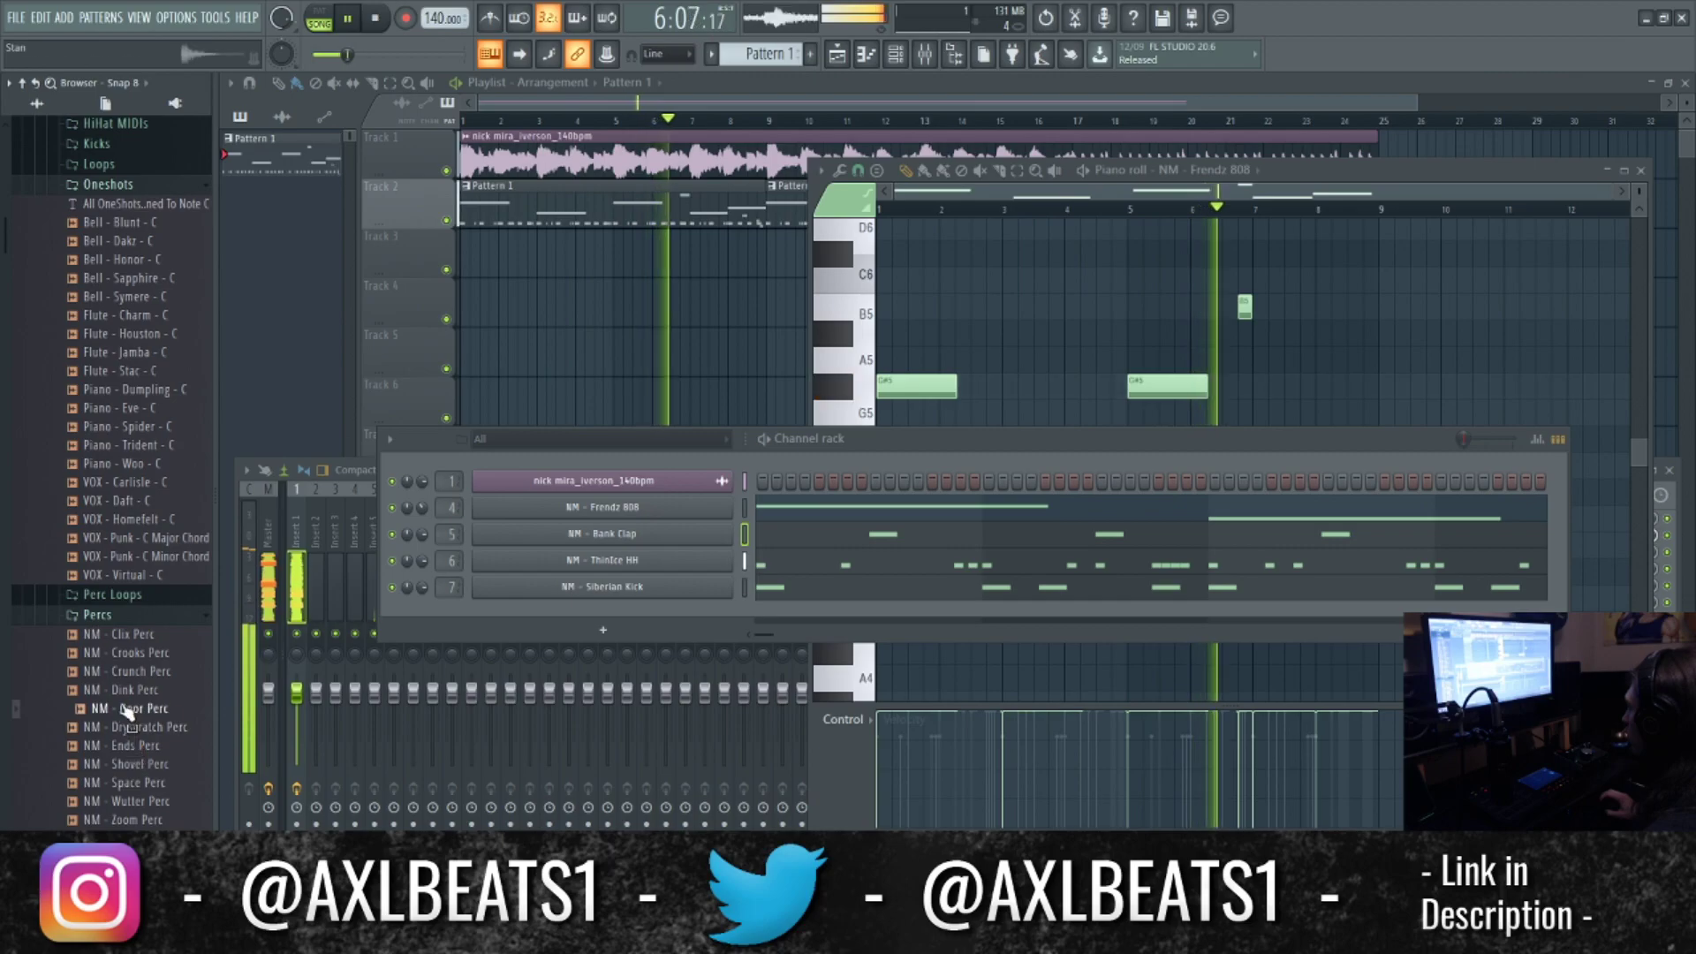
Add the NM - Door Perc sample as a new channel and place a short C5 hit near the end of bar 8.
left_click_drag(125, 708, 775, 616)
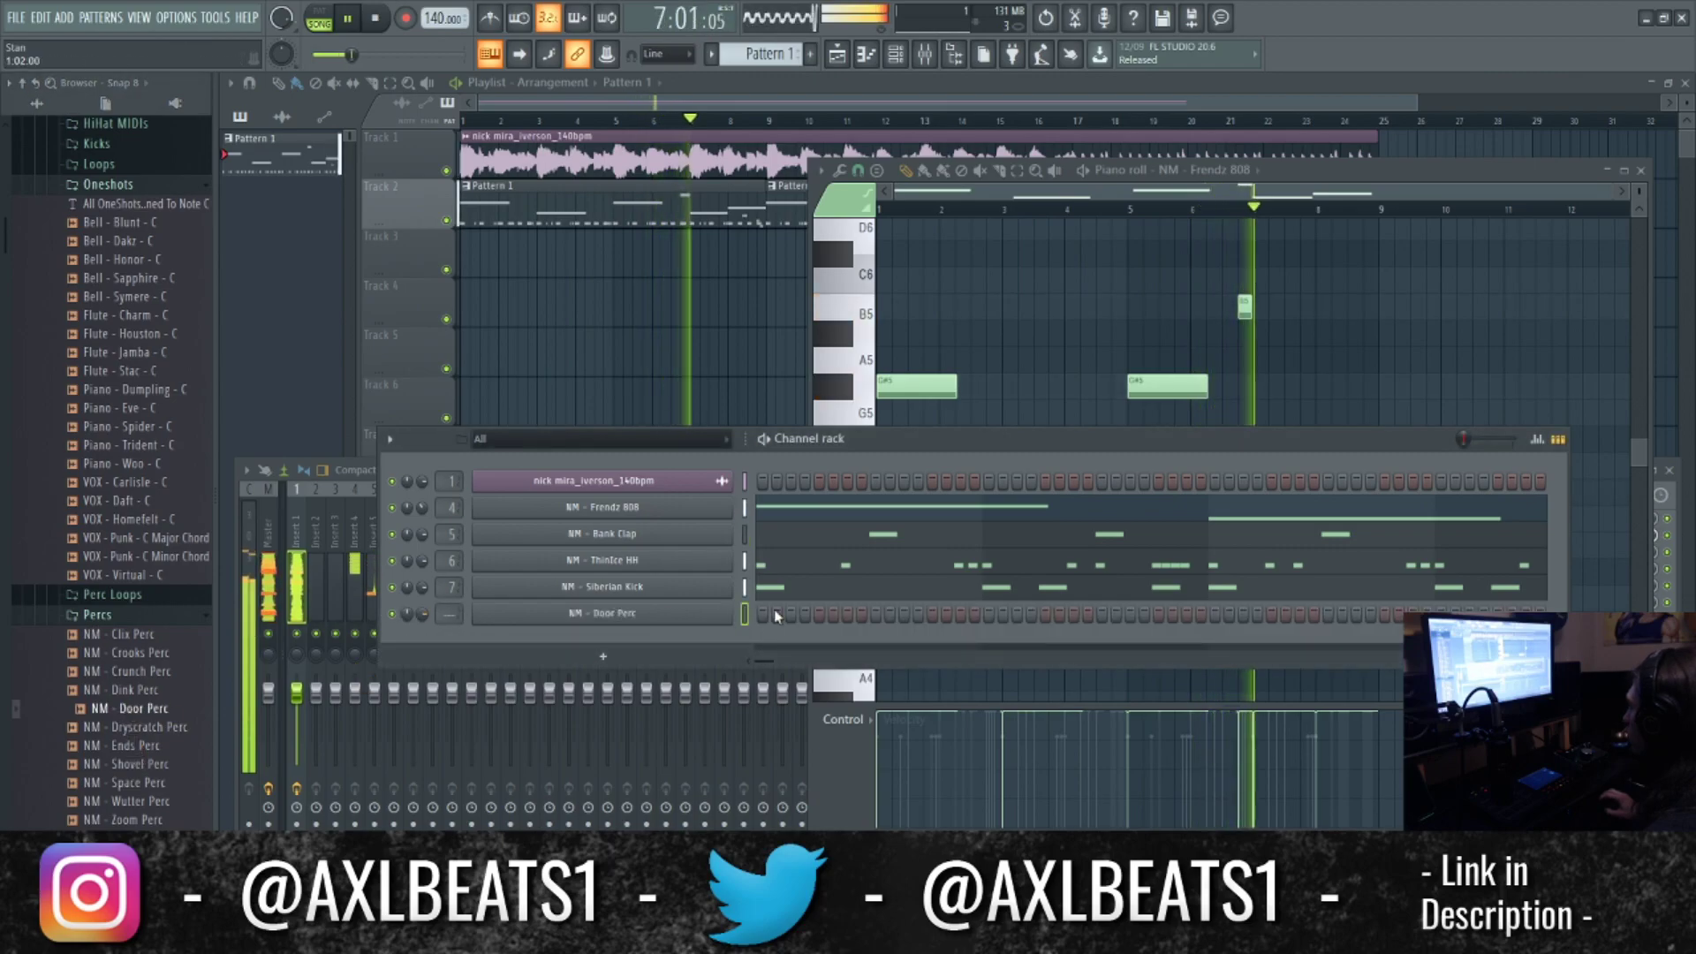
key("F7")
left_click(1369, 600)
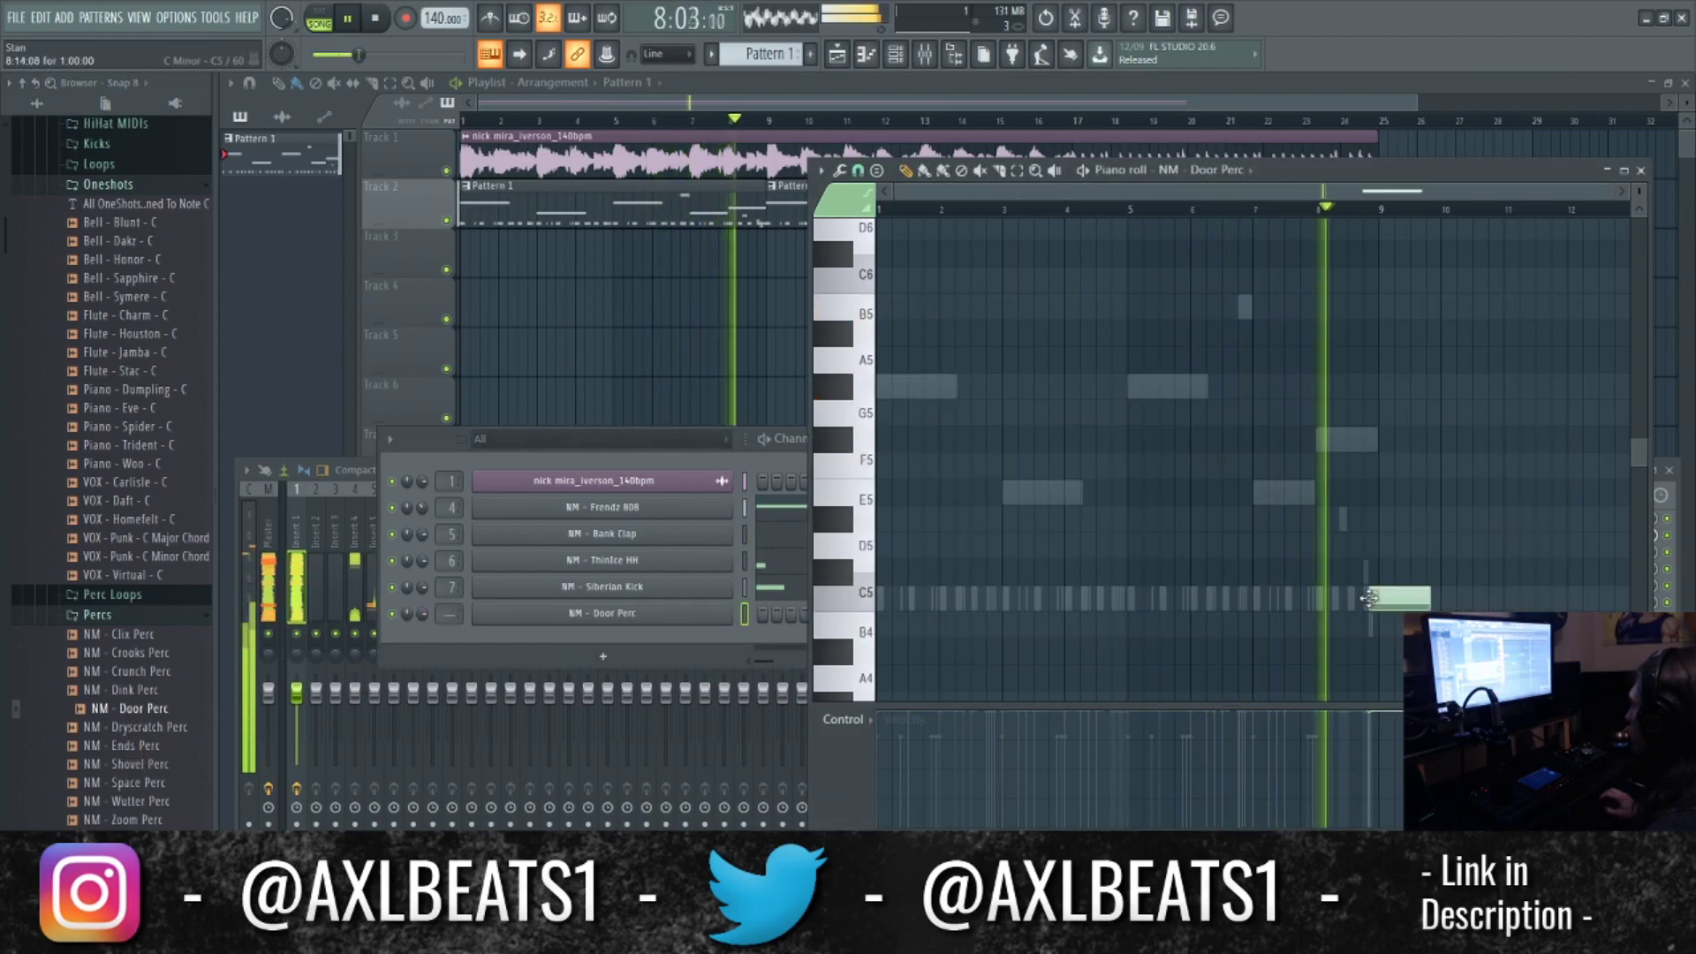
left_click_drag(1369, 599, 1366, 624)
key("space")
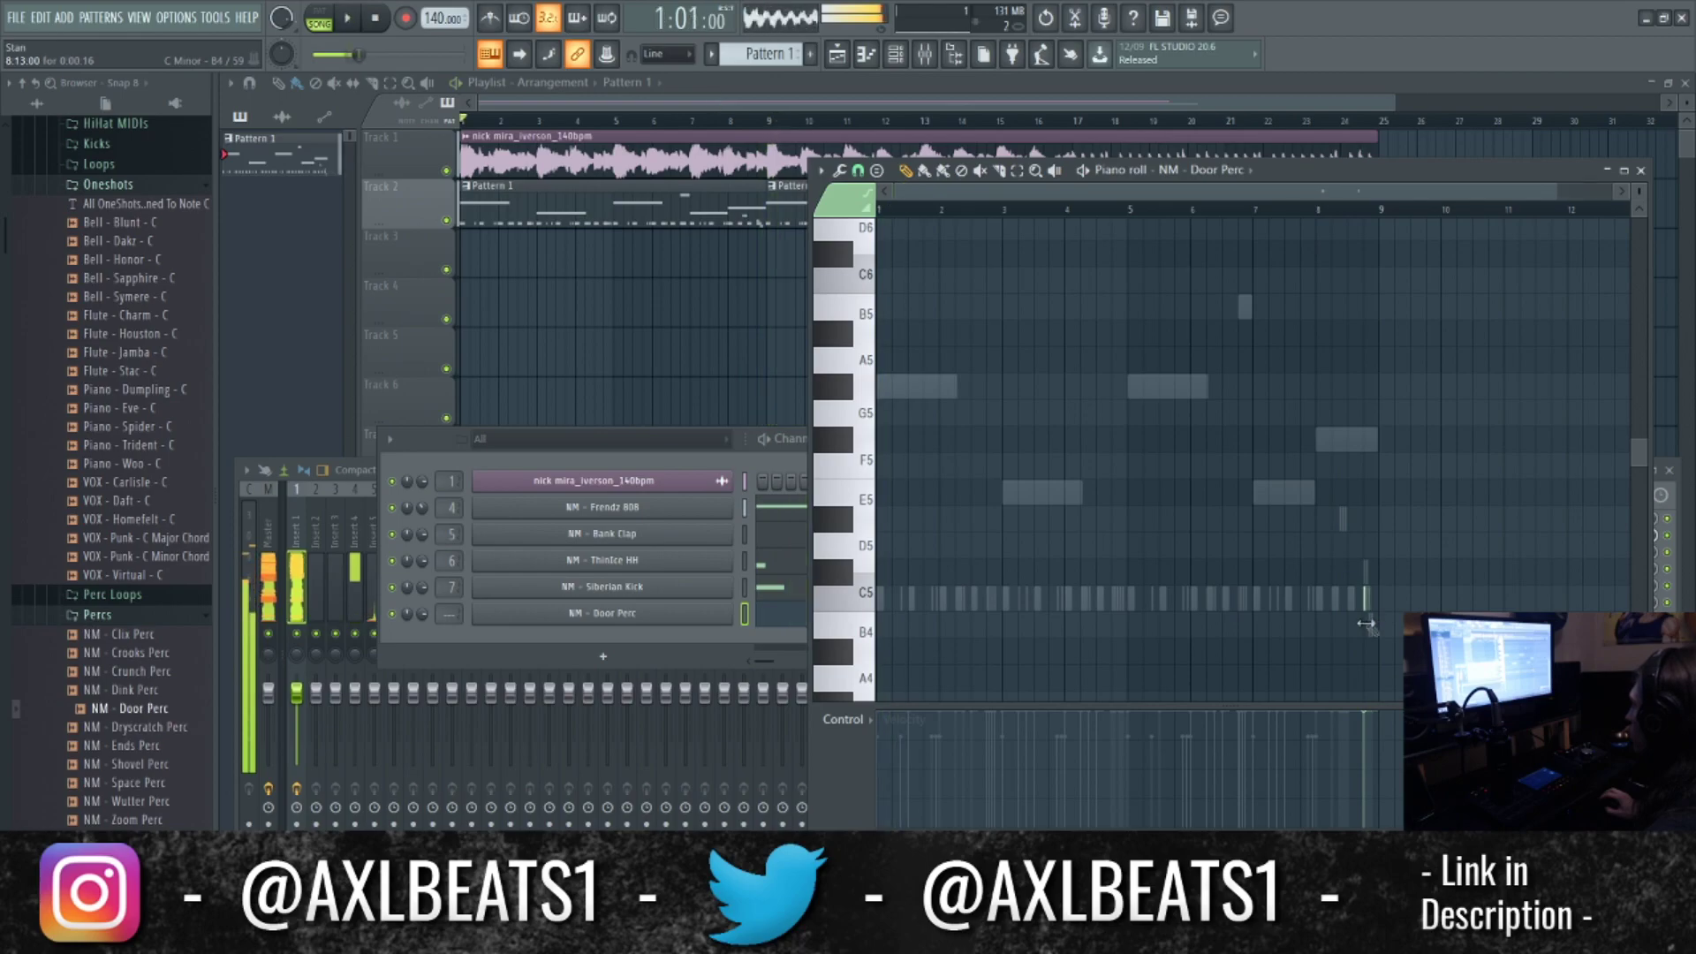
Place a short C5 Door Perc hit around step 7 of bar 2, followed by a B4 hit.
scroll(938, 609, "up", 3)
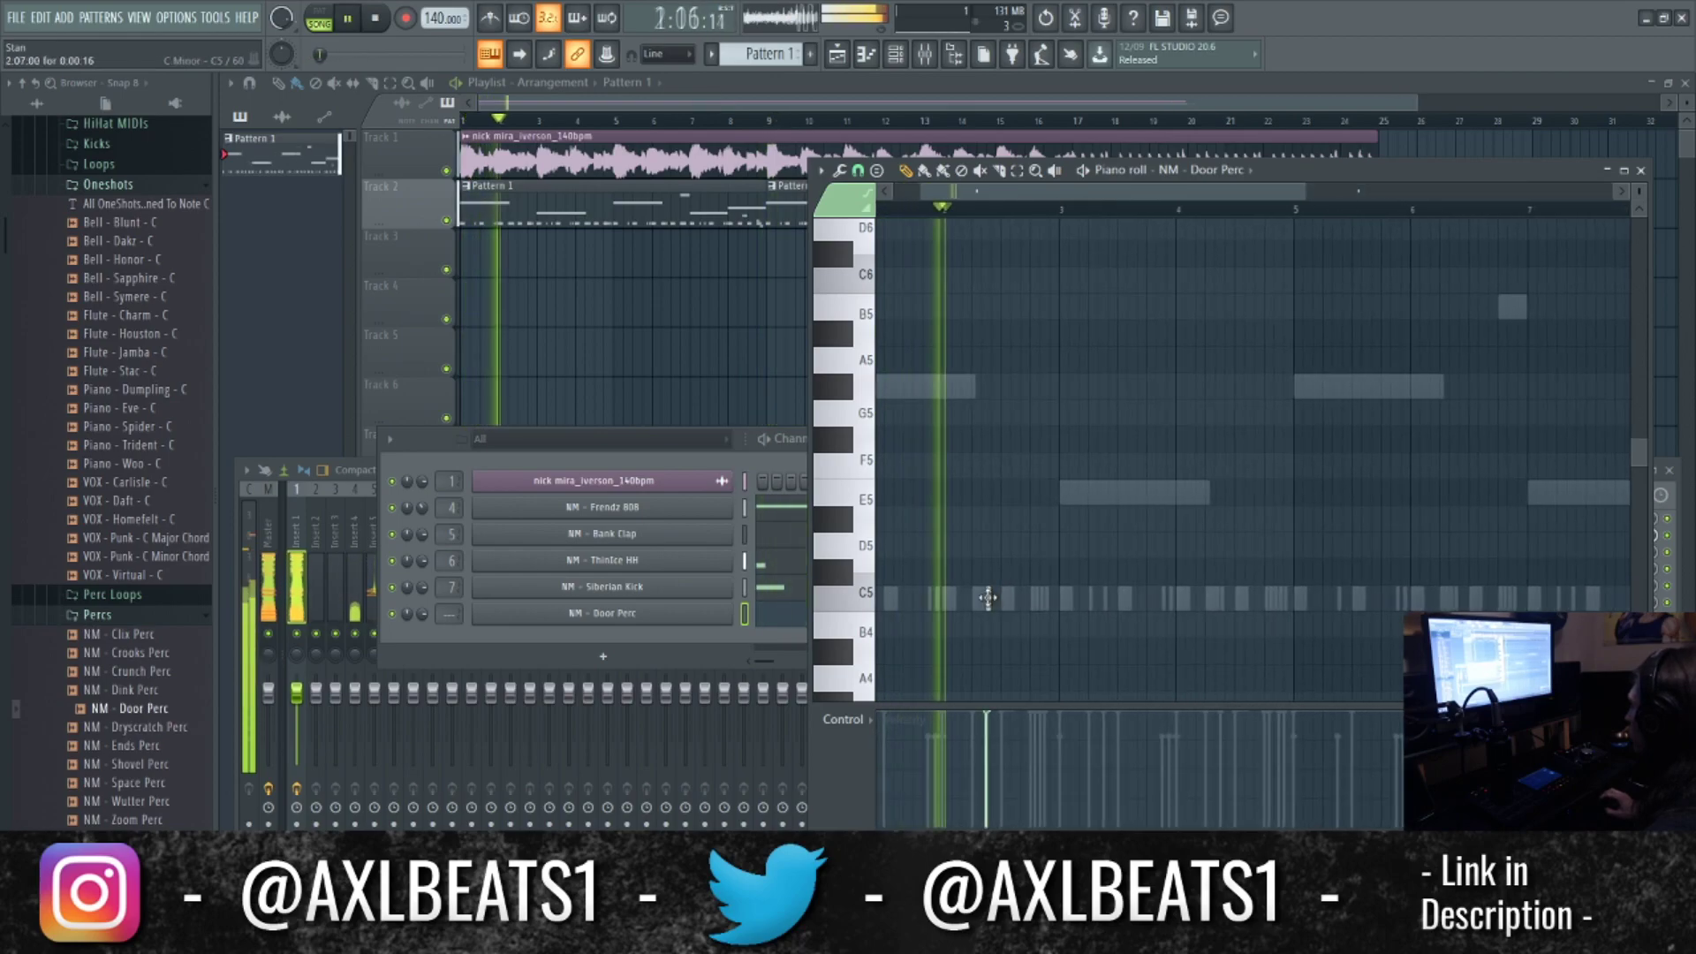
scroll(1004, 621, "down", 3)
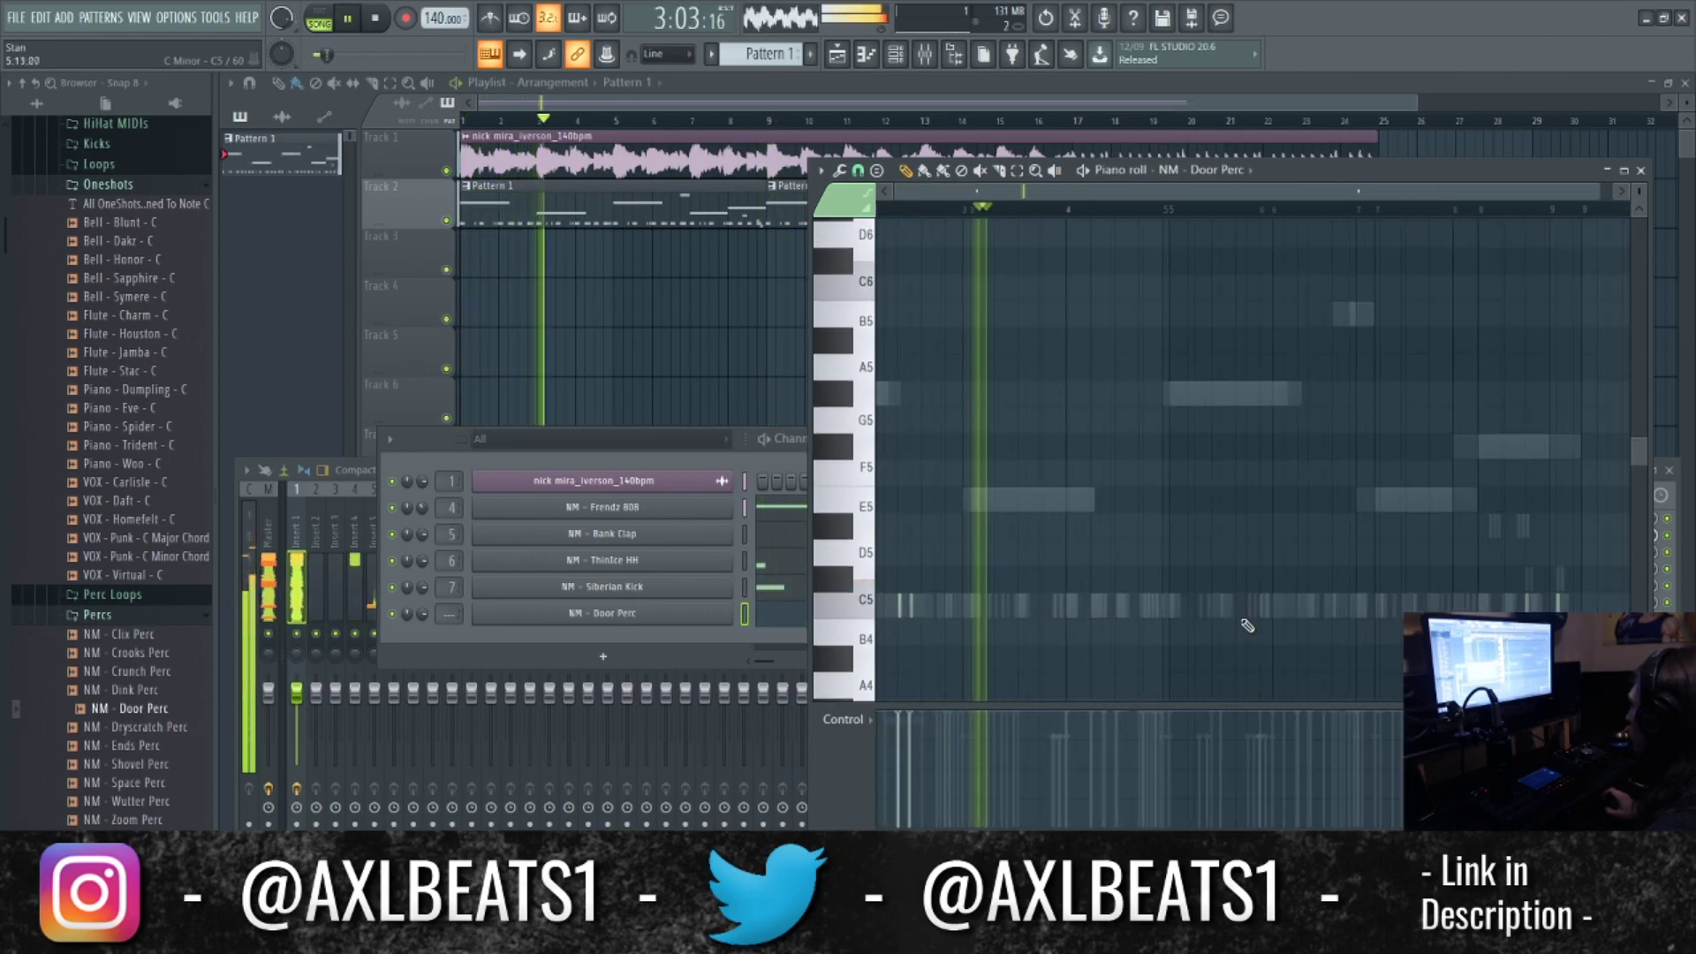
key("space")
scroll(959, 606, "up", 4)
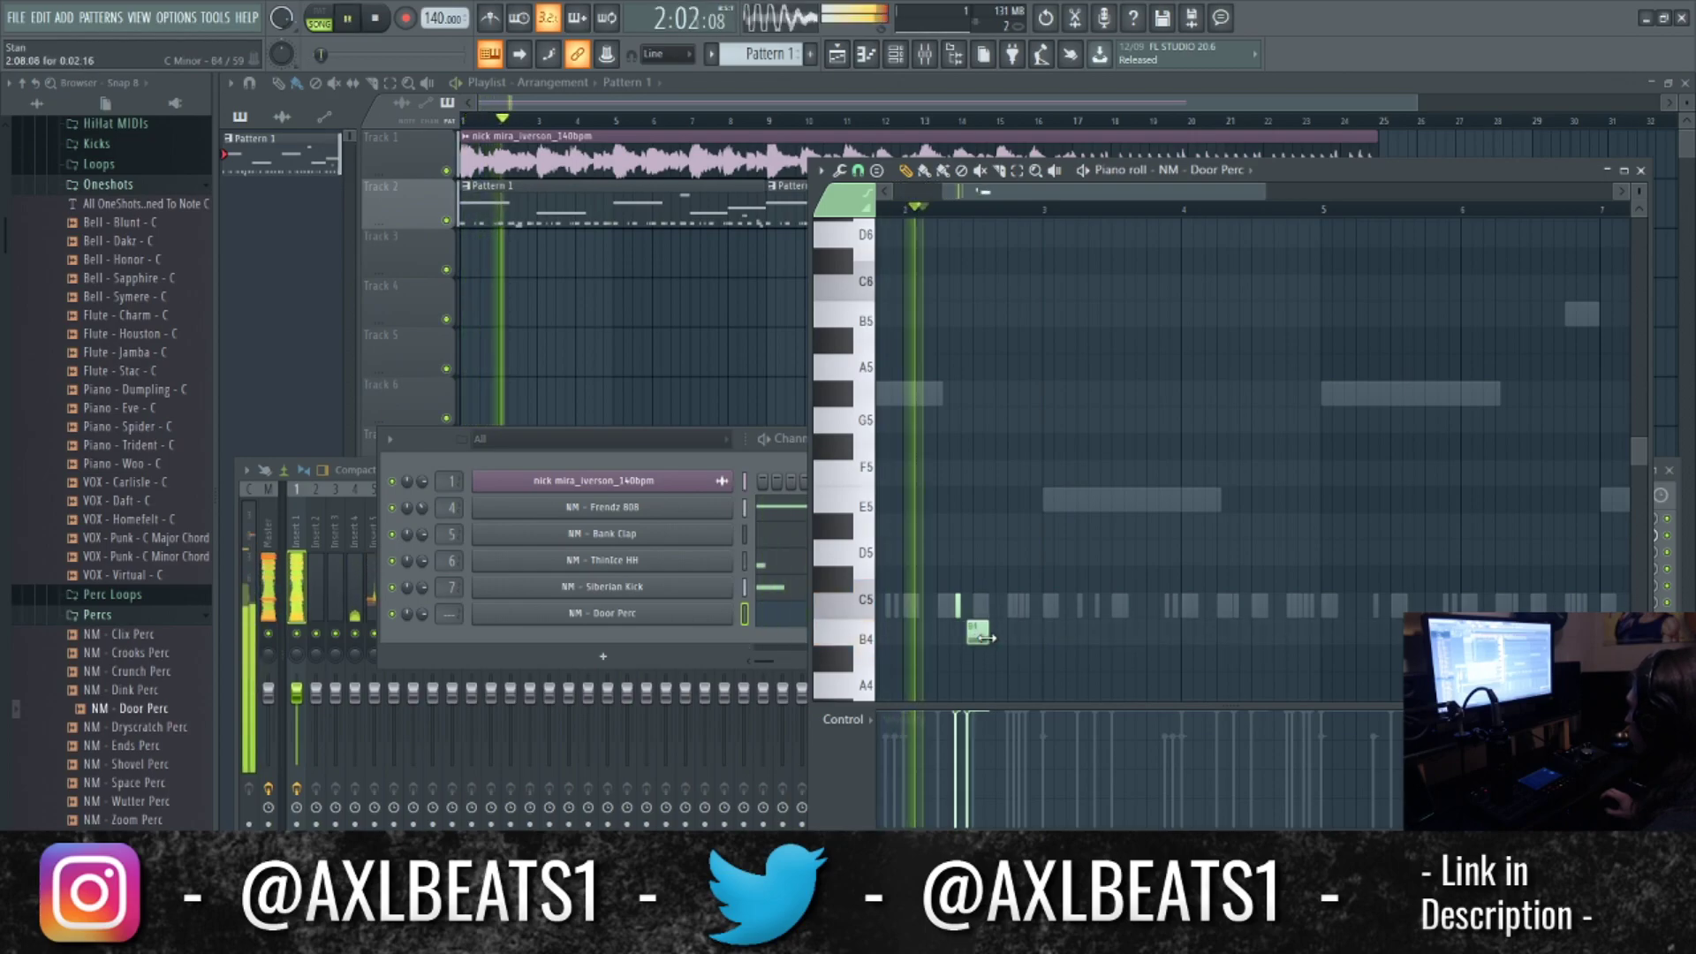
Shorten the B4 Door Perc hit right after the C5 hit in bar 2 and lower its velocity slightly.
key("space")
scroll(972, 641, "up", 3)
left_click(1104, 740)
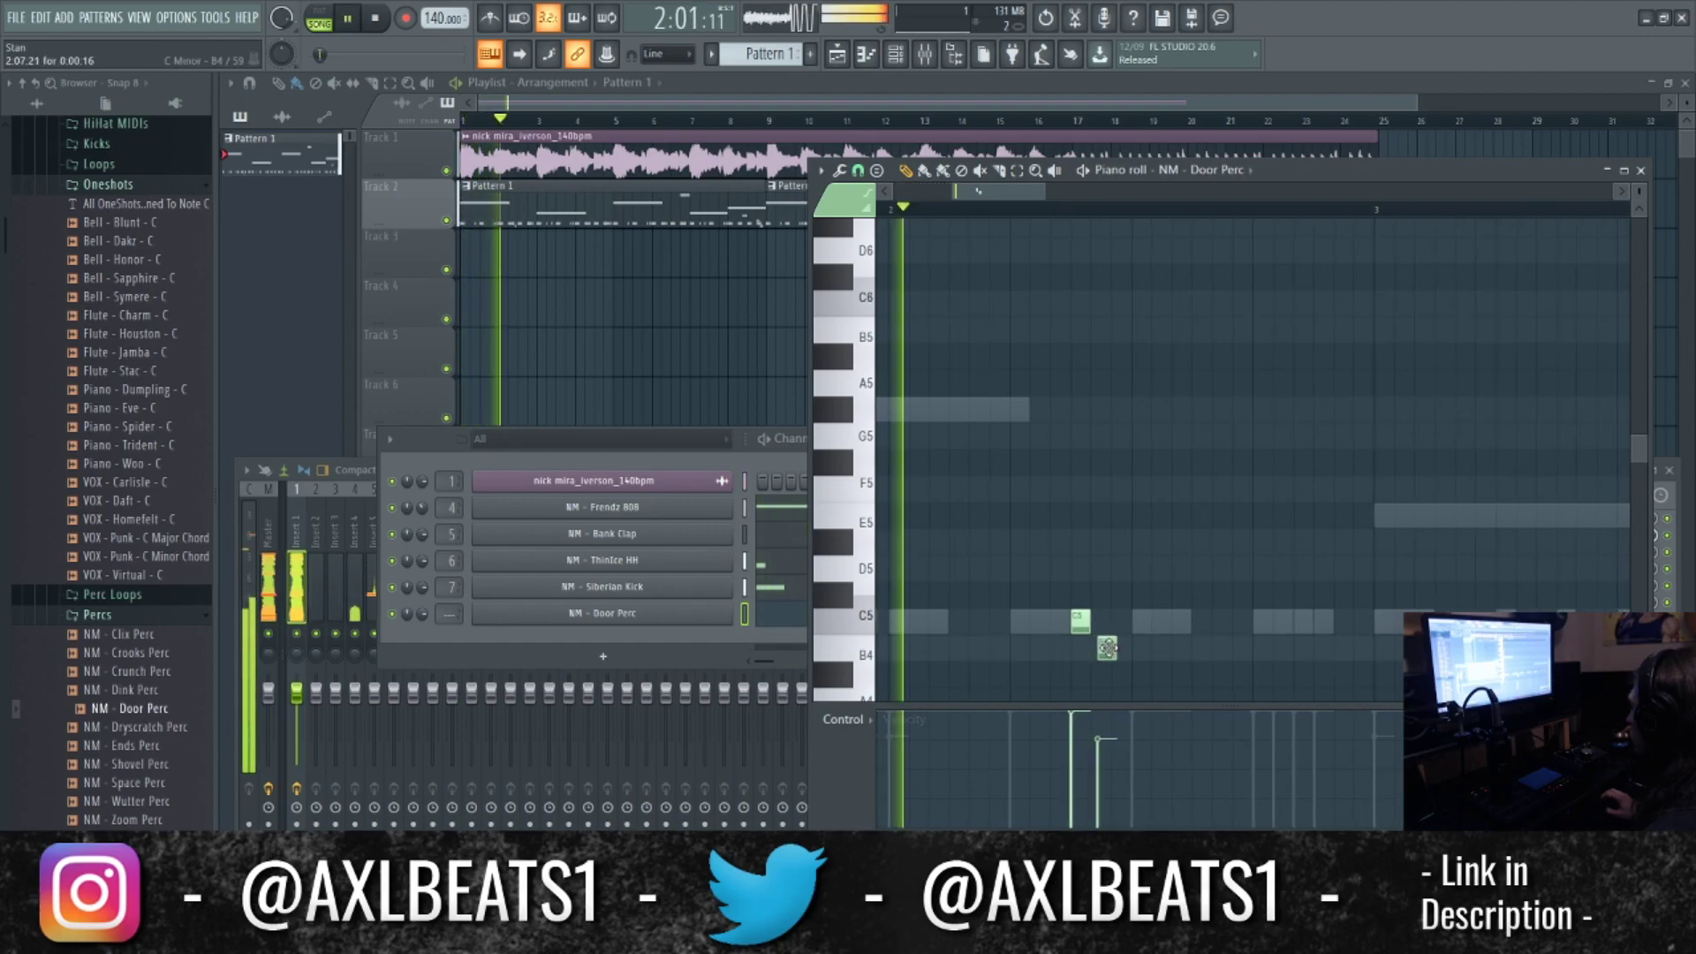
scroll(1111, 634, "down", 3)
key("ctrl+space")
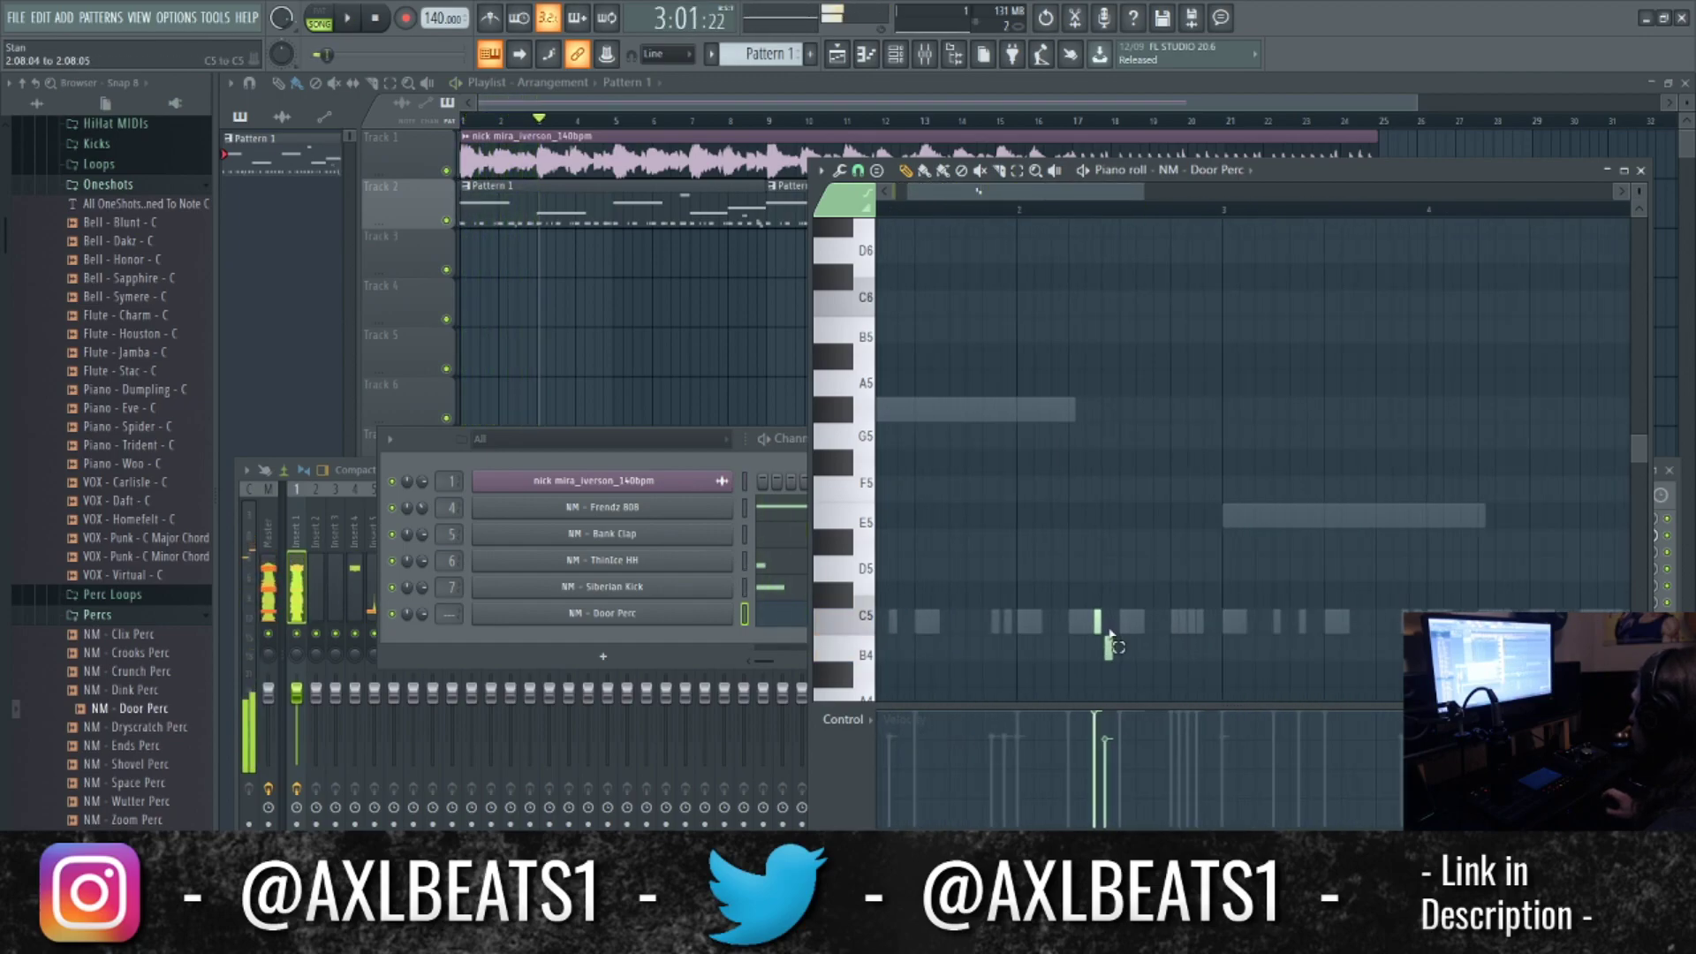
Lower the velocity of both Door Perc hits in bar 2 slightly.
scroll(1114, 645, "down", 2)
key("ctrl+a")
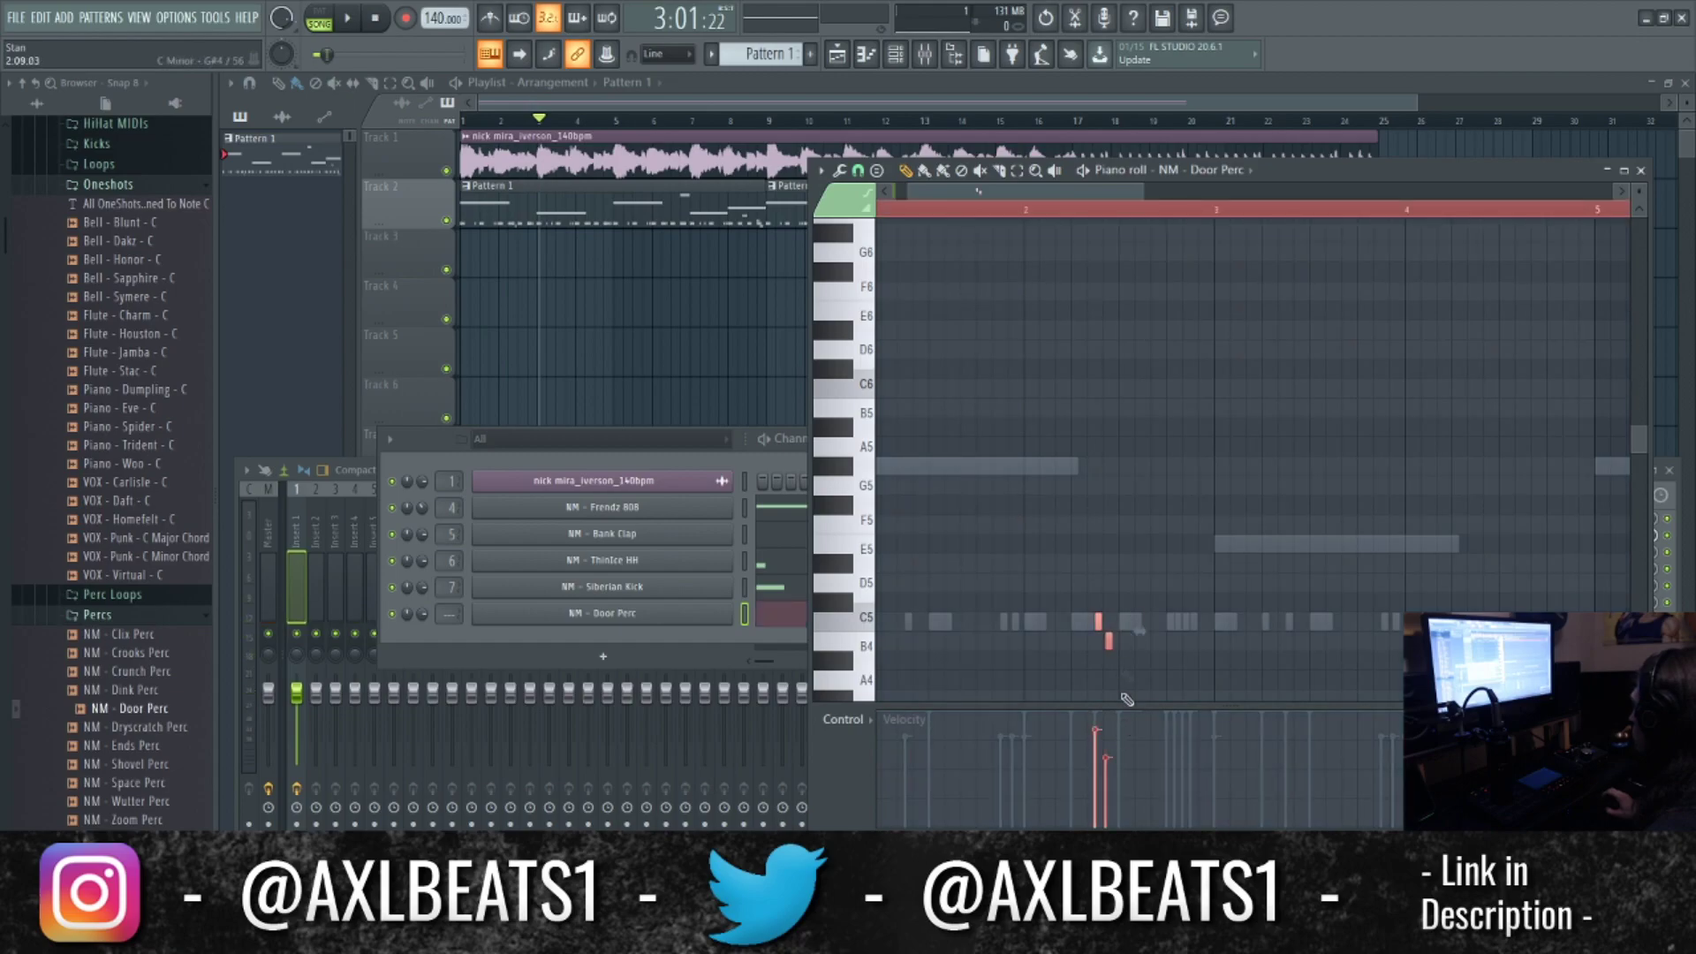
scroll(1147, 562, "down", 3)
Repeat the first two bars of the Door Perc pattern three times so it fills through bar 8.
left_click_drag(1119, 212, 888, 212)
scroll(1277, 380, "down", 4)
key("ctrl+b")
key("ctrl+b")
key("ctrl+b")
scroll(1324, 247, "up", 5)
key("space")
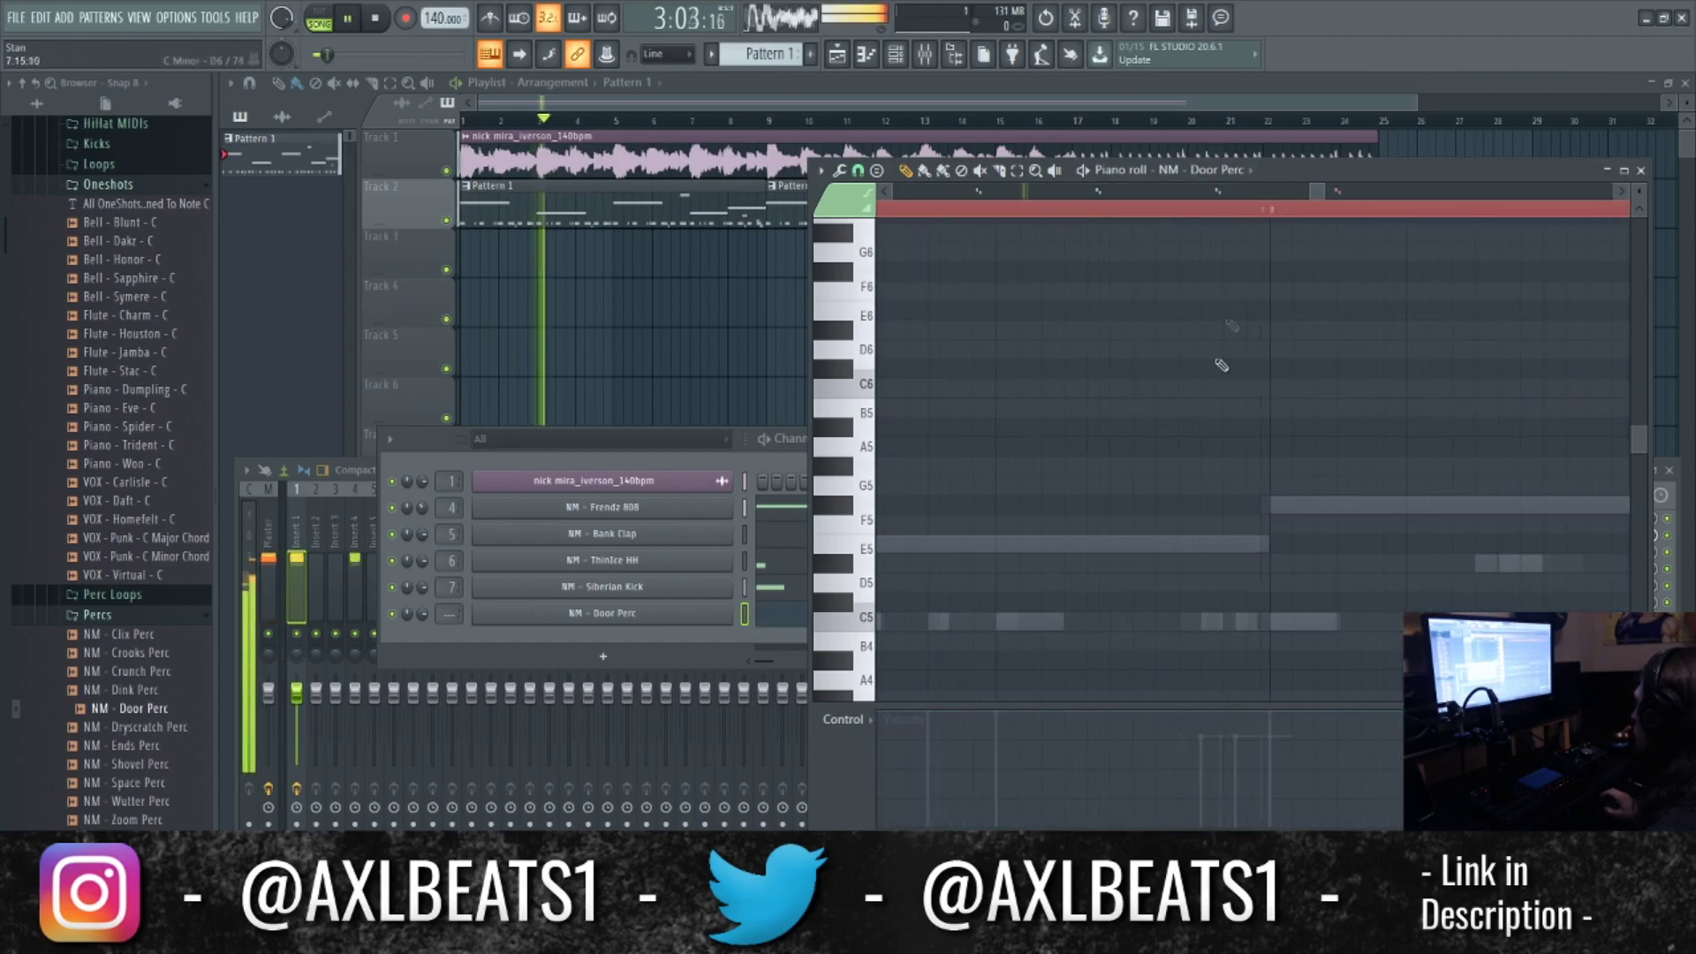
left_click(1245, 214, "ctrl")
scroll(1161, 398, "down", 2)
scroll(1139, 409, "down", 7)
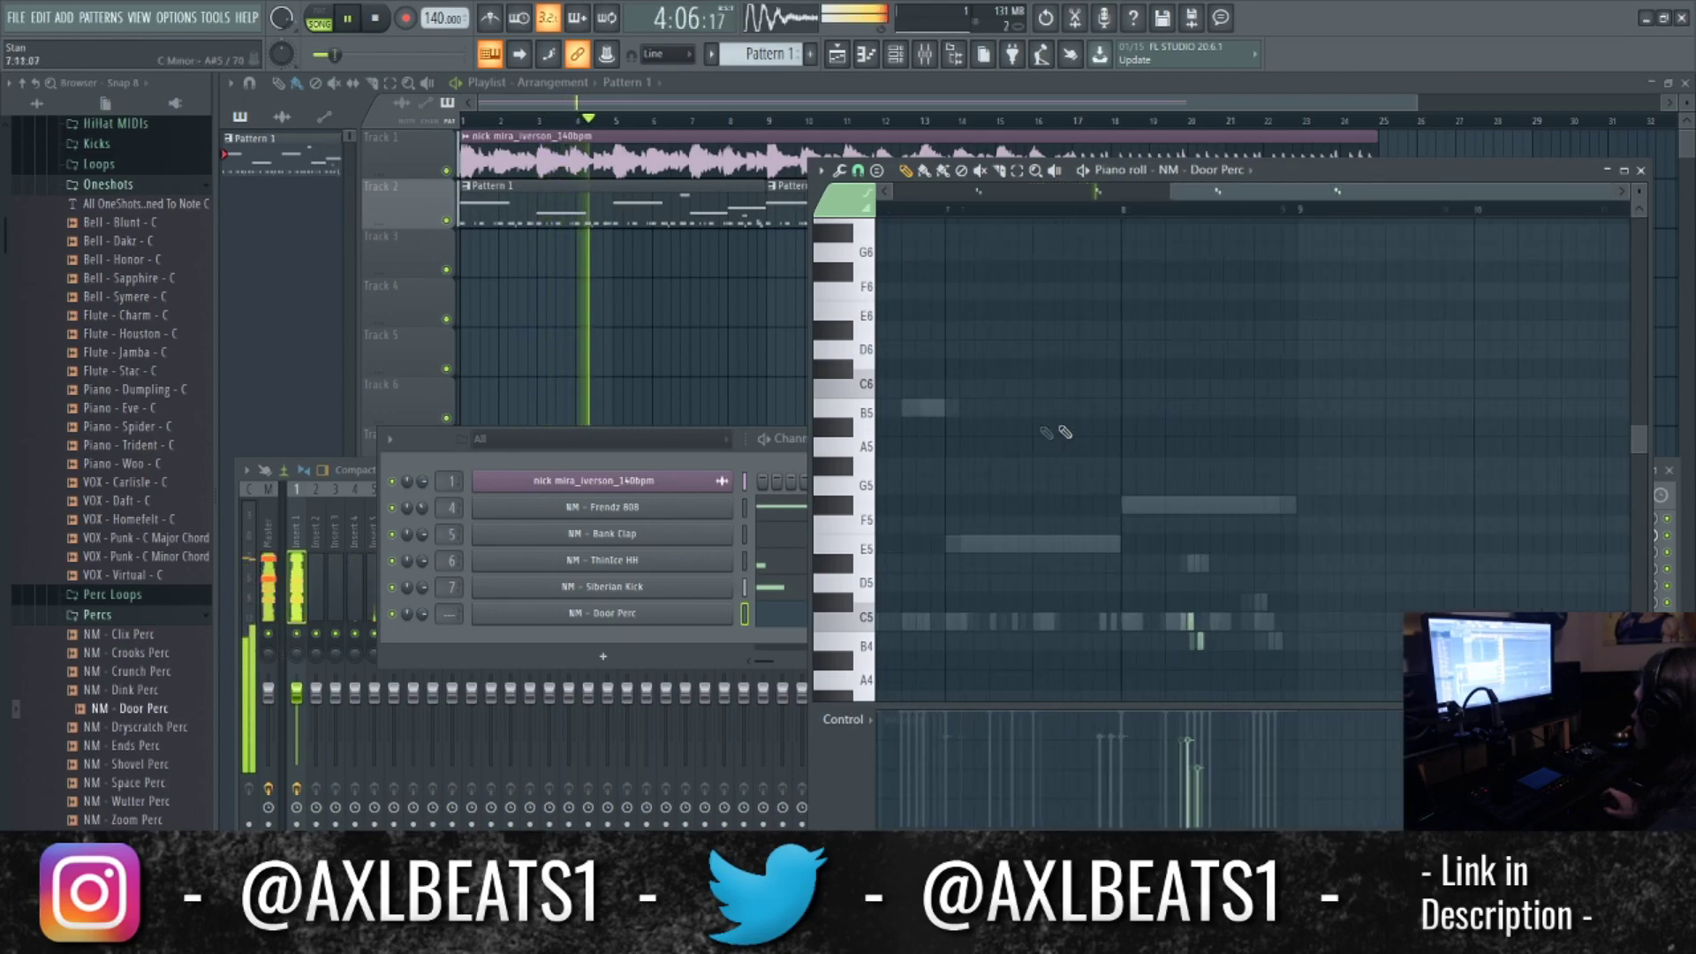
scroll(938, 570, "up", 2)
Add the NM - Shovel Perc sample as a new channel and place a short C5 hit in the second half of bar 4.
left_click(691, 643)
key("space")
left_click(111, 765)
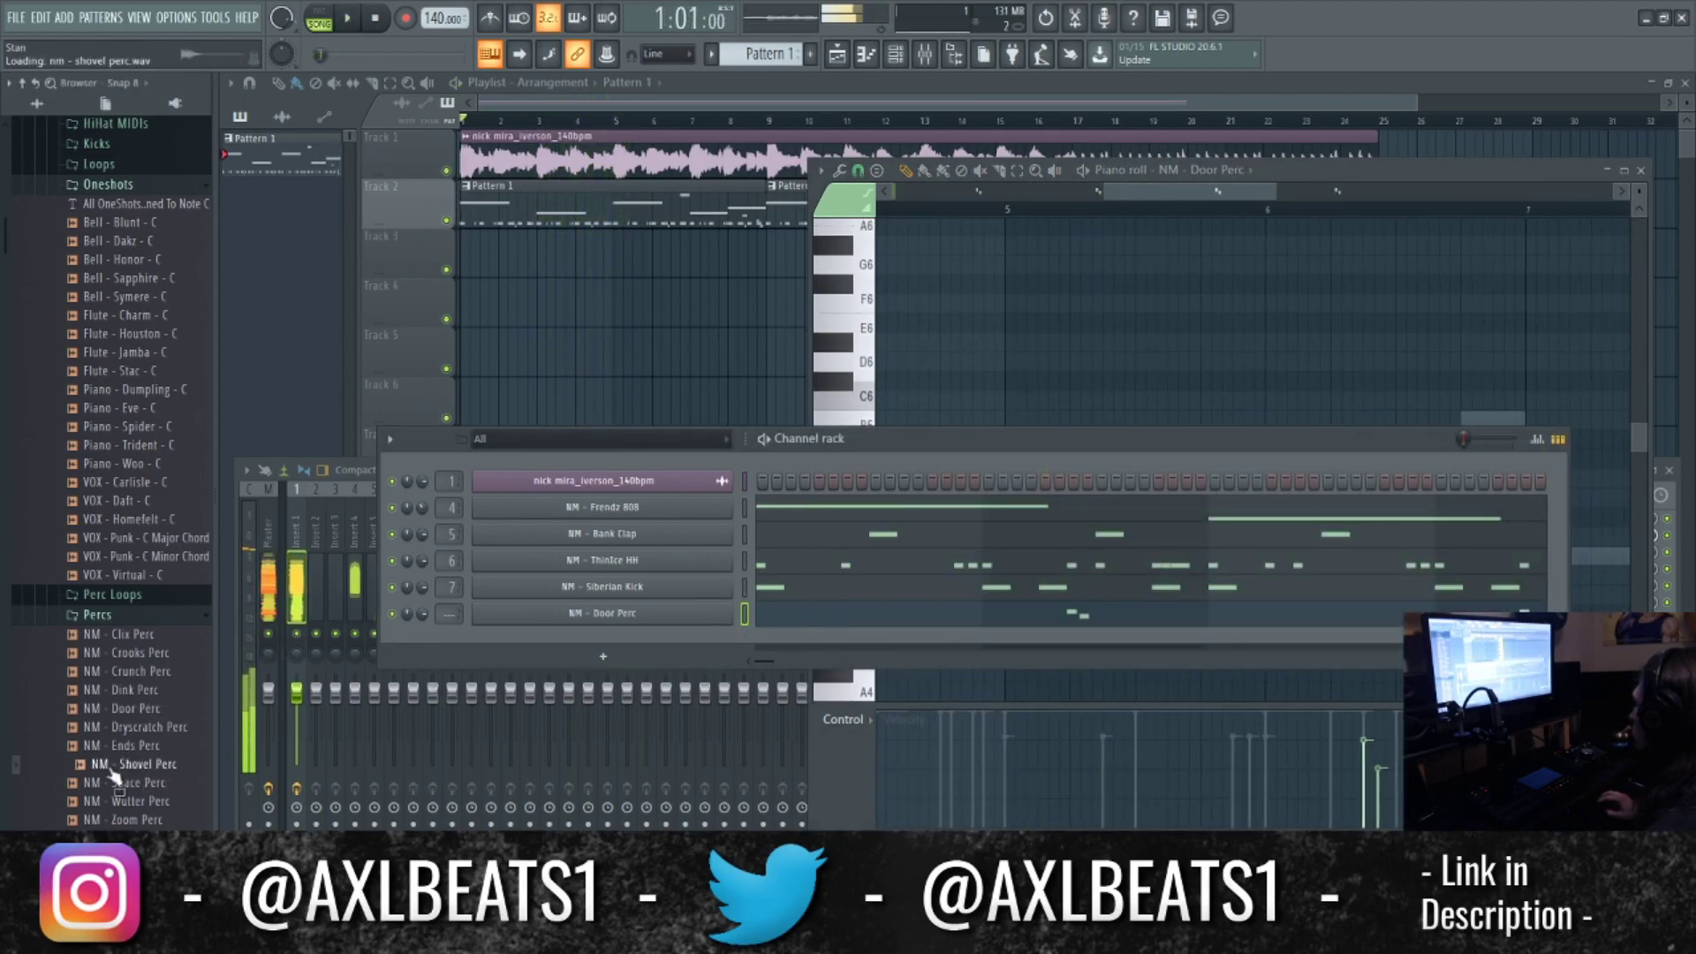
left_click_drag(506, 675, 521, 663)
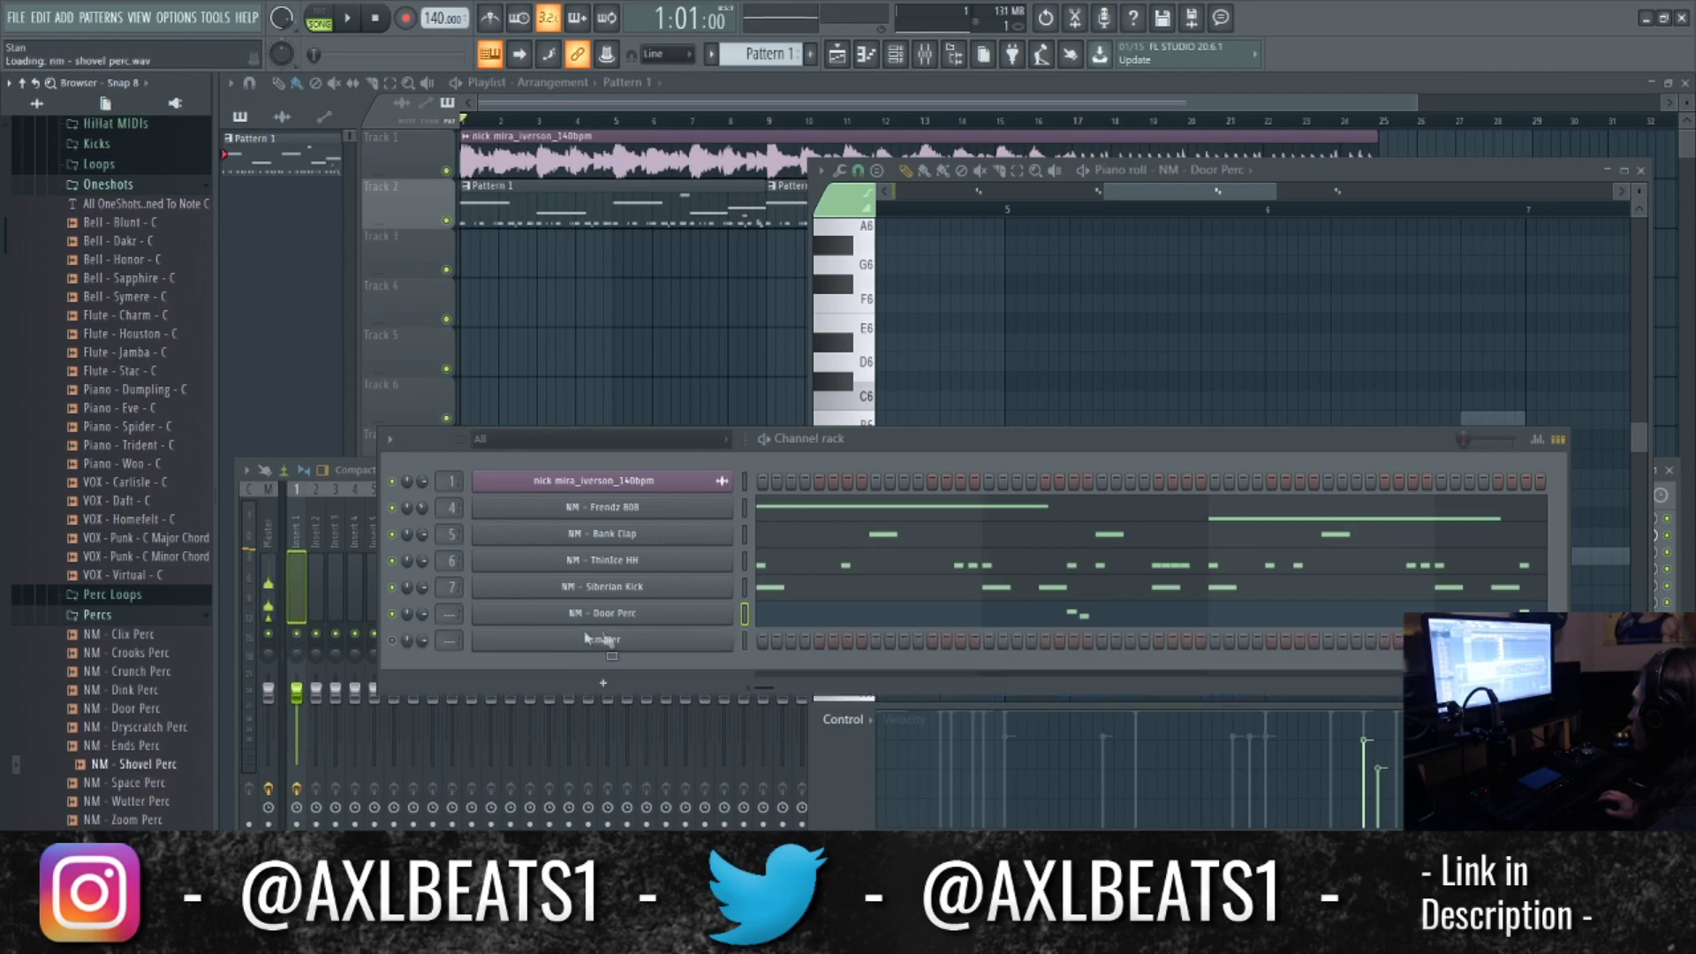
left_click(744, 642)
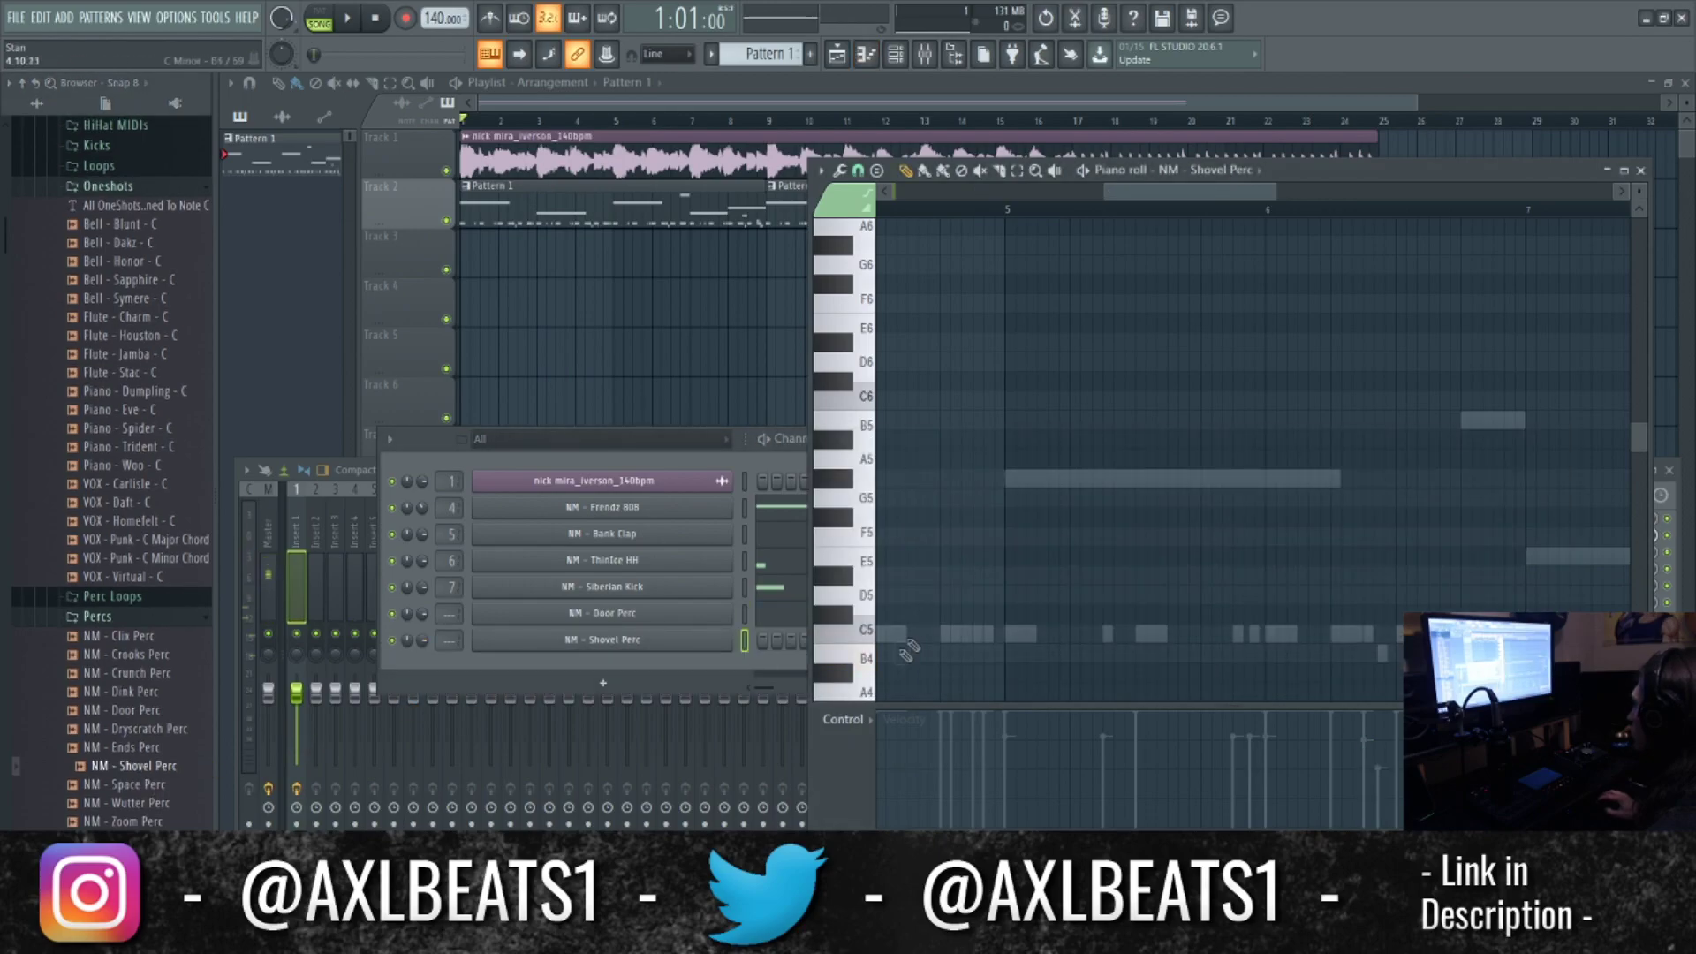
key("space")
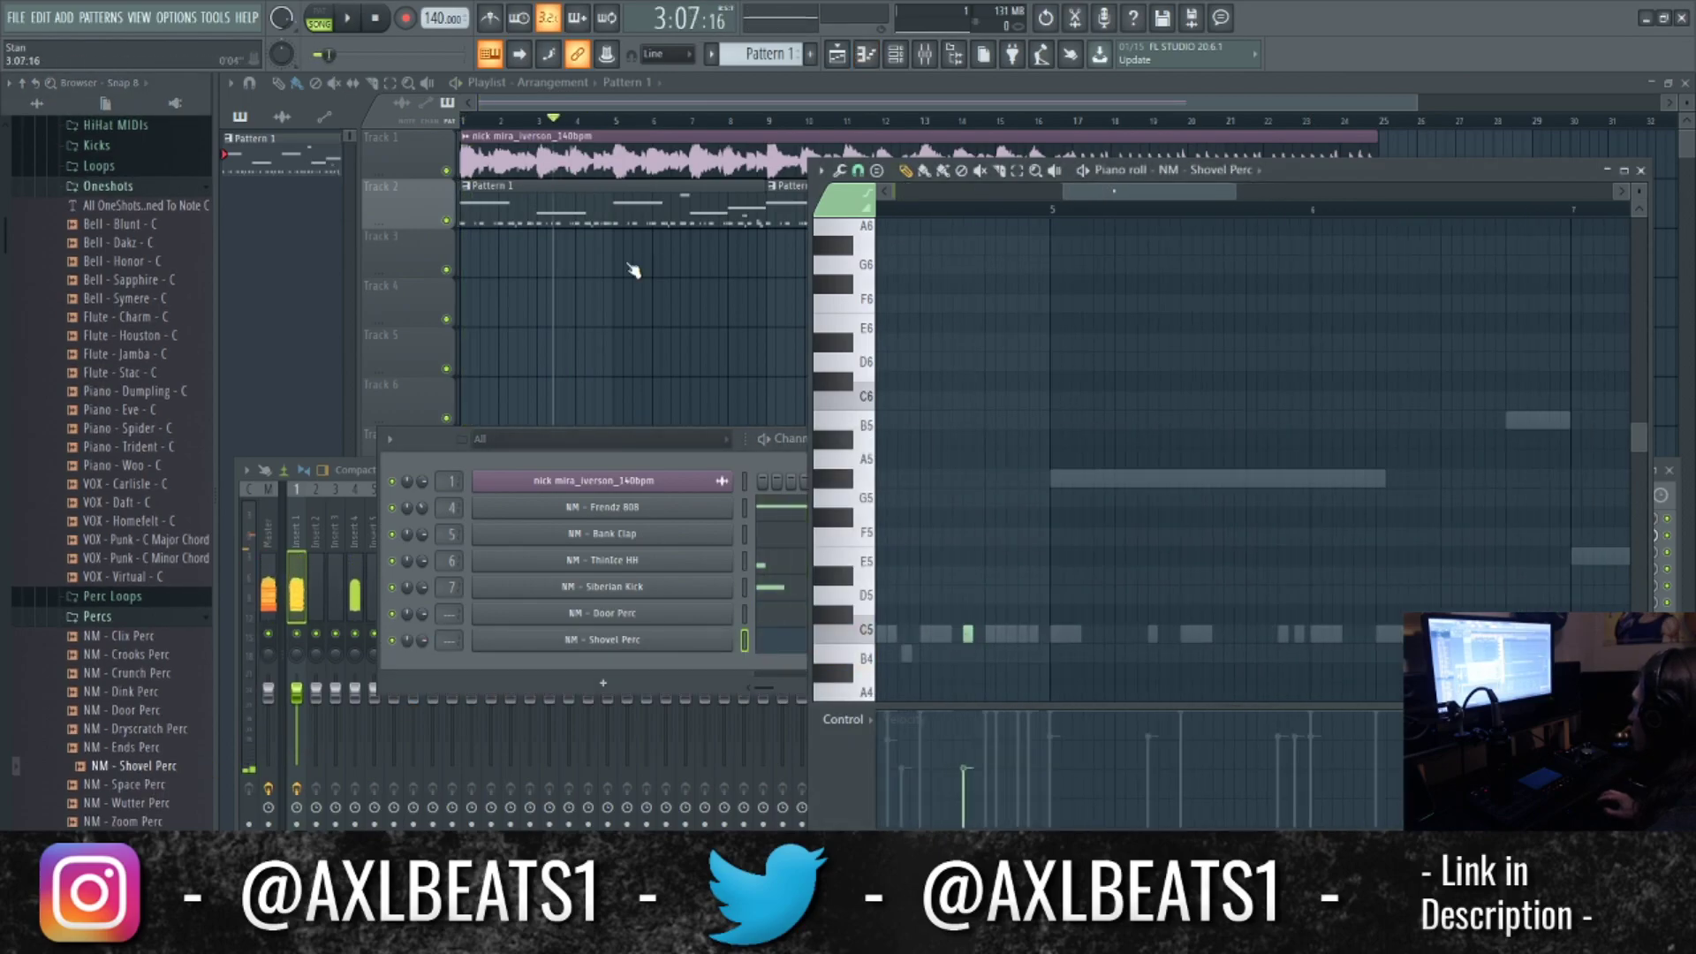
Place a short C5 Shovel Perc hit on the last step of bar 1.
scroll(848, 618, "down", 3)
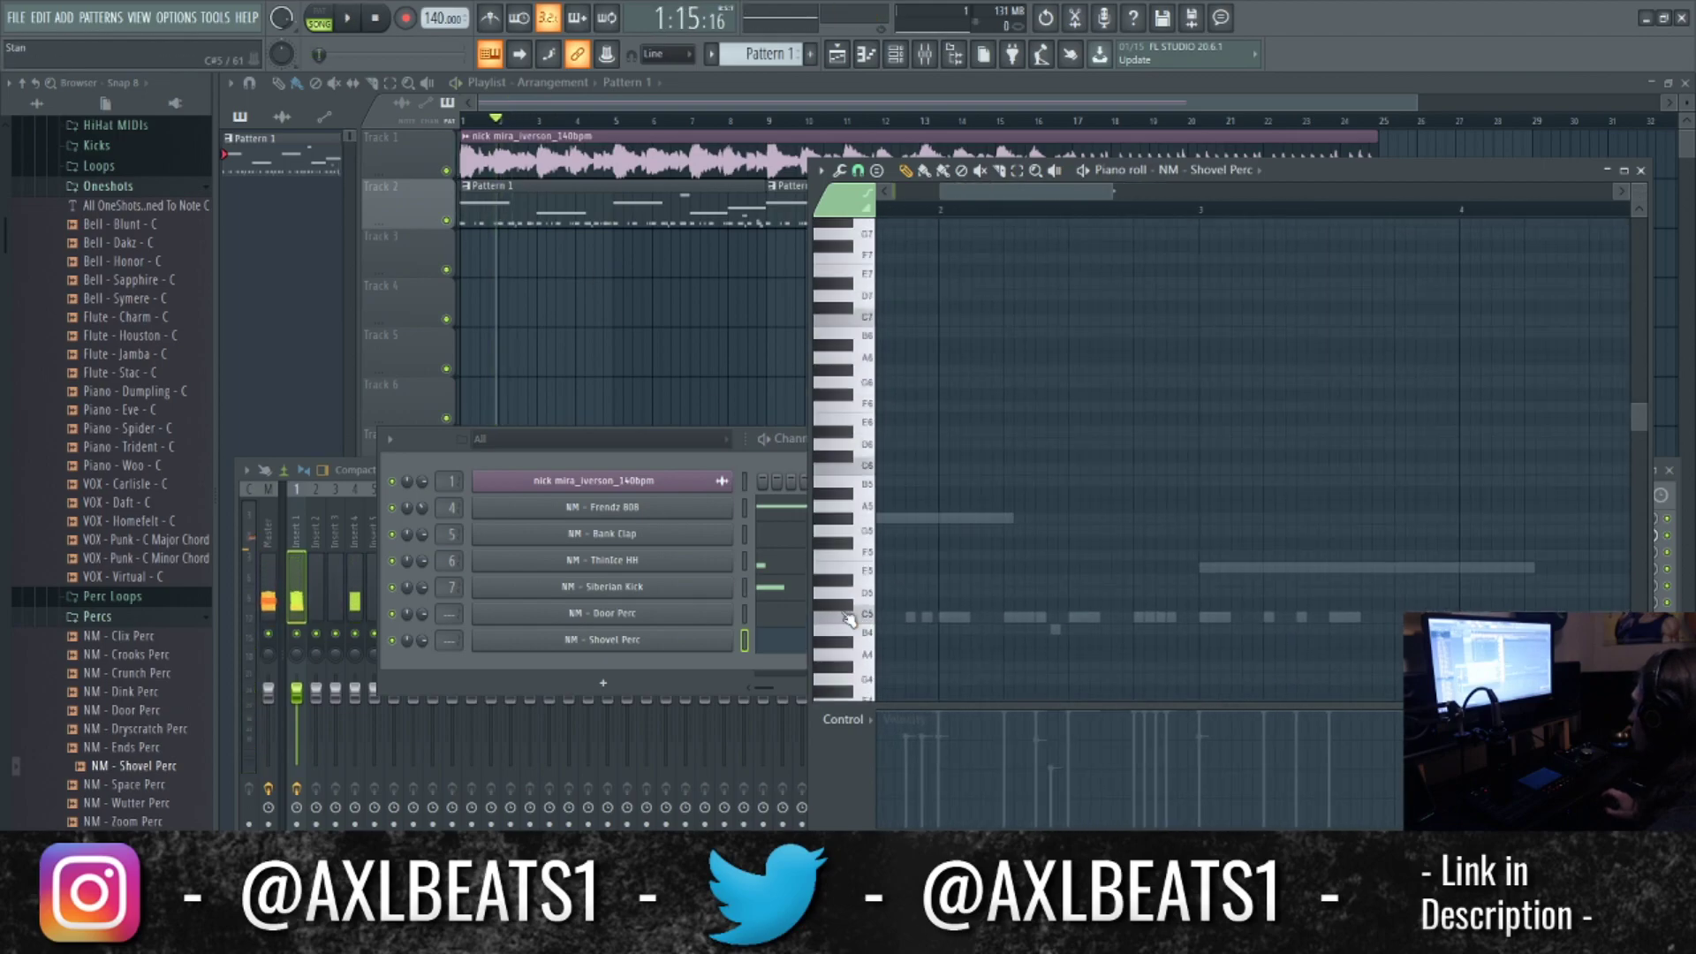
left_click_drag(895, 549, 985, 564)
left_click_drag(936, 212, 861, 217)
key("space")
right_click(1071, 631)
key("space")
key("space")
left_click(1086, 631)
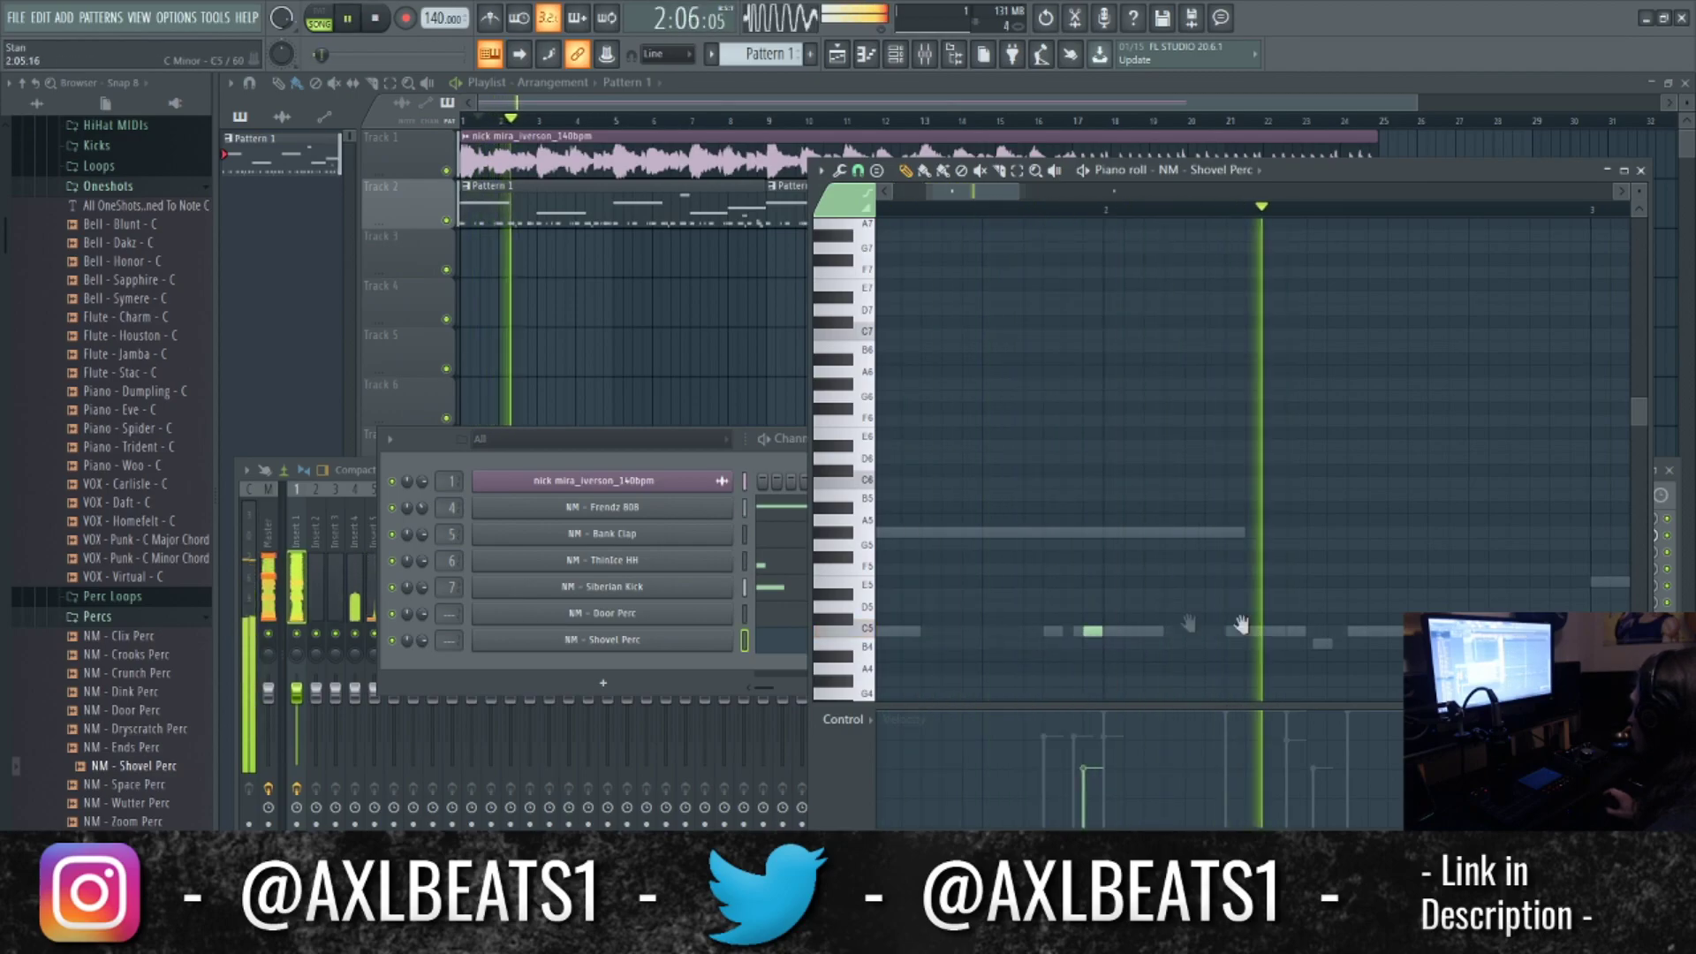
Delete the bar 4 Shovel Perc hit and duplicate bars 1 and 2 into bars 3 and 4.
scroll(1148, 635, "down", 3, "ctrl")
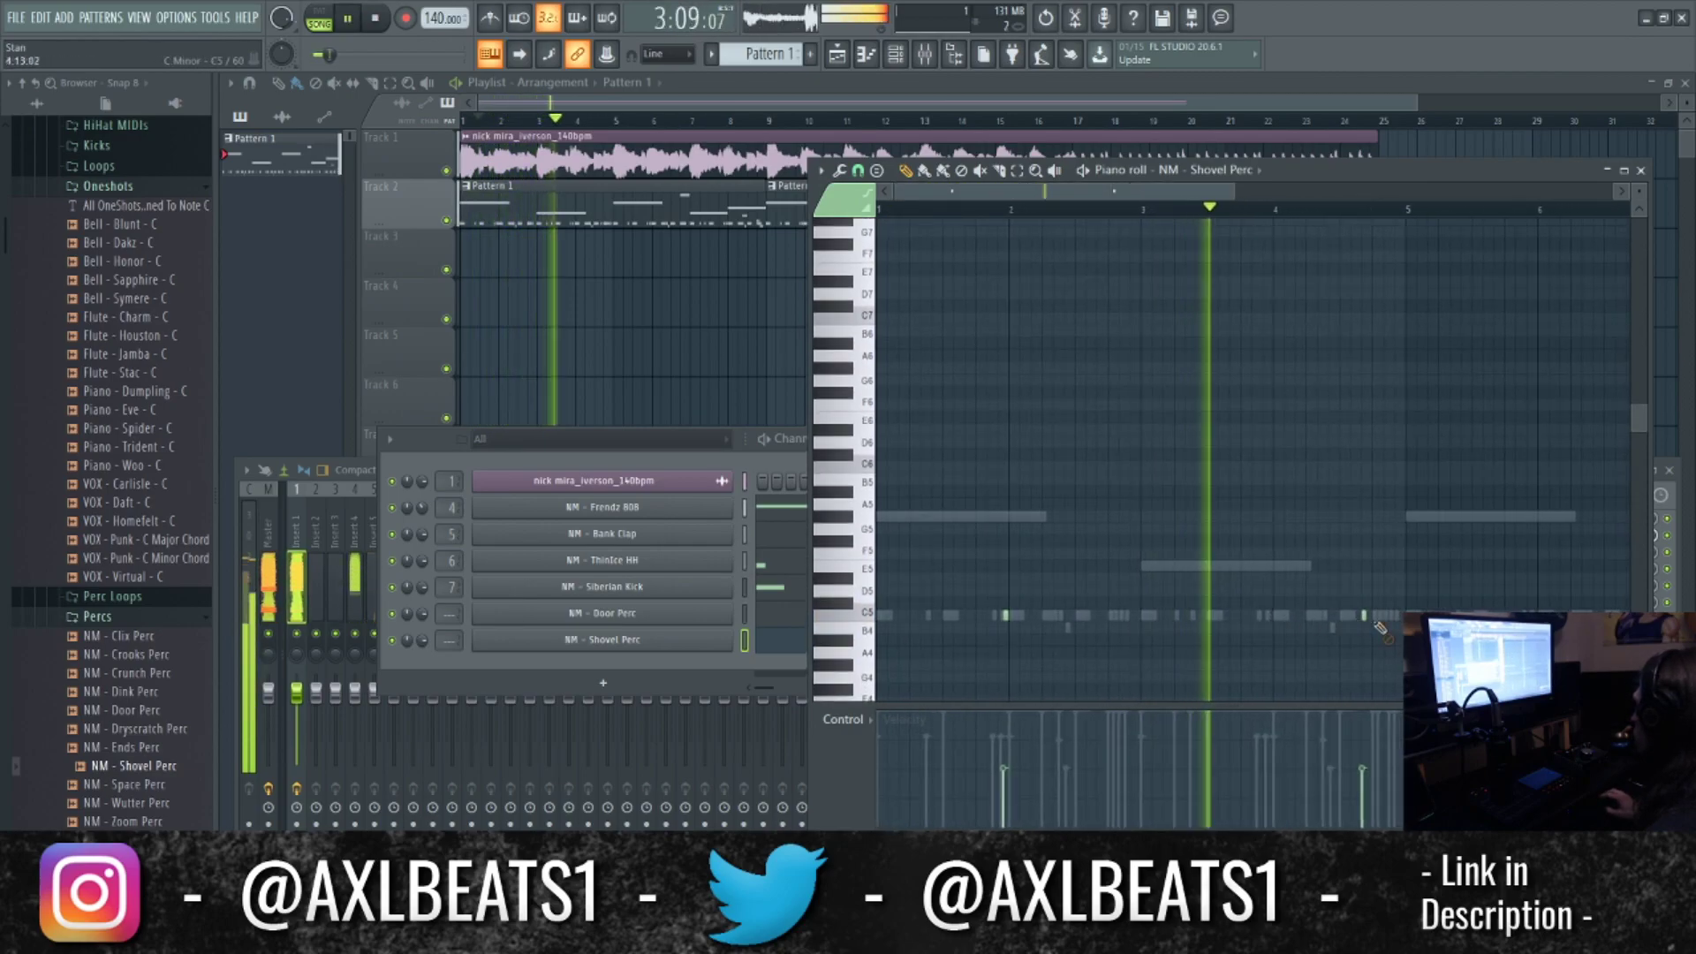
scroll(1127, 333, "down", 1, "ctrl")
key("space")
left_click_drag(1051, 248, 880, 252)
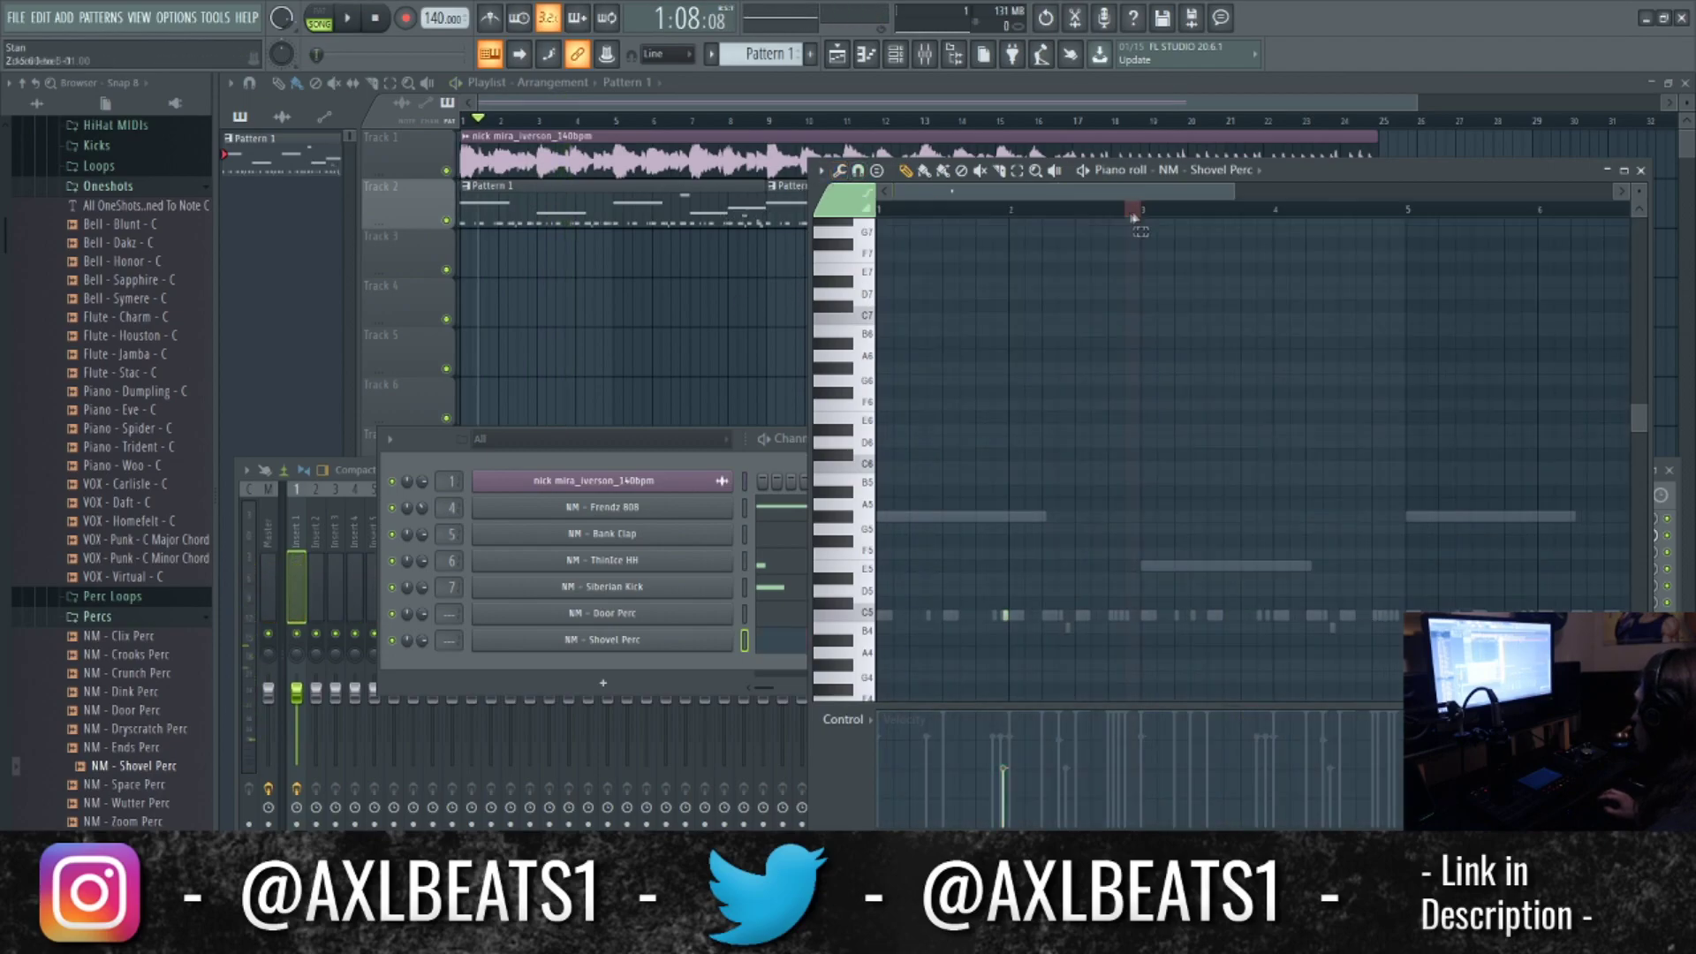
left_click_drag(1138, 215, 879, 214)
key("ctrl+b")
key("space")
left_click(1194, 215, "ctrl")
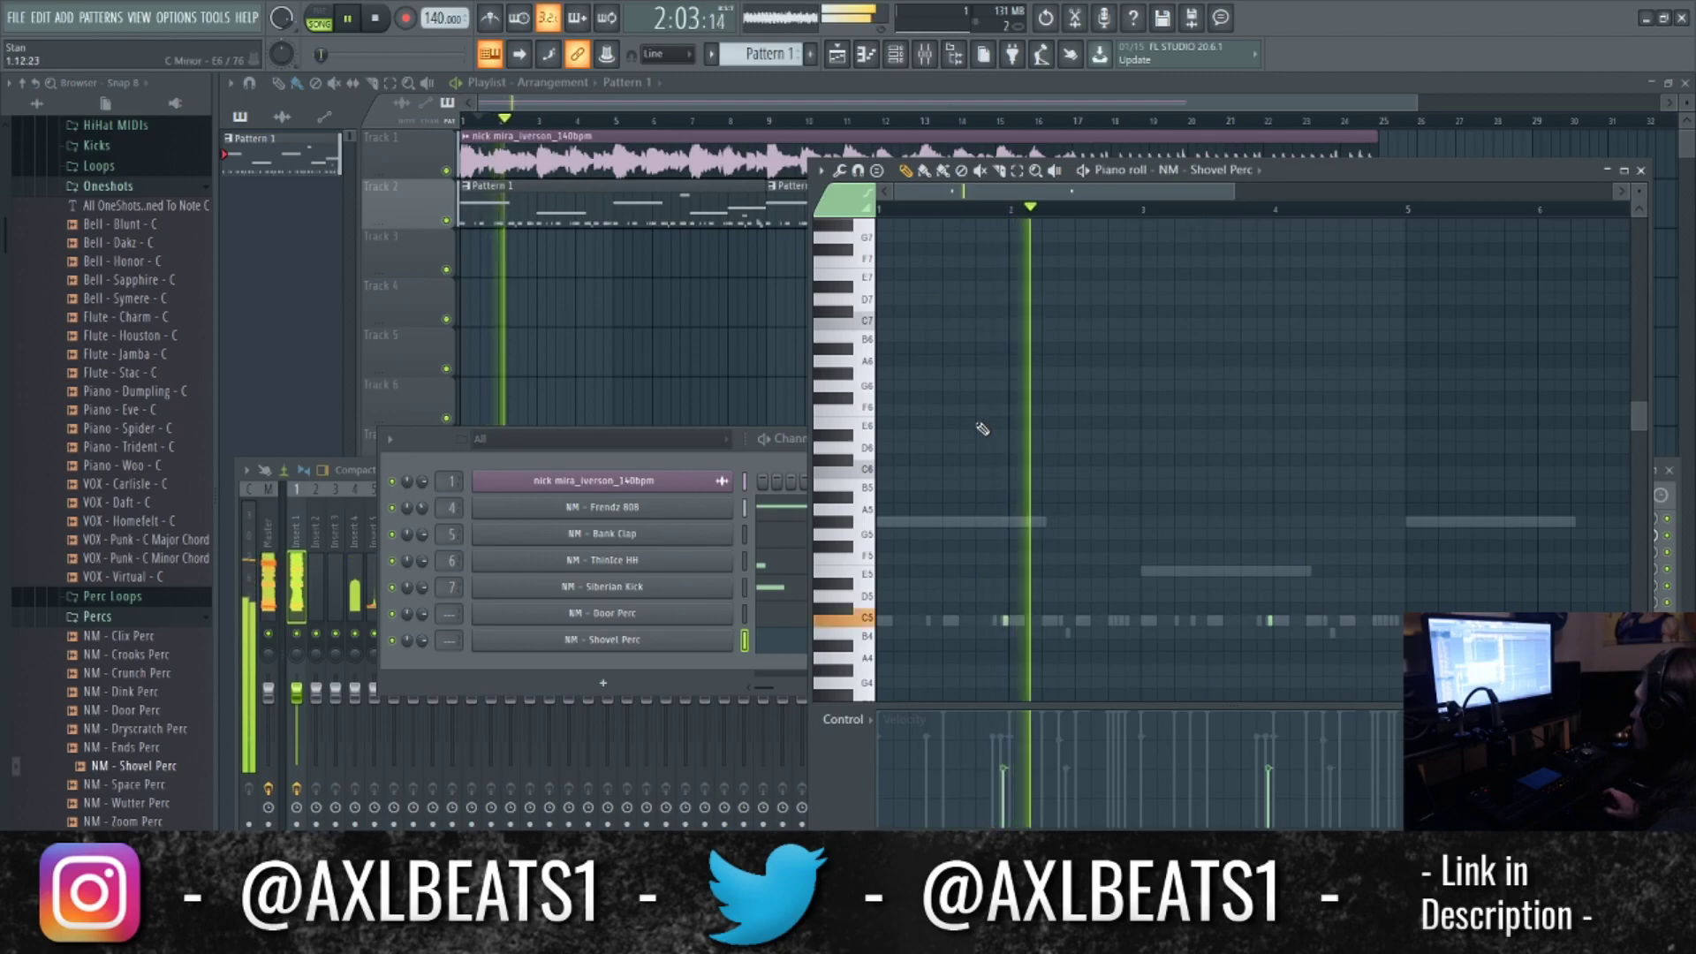
scroll(987, 437, "up", 4, "ctrl")
left_click_drag(1164, 462, 1330, 418)
key("space")
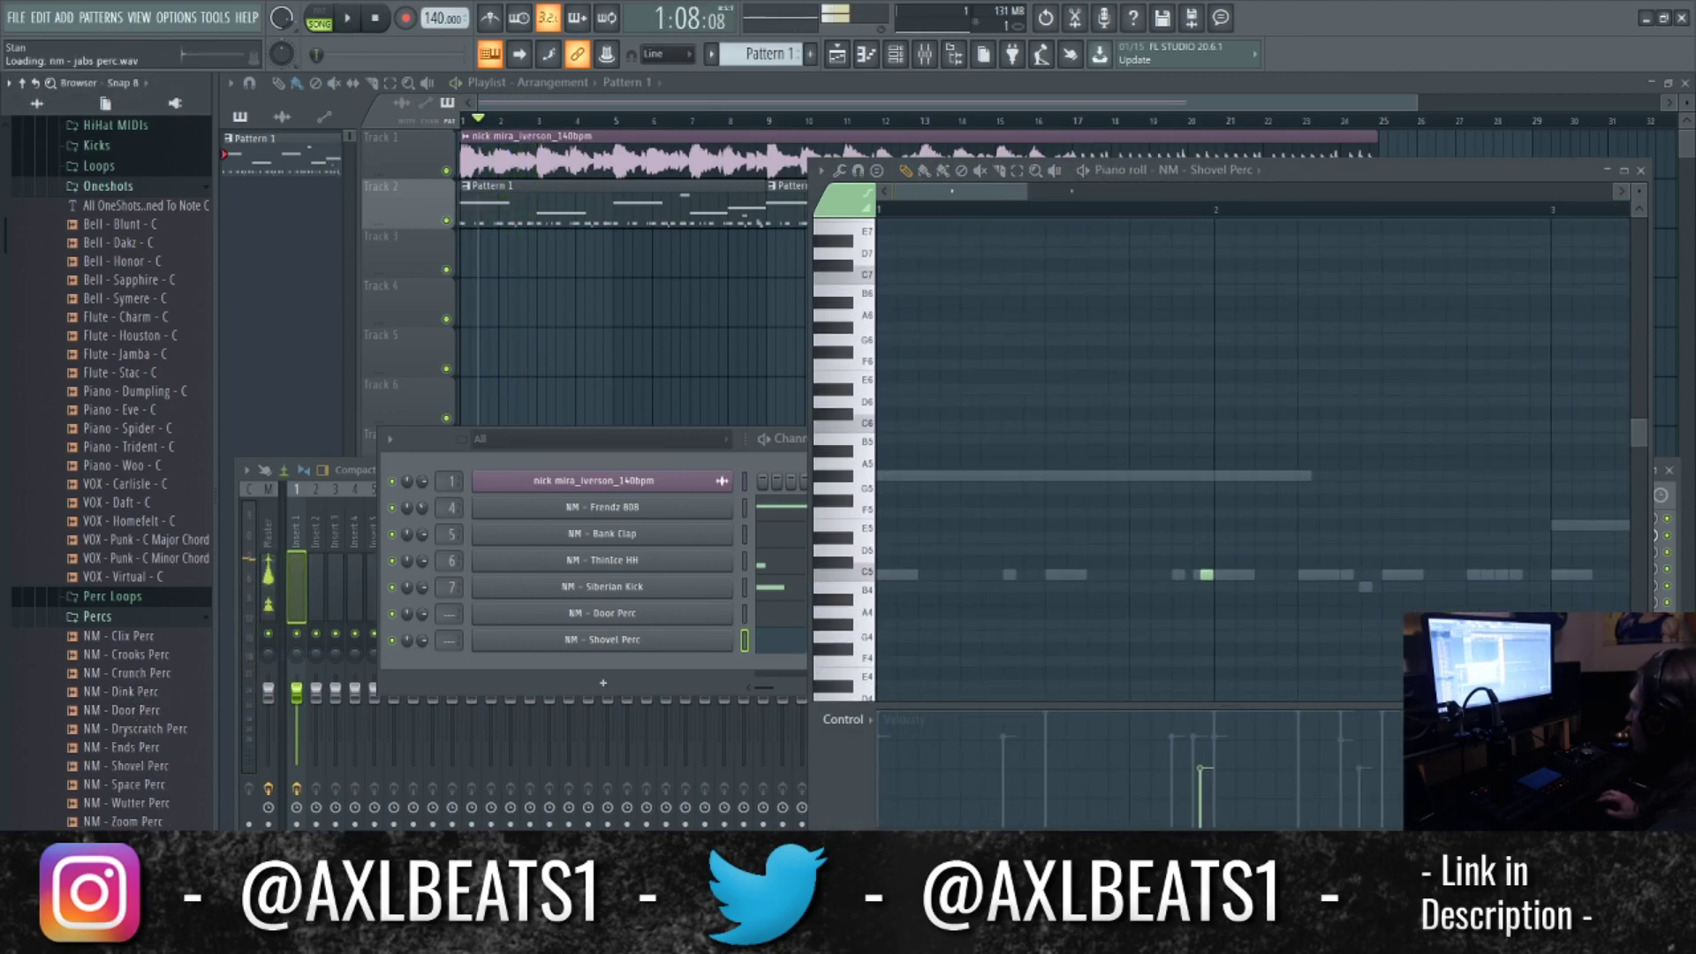
Add the NM - Jabs Perc sample as a new channel with hits on step 3 of bar 1 and step 15 of bar 2.
left_click_drag(231, 814, 565, 664)
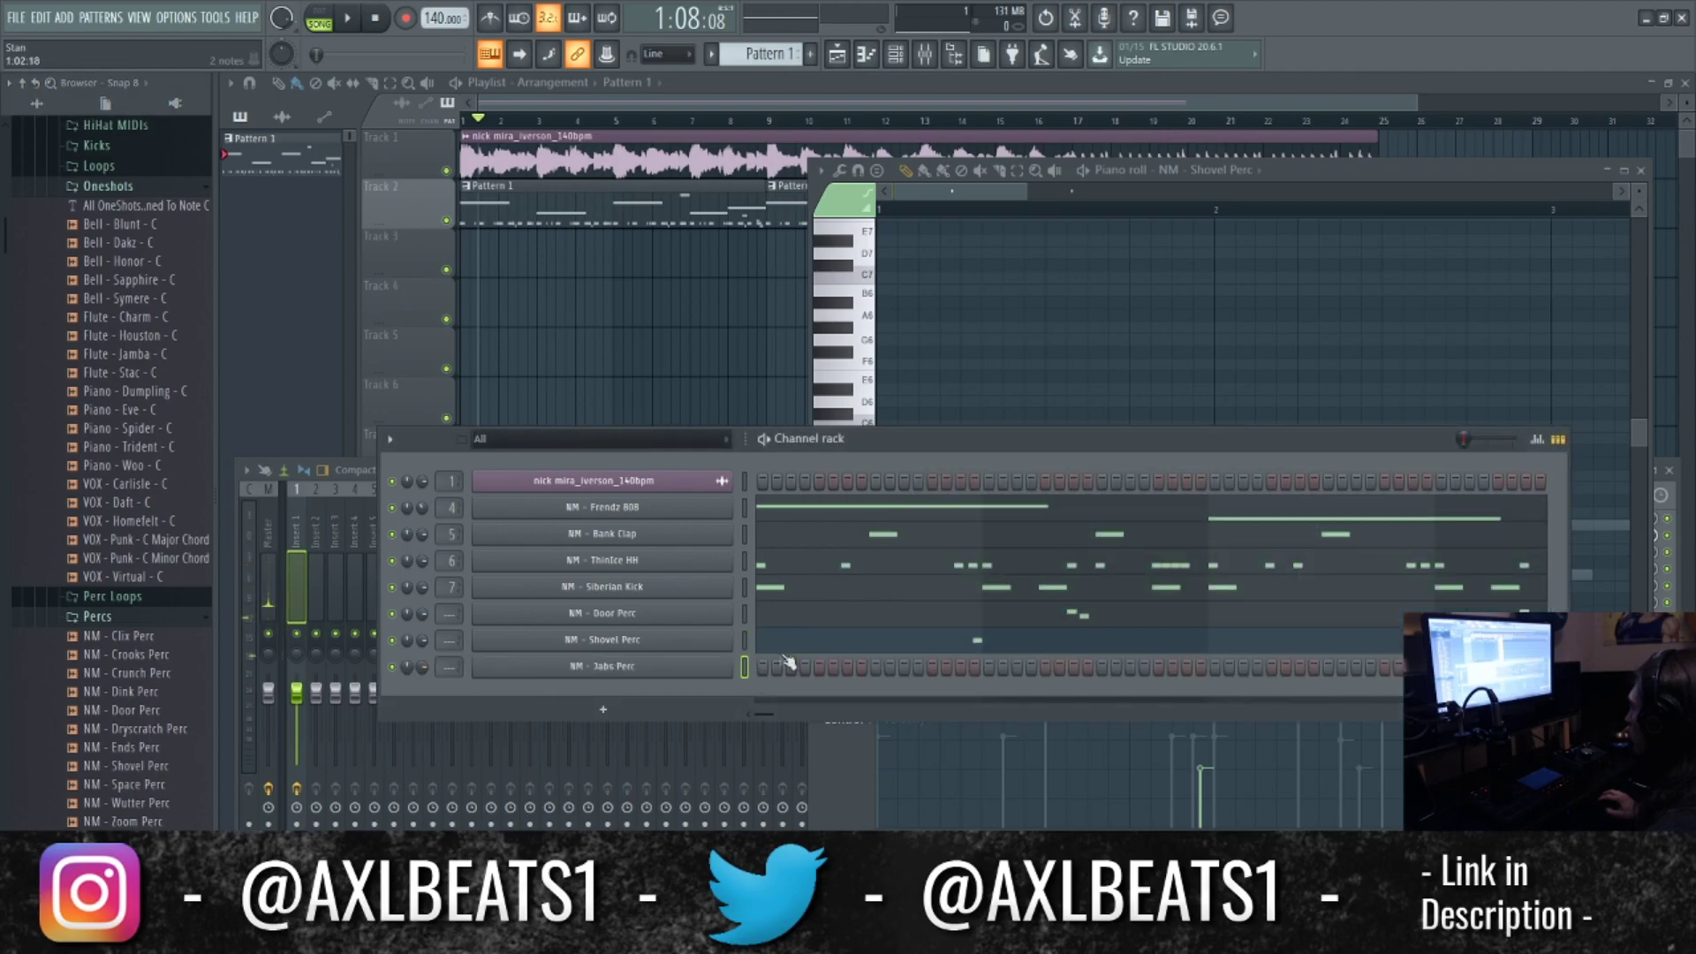
key("space")
key("space")
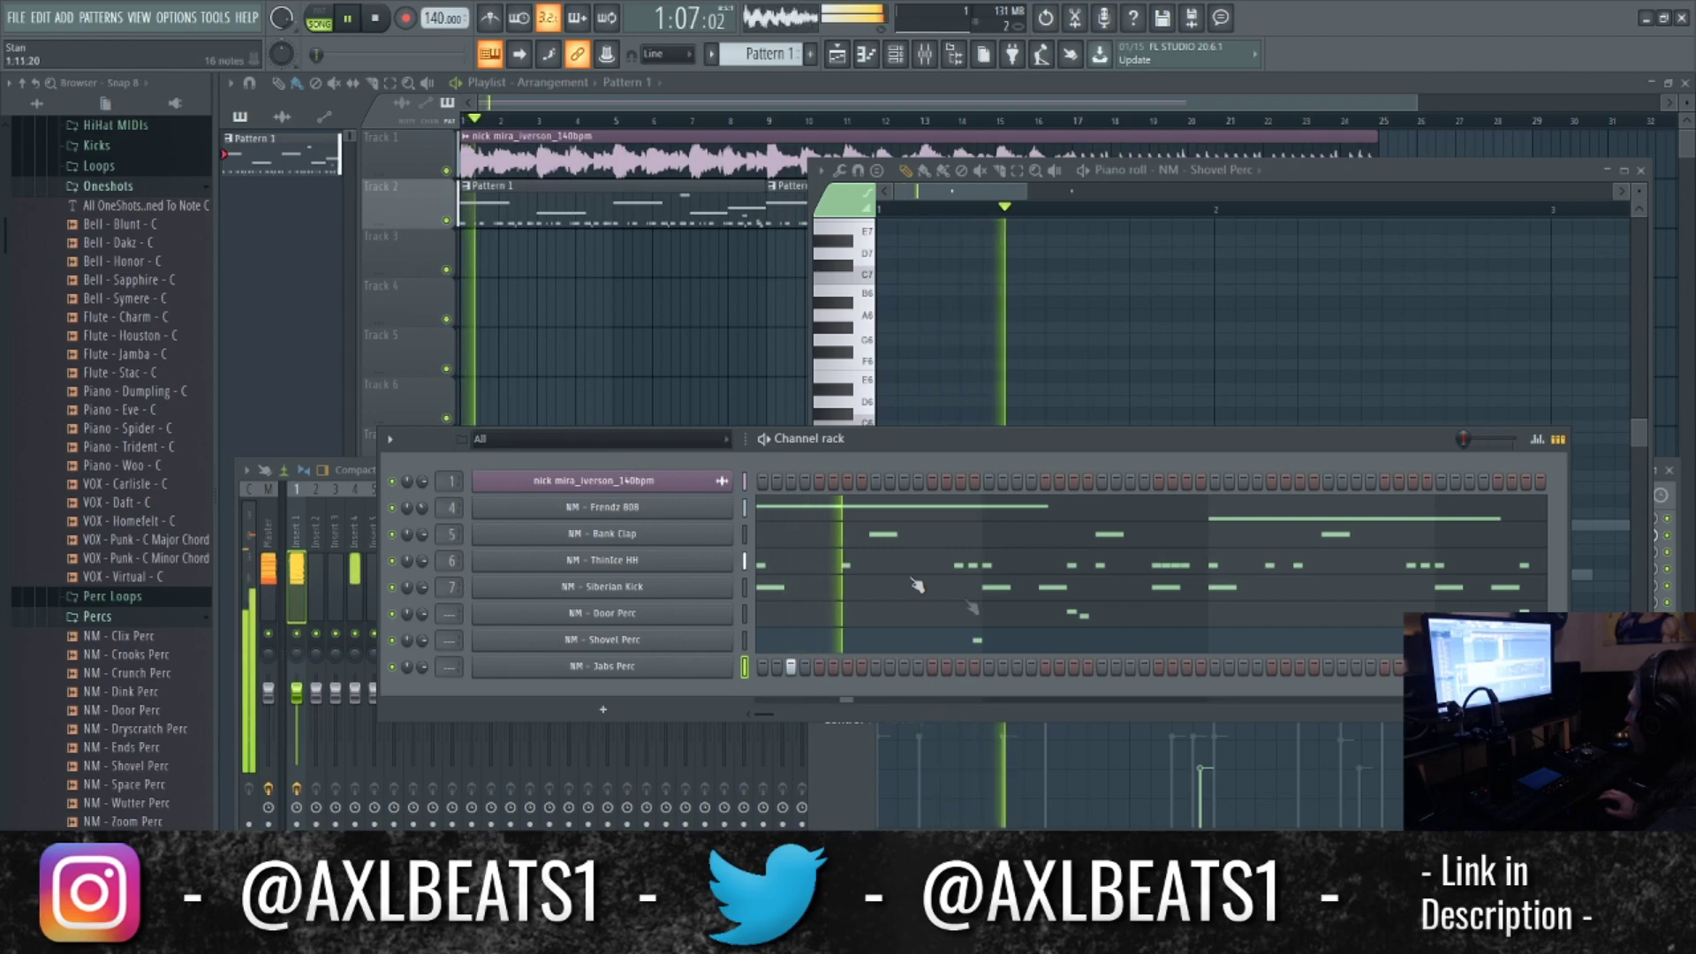
left_click(1229, 666)
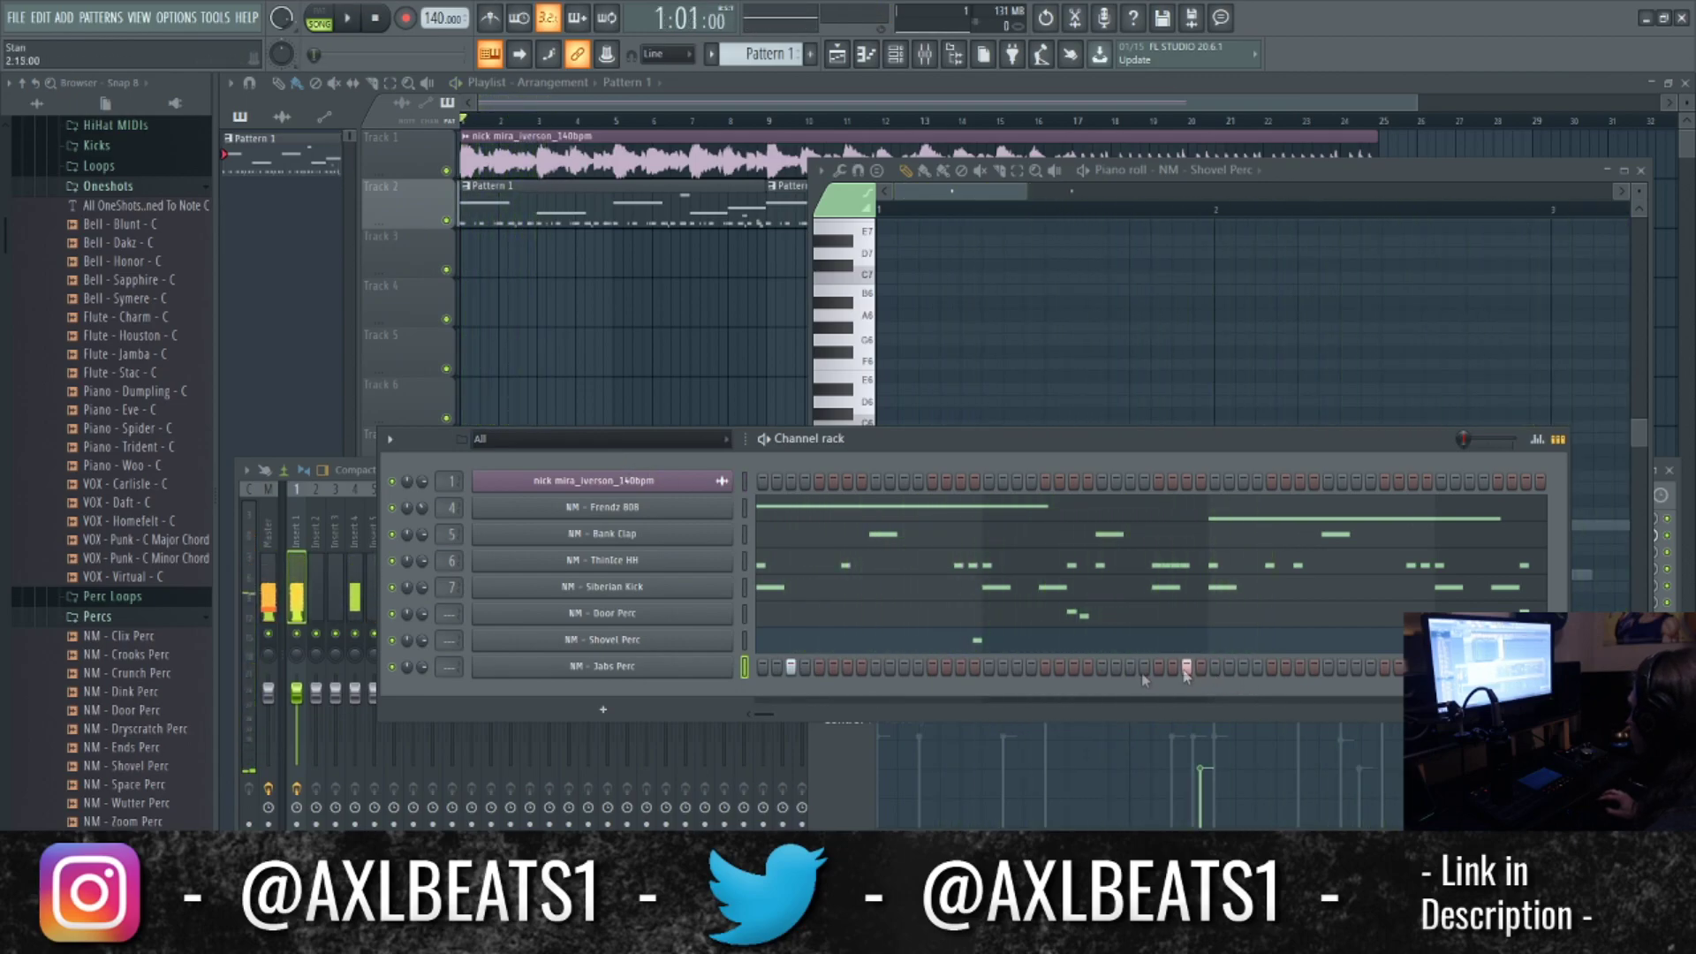
Replace the bar 2 Jabs Perc hit with a short C5 hit on step 11.
key("F7")
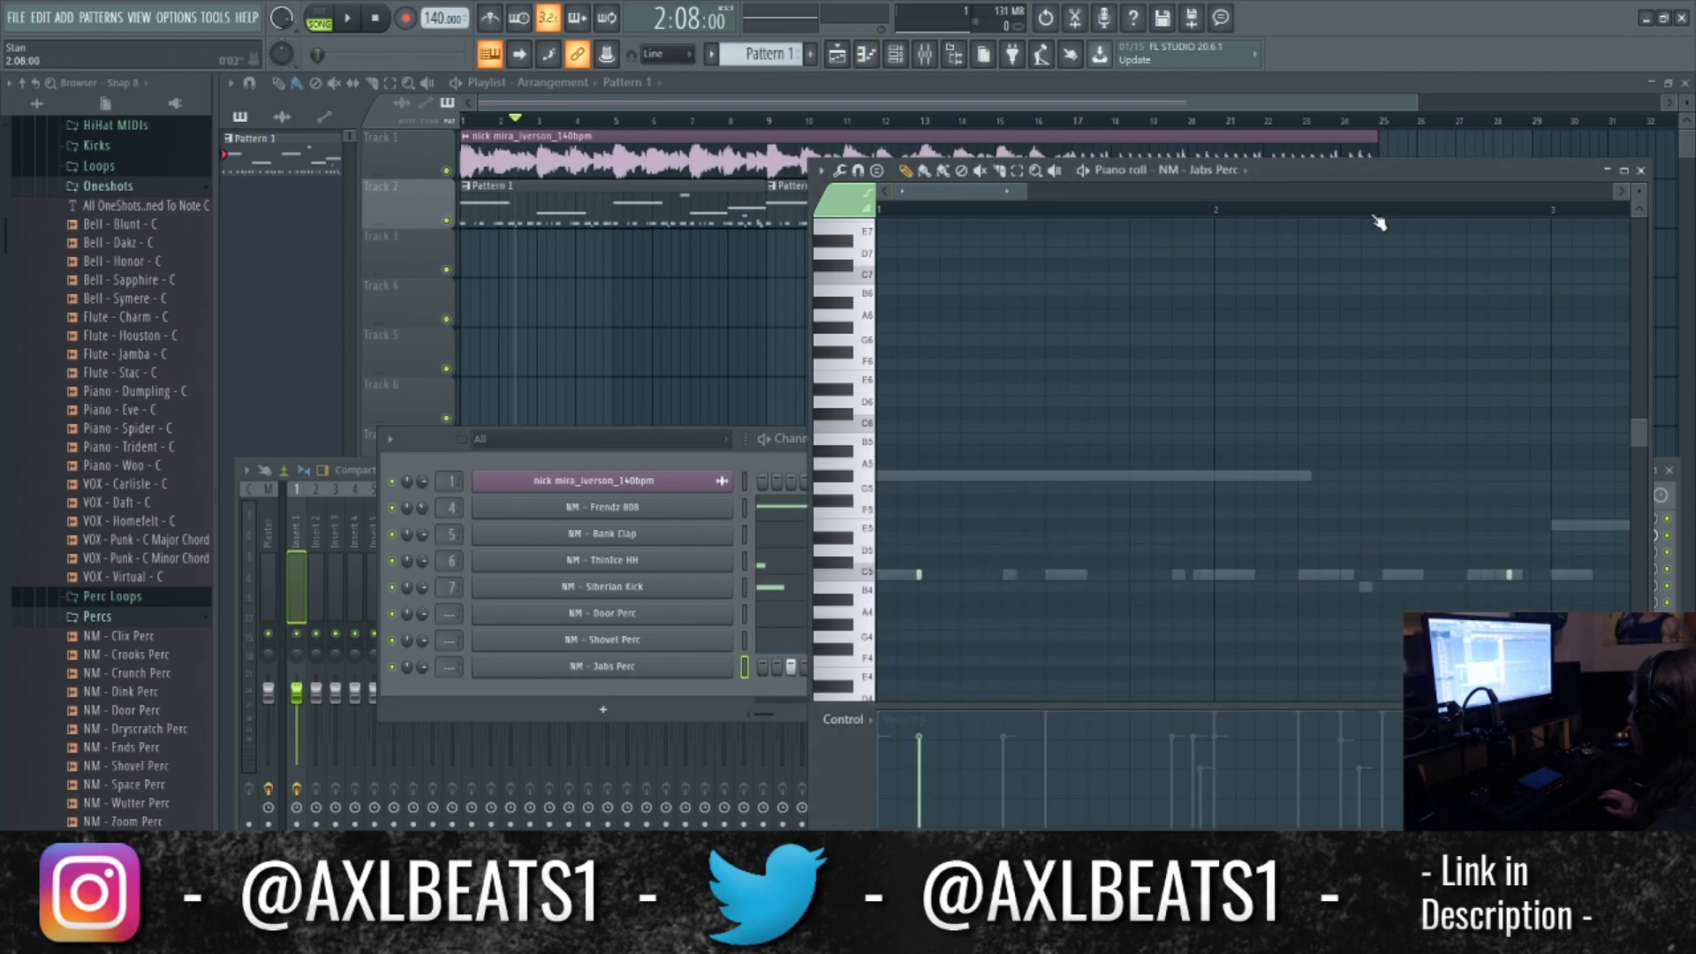
key("space")
left_click(1472, 574)
key("space")
key("space")
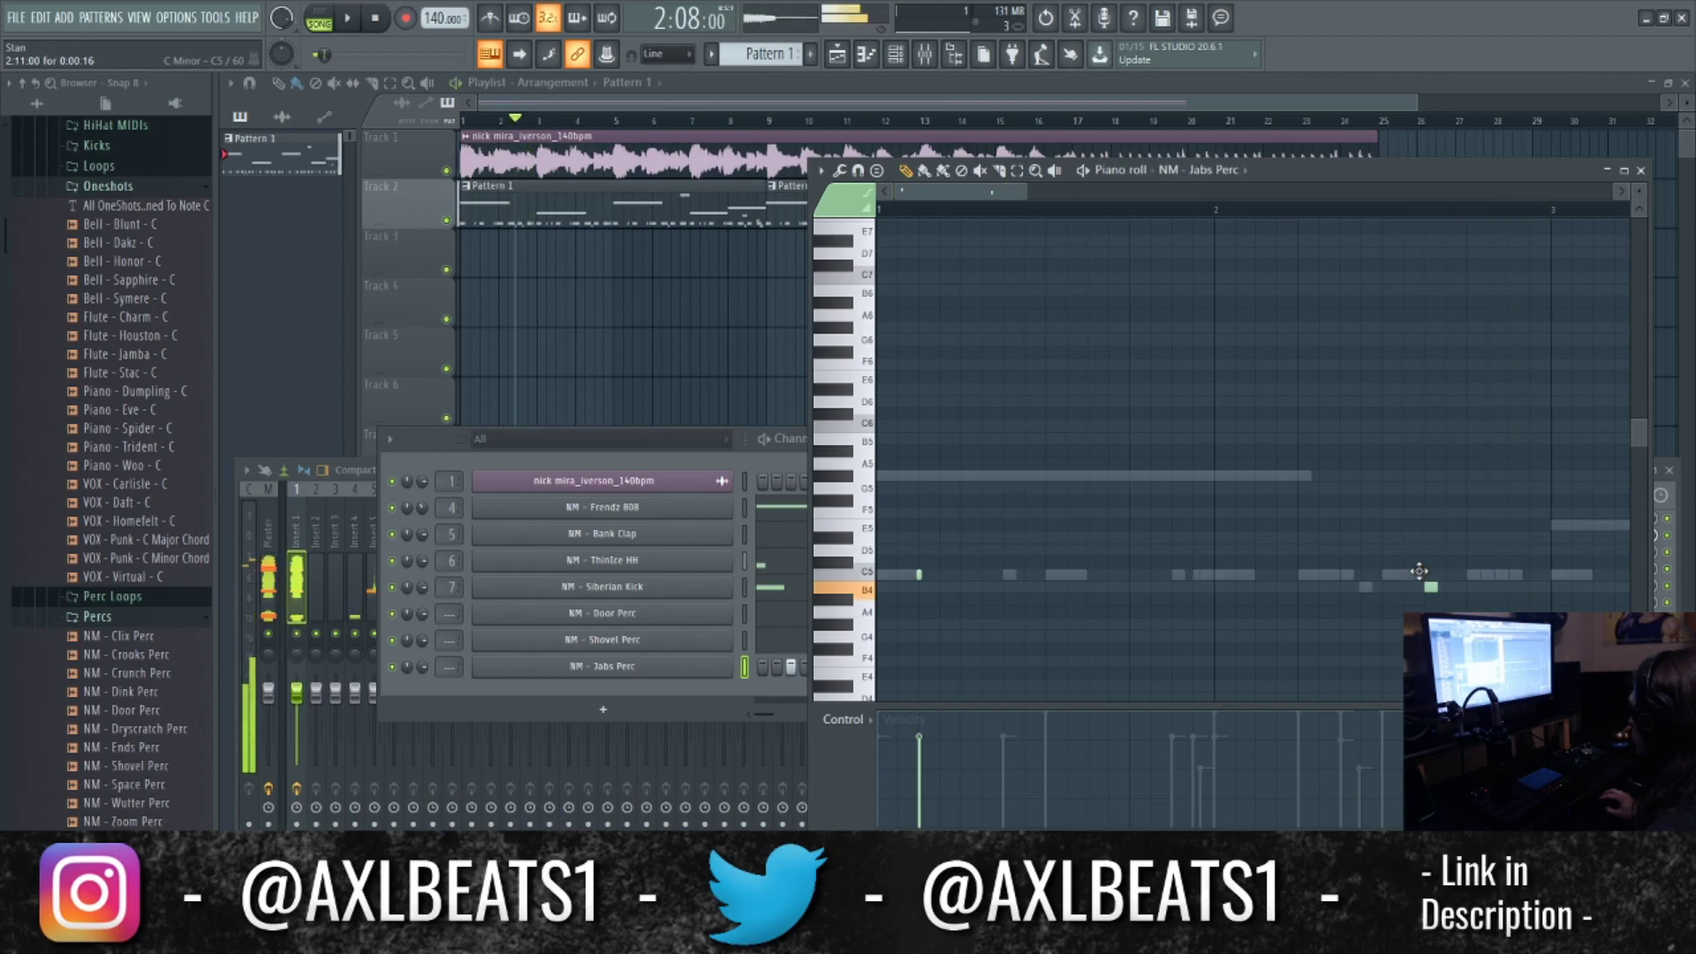
left_click(1428, 577)
key("space")
Repeat the first two bars of the Jabs Perc pattern three times so it fills through bar 8.
left_click_drag(1556, 215, 881, 217)
scroll(1205, 398, "down", 4)
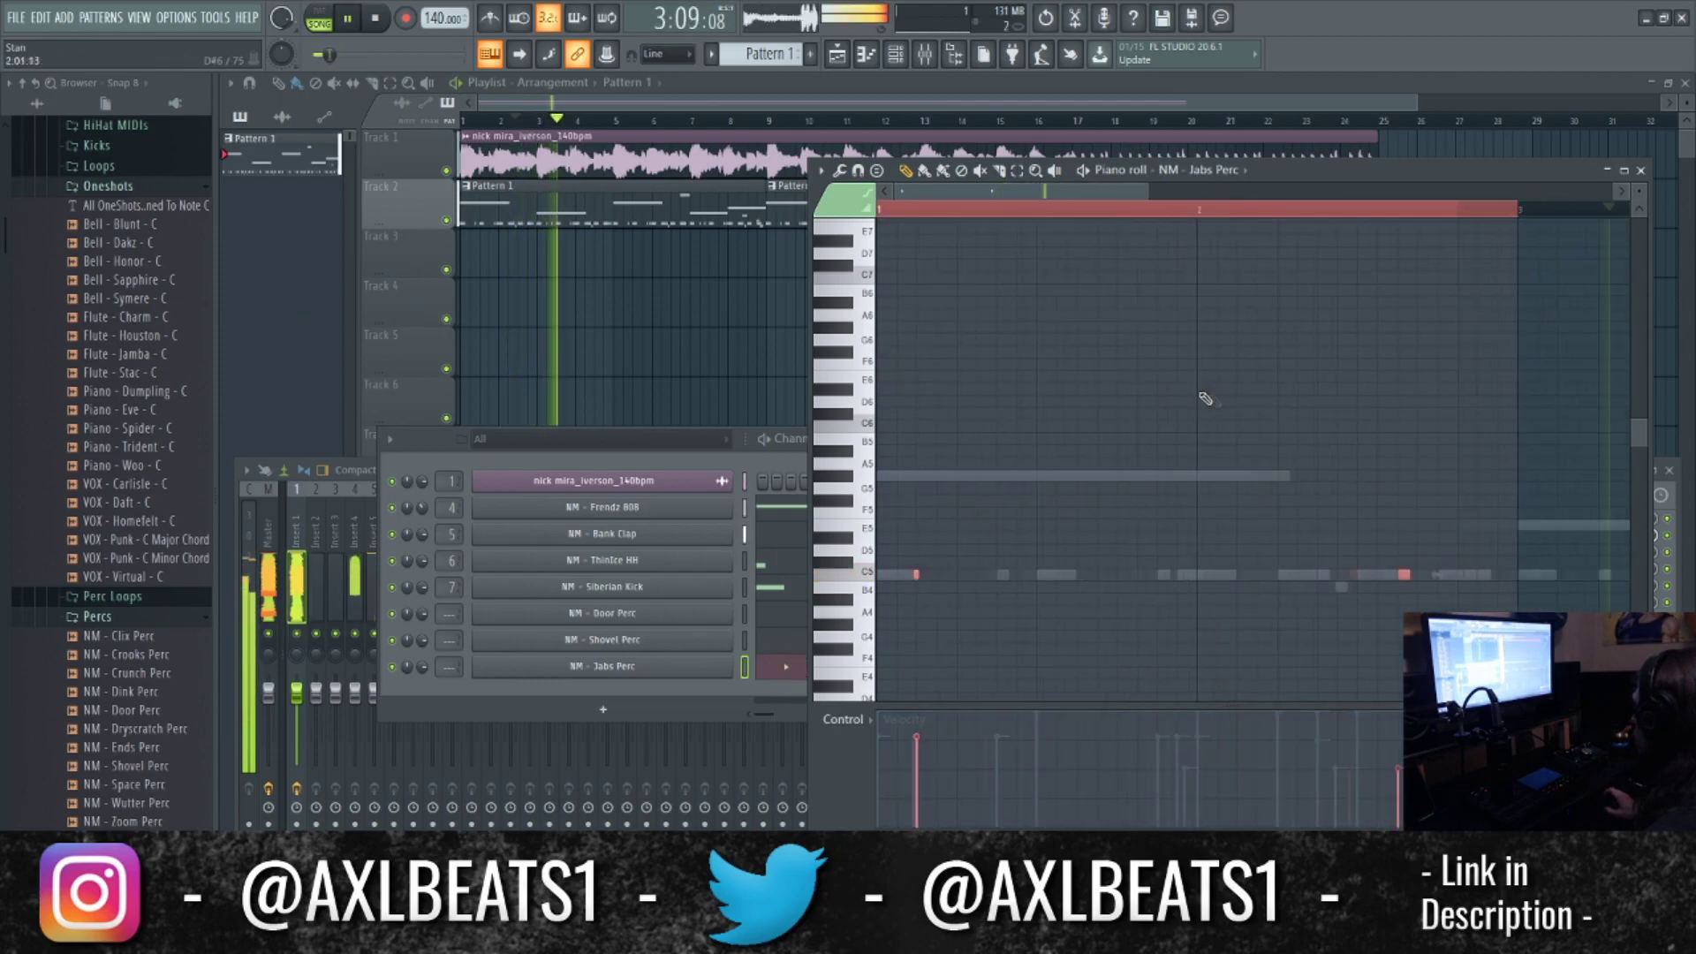
key("ctrl+b")
scroll(1215, 401, "down", 2)
key("ctrl+b")
key("ctrl+b")
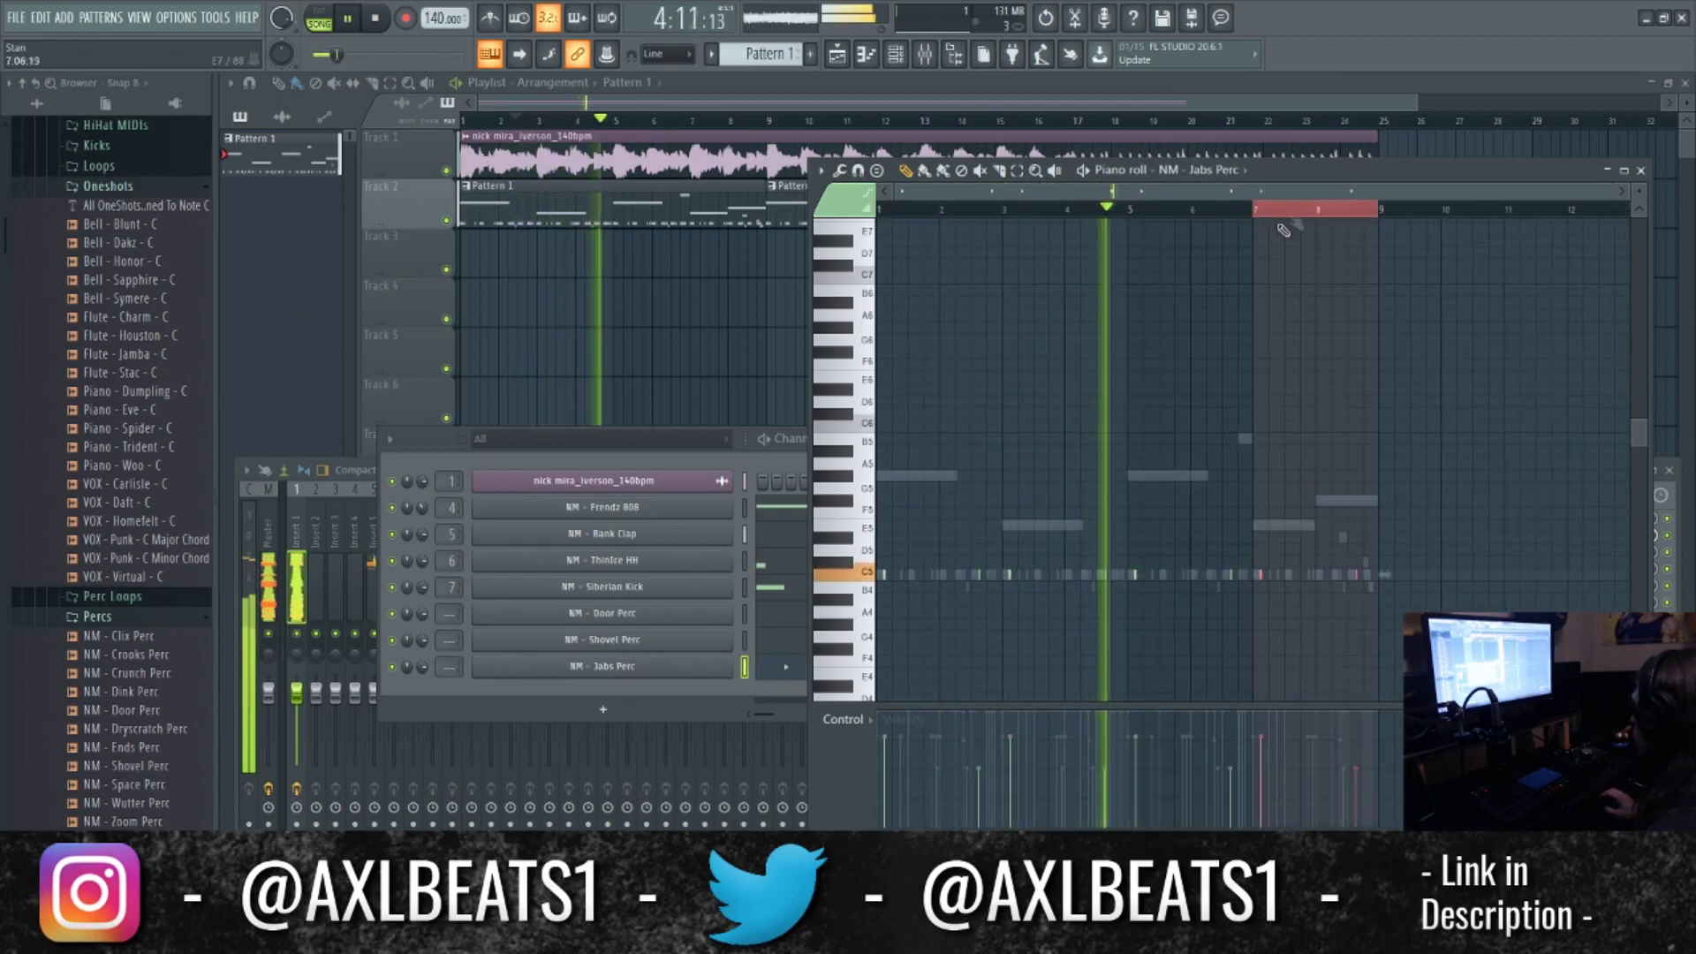
left_click(1276, 228, "ctrl")
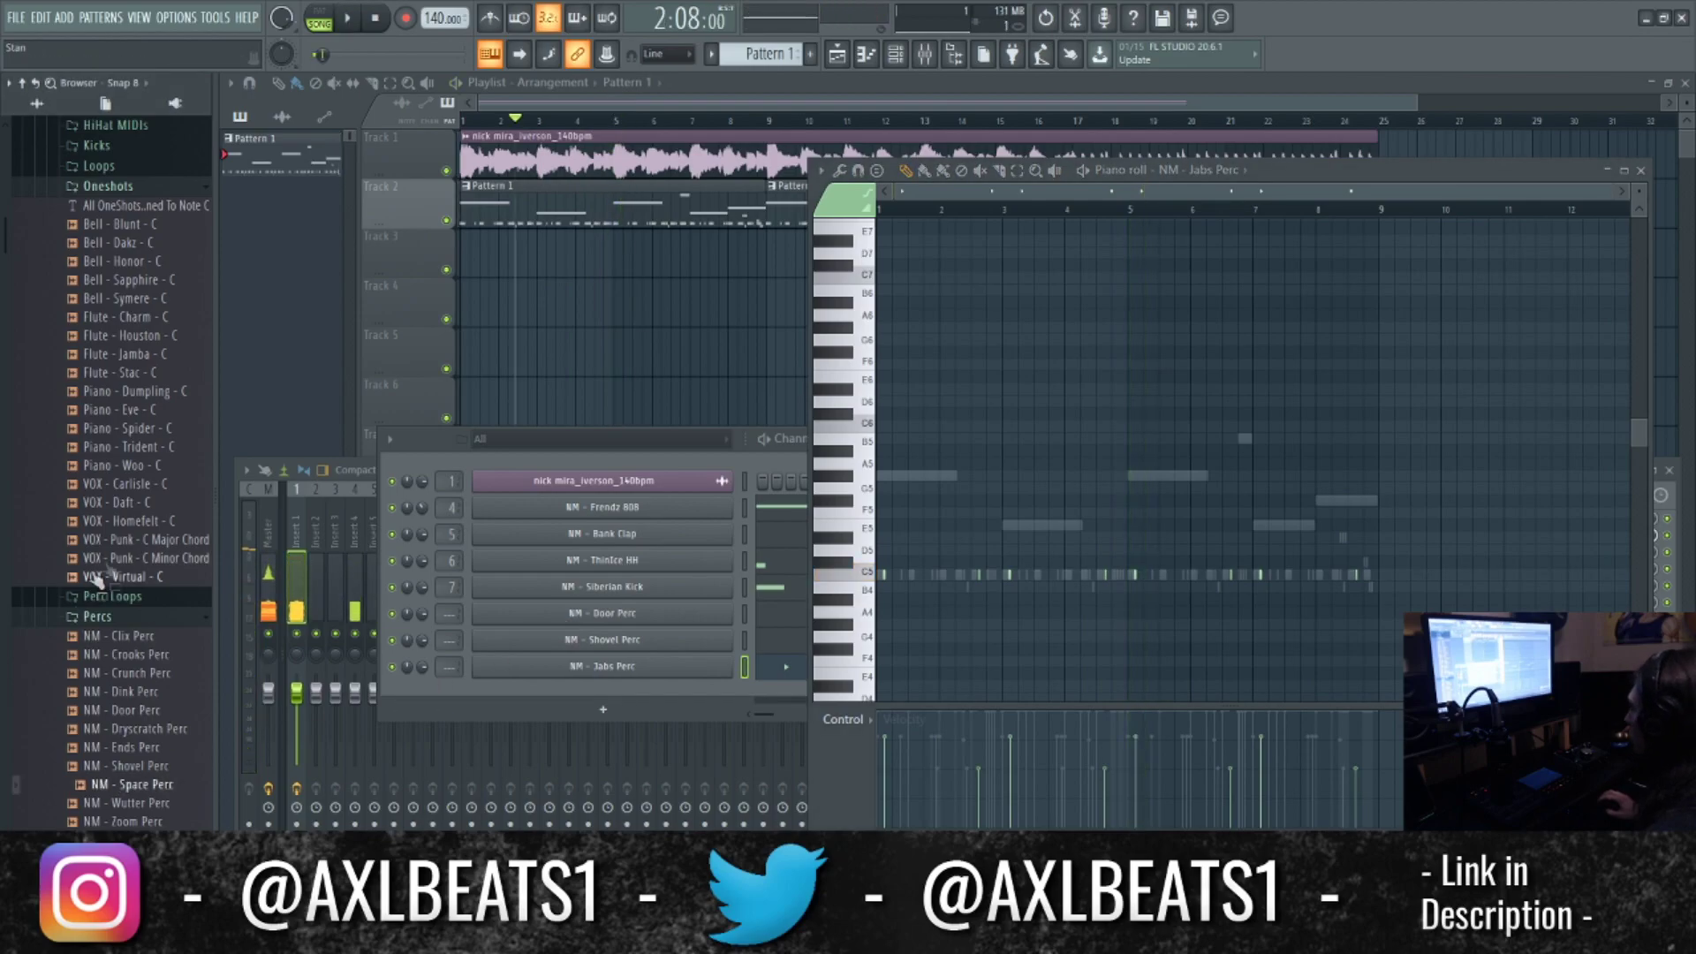
Audition samples from the drum kit's Perc Loops and Snaps folders against the beat.
left_click(111, 617)
left_click(113, 598)
left_click(113, 617)
left_click(114, 632)
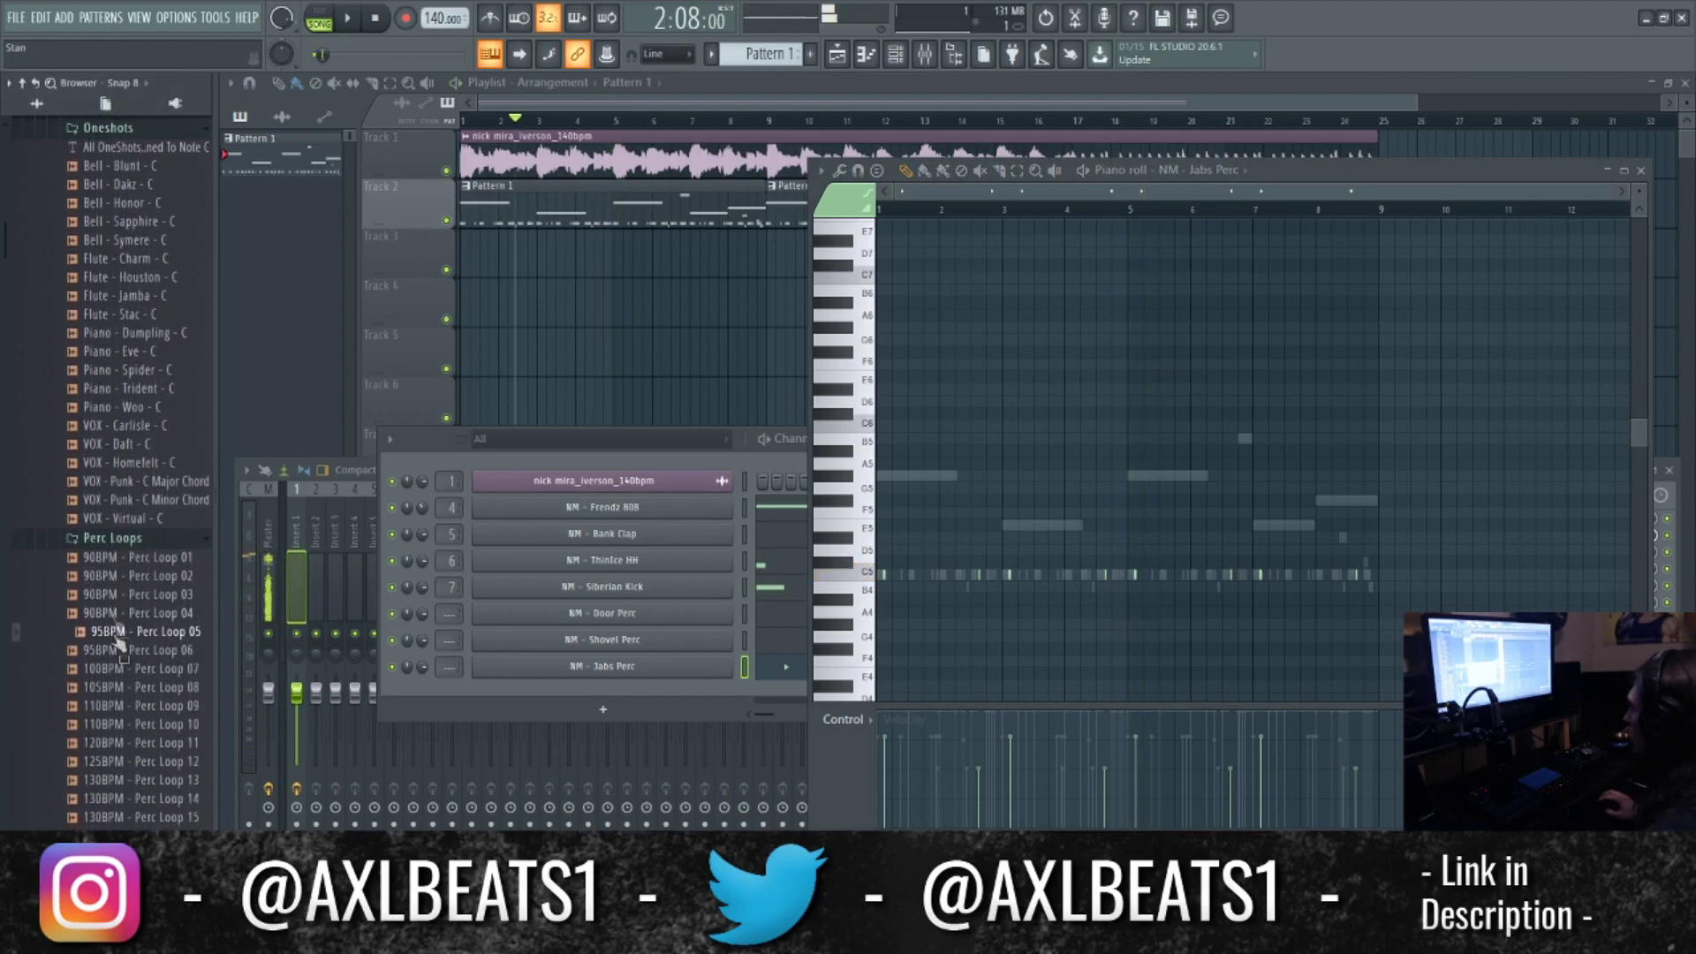
left_click(121, 537)
left_click(125, 577)
left_click(115, 598)
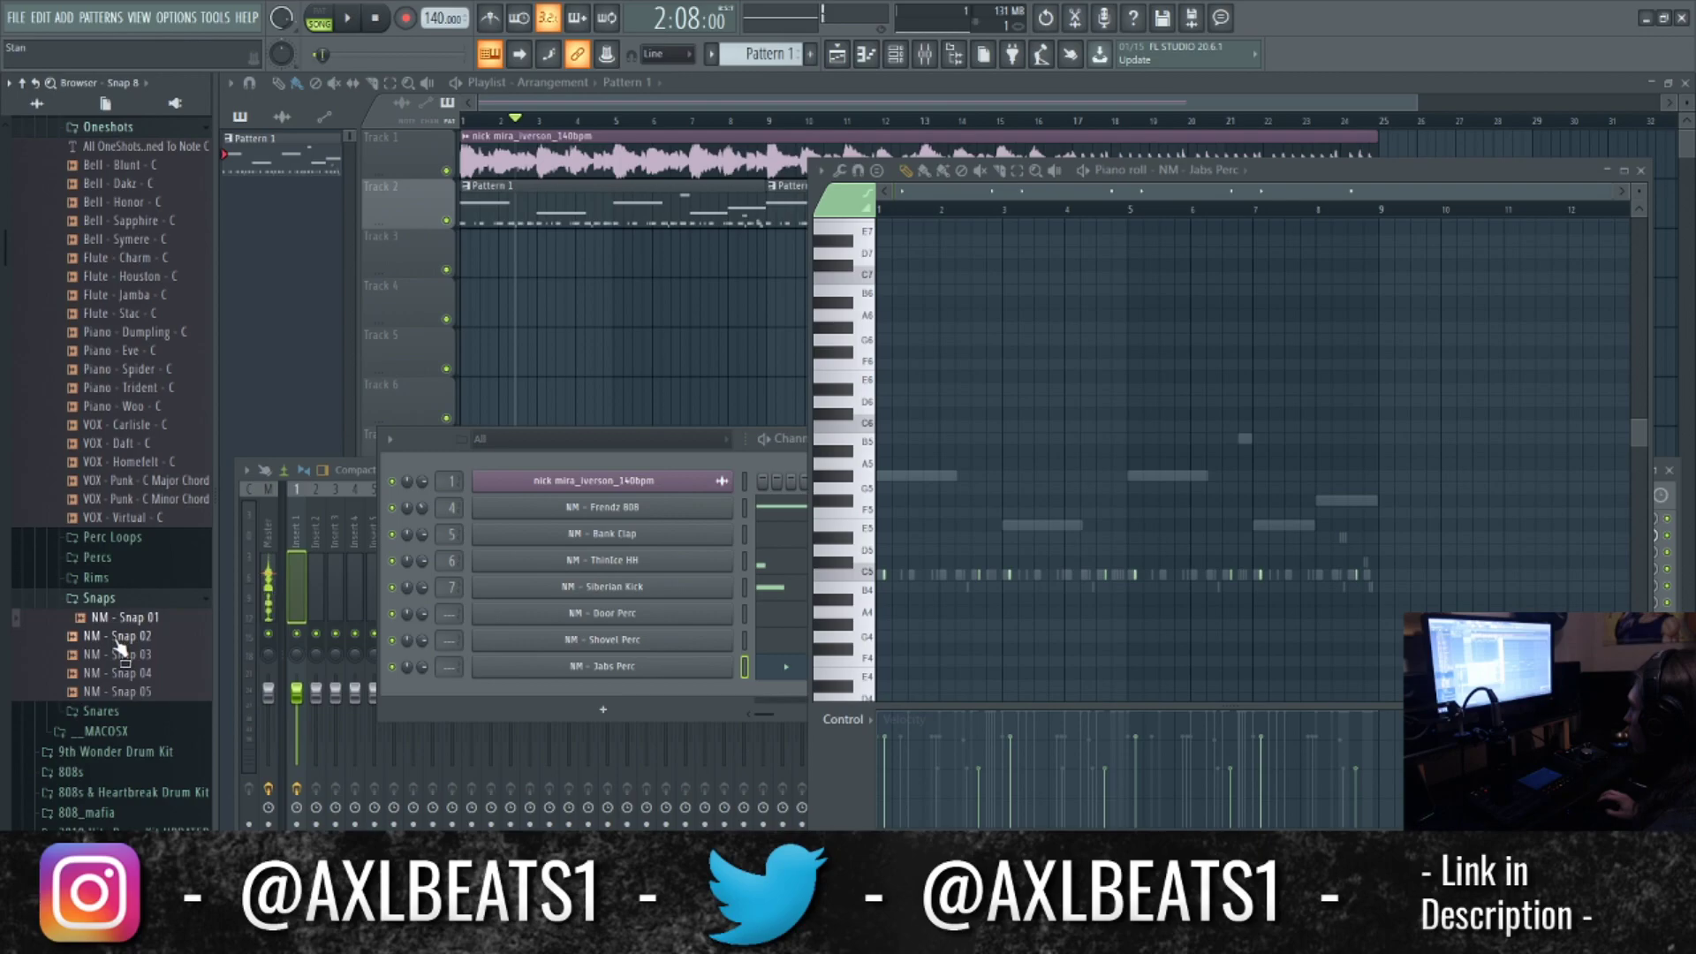
left_click(119, 636)
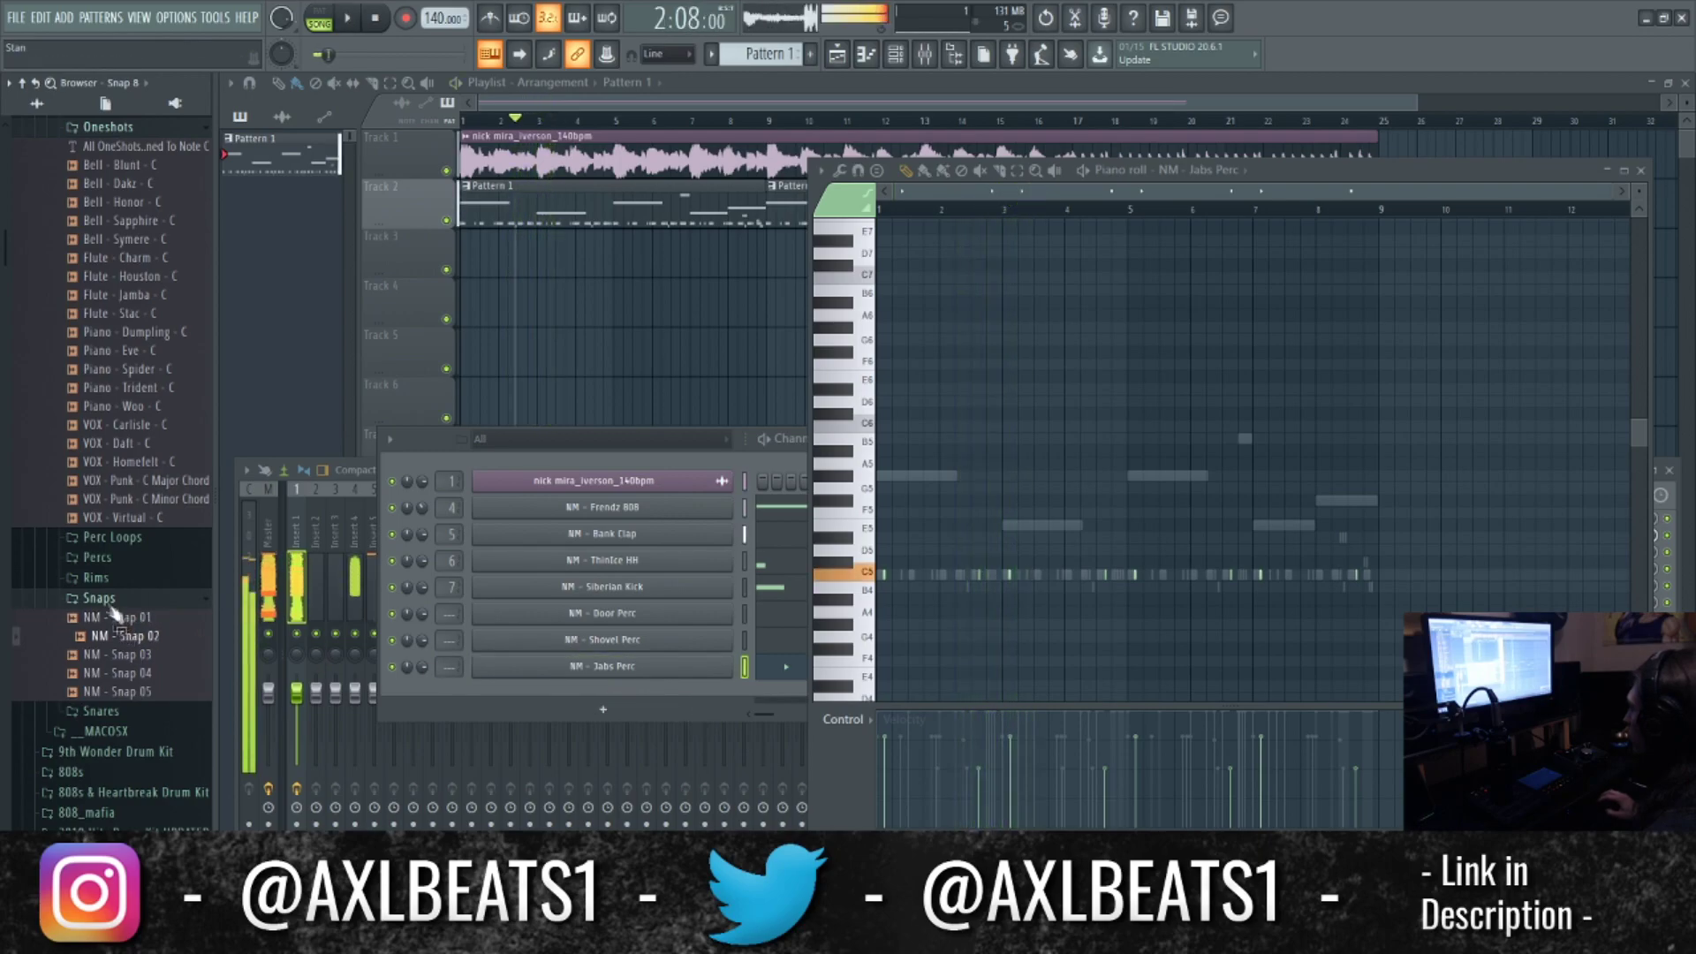
Add the NM - Stove SN sample from the drum kit's Snares folder as a new channel and open its piano roll.
left_click(113, 598)
left_click(113, 618)
left_click(115, 636)
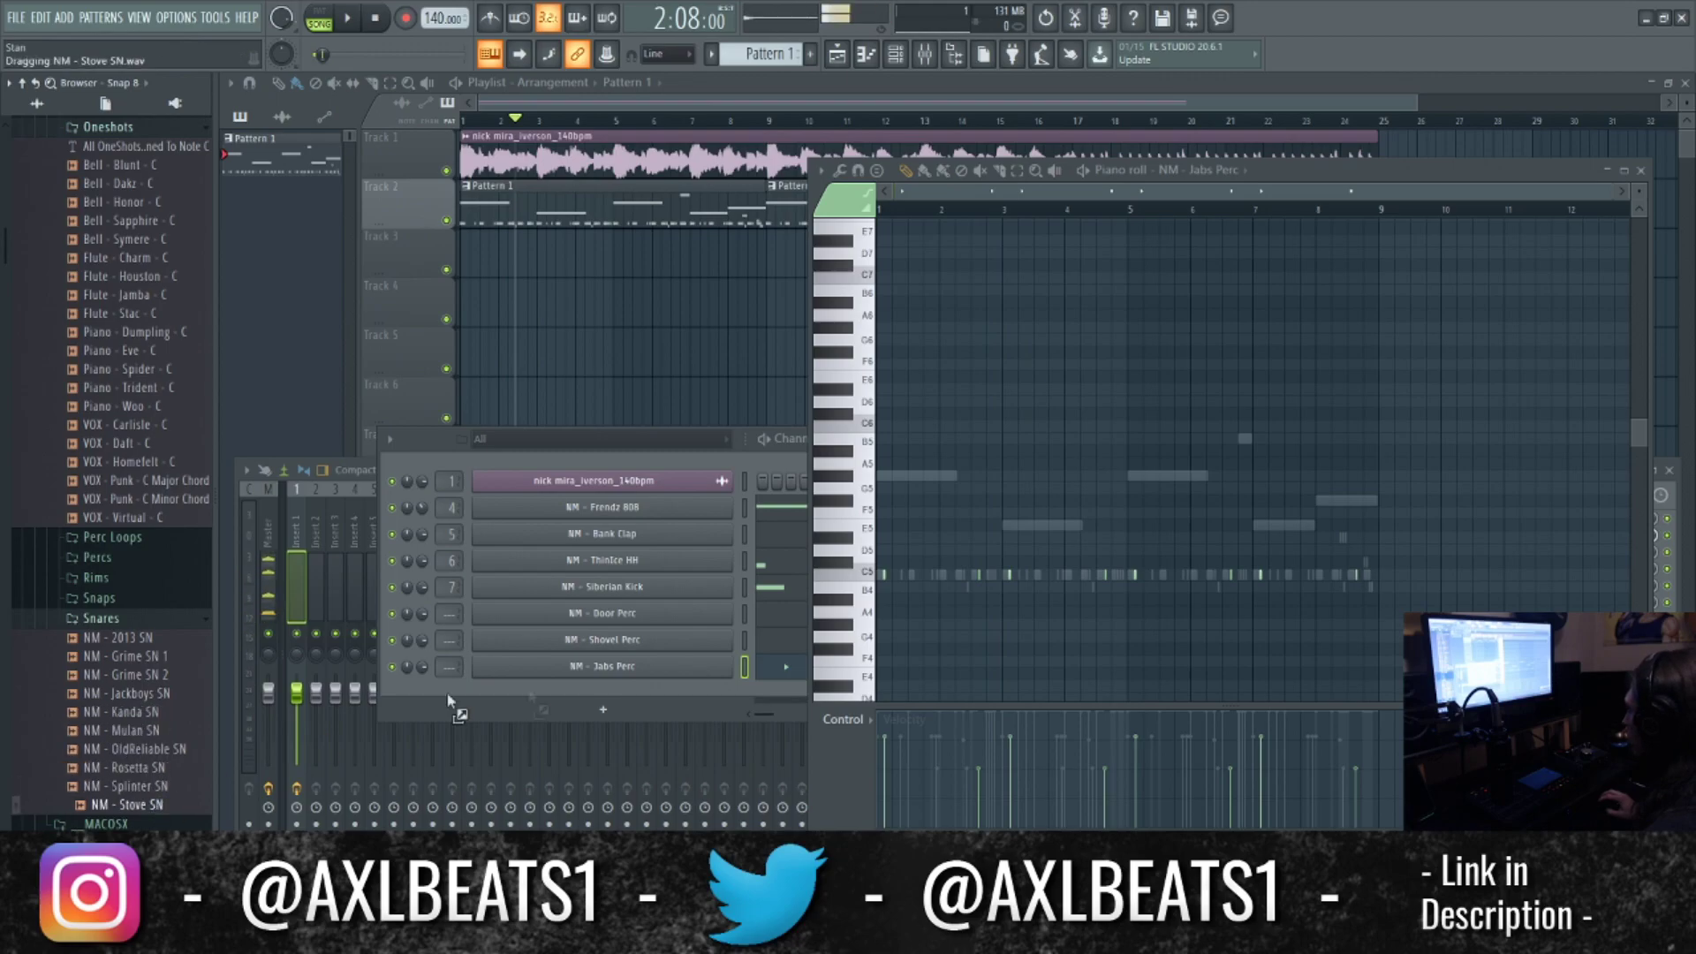
left_click_drag(451, 700, 452, 703)
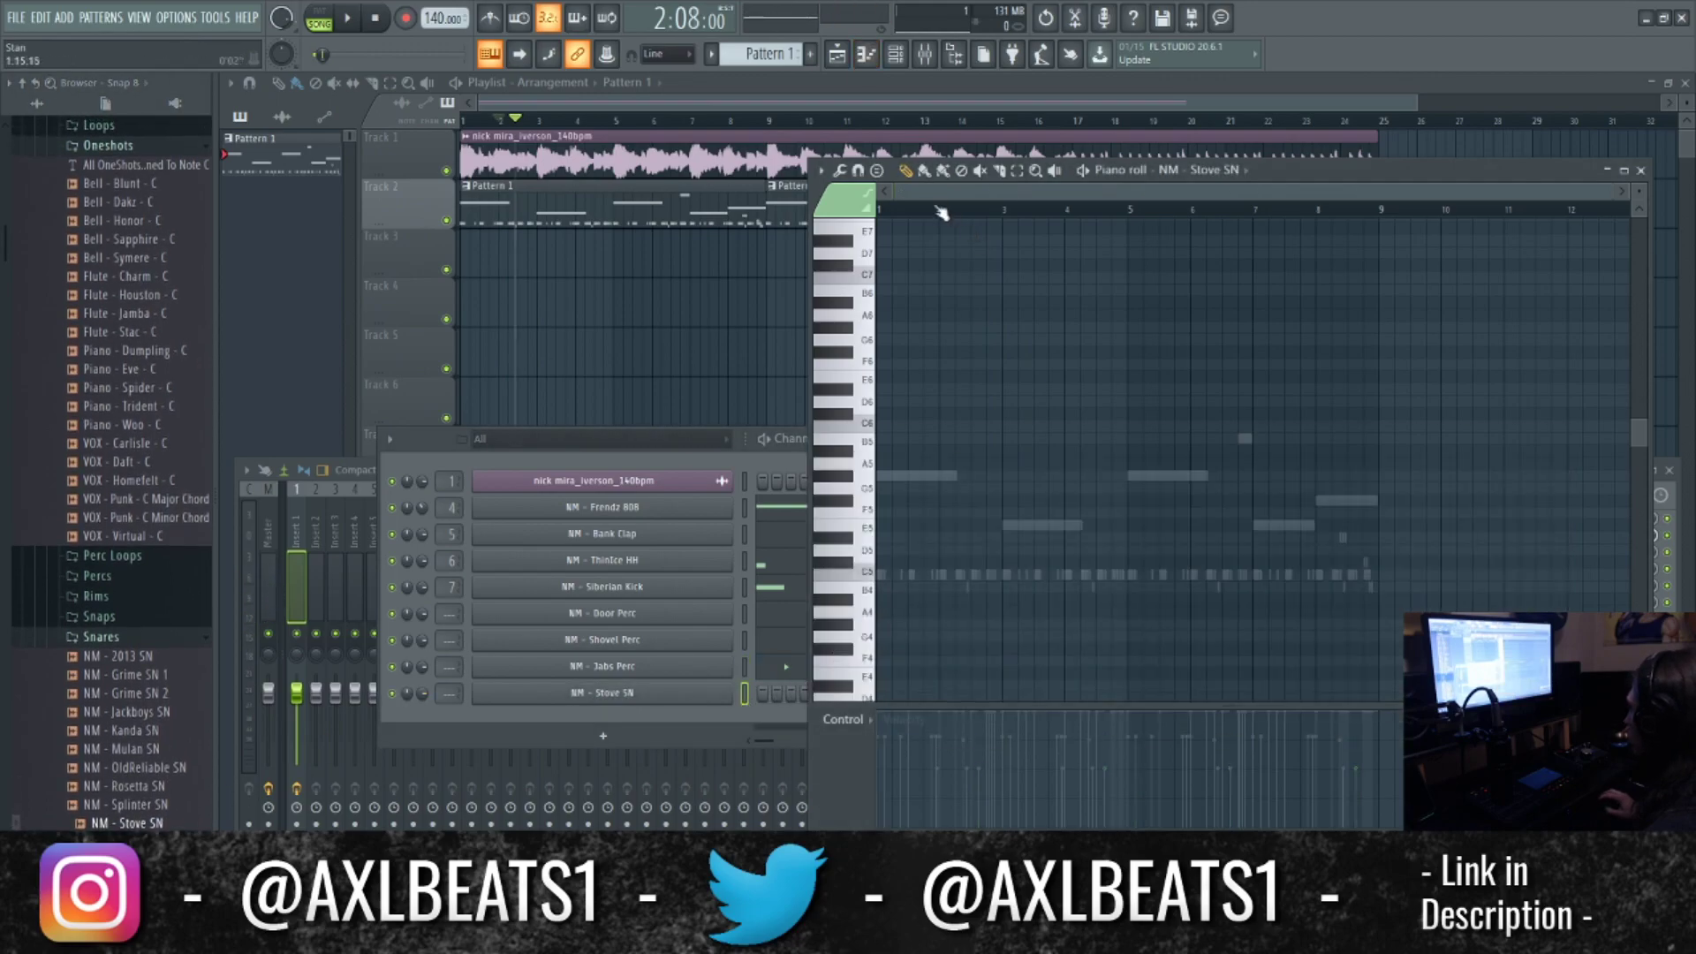
Place short C5 Stove SN hits on step 15 of bar 2 and on steps 11 and 15 of bar 4.
left_click(881, 210)
key("space")
scroll(923, 371, "up", 4)
scroll(1014, 547, "up", 3)
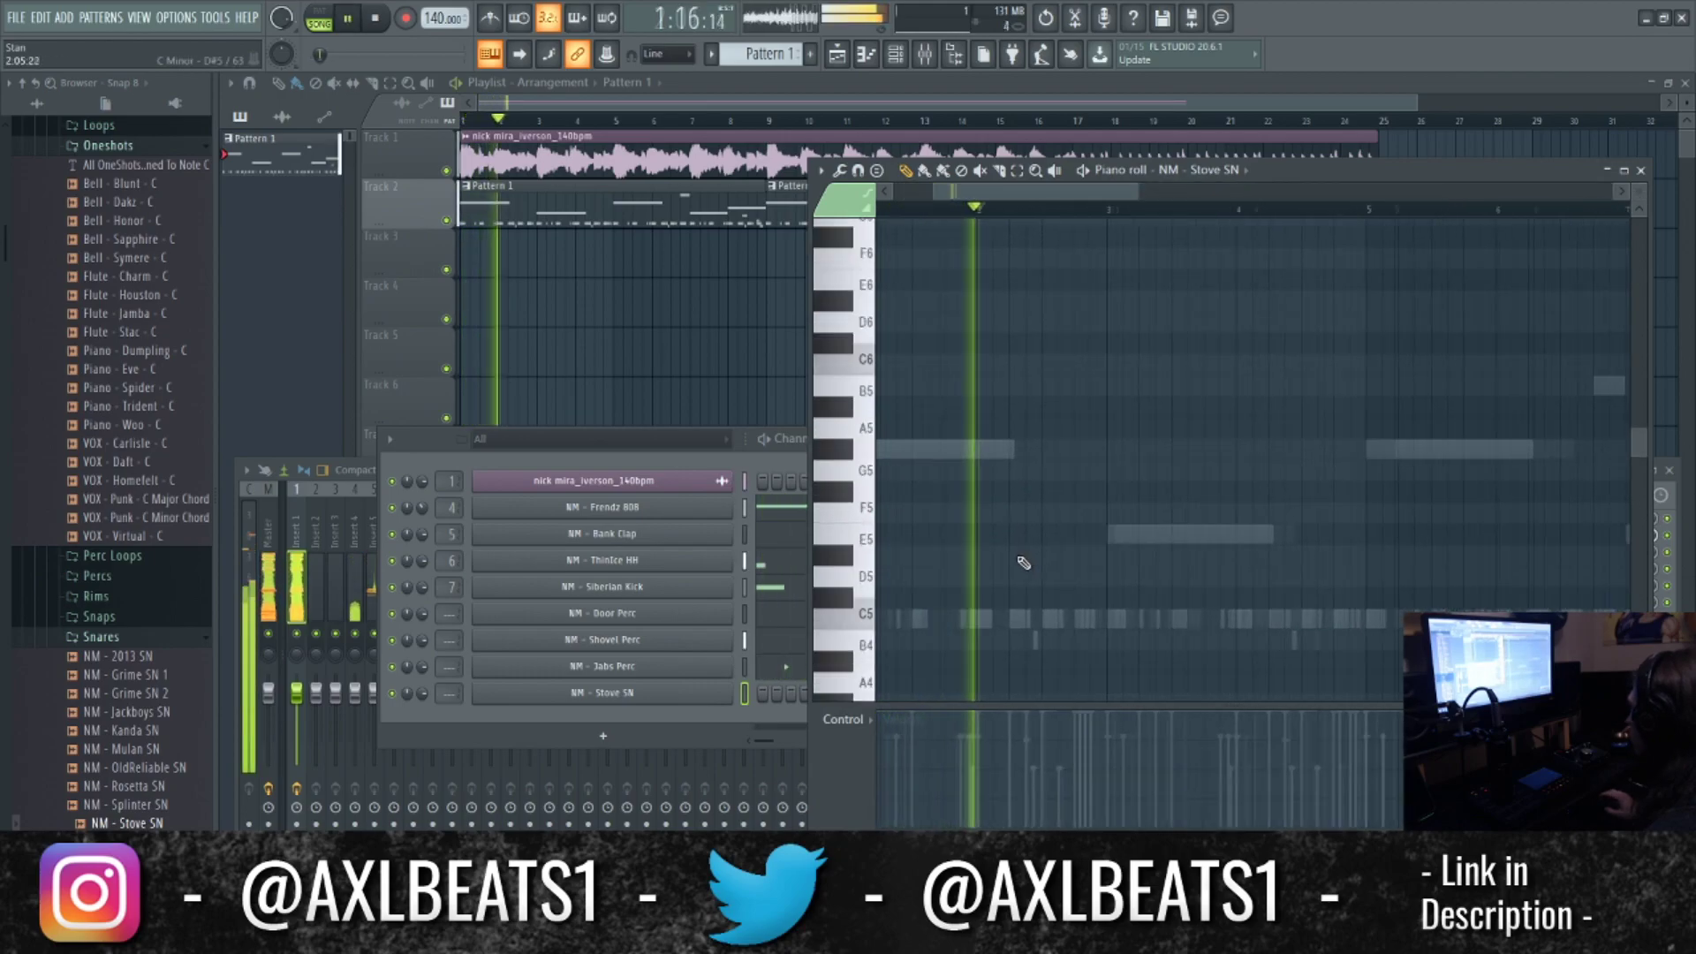
scroll(1022, 562, "up", 3)
left_click(1237, 619)
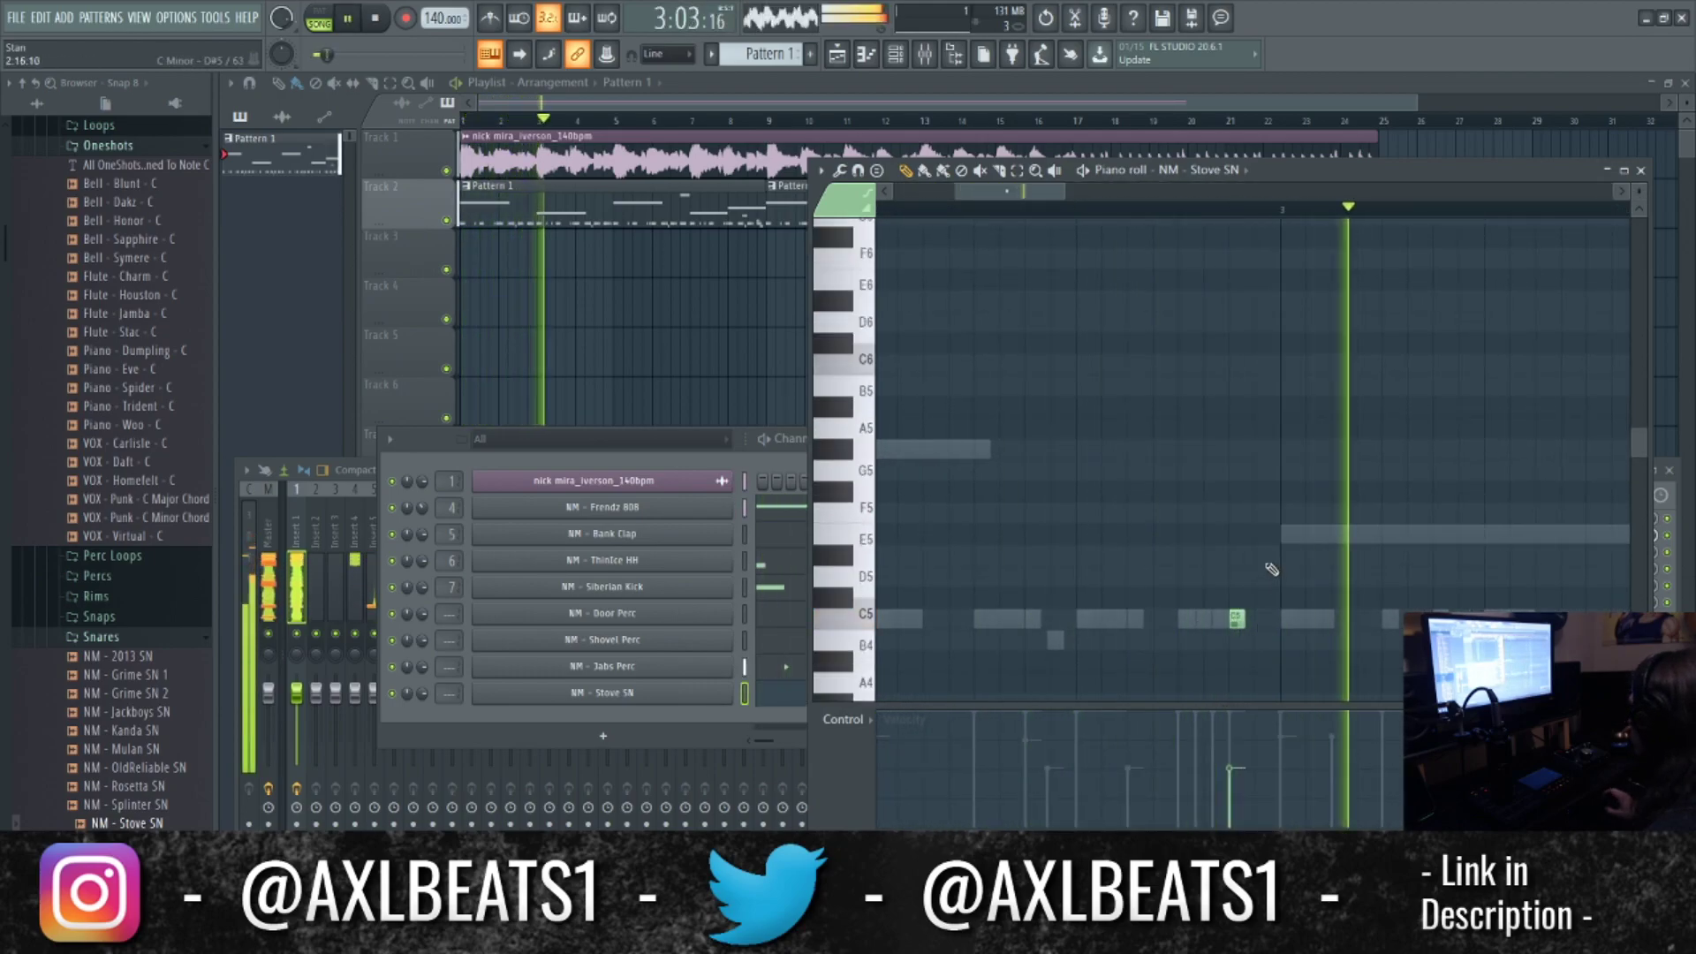
scroll(1338, 622, "up", 1)
left_click(1396, 620)
key("space")
left_click(1284, 622)
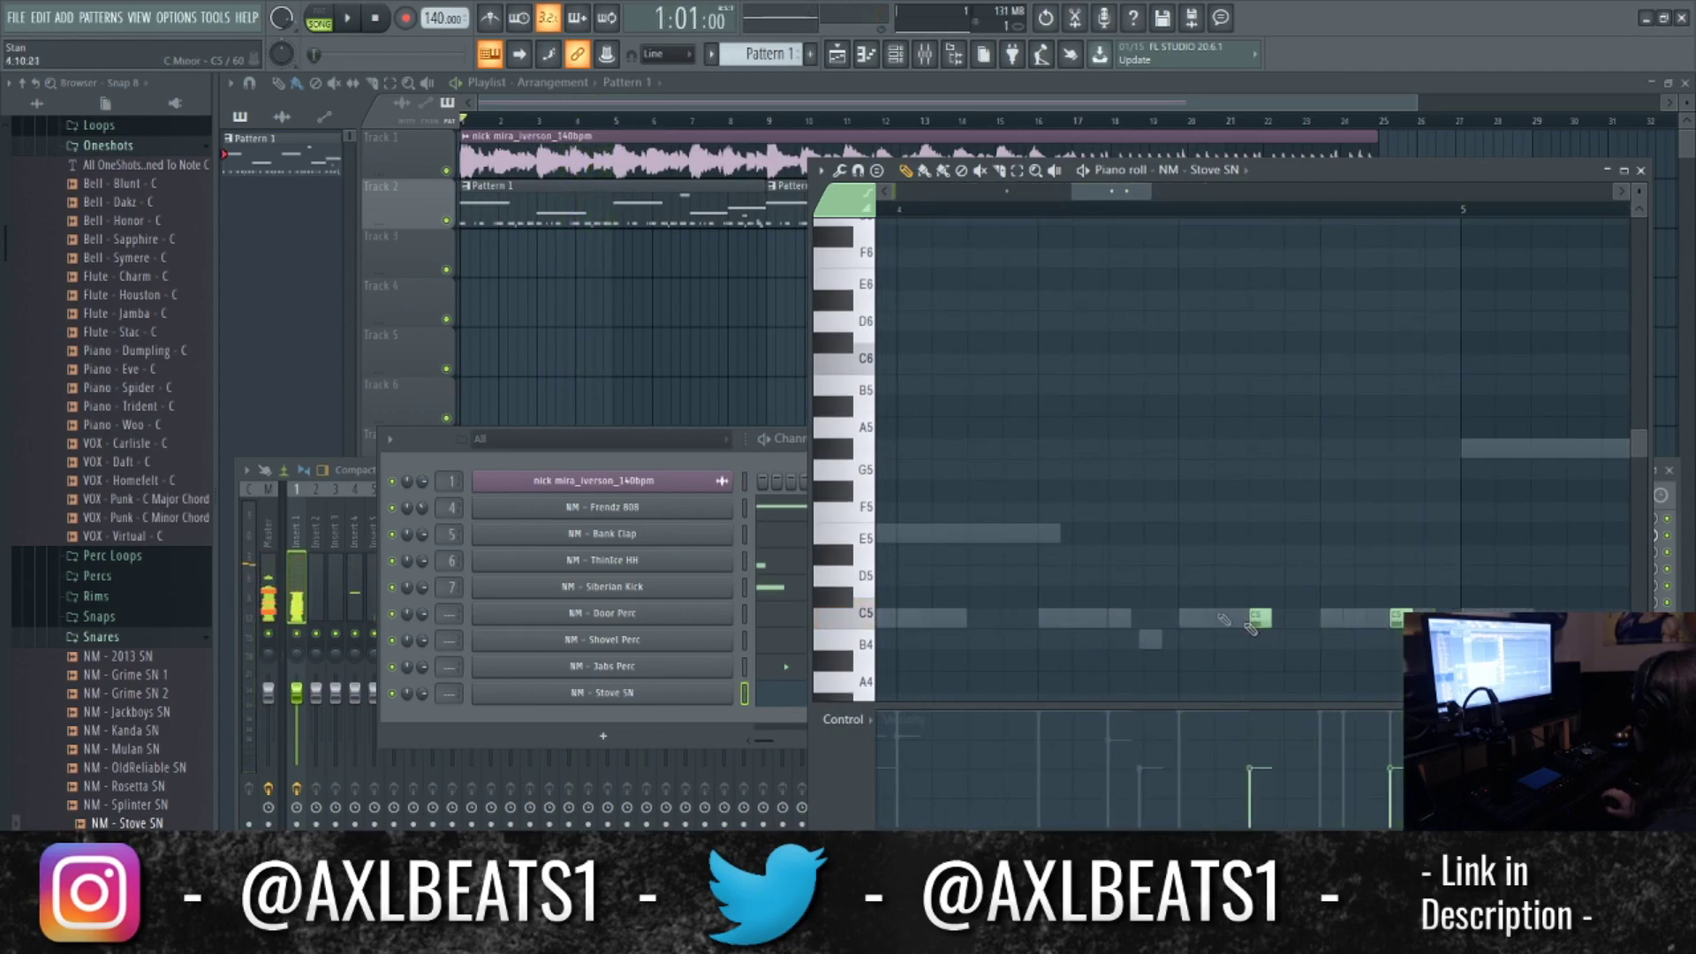
Raise the velocity of all Stove SN hits slightly and duplicate the first four bars into bars 5 to 8.
scroll(1103, 579, "down", 5)
key("ctrl+a")
scroll(1260, 795, "up", 2)
scroll(1055, 546, "down", 1)
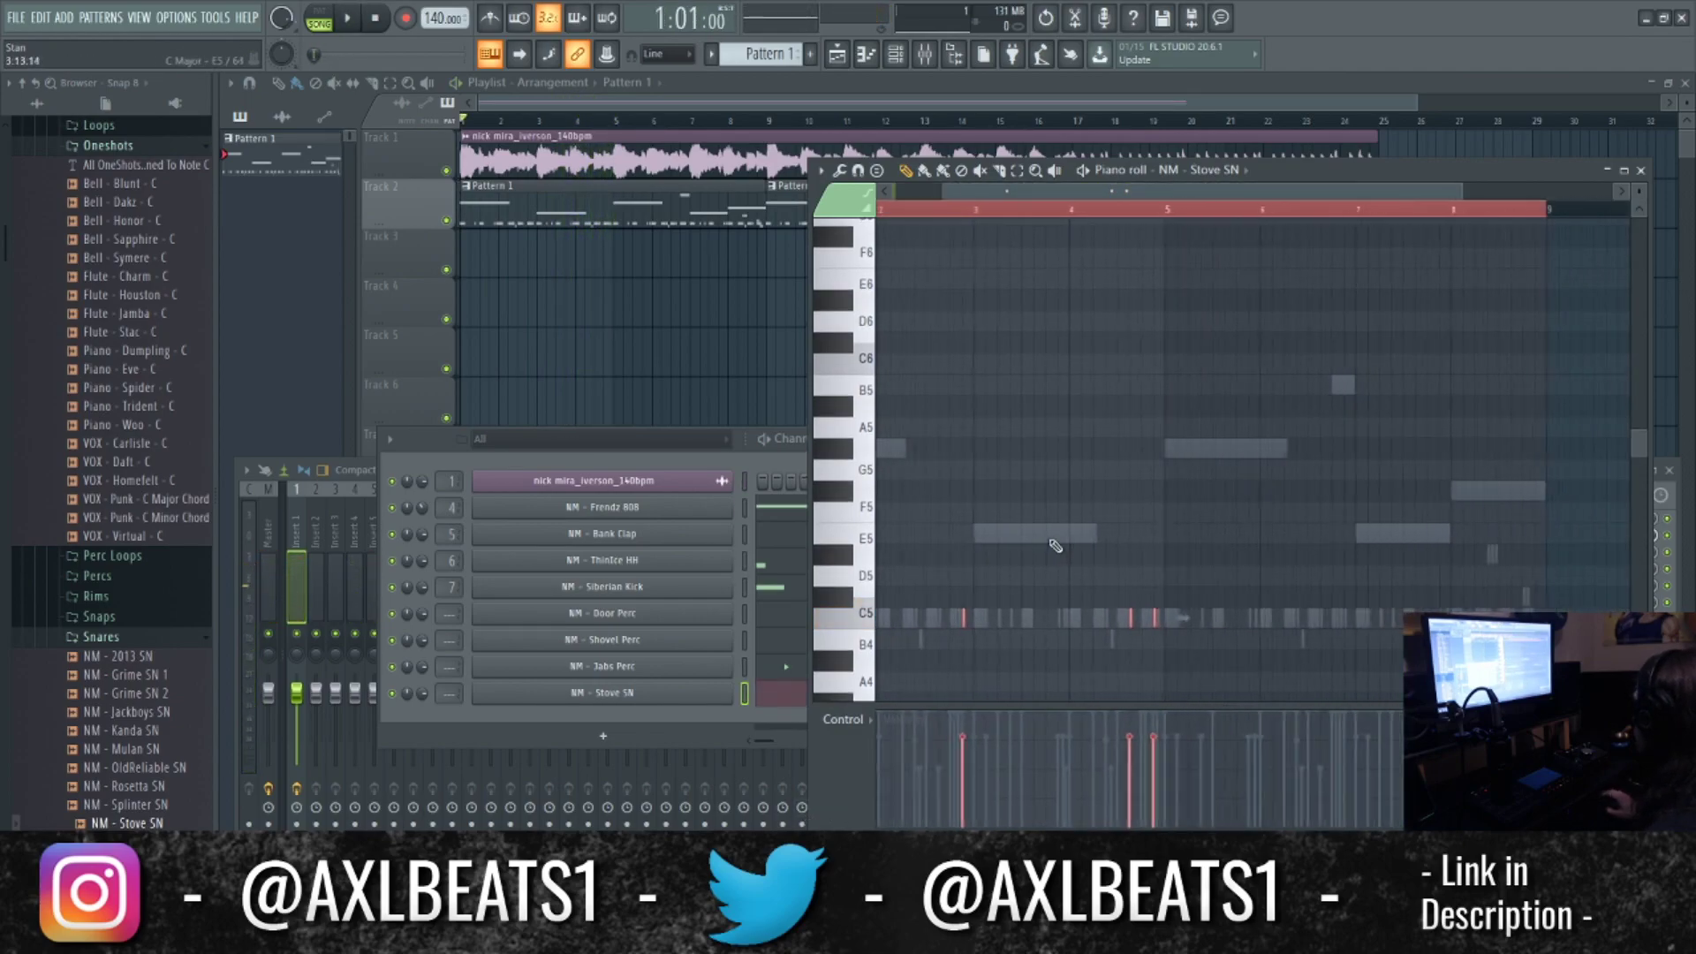
scroll(1055, 546, "down", 2)
left_click_drag(1133, 210, 658, 272)
key("ctrl+b")
left_click(1135, 227, "ctrl")
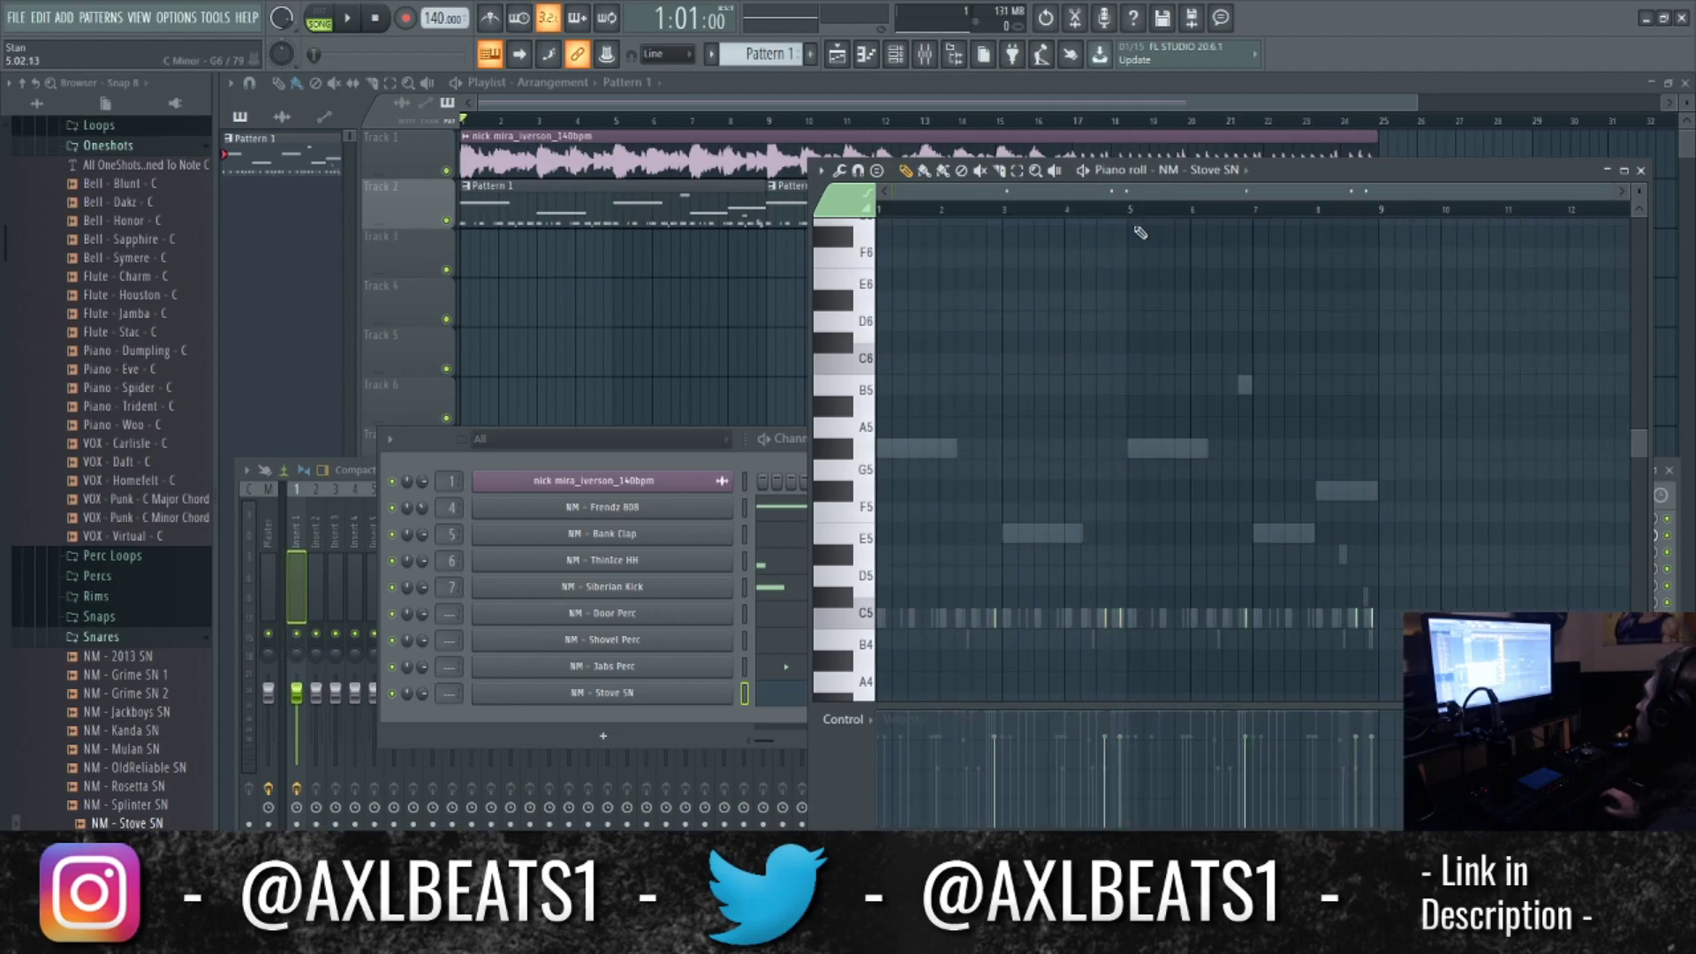
Route the Door Perc, Shovel Perc, Jabs Perc and Stove SN channels to mixer tracks 8, 9, 10 and 11.
key("space")
left_click_drag(451, 613, 452, 574)
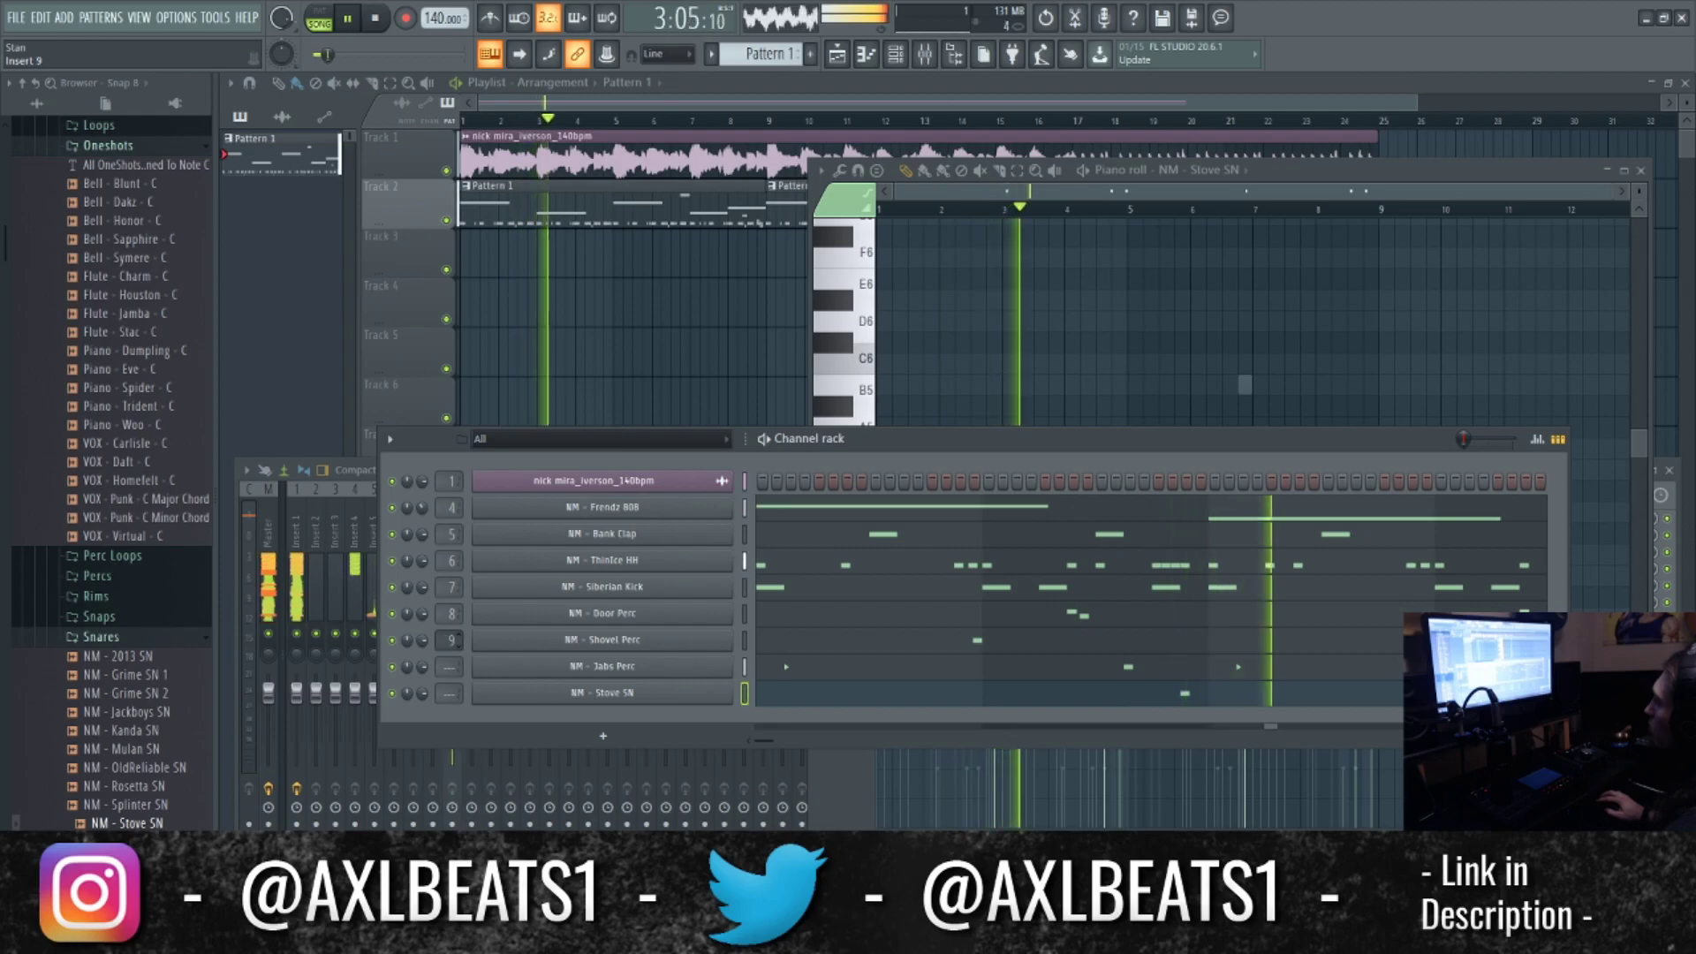
left_click_drag(451, 666, 451, 645)
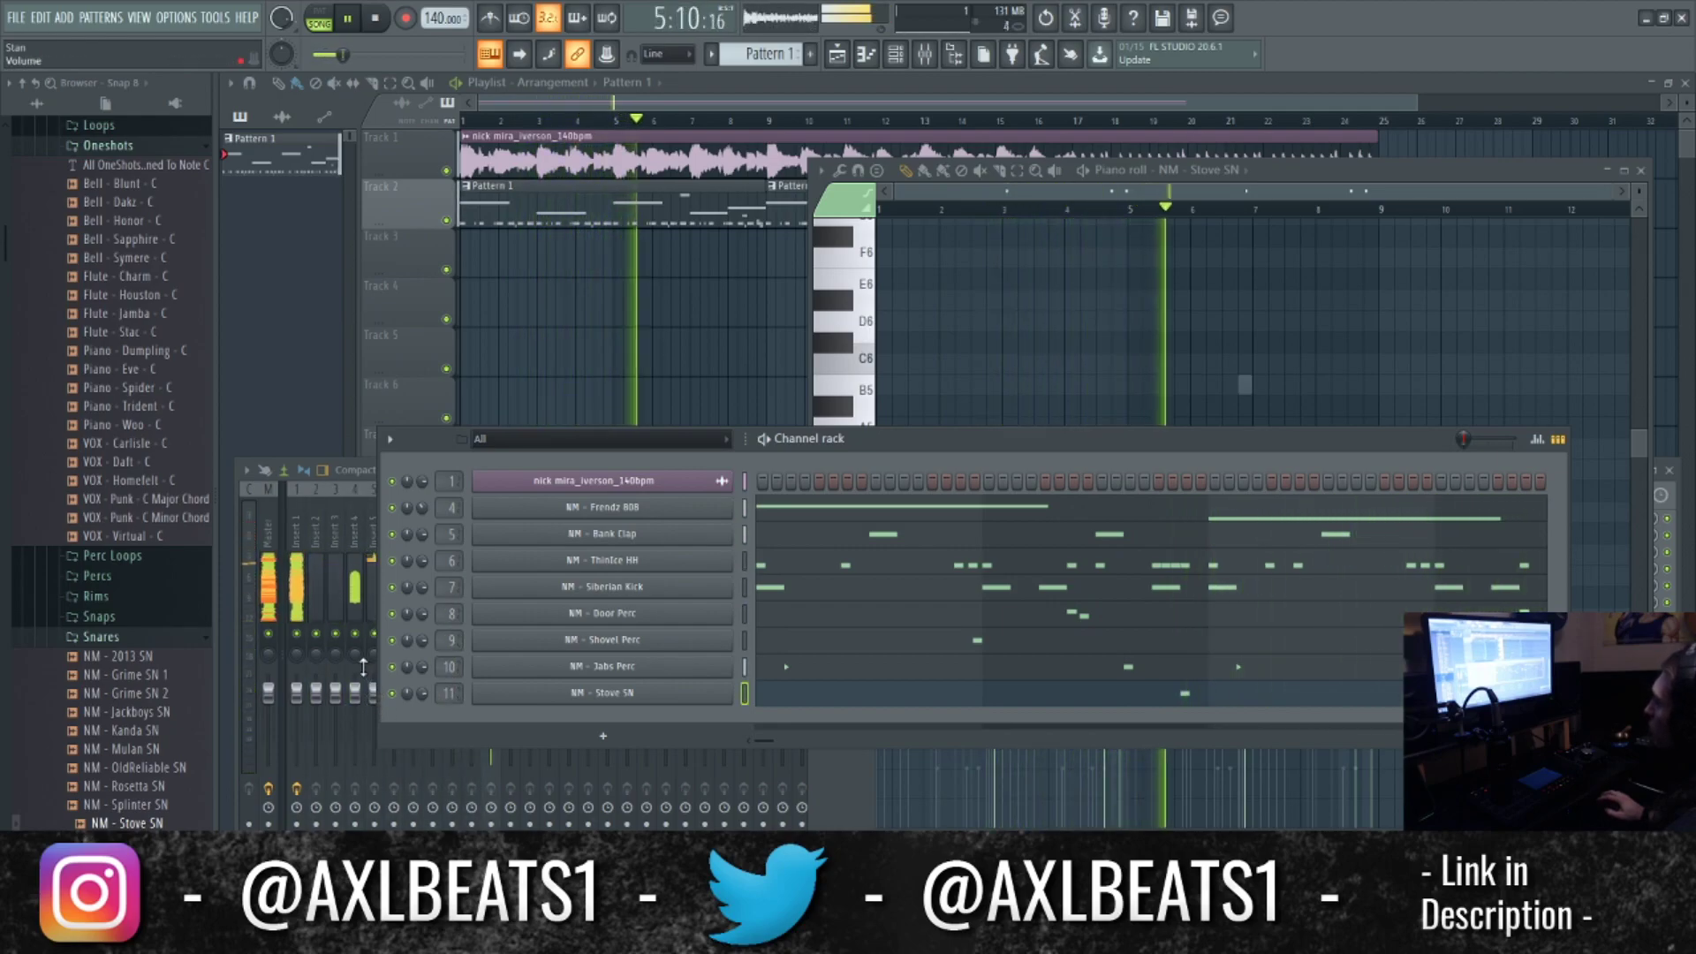
Clone the nick mira_iverson_140bpm melody loop channel.
left_click(501, 473)
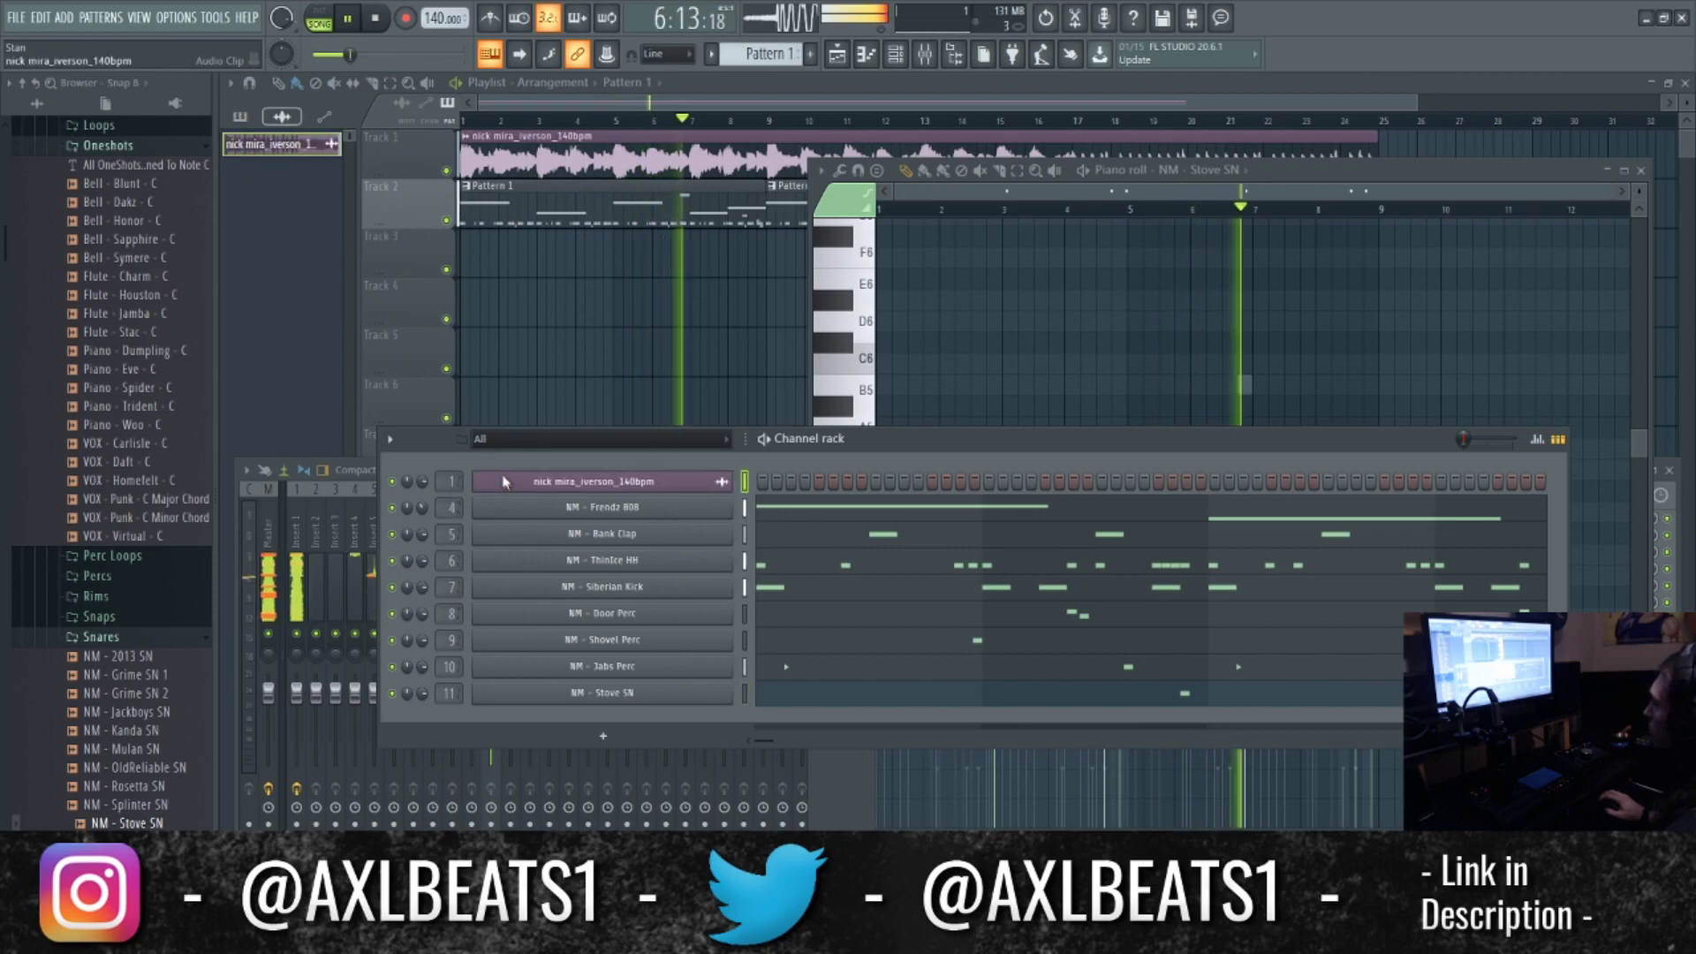
key("alt+c")
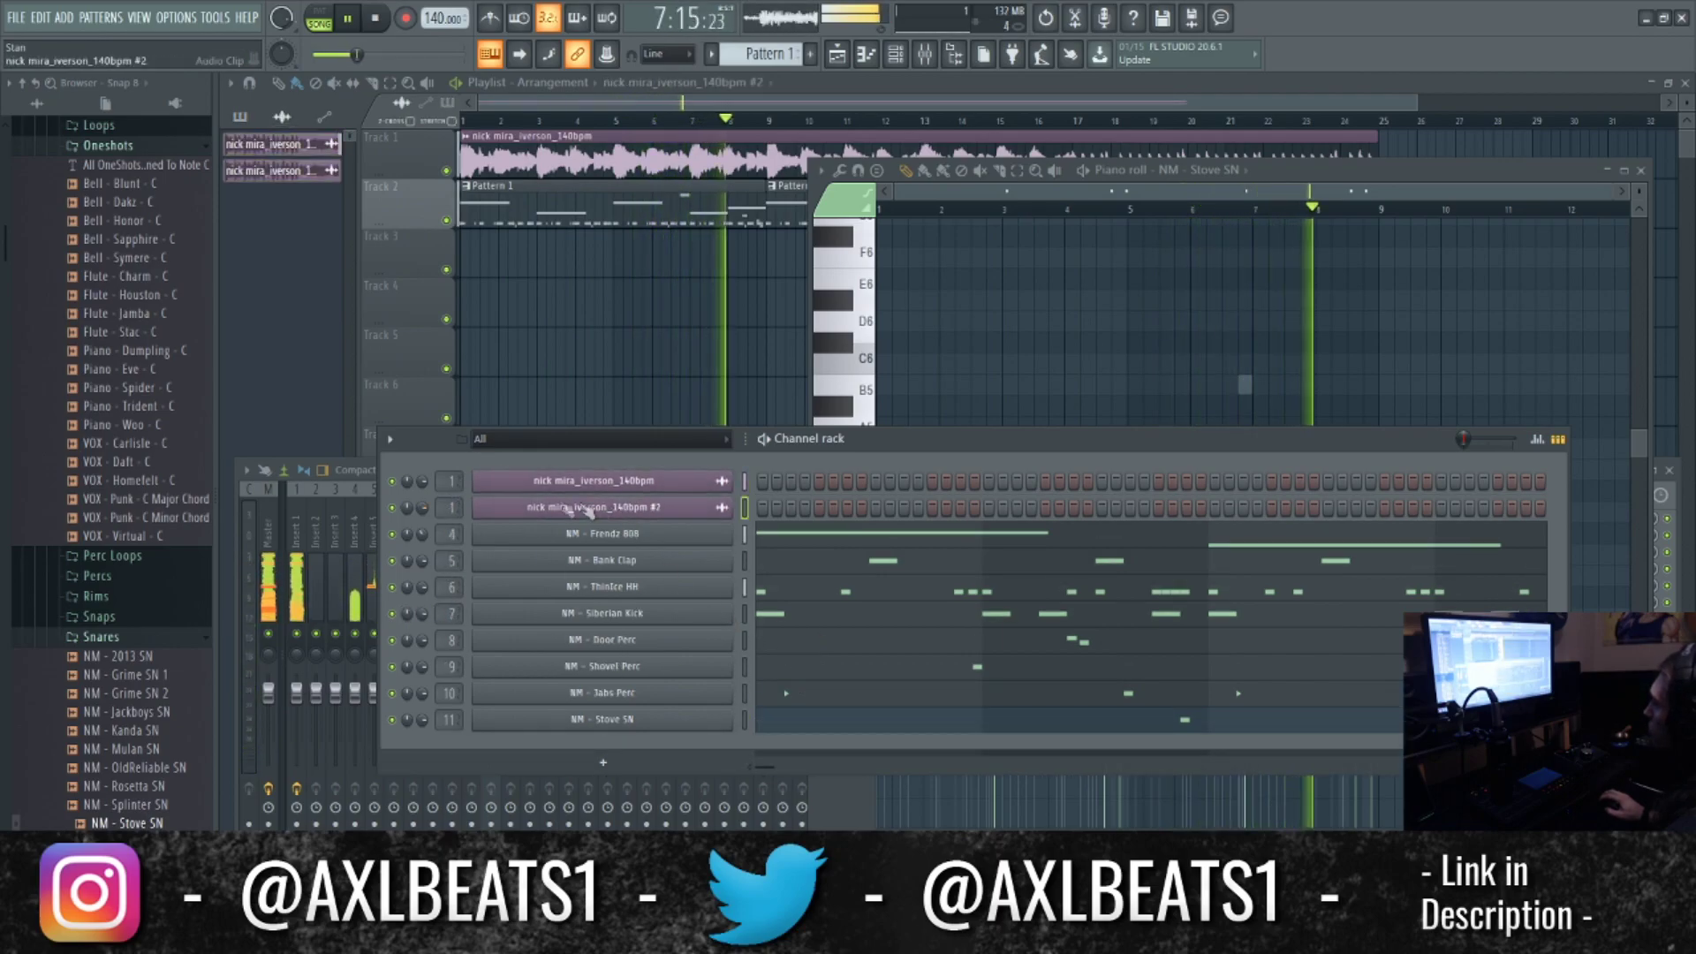
Route the cloned nick mira_iverson_140bpm #2 channel to mixer track 2, then clone the melody again and route that copy to mixer track 3.
left_click_drag(450, 508, 450, 500)
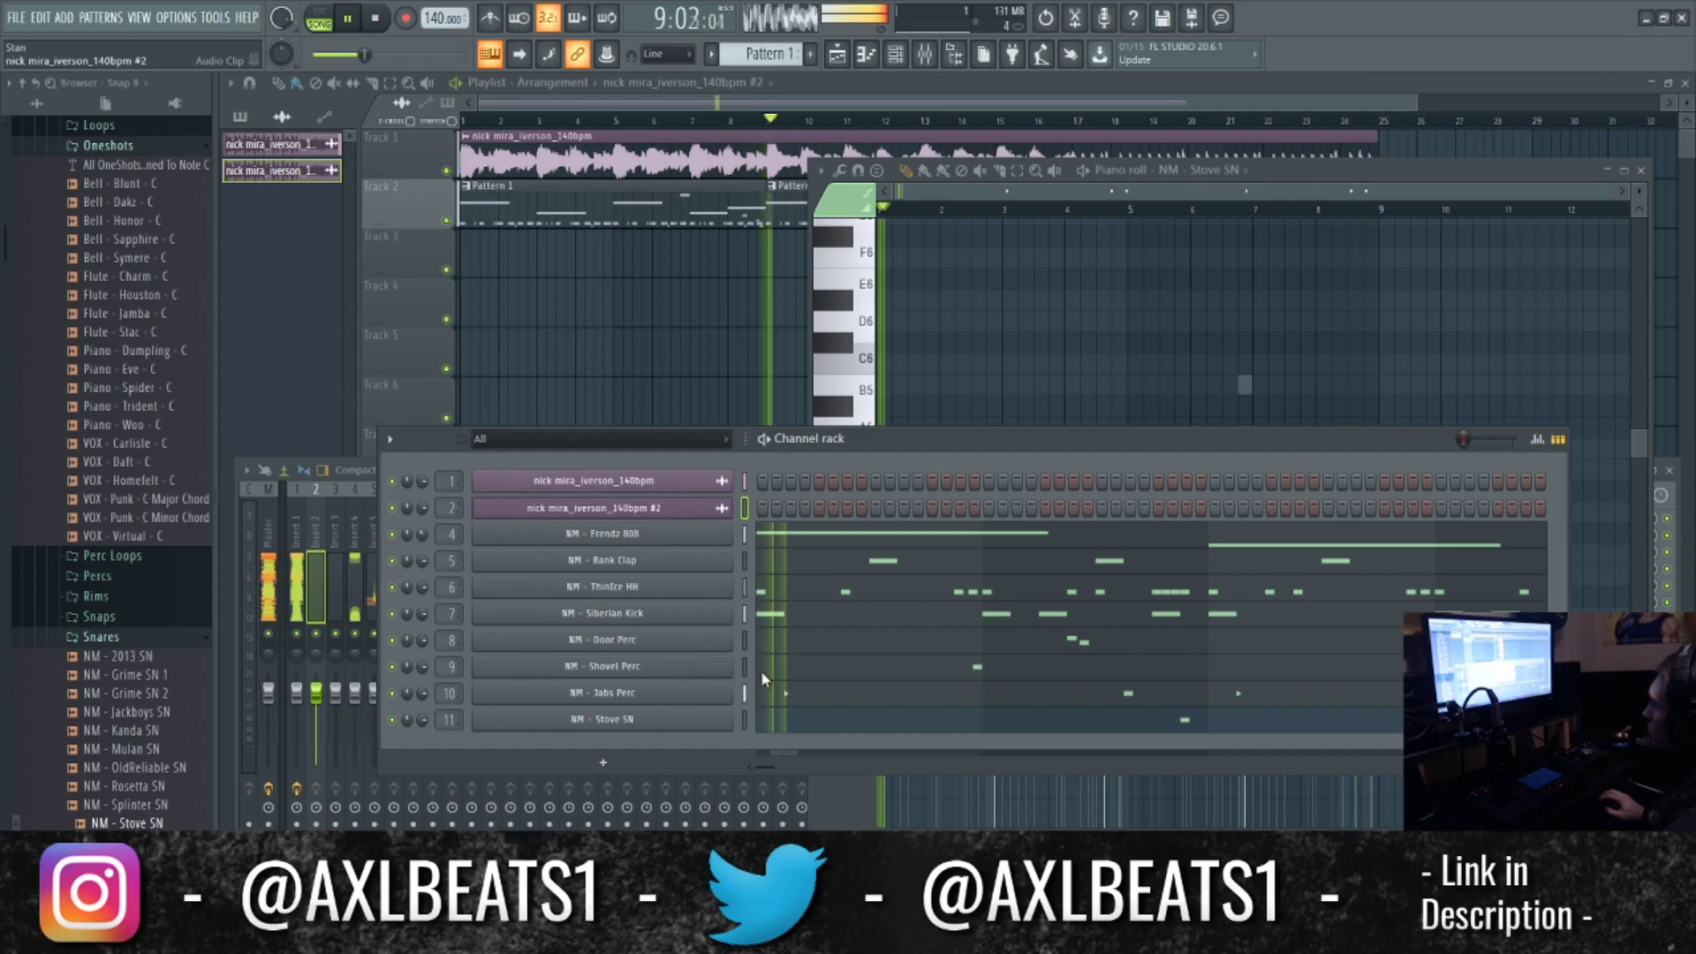
key("alt+c")
left_click_drag(445, 530, 445, 521)
key("space")
Retune the three nick mira_iverson melody channels, raising the pitch of both clones, and transpose the Frendz 808 notes down two semitones.
left_click(575, 481)
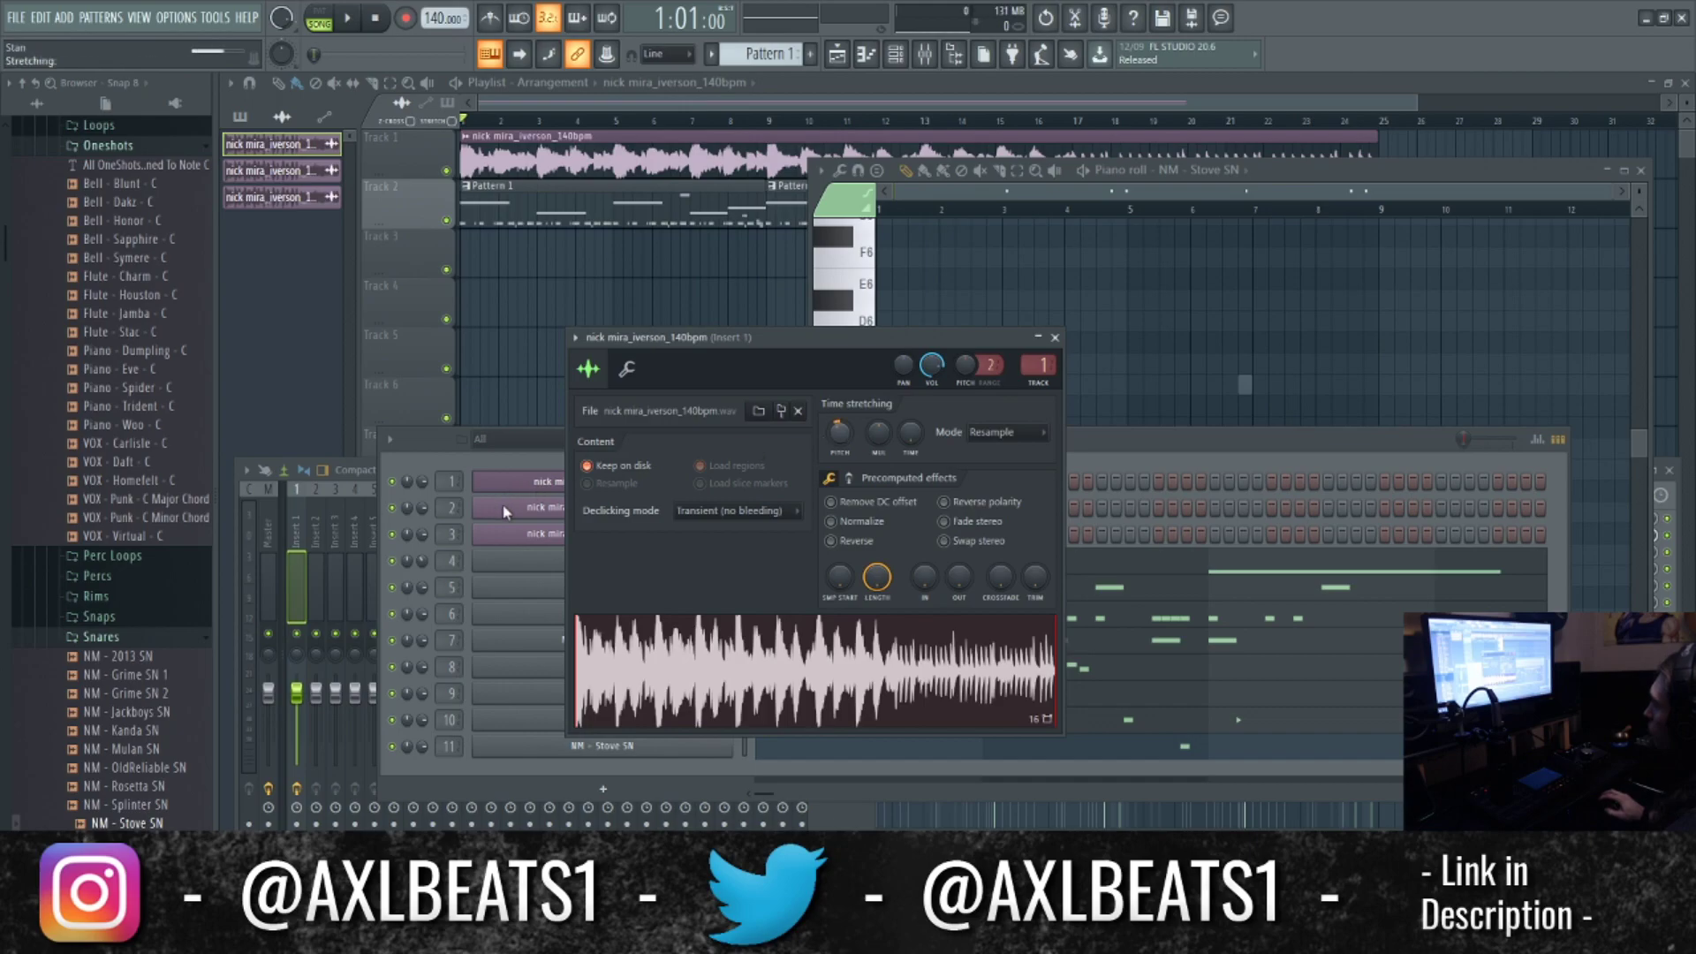
left_click(1152, 587)
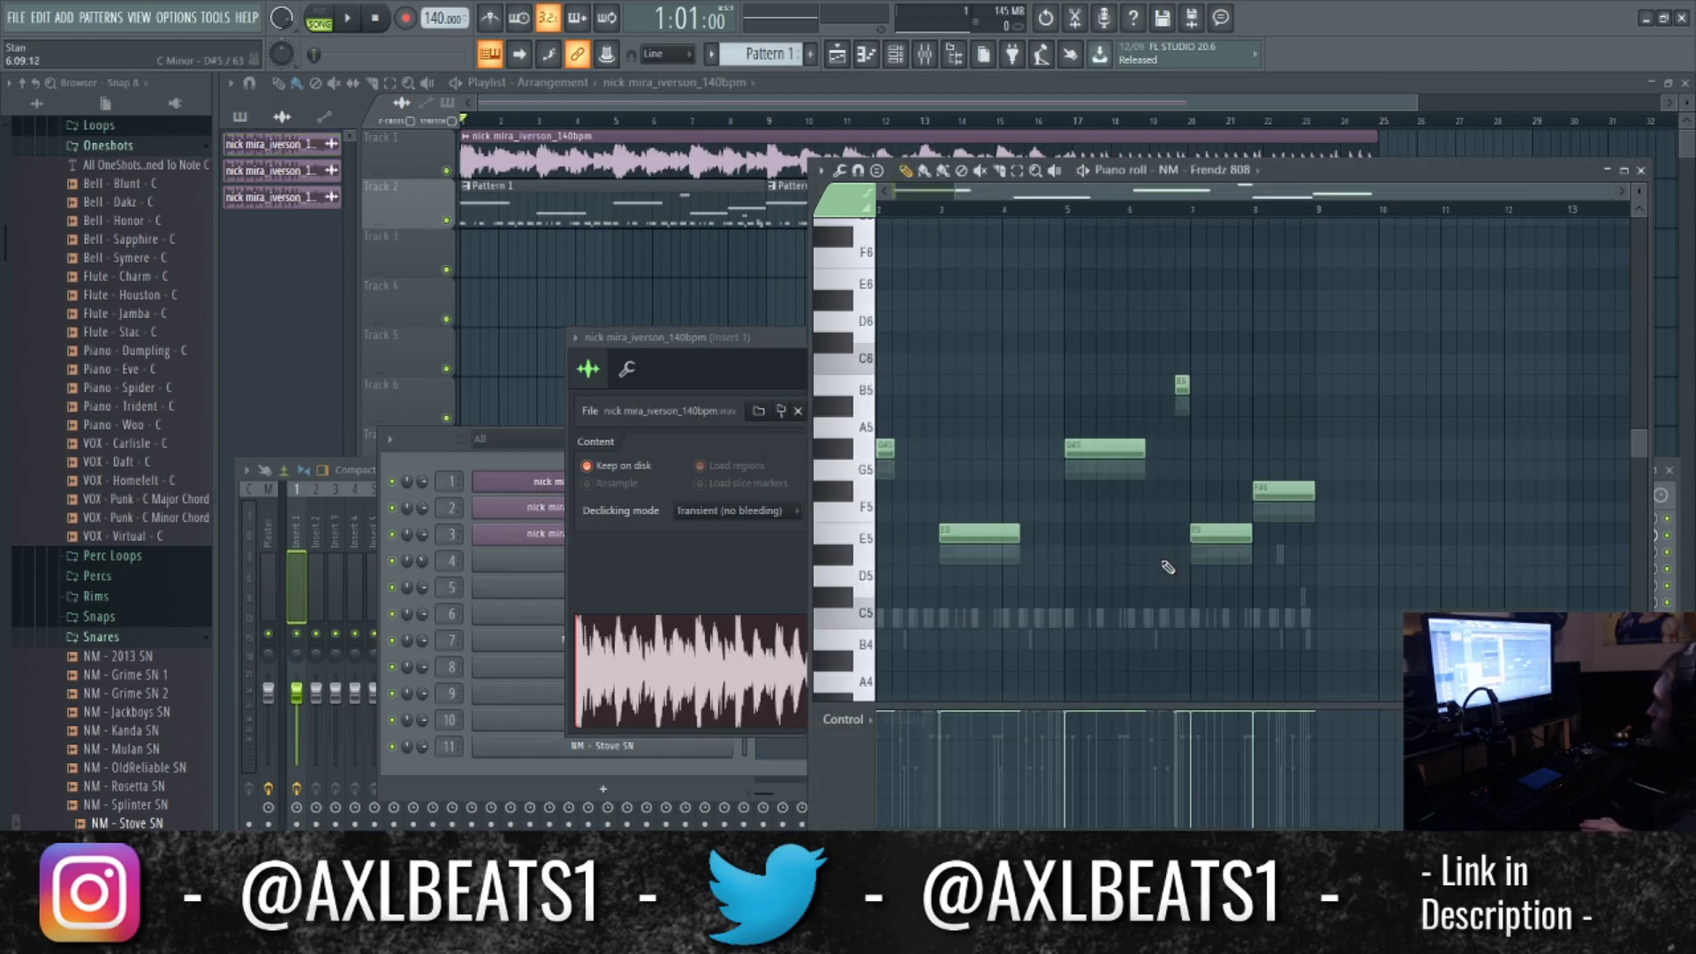
left_click(543, 508)
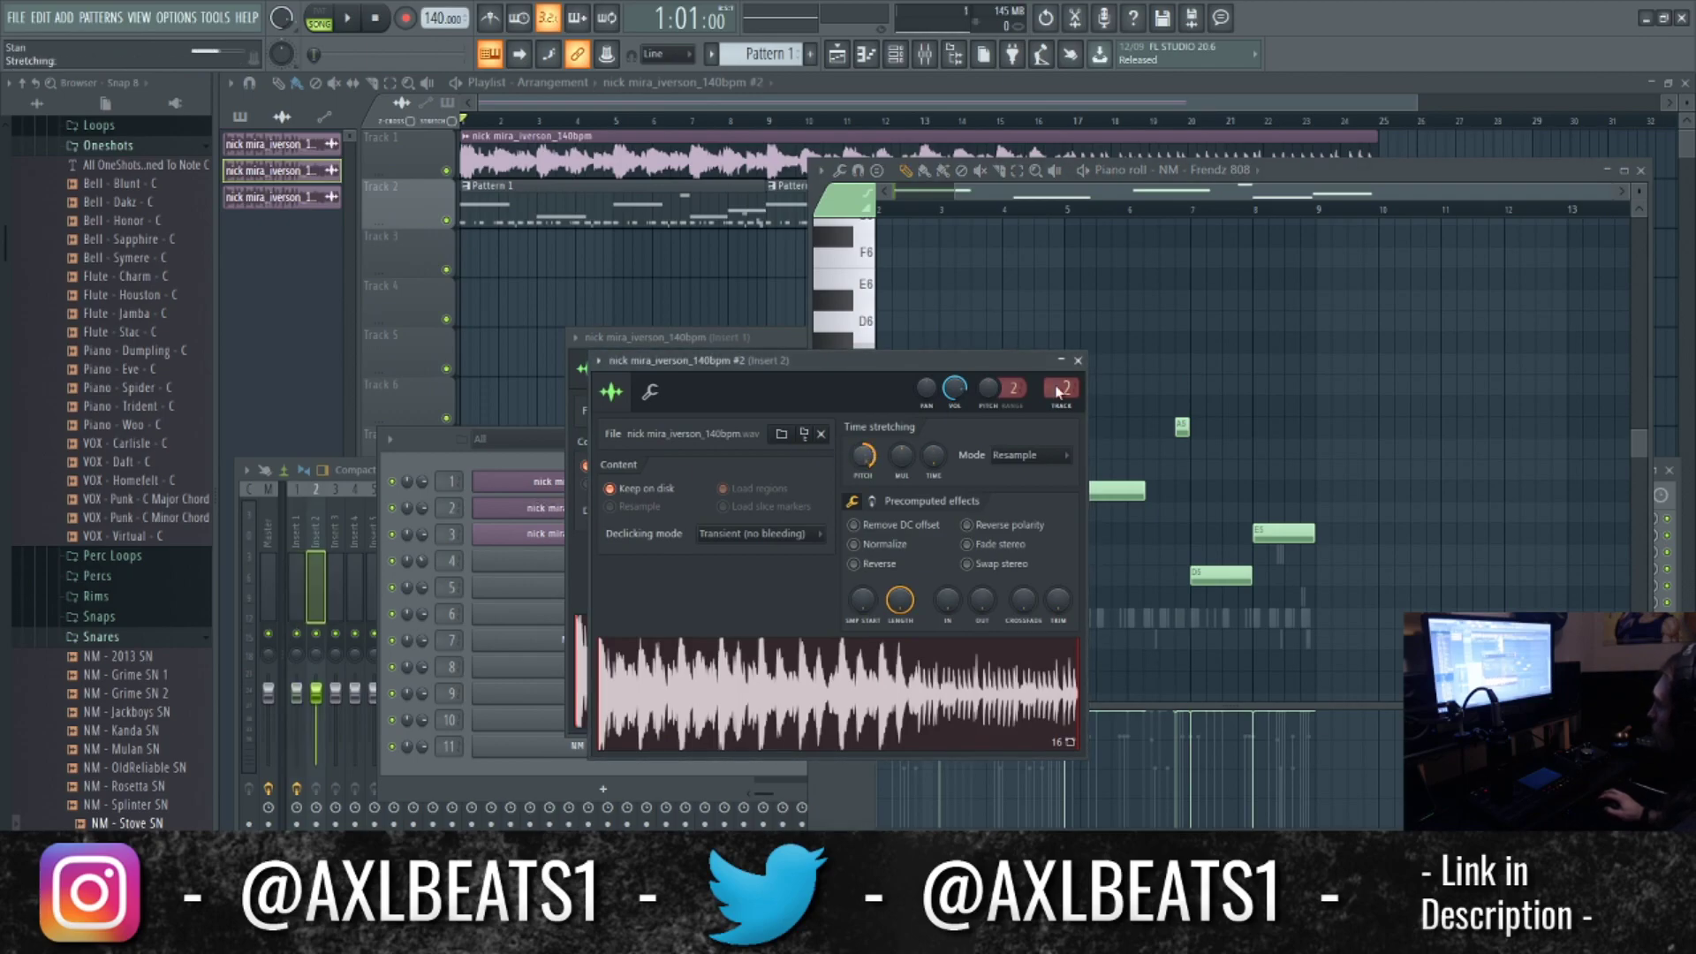
left_click(501, 536)
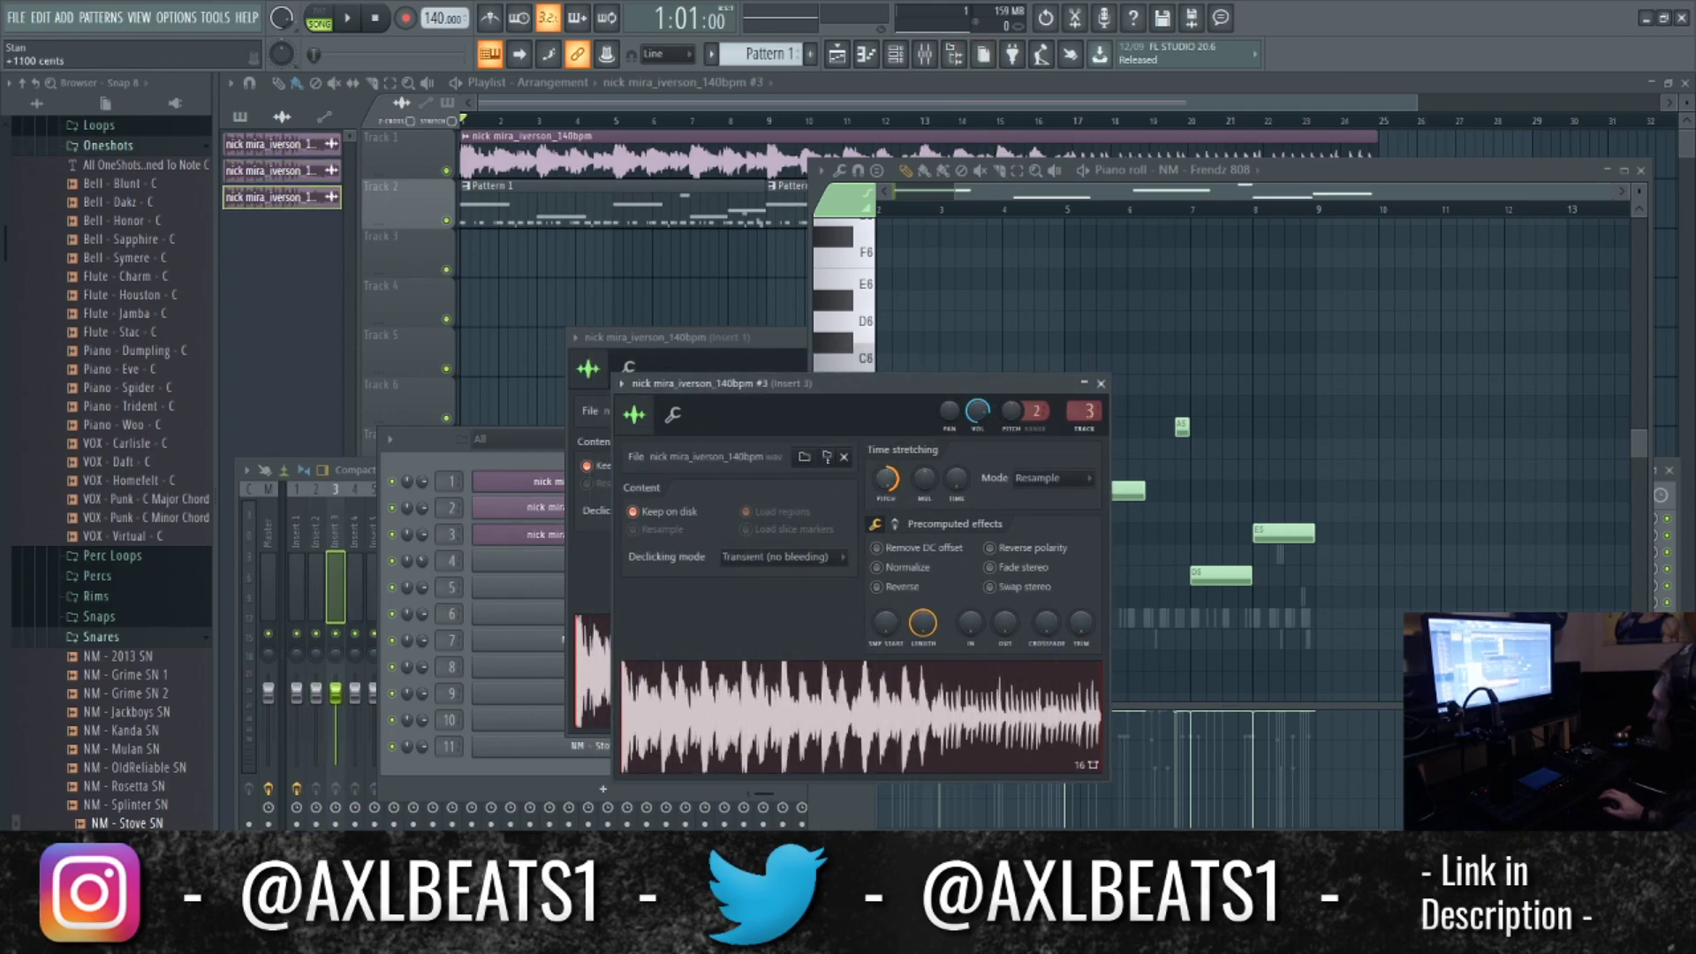
left_click(1100, 385)
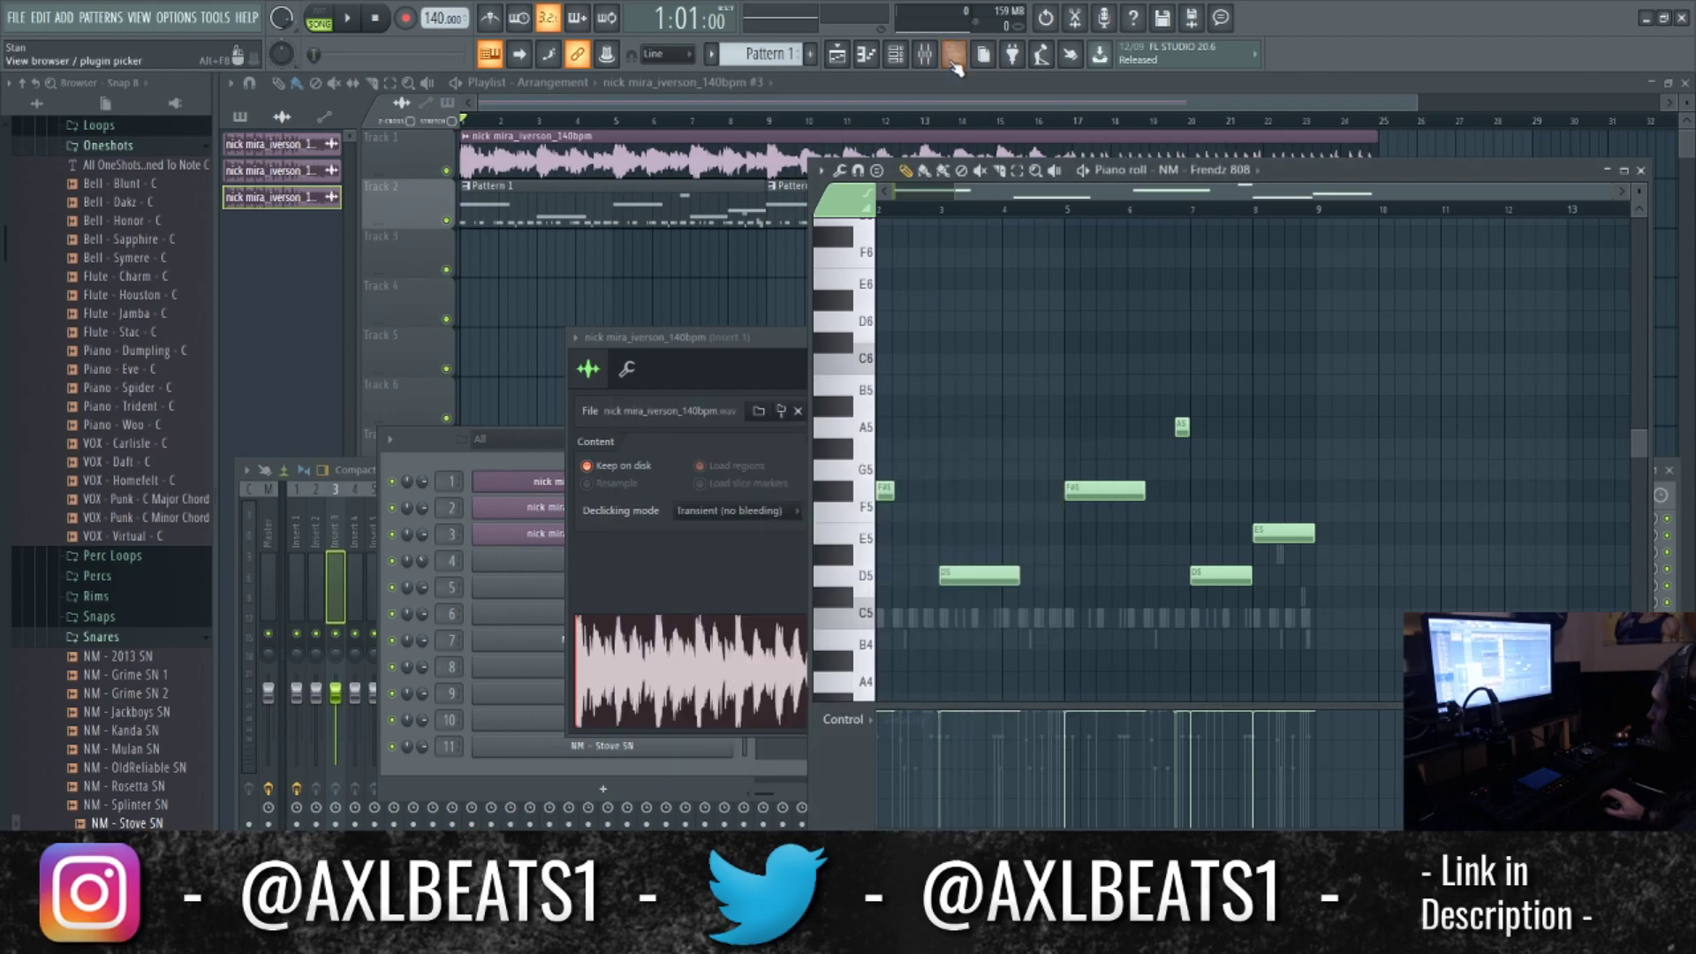
Place a nick mira_iverson_140bpm #2 clip on playlist track 6 and a #3 clip on track 5.
left_click(528, 504)
left_click(528, 406)
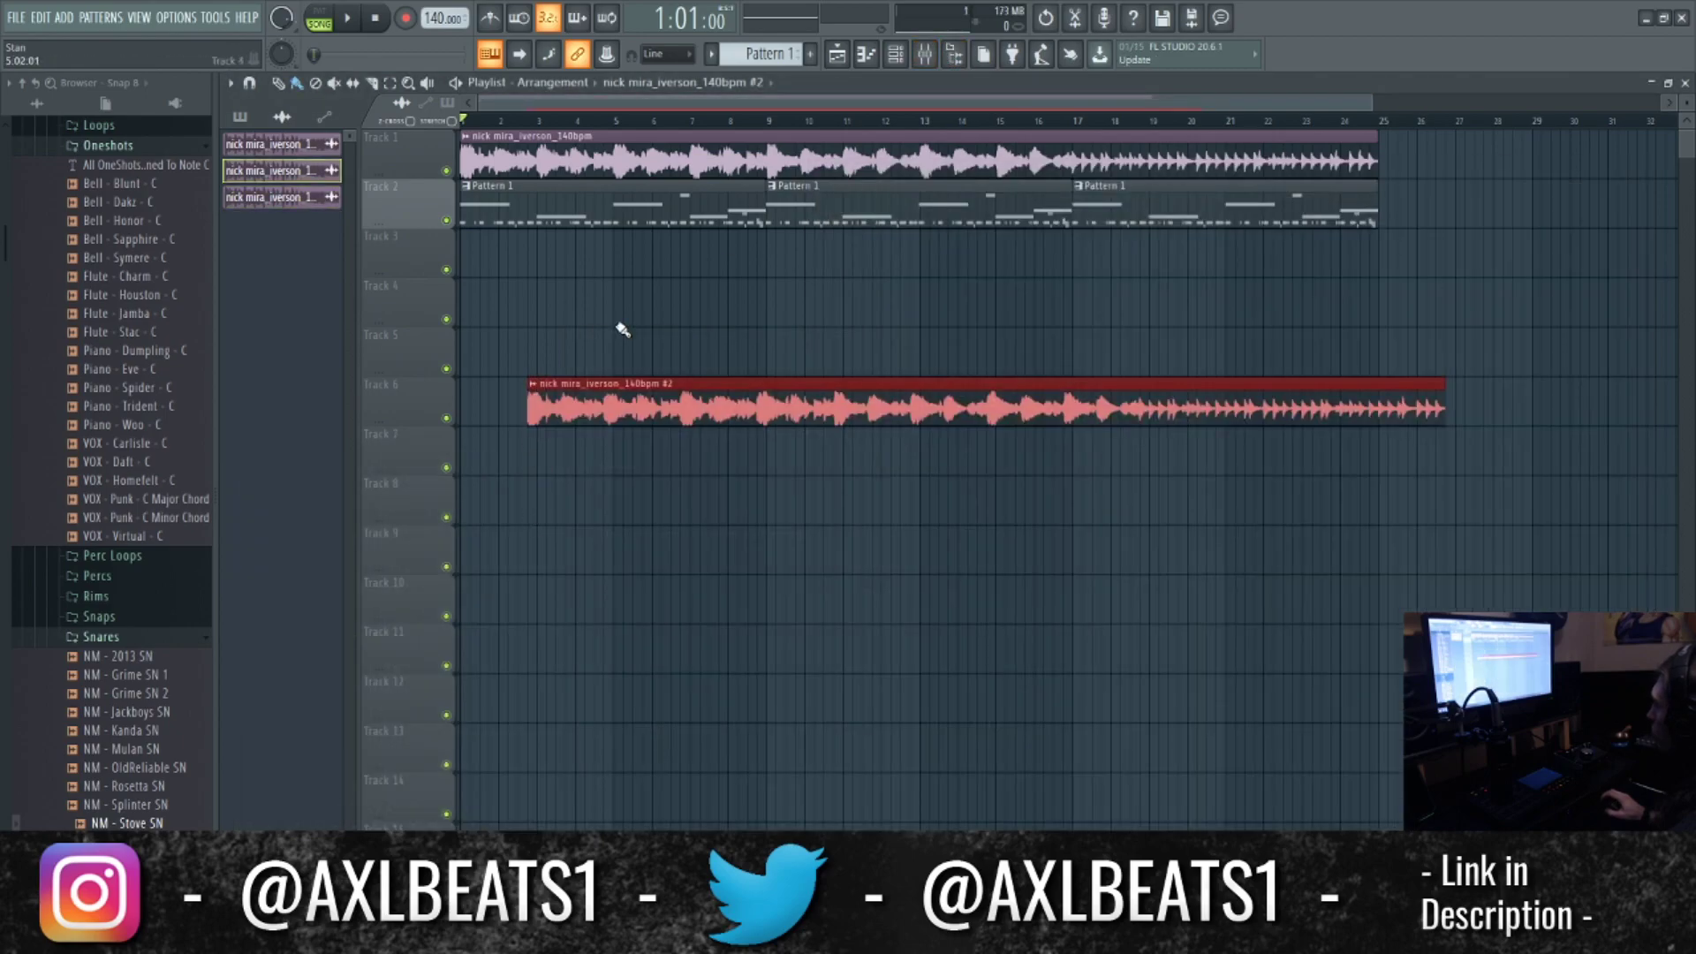
key("F6")
left_click(508, 537)
left_click(572, 347)
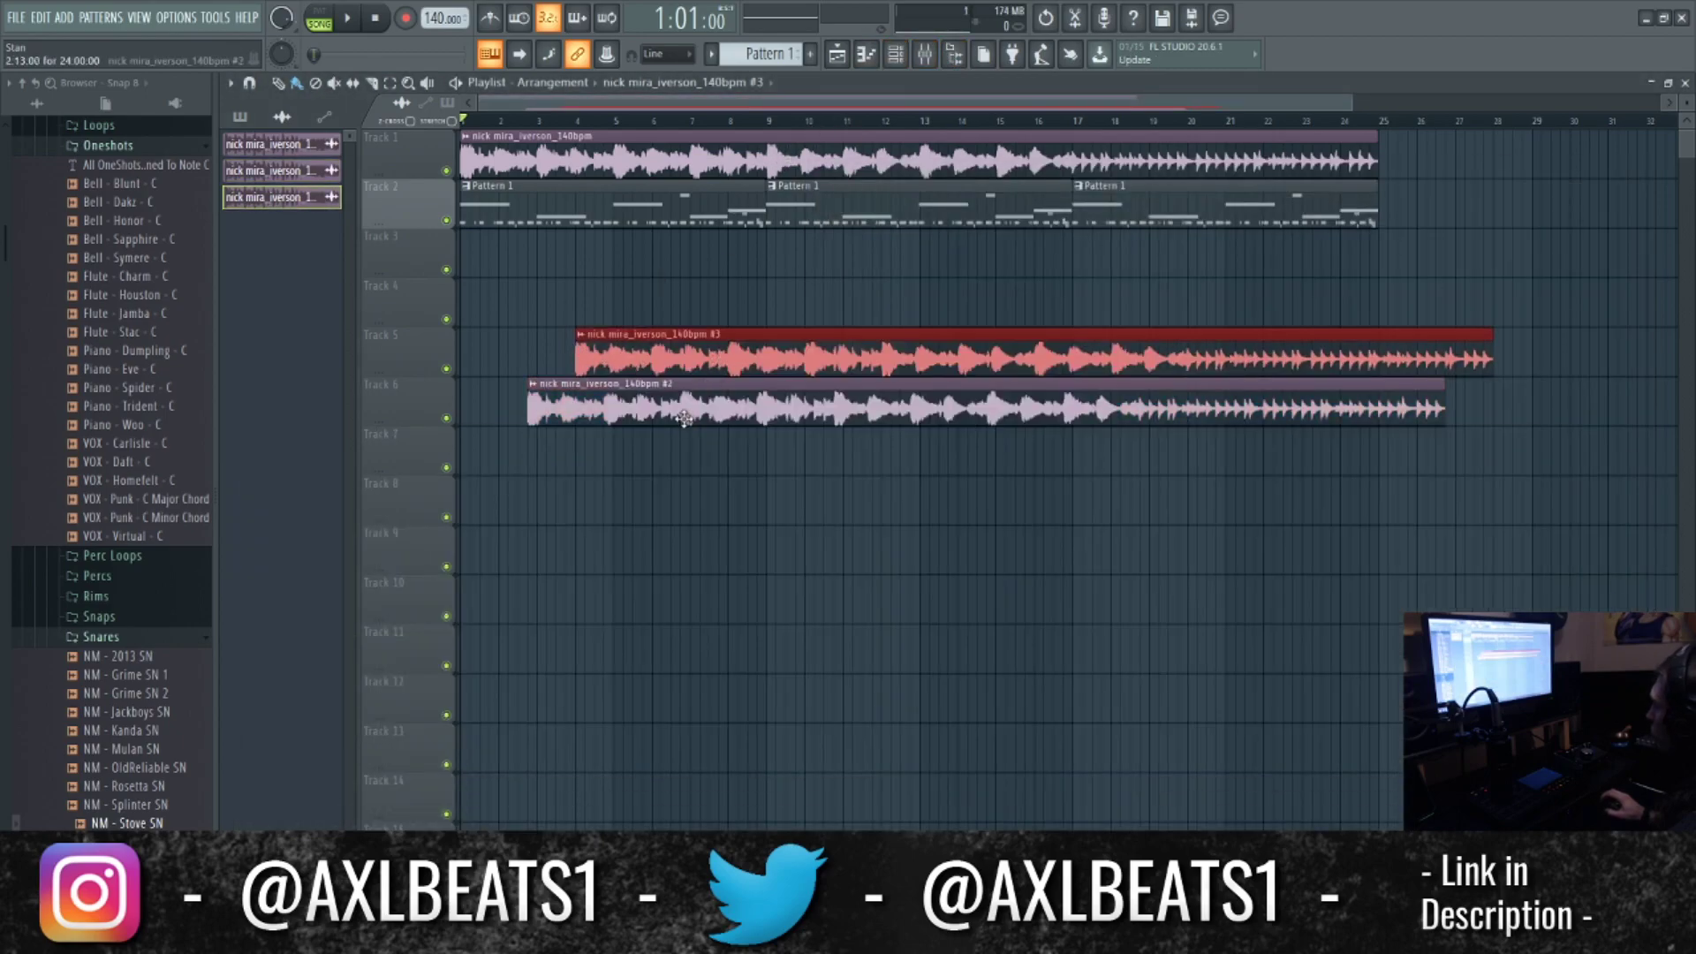
Move the Pattern 1 clips down to tracks 5 and 8 and align the #2 and #3 melody clips at bar 1 on tracks 2 and 3.
left_click_drag(683, 417, 616, 319)
left_click_drag(1290, 199, 543, 509)
left_click_drag(1343, 229, 922, 377)
left_click_drag(545, 386, 675, 331)
left_click_drag(674, 352, 574, 208)
left_click_drag(565, 355, 565, 258)
left_click_drag(521, 503, 510, 335)
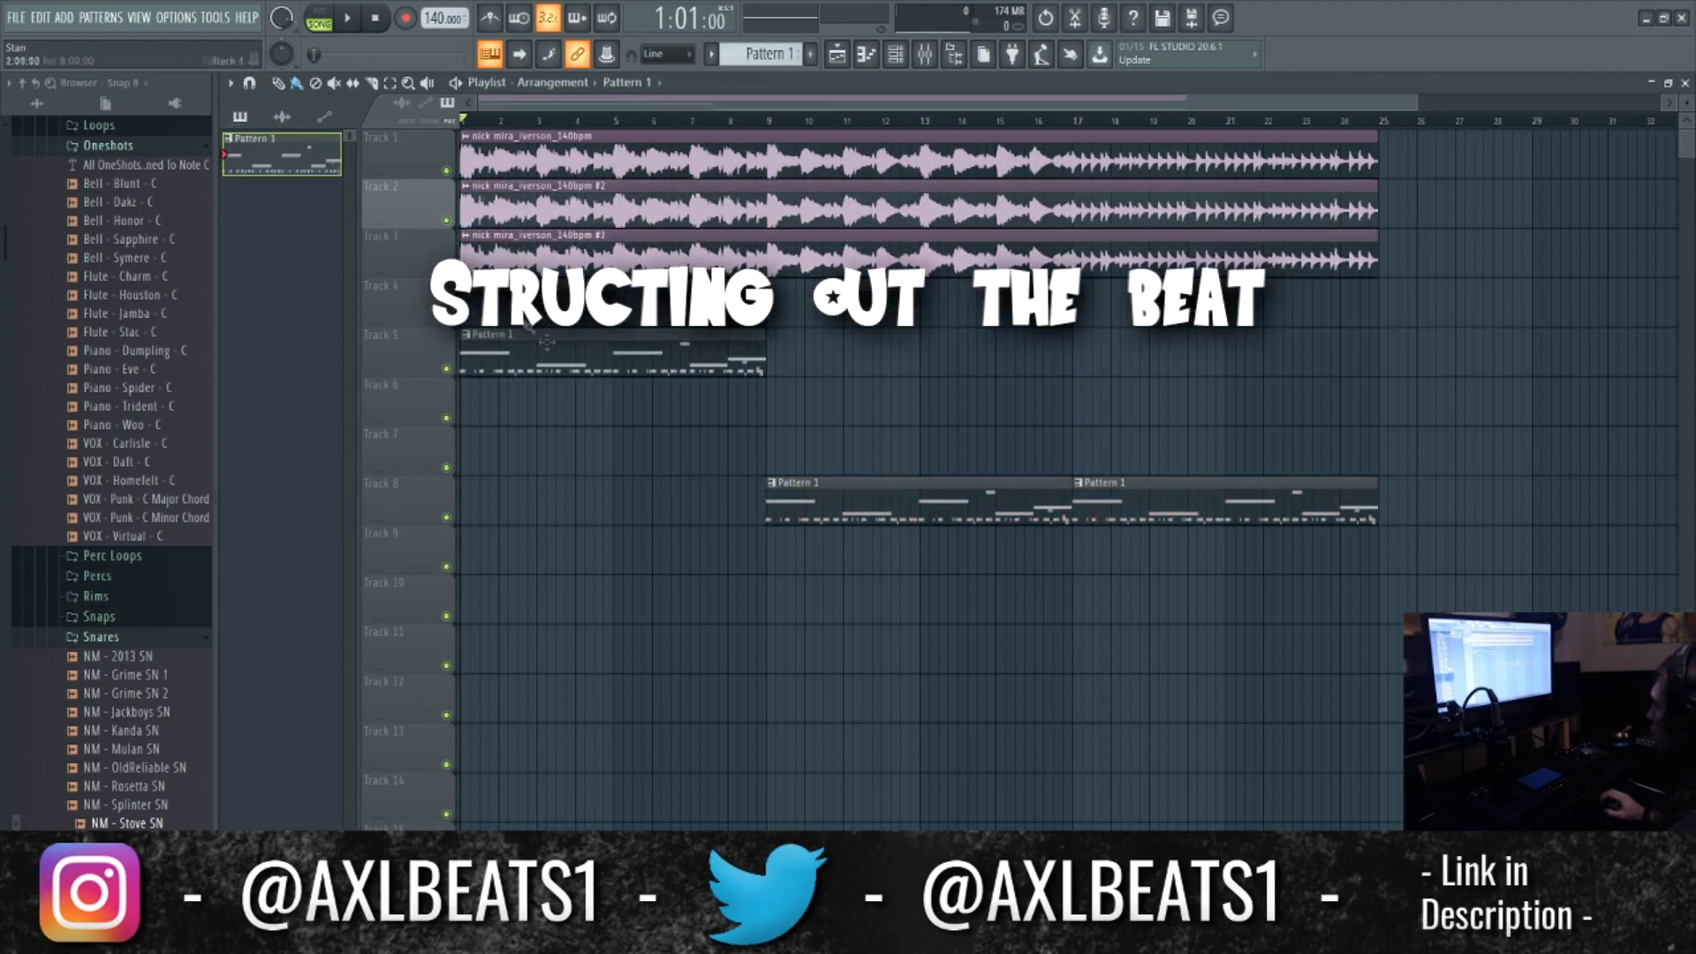
Delete the three Pattern 1 clips from the playlist and split Pattern 1 by channel.
right_click(1148, 503)
right_click(972, 504)
right_click(574, 355)
right_click(256, 161)
left_click(326, 288)
Place the split patterns on tracks 4 to 11, lengthen the Shovel Perc clip to eight bars and repeat all of them through bar 24.
left_click_drag(300, 512, 276, 163)
left_click_drag(274, 168, 468, 313)
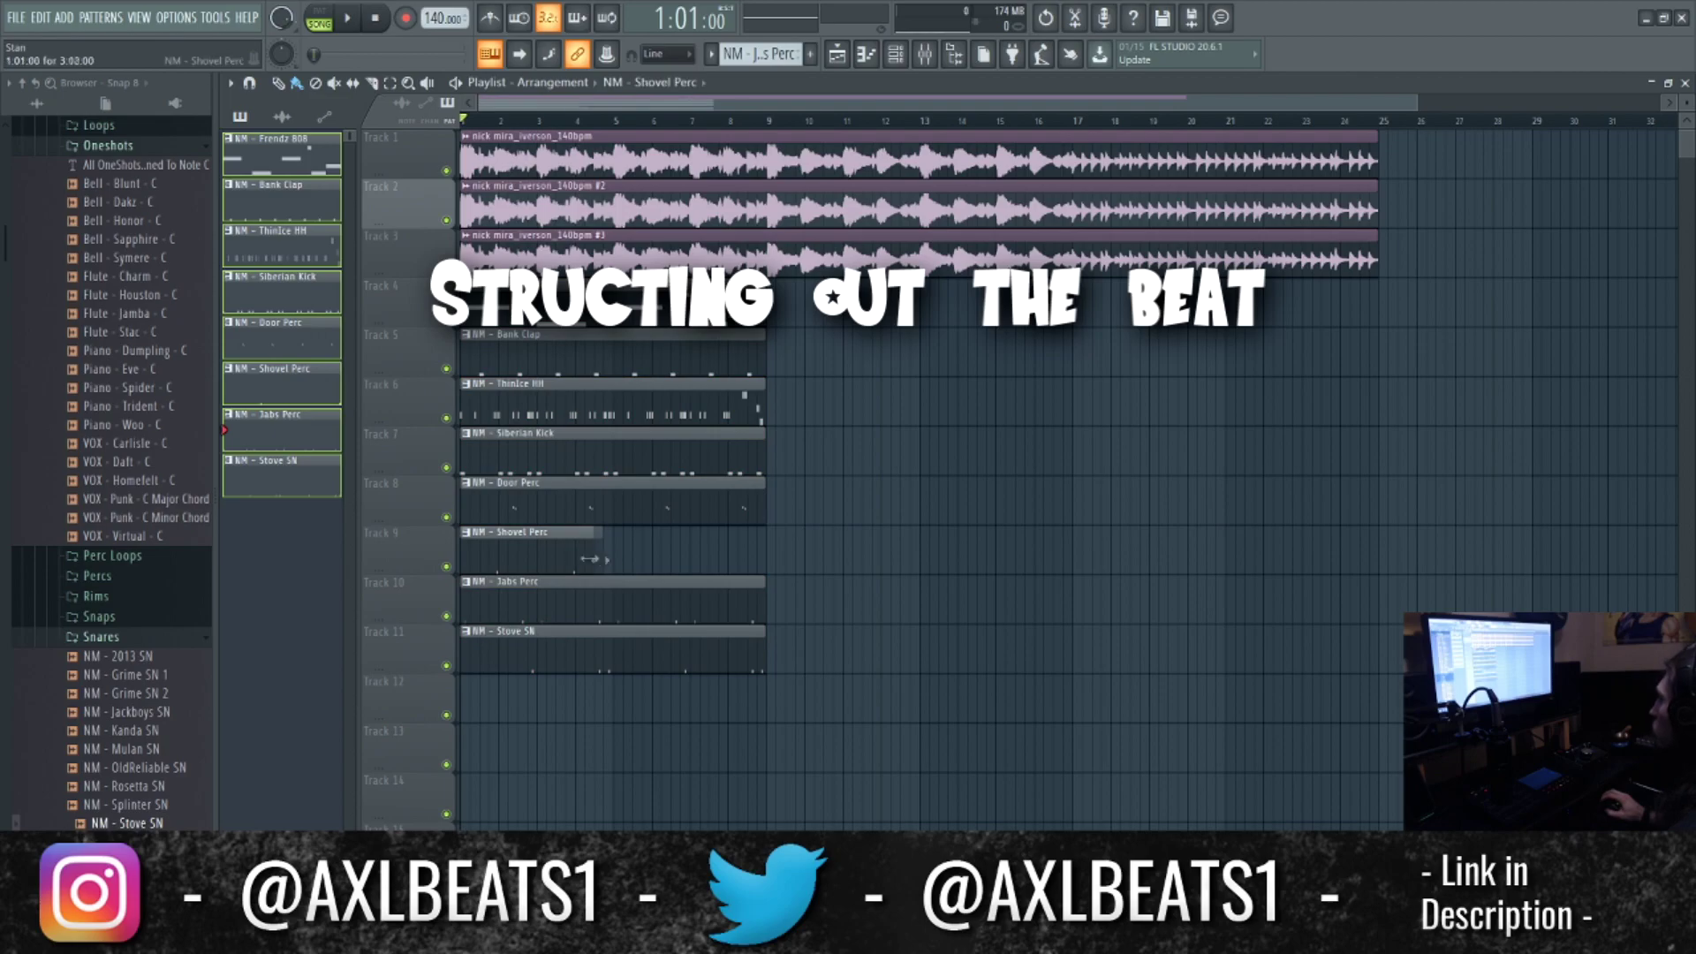
left_click_drag(574, 557, 781, 582)
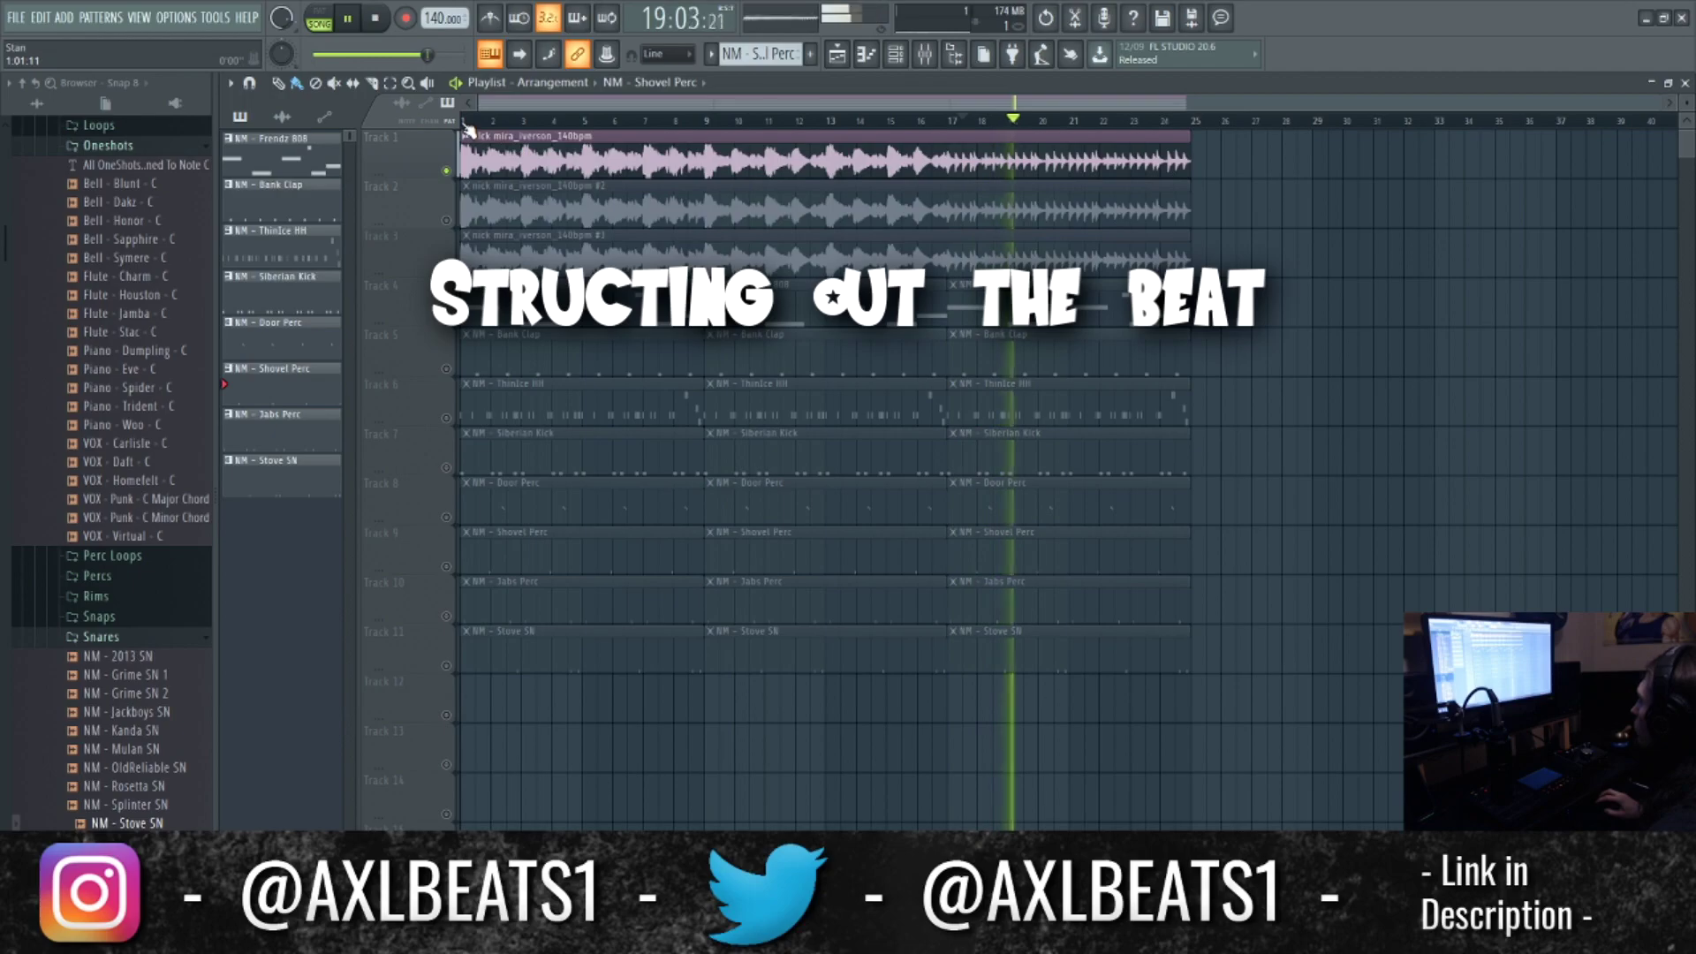
key("space")
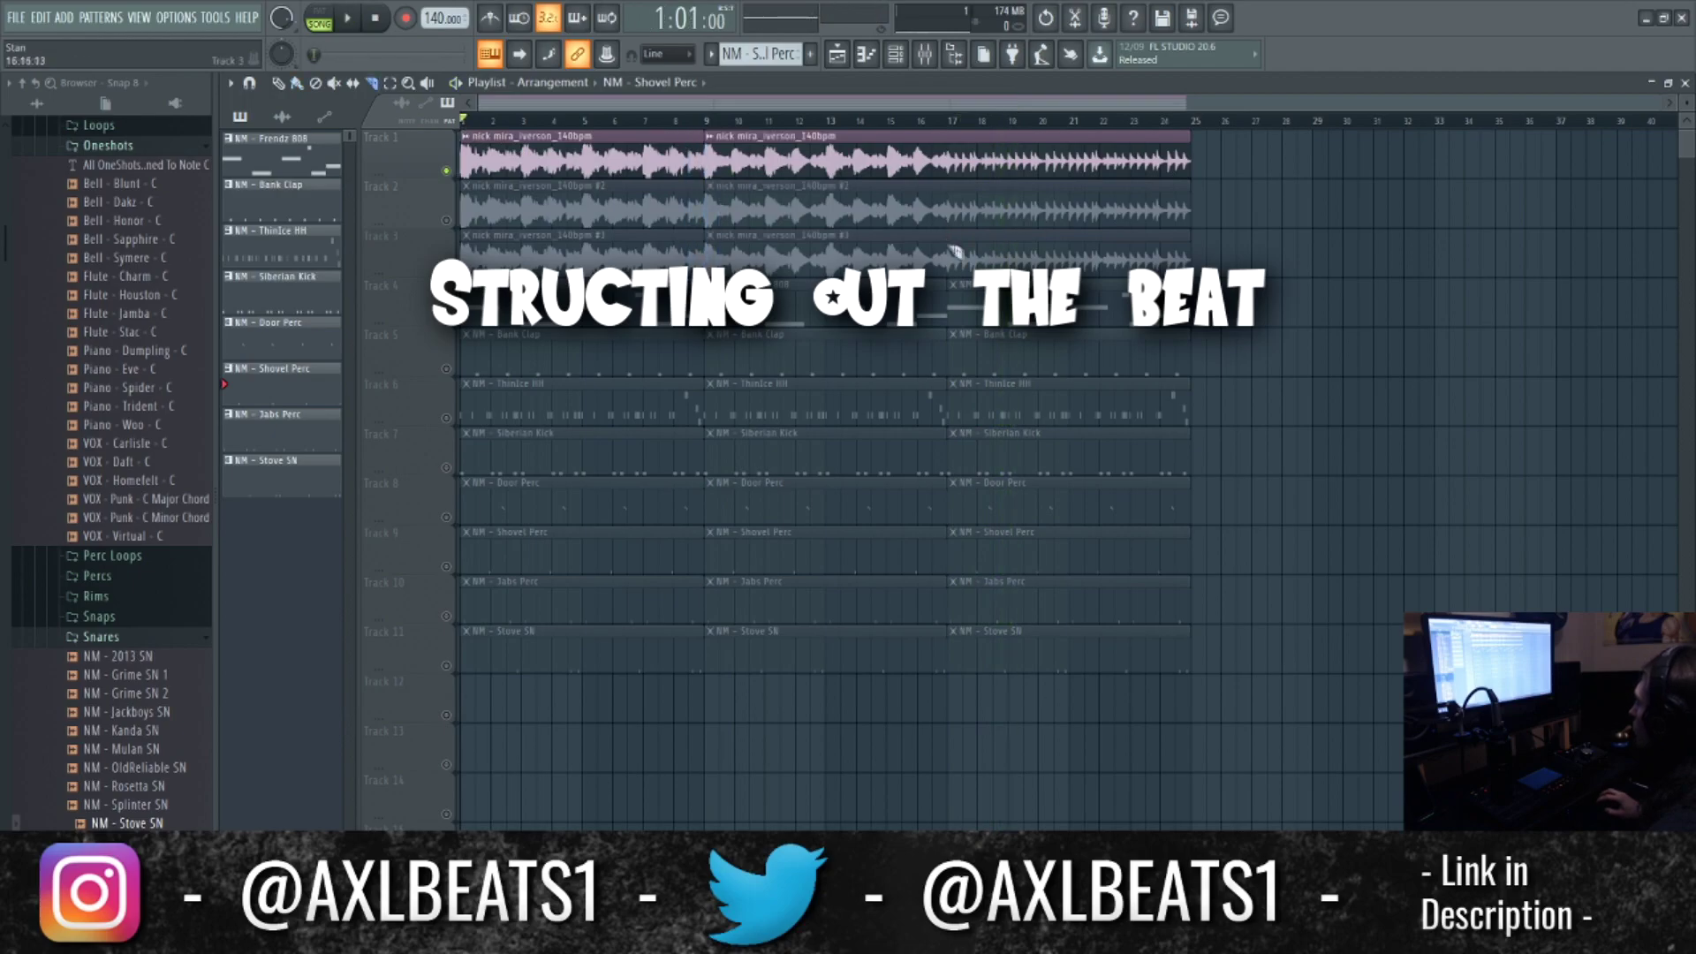
Slice the three melody loops into eight-bar sections and arrange the sections along the song on tracks 1 to 3.
left_click(279, 84)
left_click_drag(765, 134, 833, 268)
mouse_move(1002, 134)
left_mouse_down()
mouse_move(1051, 256)
mouse_move(1105, 269)
left_mouse_up()
mouse_move(814, 132)
left_mouse_down()
mouse_move(1020, 250)
mouse_move(1267, 250)
left_mouse_up()
left_click_drag(939, 133, 803, 270)
left_click_drag(803, 203, 1532, 203)
scroll(971, 176, "down", 2)
left_click_drag(707, 133, 566, 265)
left_click_drag(565, 204, 751, 203)
mouse_move(1170, 198)
left_mouse_down()
mouse_move(1344, 198)
mouse_move(1175, 187)
left_mouse_up()
left_click_drag(644, 133, 1324, 265)
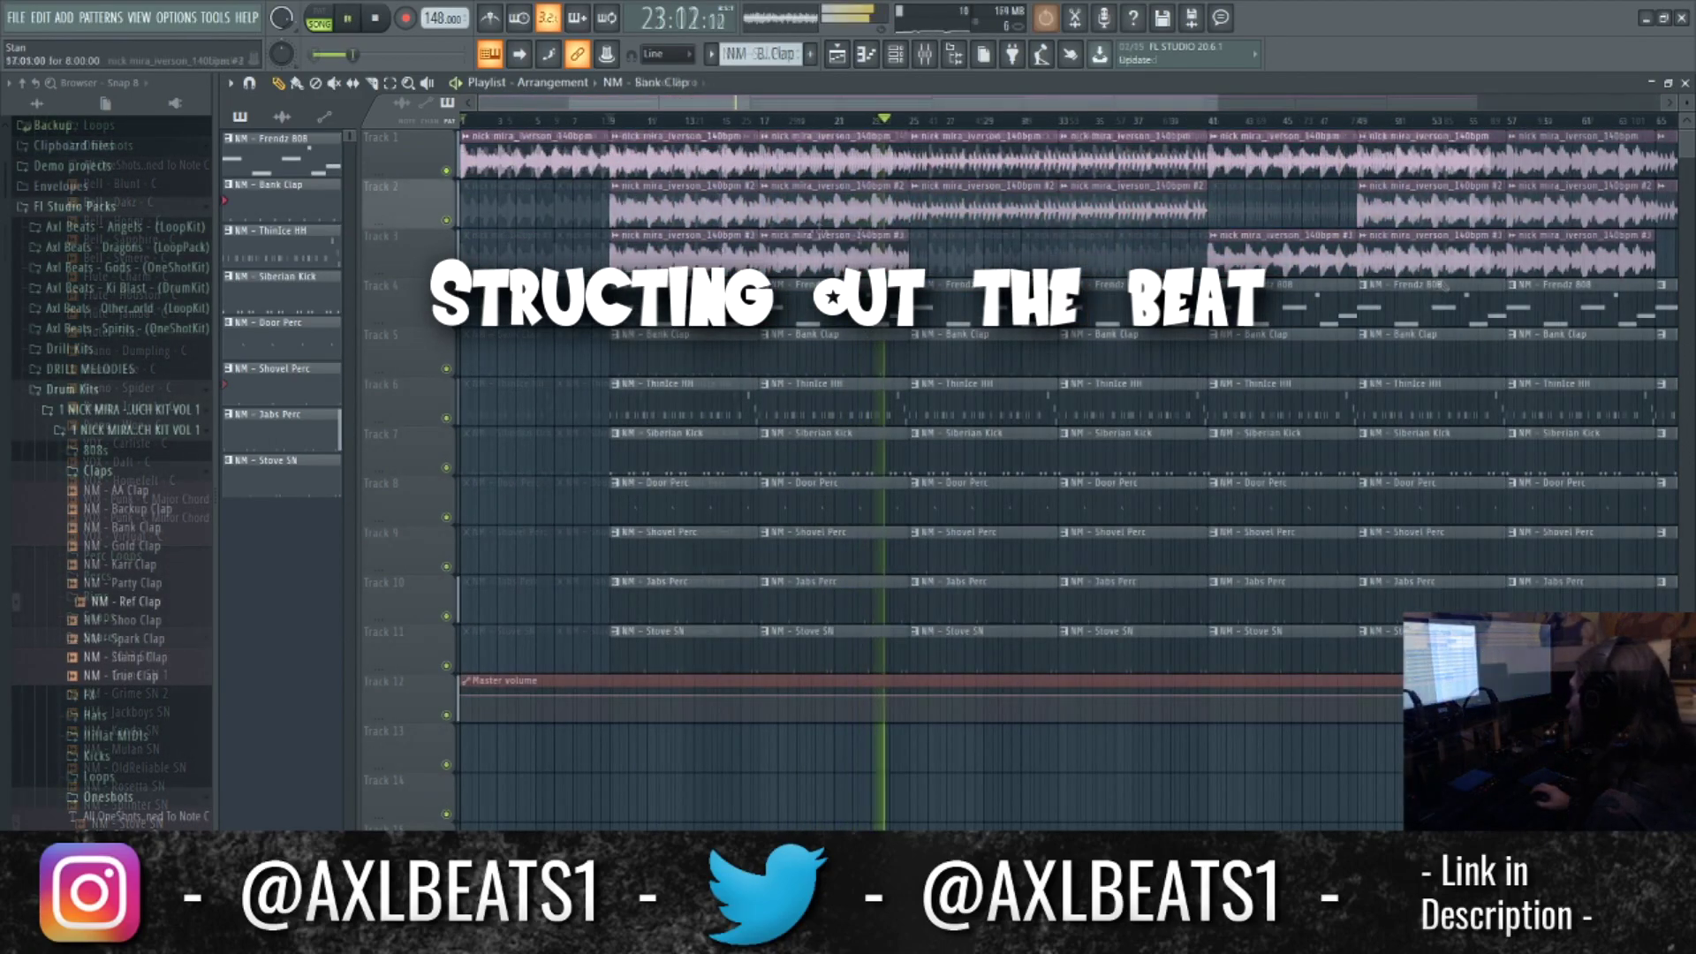
Remove the kick, Shovel Perc, Jabs Perc and Stove SN clips from bars 25 to 32, keeping a short Stove SN fill near the end.
right_click(948, 590)
right_click(949, 640)
right_click(952, 452)
scroll(931, 463, "right", 1)
left_click(828, 547)
left_click(851, 550)
right_click(915, 563)
left_click(826, 648)
left_click(852, 647)
left_click_drag(851, 652, 967, 651)
Delete the Jabs Perc, Shovel Perc and Door Perc clips from bars 33 to 40.
right_click(1007, 596)
right_click(1007, 552)
right_click(1003, 508)
Strip the drums in bars 41 to 48 down to the Bank Clap and ThinIce HH clips.
scroll(912, 548, "down", 2)
scroll(912, 549, "up", 1)
right_click(1006, 597)
right_click(1010, 552)
right_click(1022, 309)
right_click(1023, 360)
right_click(1025, 408)
right_click(1028, 455)
right_click(1031, 505)
right_click(1033, 641)
scroll(1025, 548, "down", 1)
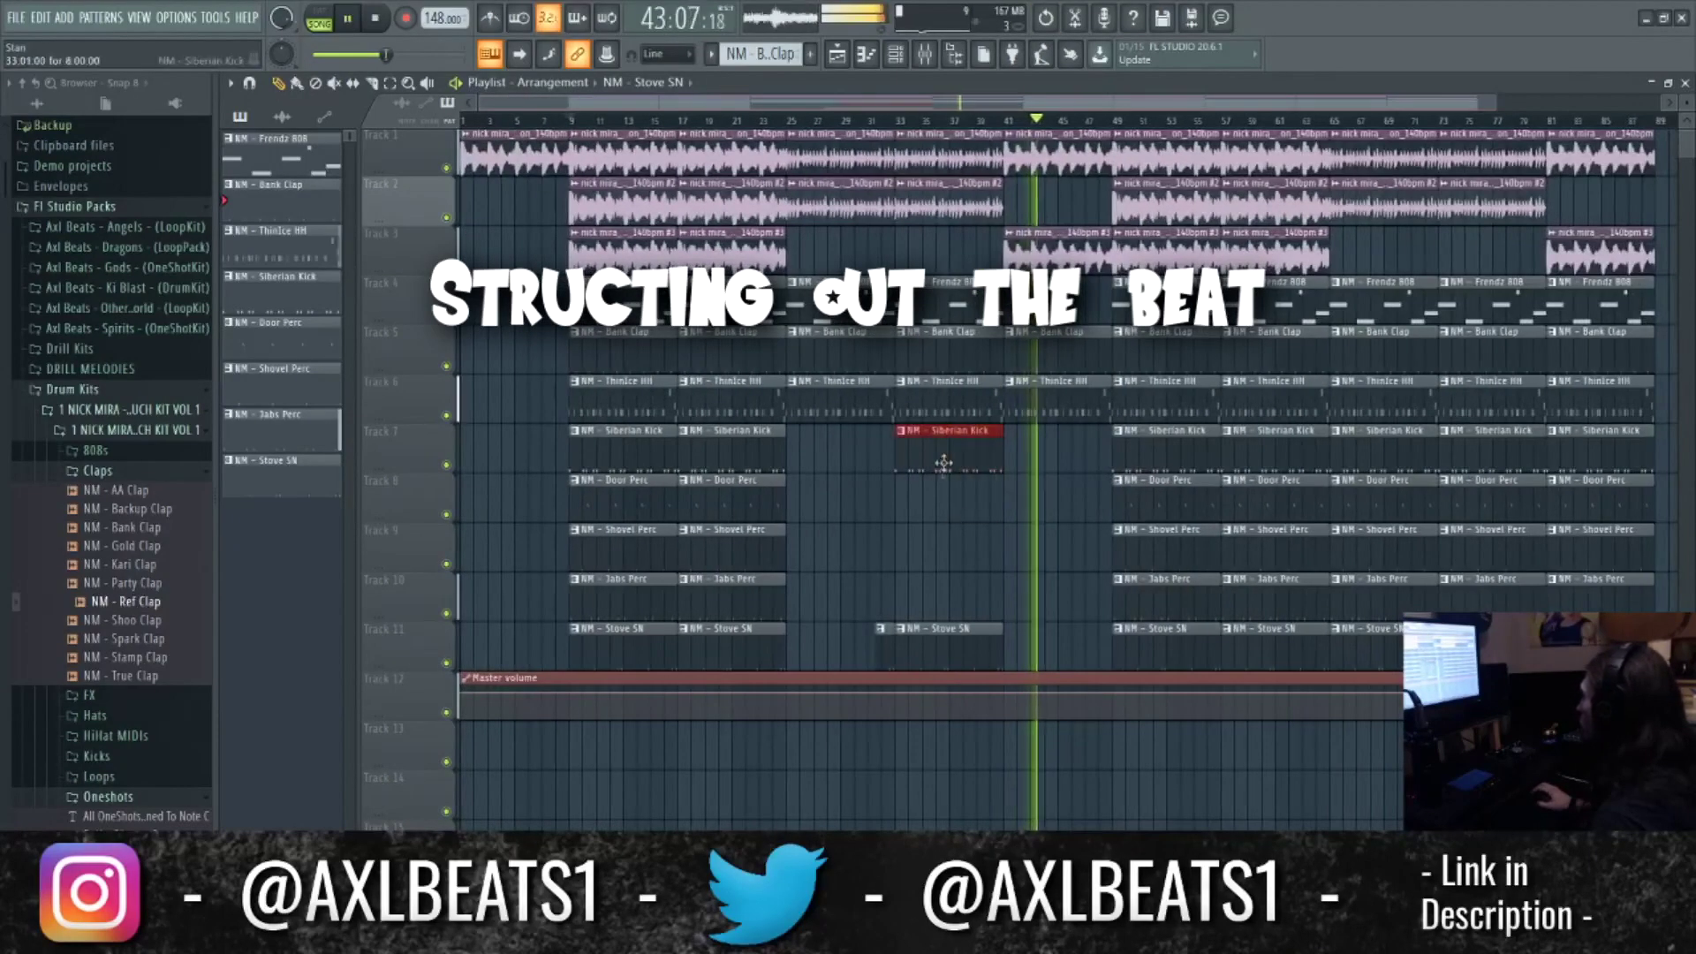
left_click(869, 56)
left_click(894, 55)
left_click(490, 654)
Delete the nick mira_iverson_140bpm #3 clips from bars 9 to 16 and bars 49 to 56.
scroll(942, 565, "down", 1)
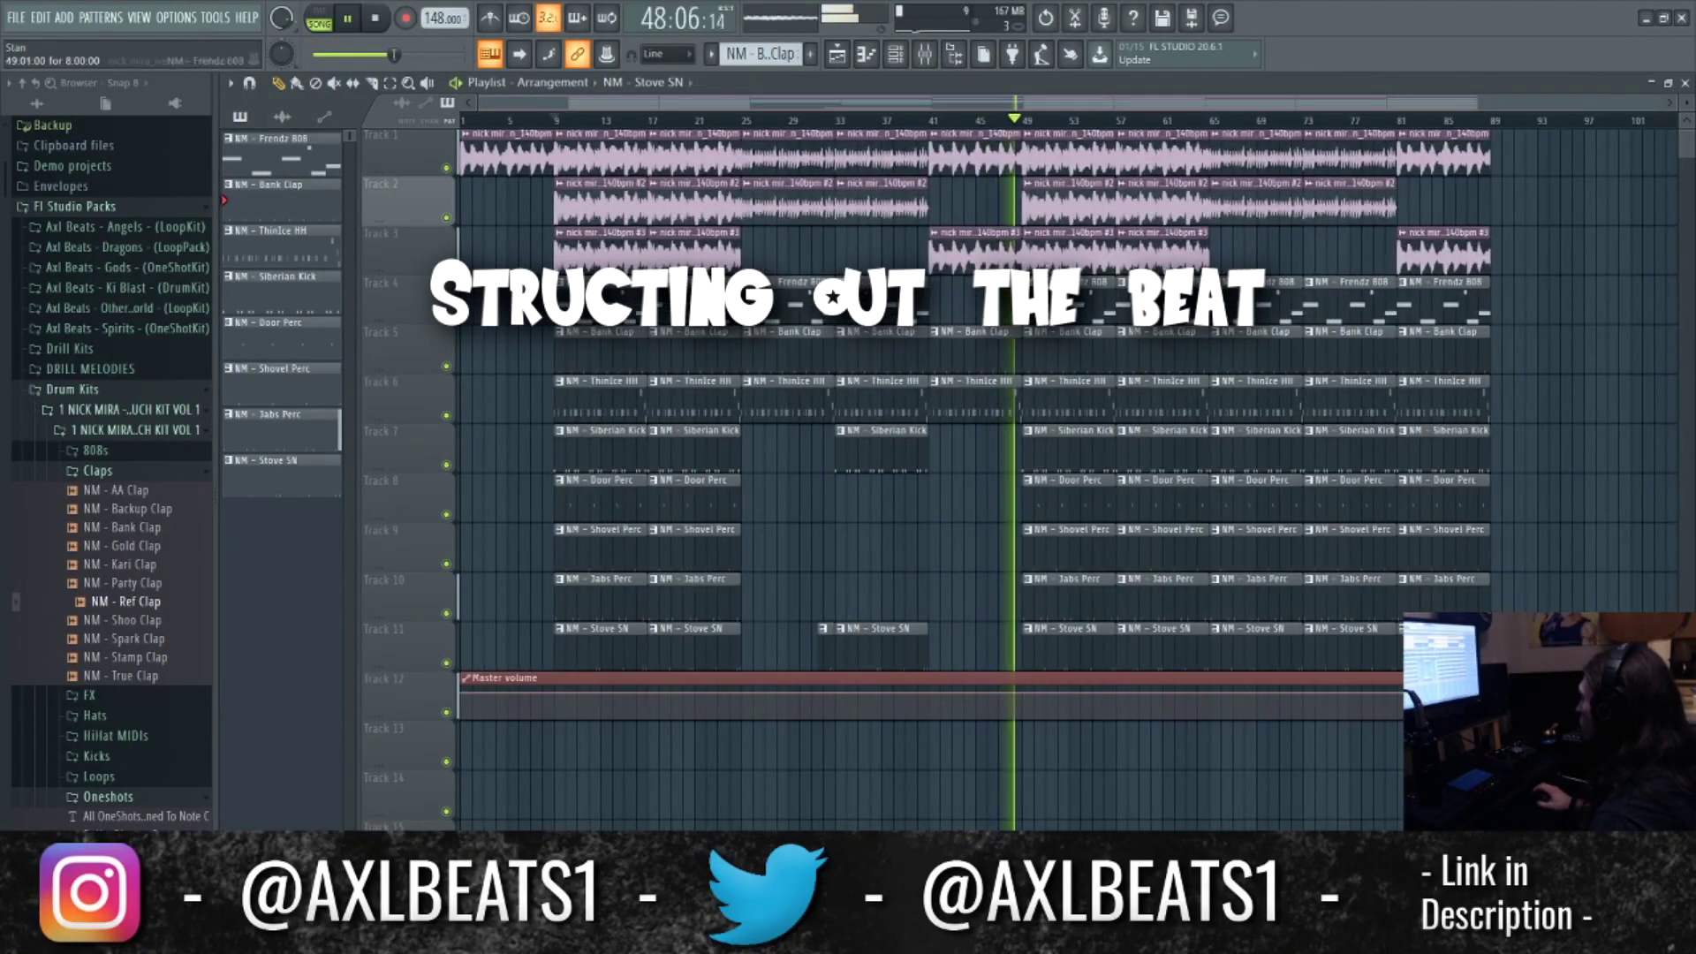
right_click(1064, 253)
right_click(600, 253)
Replace the drums from bar 49 onward with a duplicate of the drum arrangement in bars 9 to 48.
left_click_drag(1501, 769, 463, 130)
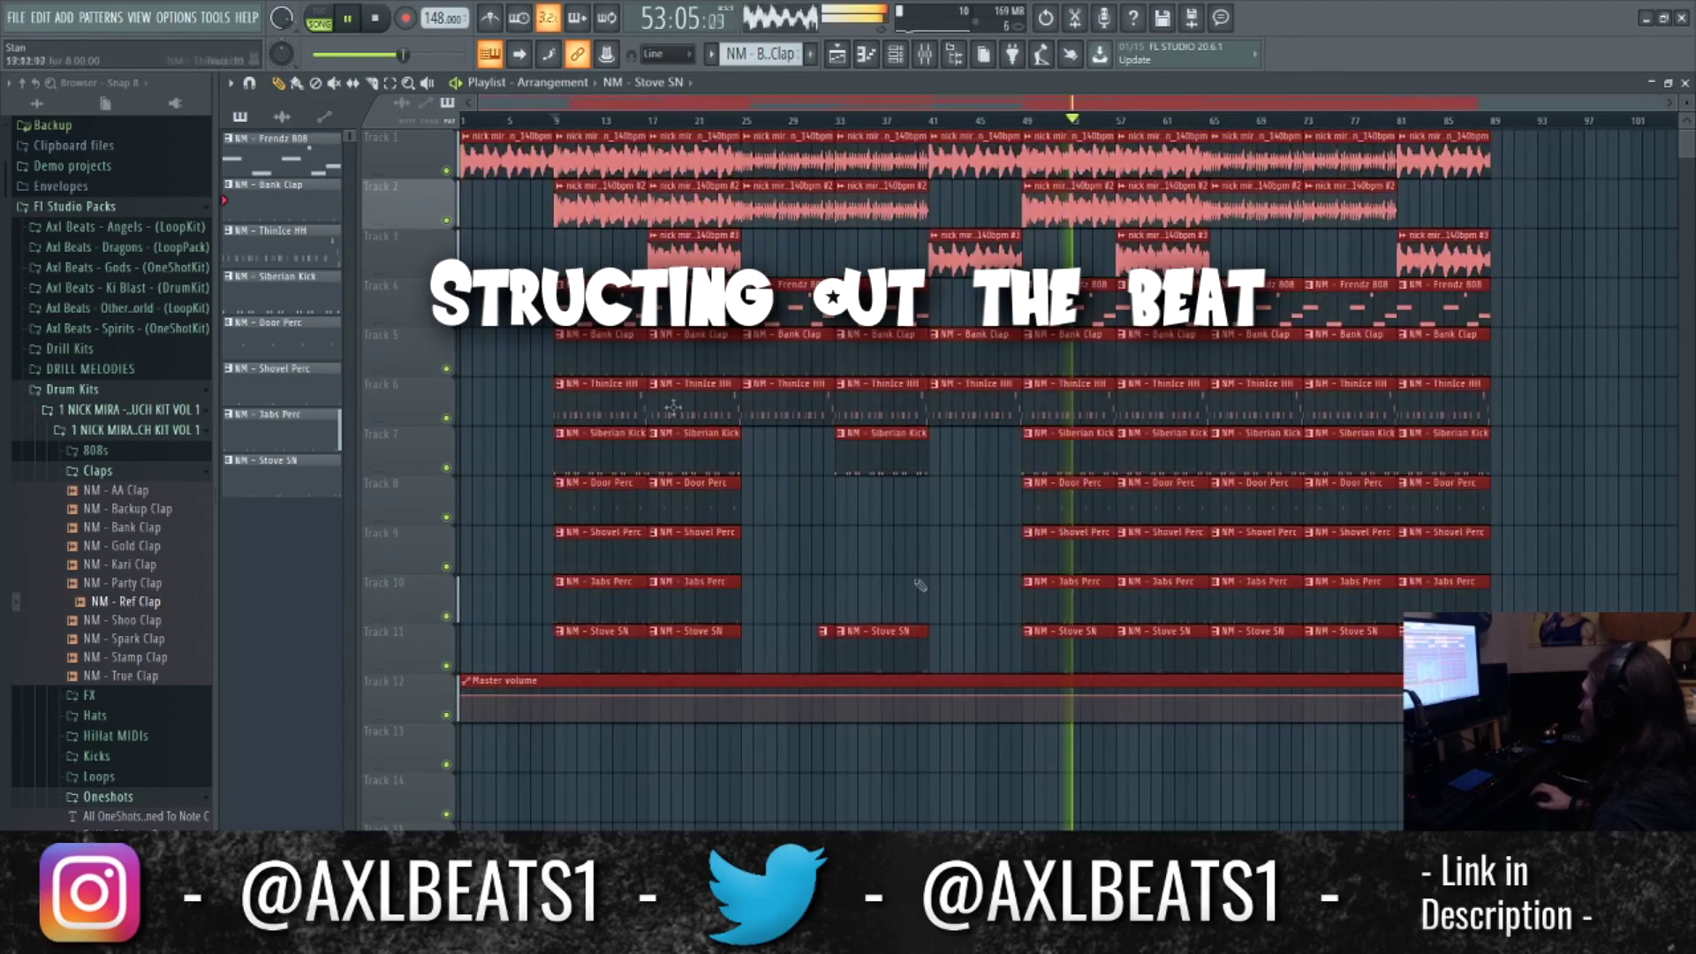
left_click(919, 587, "ctrl")
right_click(1250, 337)
right_click(1254, 556)
right_click(1255, 499)
left_click_drag(1048, 627, 558, 305)
key("ctrl+b")
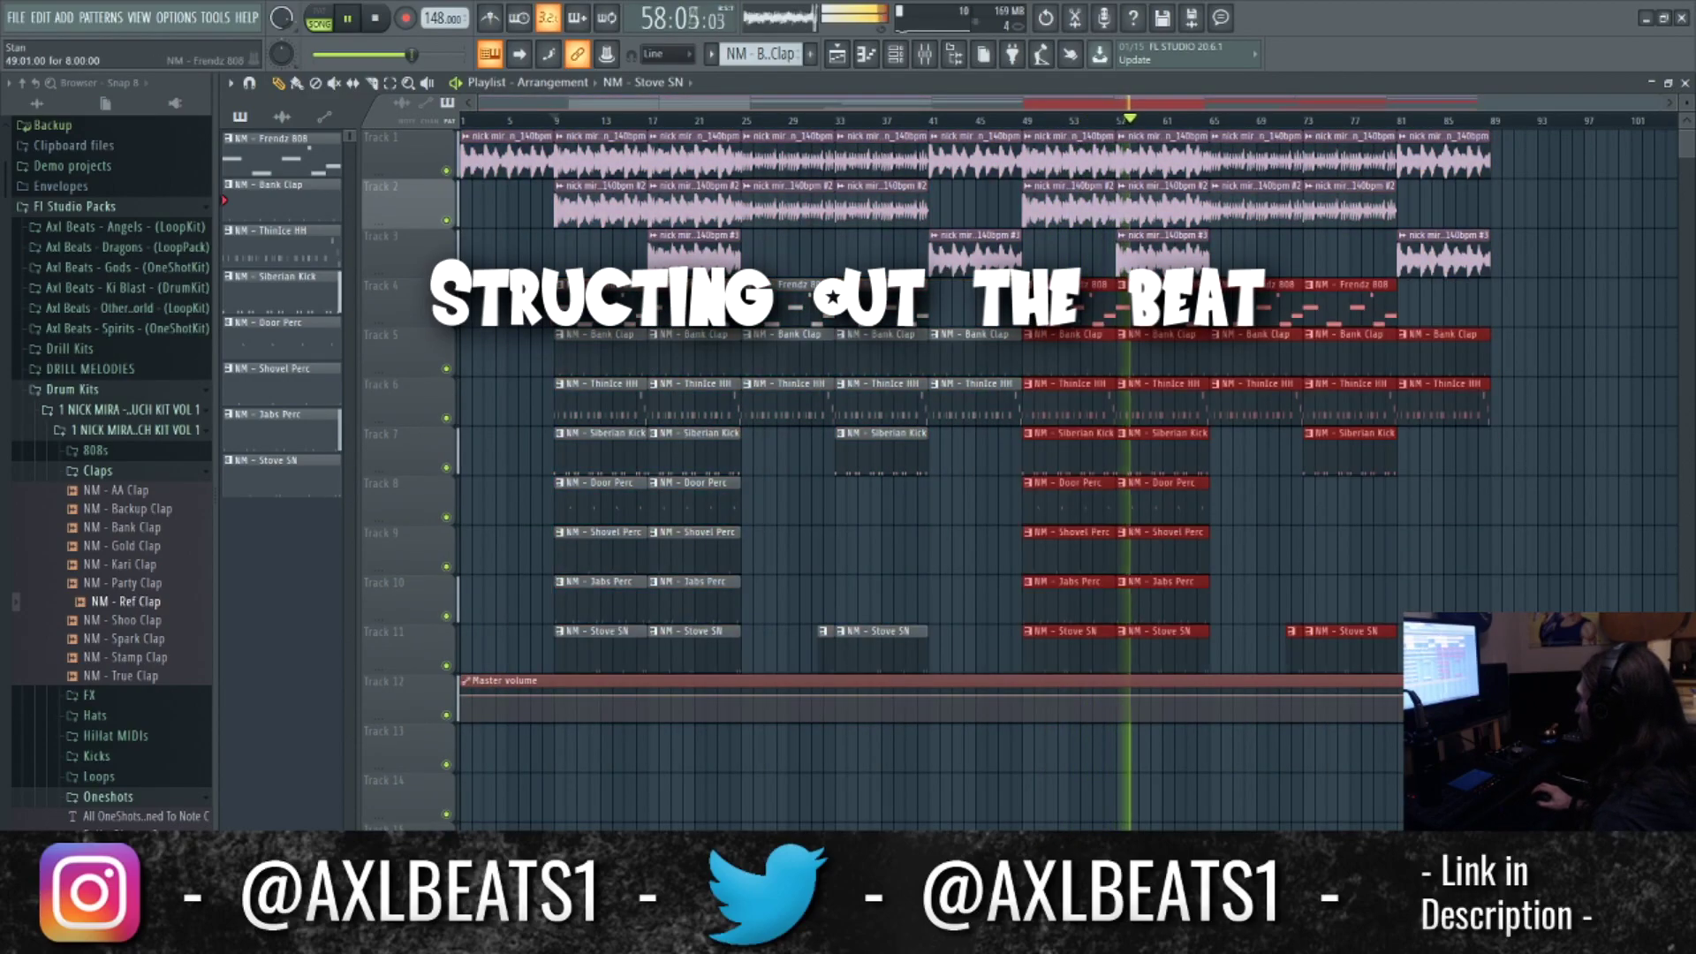
Trim the start of the drum and 808 clips at bar 57 so they begin at bar 58.
scroll(1120, 314, "up", 3)
left_click_drag(1196, 670, 1145, 353)
left_click(1091, 121)
scroll(1117, 397, "up", 3)
left_click_drag(1077, 649, 998, 309)
left_click(1041, 121)
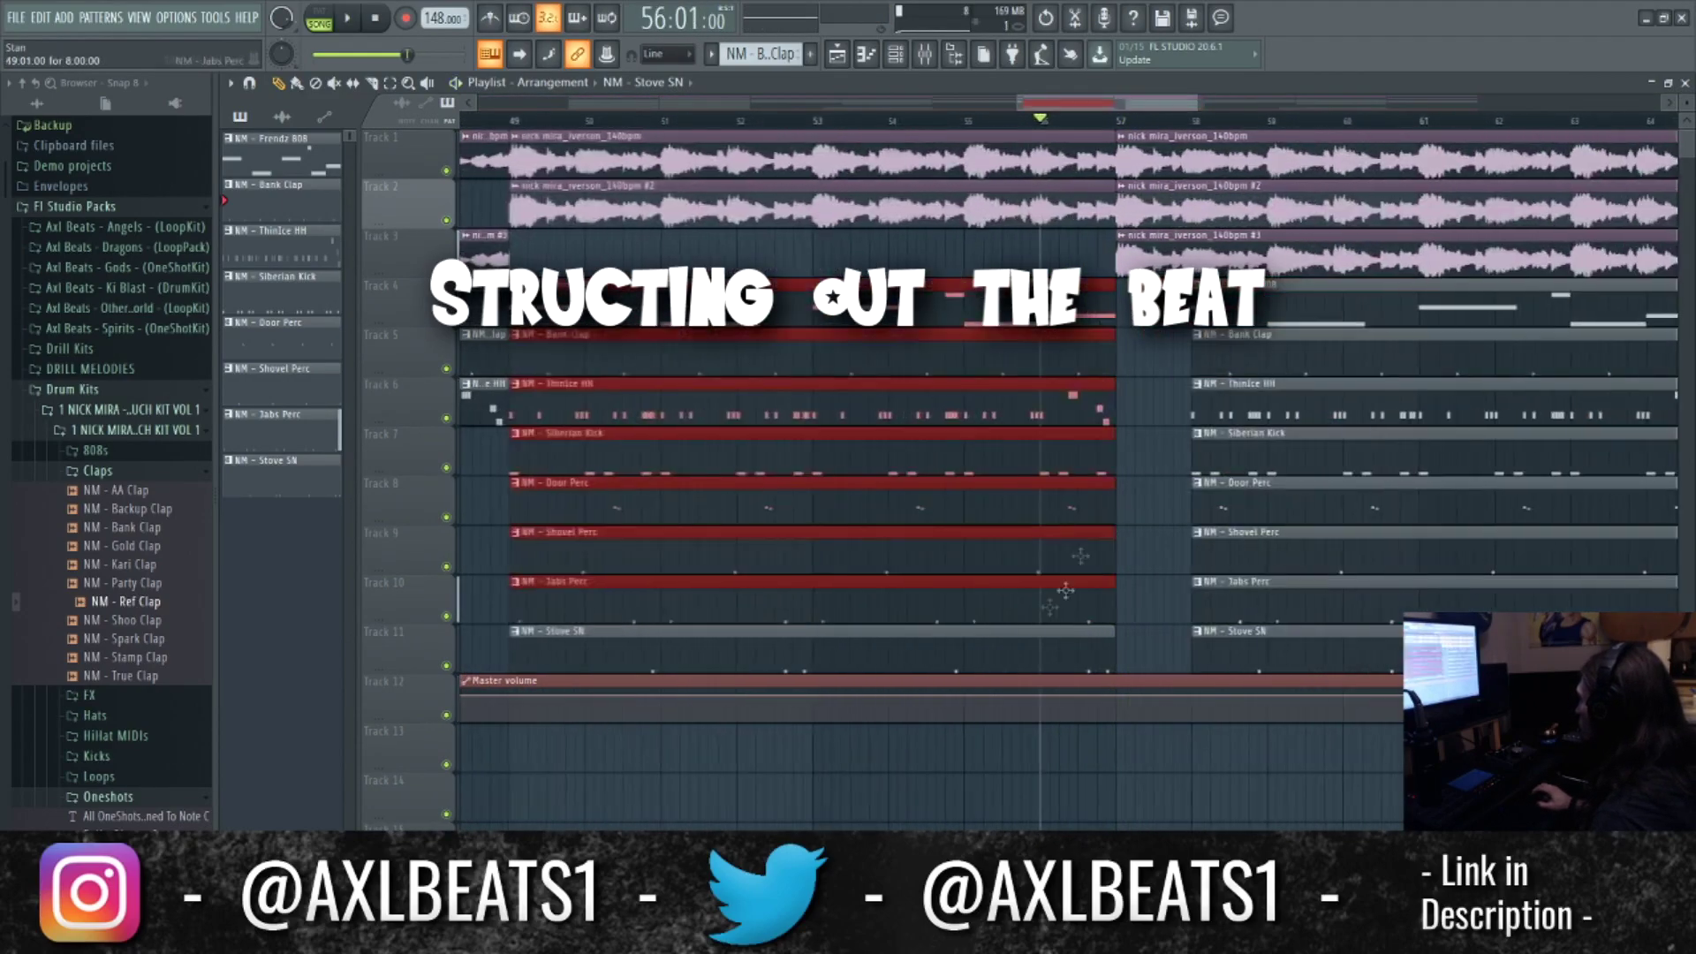
left_click(1148, 530, "ctrl")
Shorten the Siberian Kick, Door Perc, Shovel Perc and Jabs Perc clips starting at bar 49 to end at about bar 56.
left_click_drag(1114, 441, 1039, 441)
left_click_drag(1114, 541, 1077, 594)
left_click_drag(1113, 492, 1077, 494)
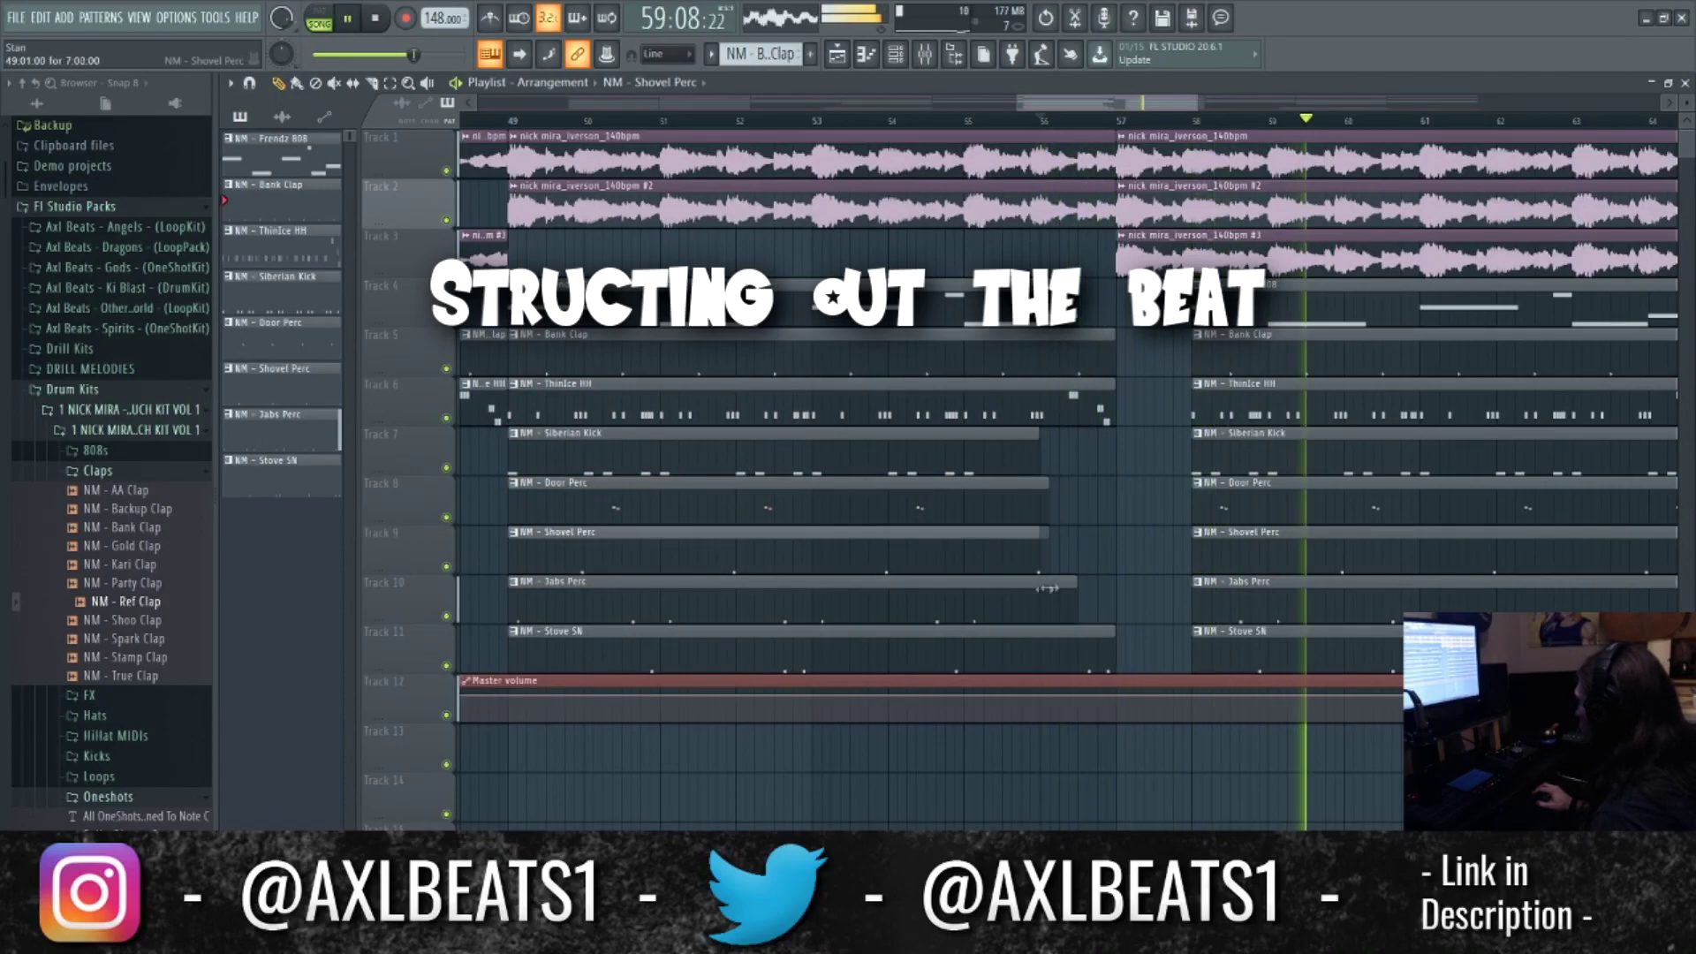
left_click_drag(1076, 597, 1038, 596)
scroll(1137, 574, "down", 2)
Set the playback position to bar 55 and isolate the three melody tracks, Insert 1 to 3, in the mixer.
left_click(1065, 121)
left_click_drag(1686, 103, 1686, 115)
left_click(1065, 292, "ctrl")
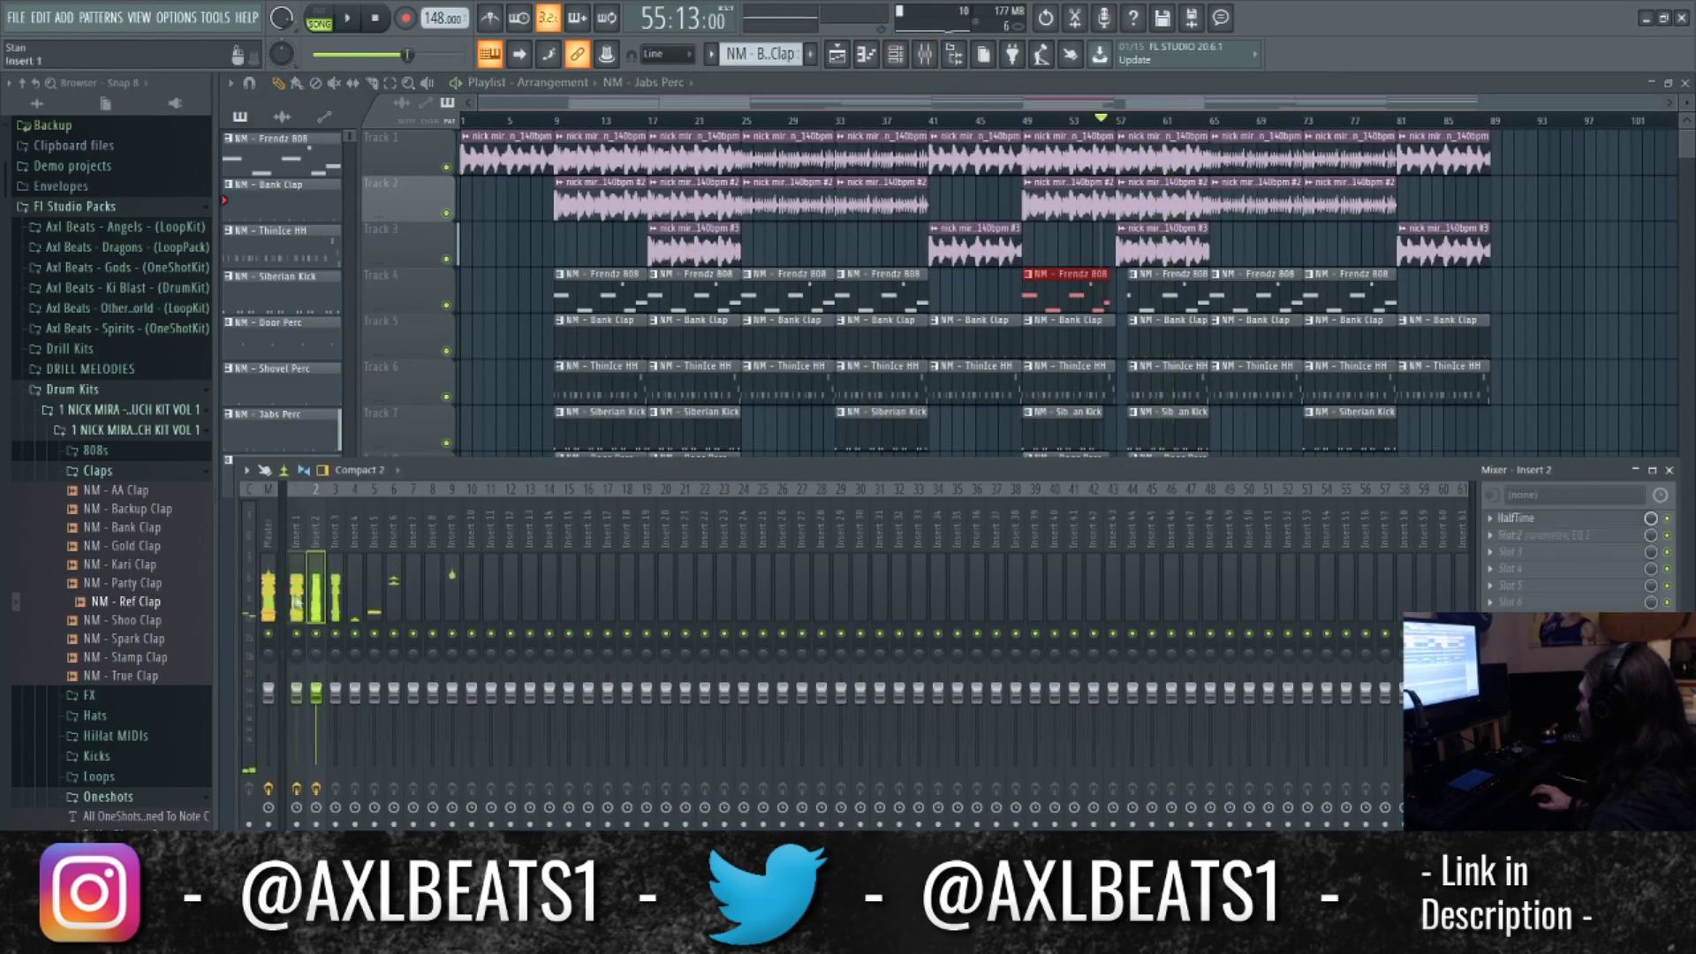
right_click(297, 634)
right_click(298, 634)
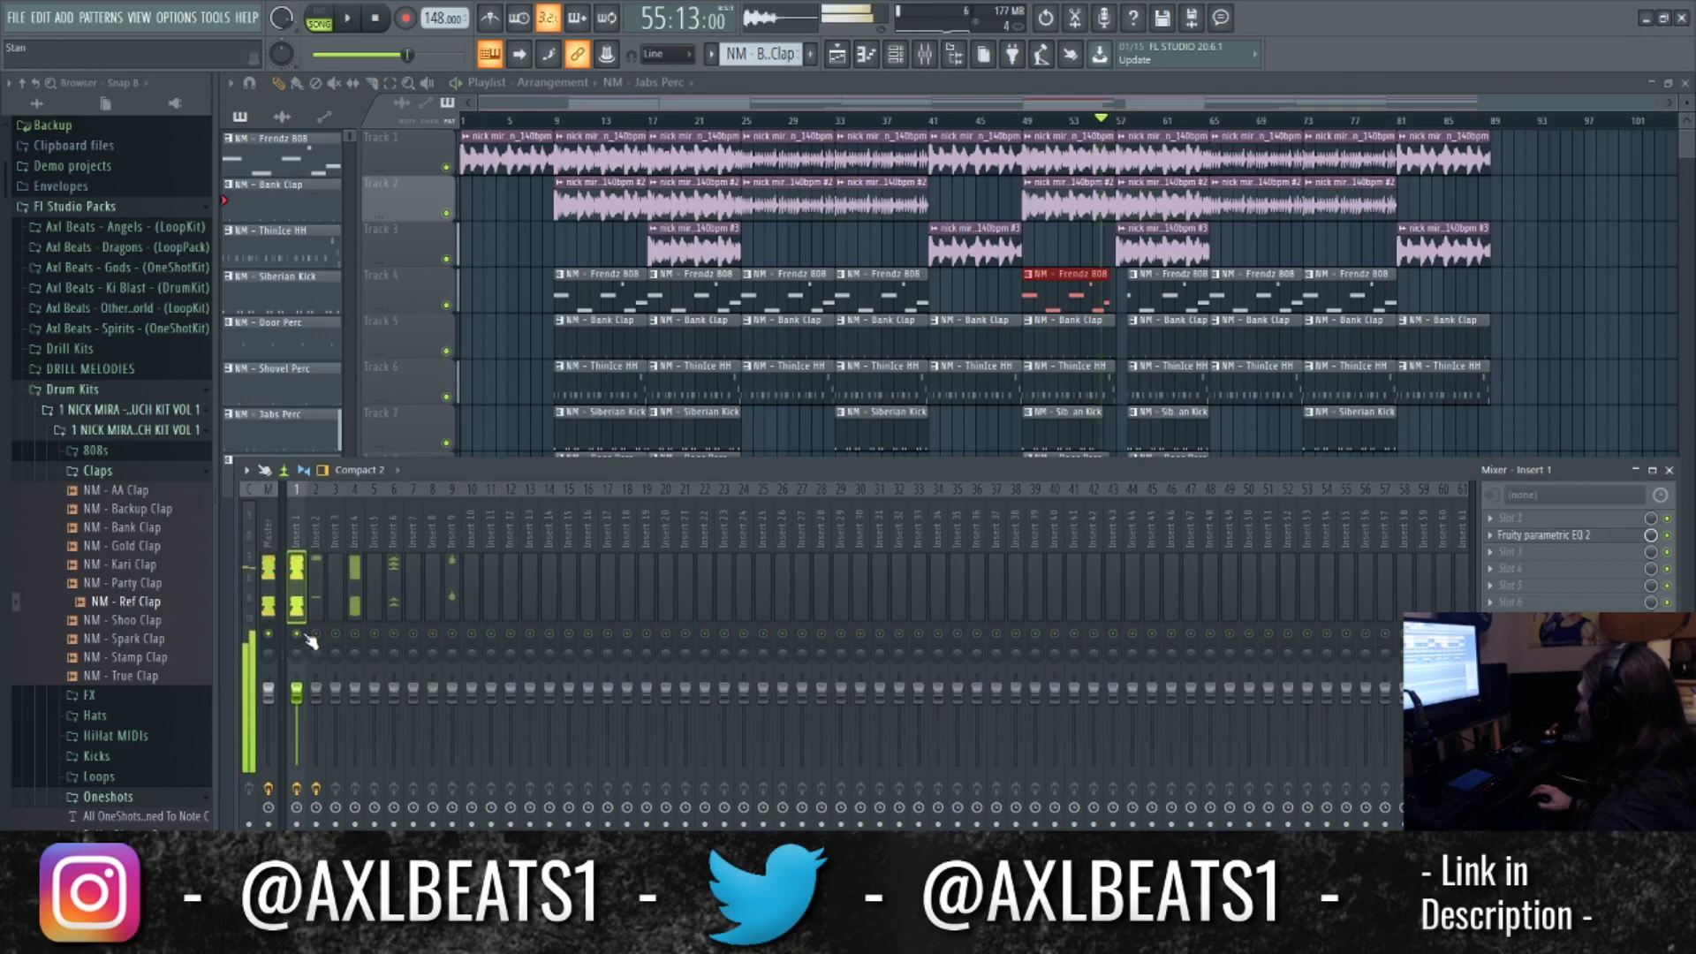
right_click(335, 633)
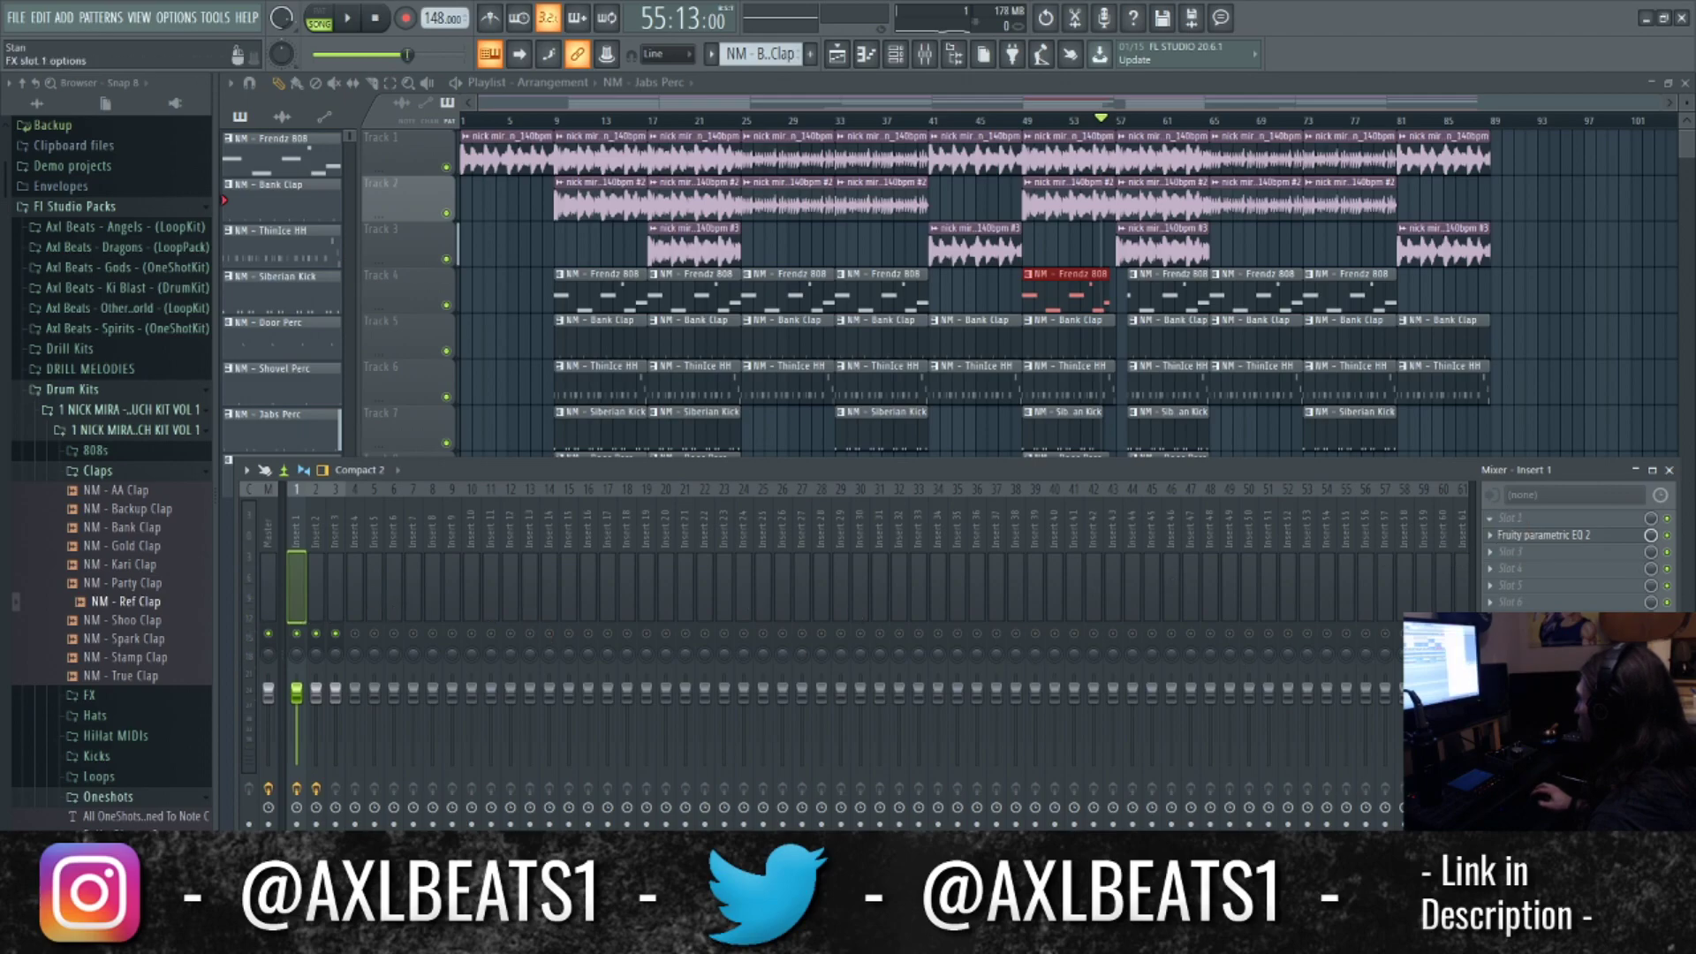
Add ValhallaVintageVerb to Insert 1 with a 16.0 % mix and a 3.31 s decay.
key("space")
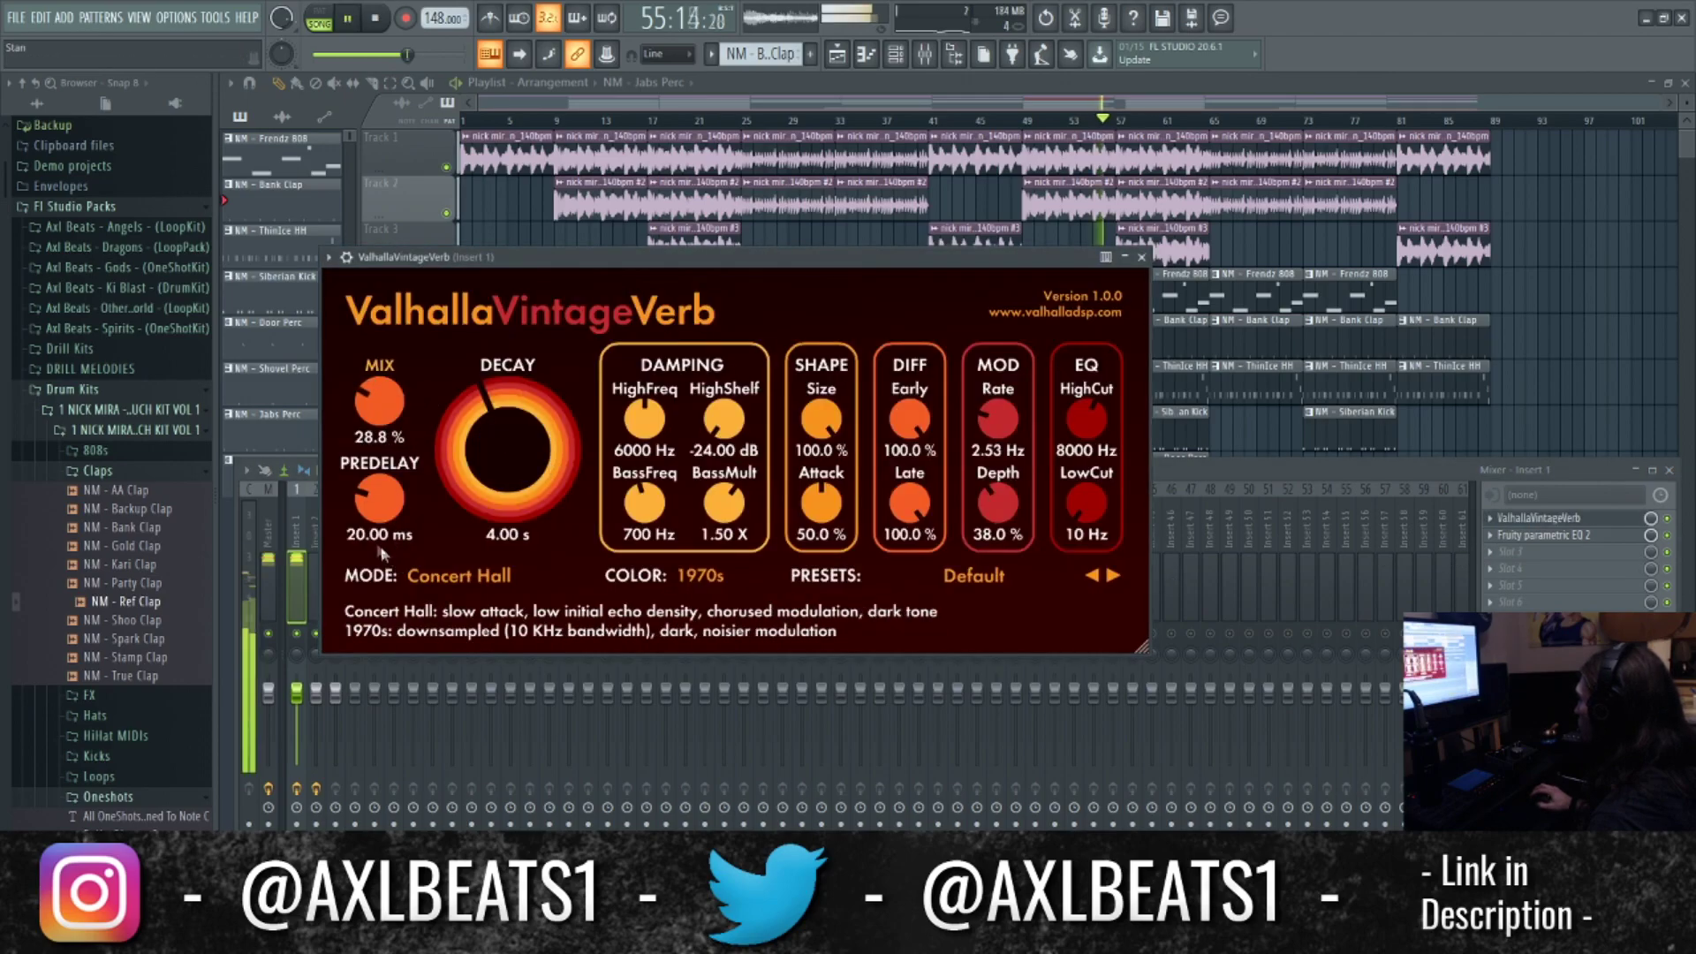
mouse_move(380, 402)
left_mouse_down()
mouse_move(425, 422)
mouse_move(369, 407)
left_mouse_up()
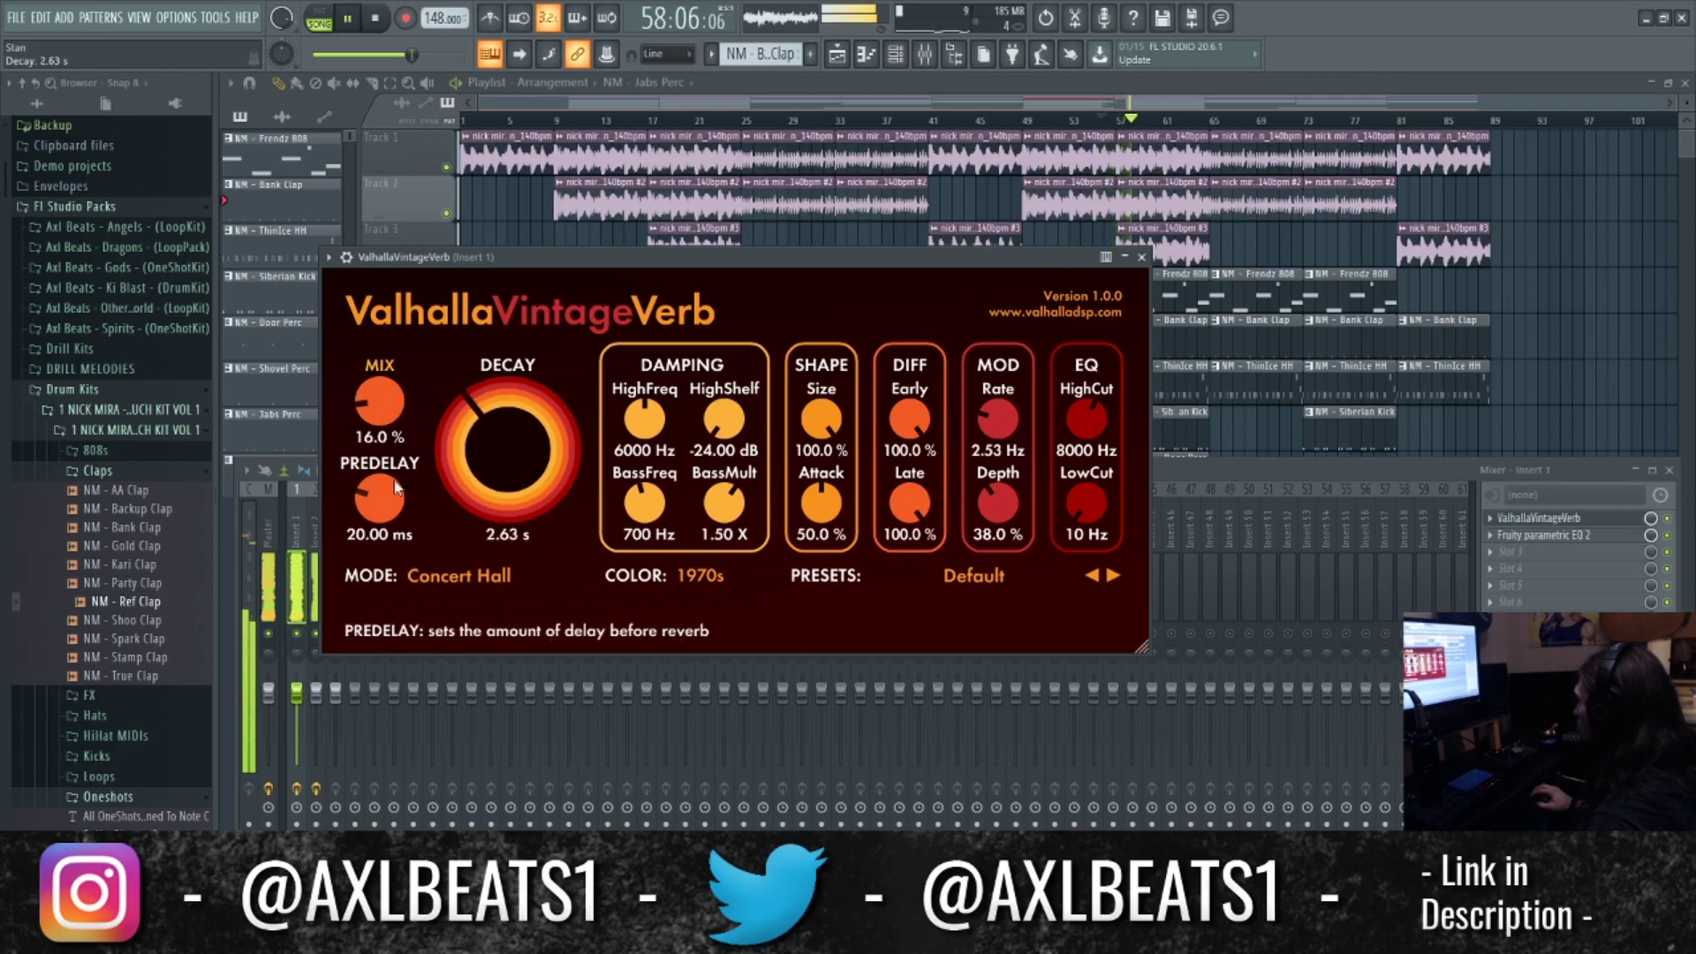
left_click(300, 598)
left_click(466, 421)
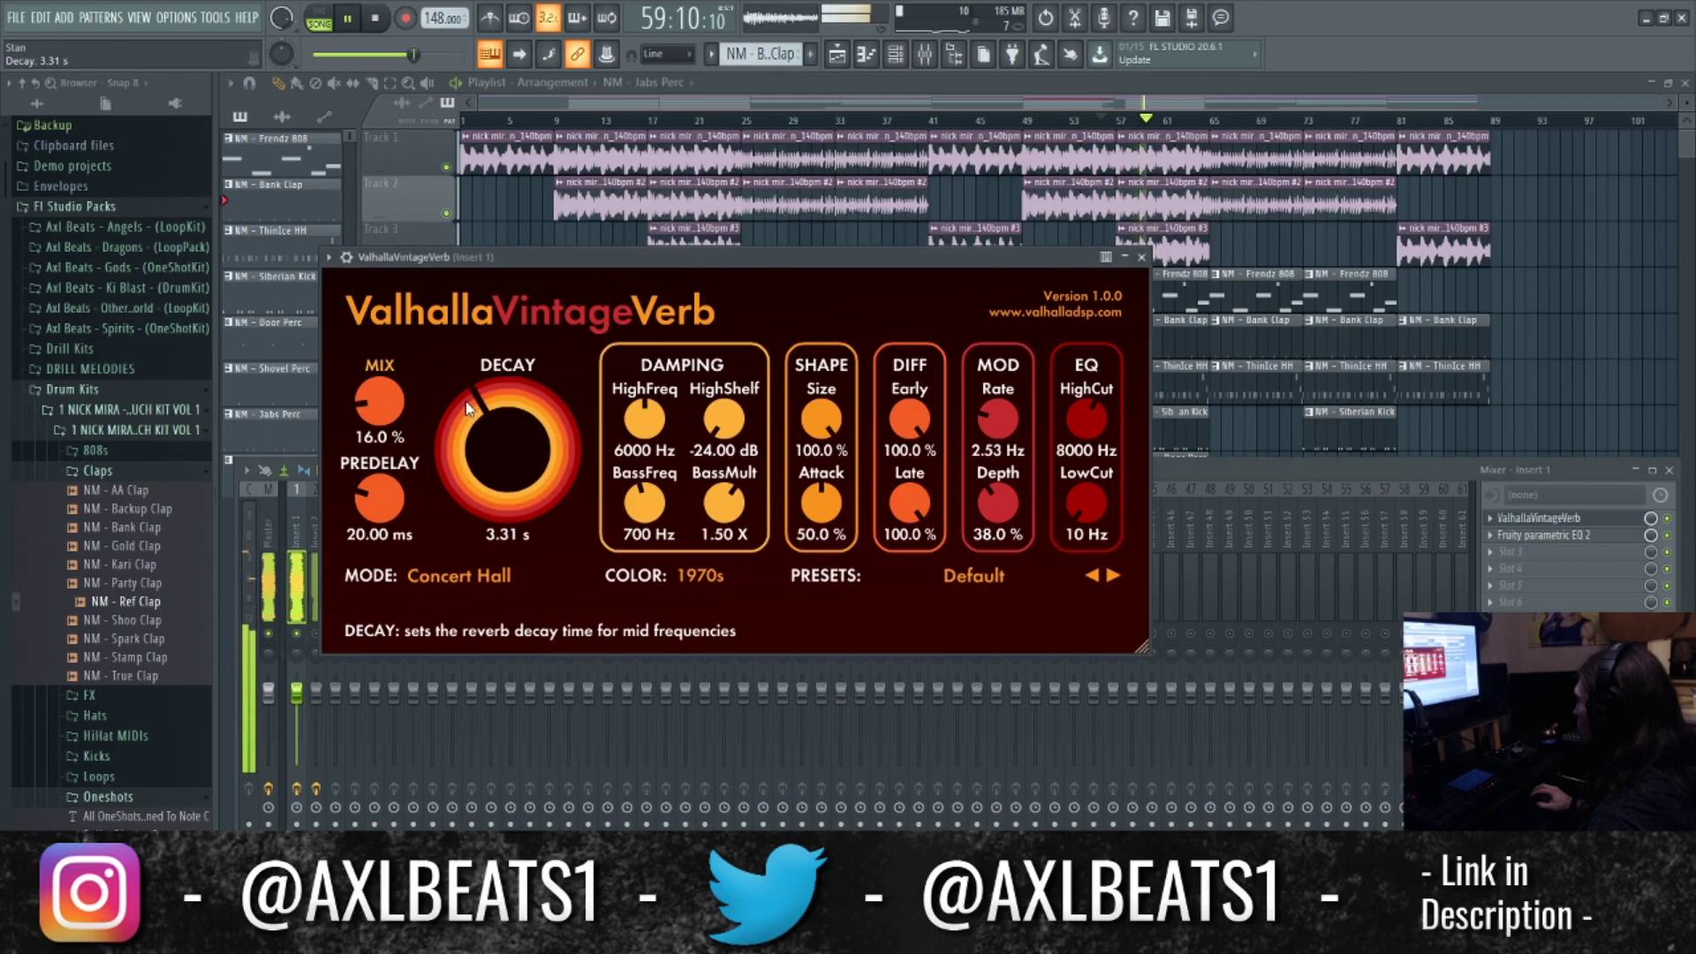
Solo Insert 2 and add Soundgoodizer to its second effect slot, adjusting the amount.
left_click(309, 636)
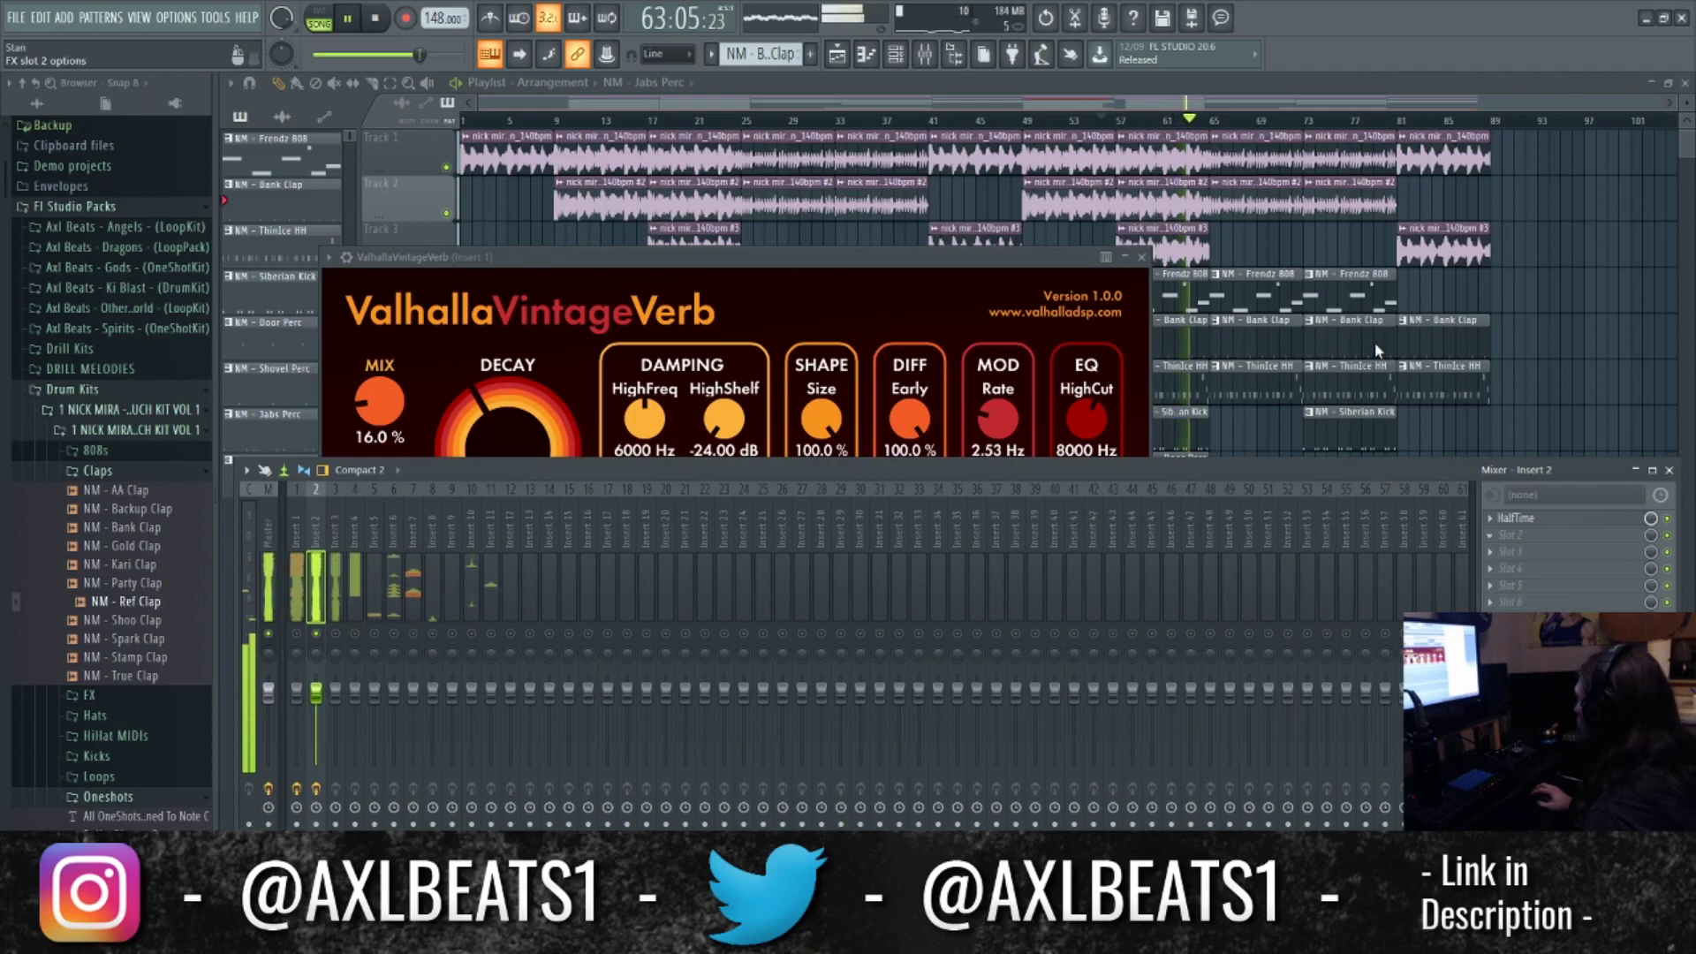
left_click(1378, 631)
left_click(1521, 537)
left_click(1521, 537)
left_click_drag(505, 470, 505, 491)
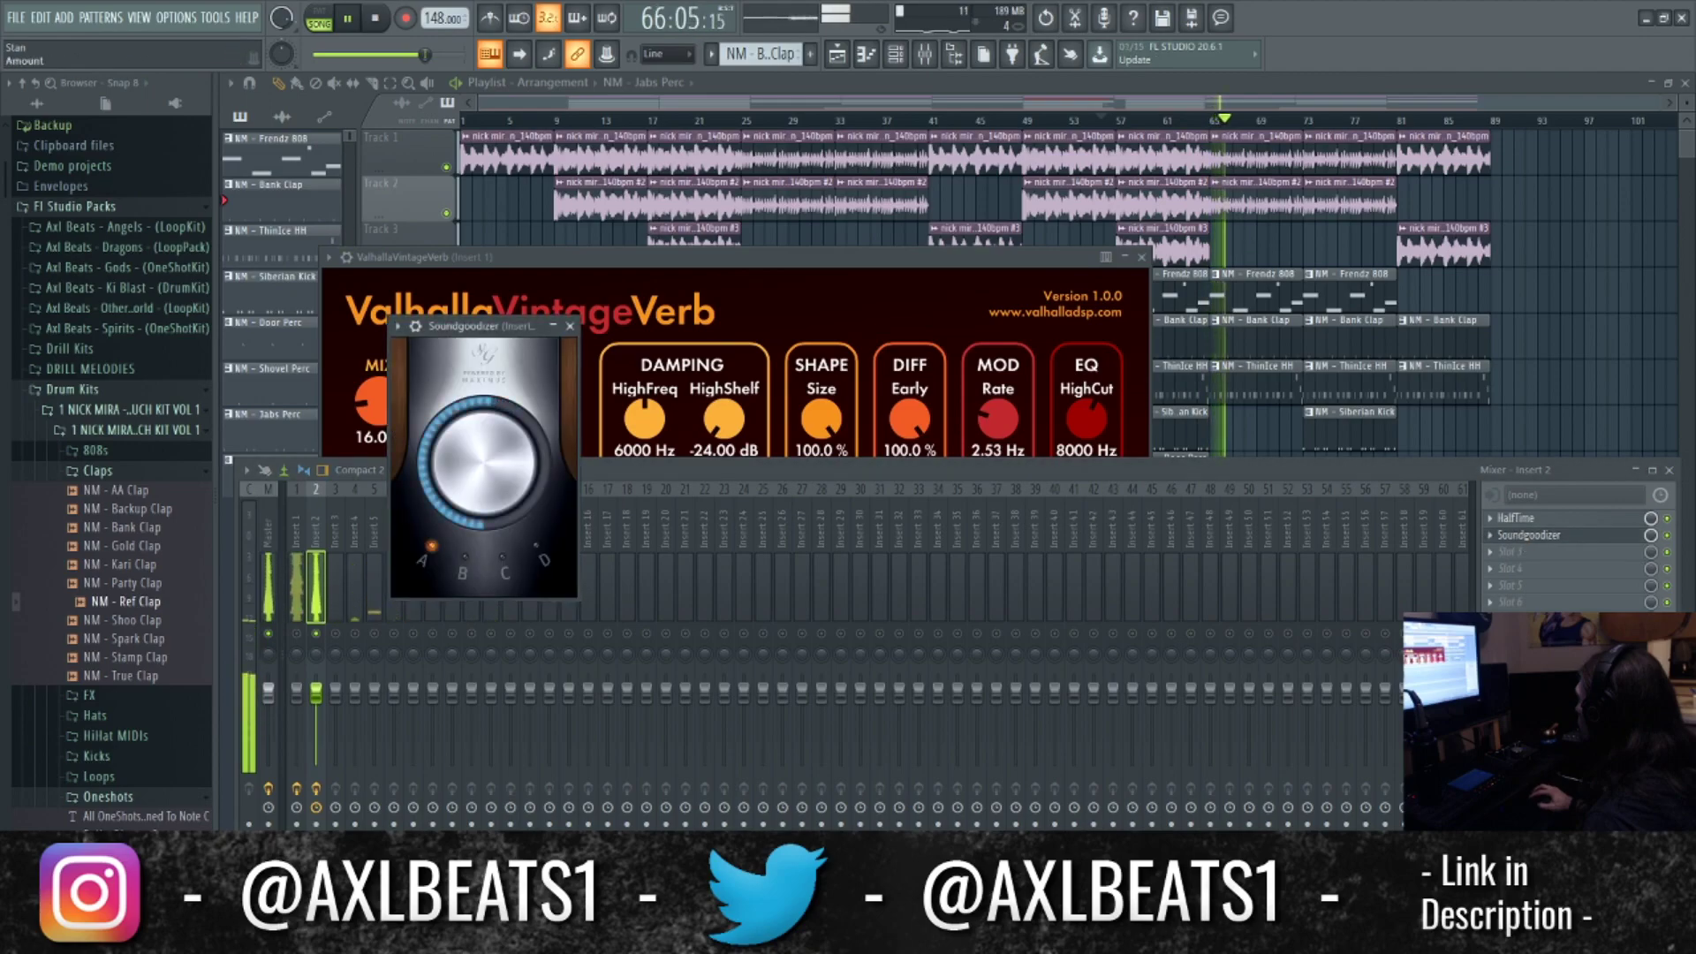
Add FabFilter Saturn to the third slot of Insert 2 and choose the Basic Saturator preset.
left_click(1514, 554)
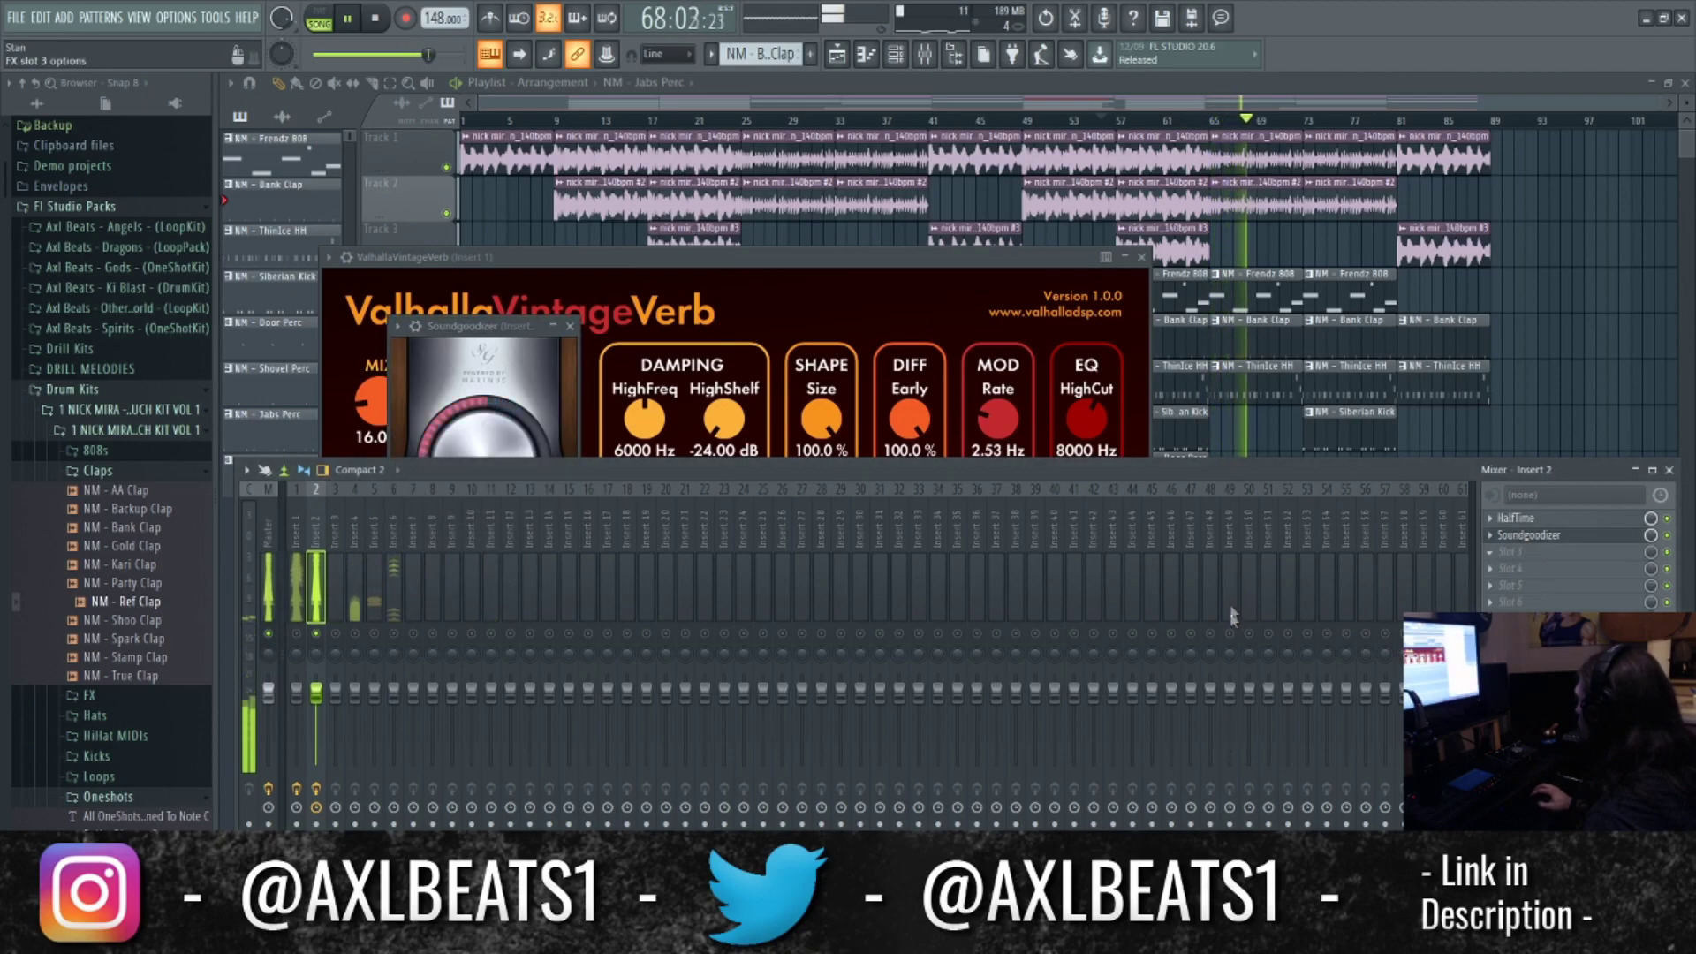
left_click(1226, 489)
left_click(799, 193)
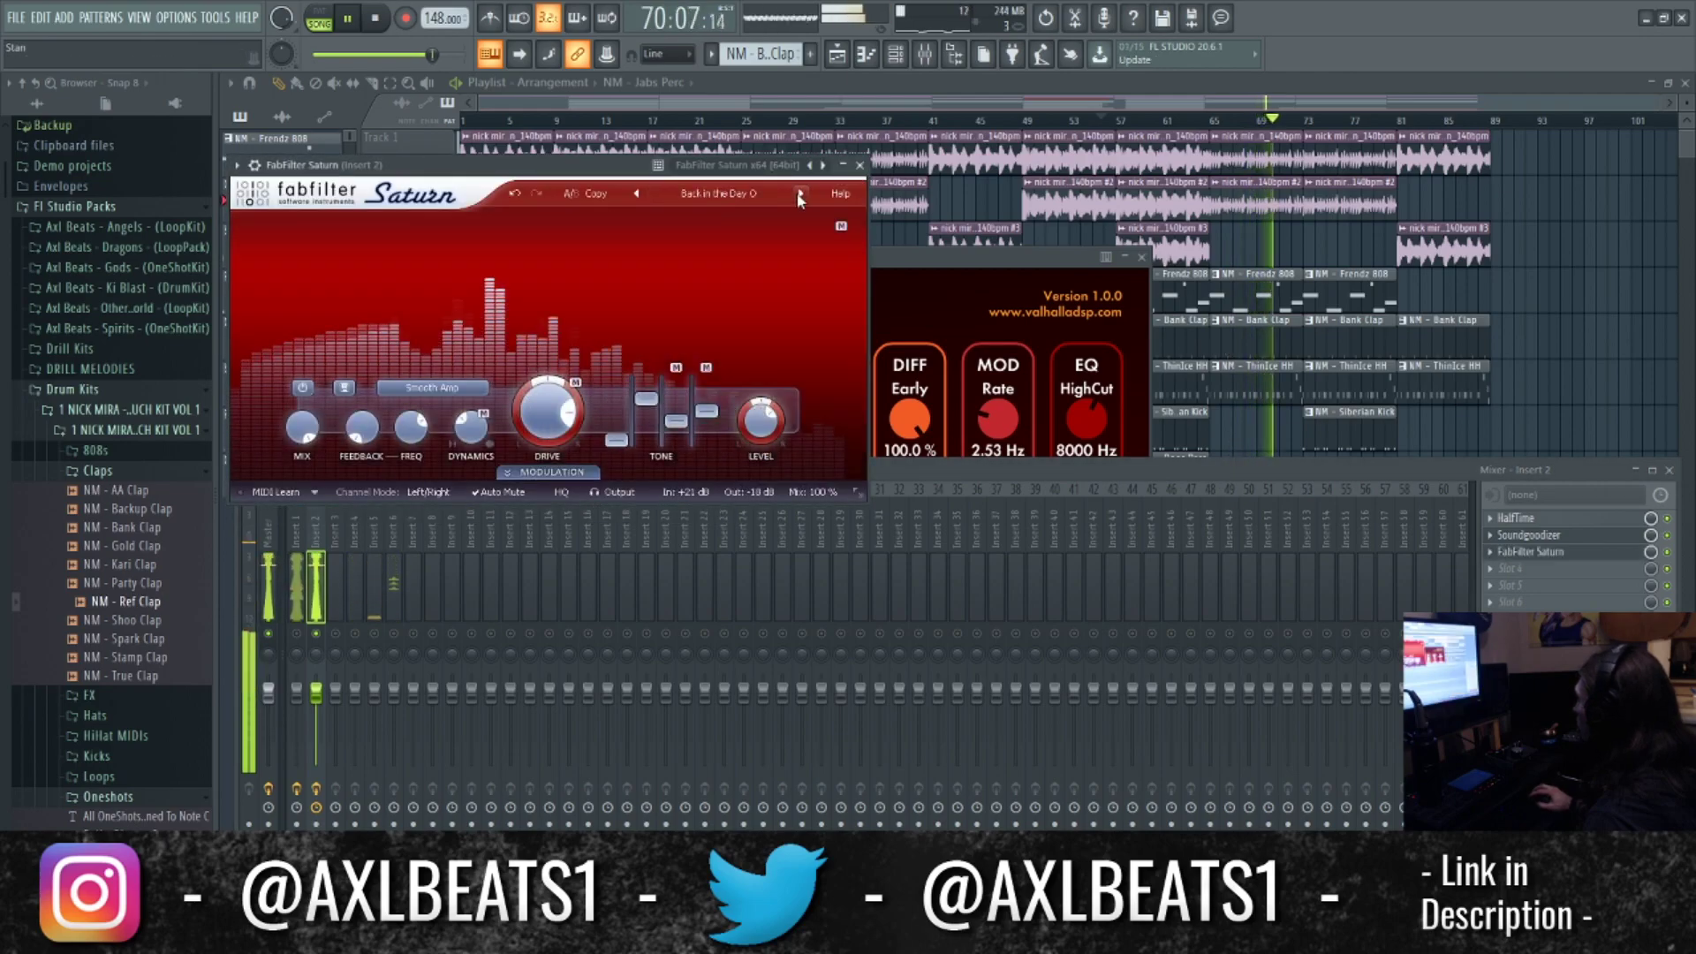
left_click(799, 194)
Add Fruity Stereo Shaper to the fourth slot of Insert 2, lowering the direct channel levels and raising the cross-channel levels slightly.
left_click(1514, 571)
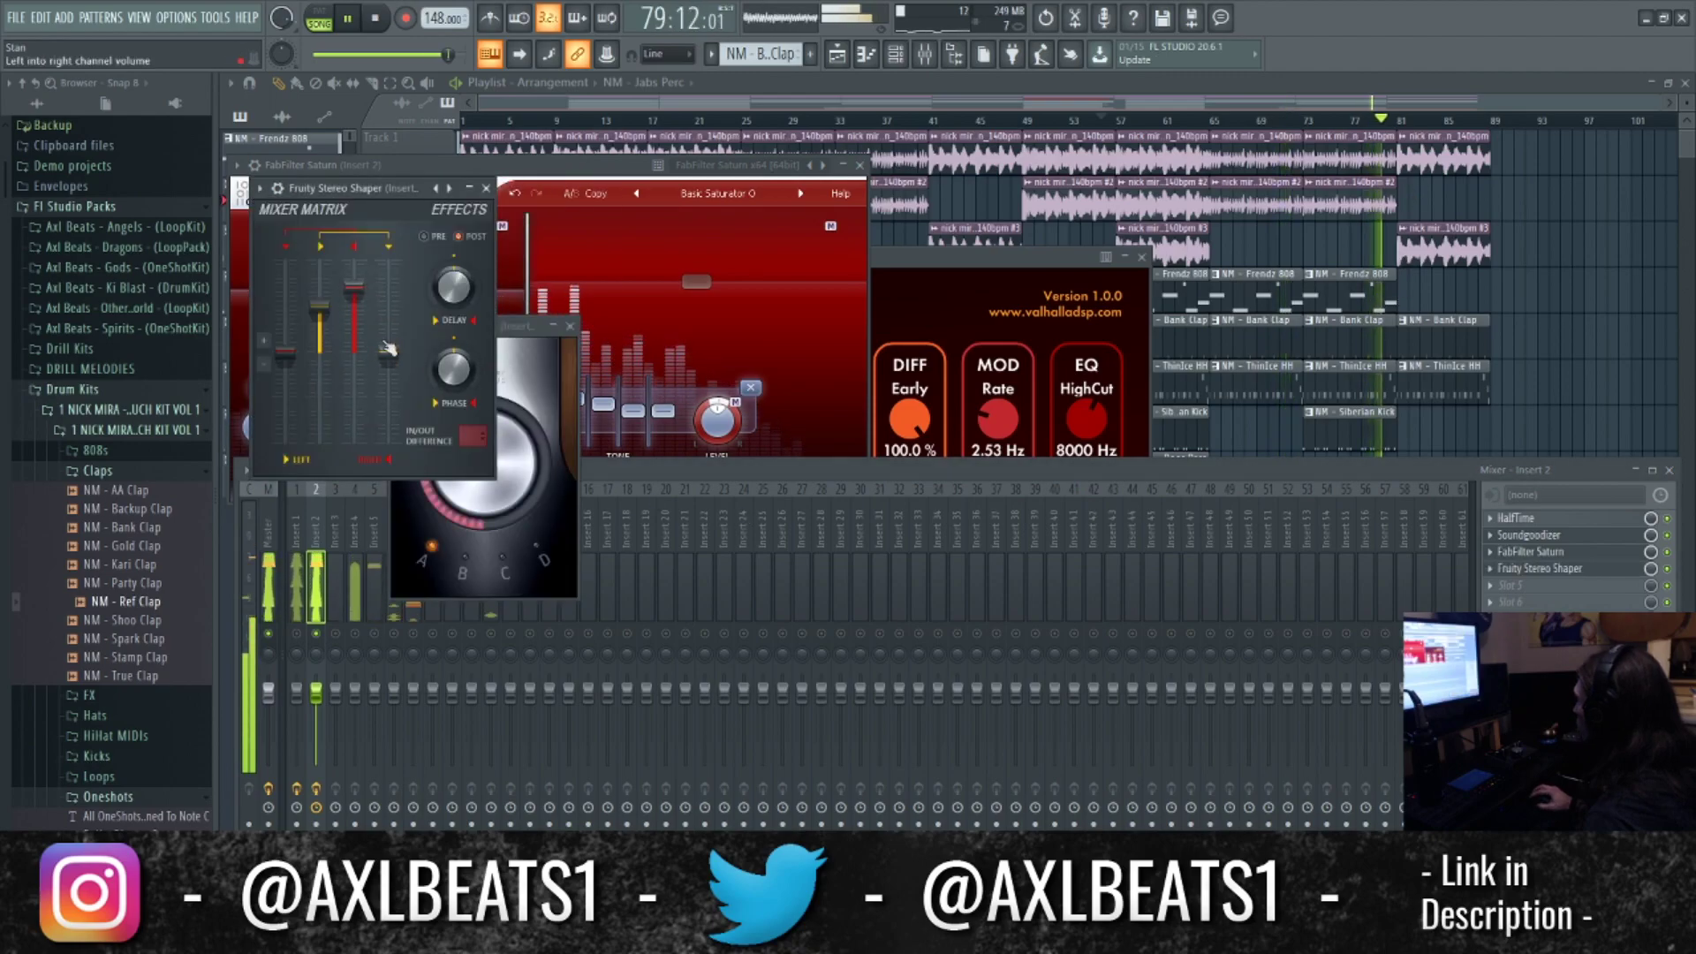
left_click_drag(319, 309, 319, 318)
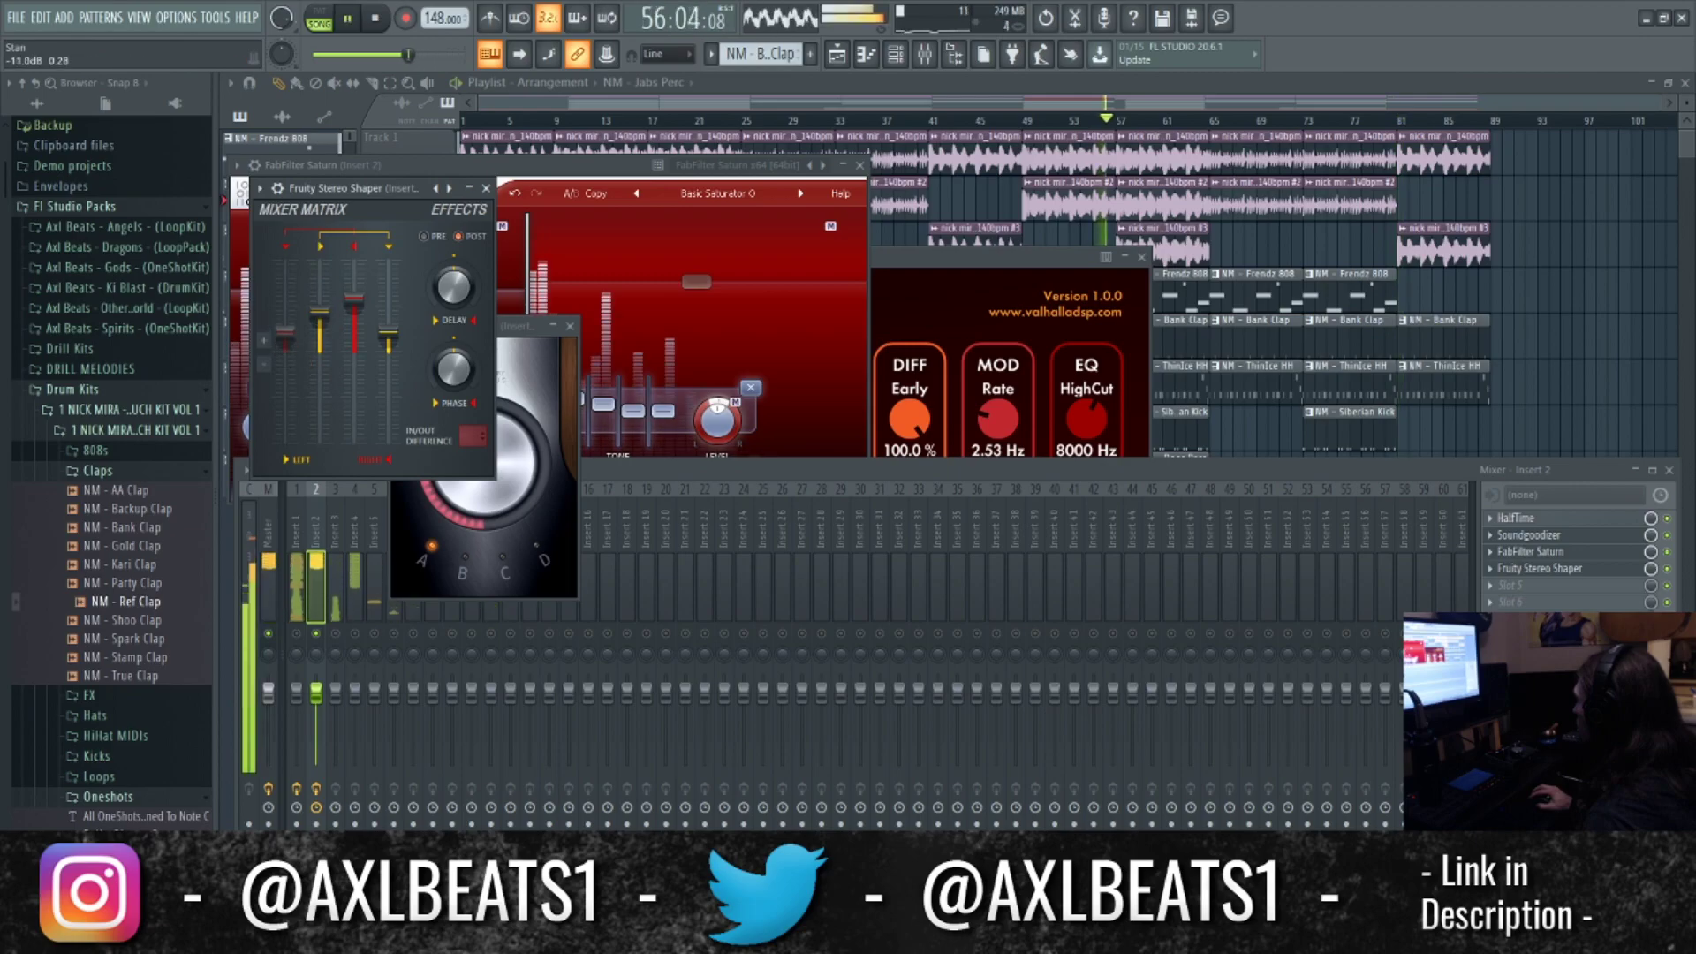
left_click_drag(354, 300, 354, 307)
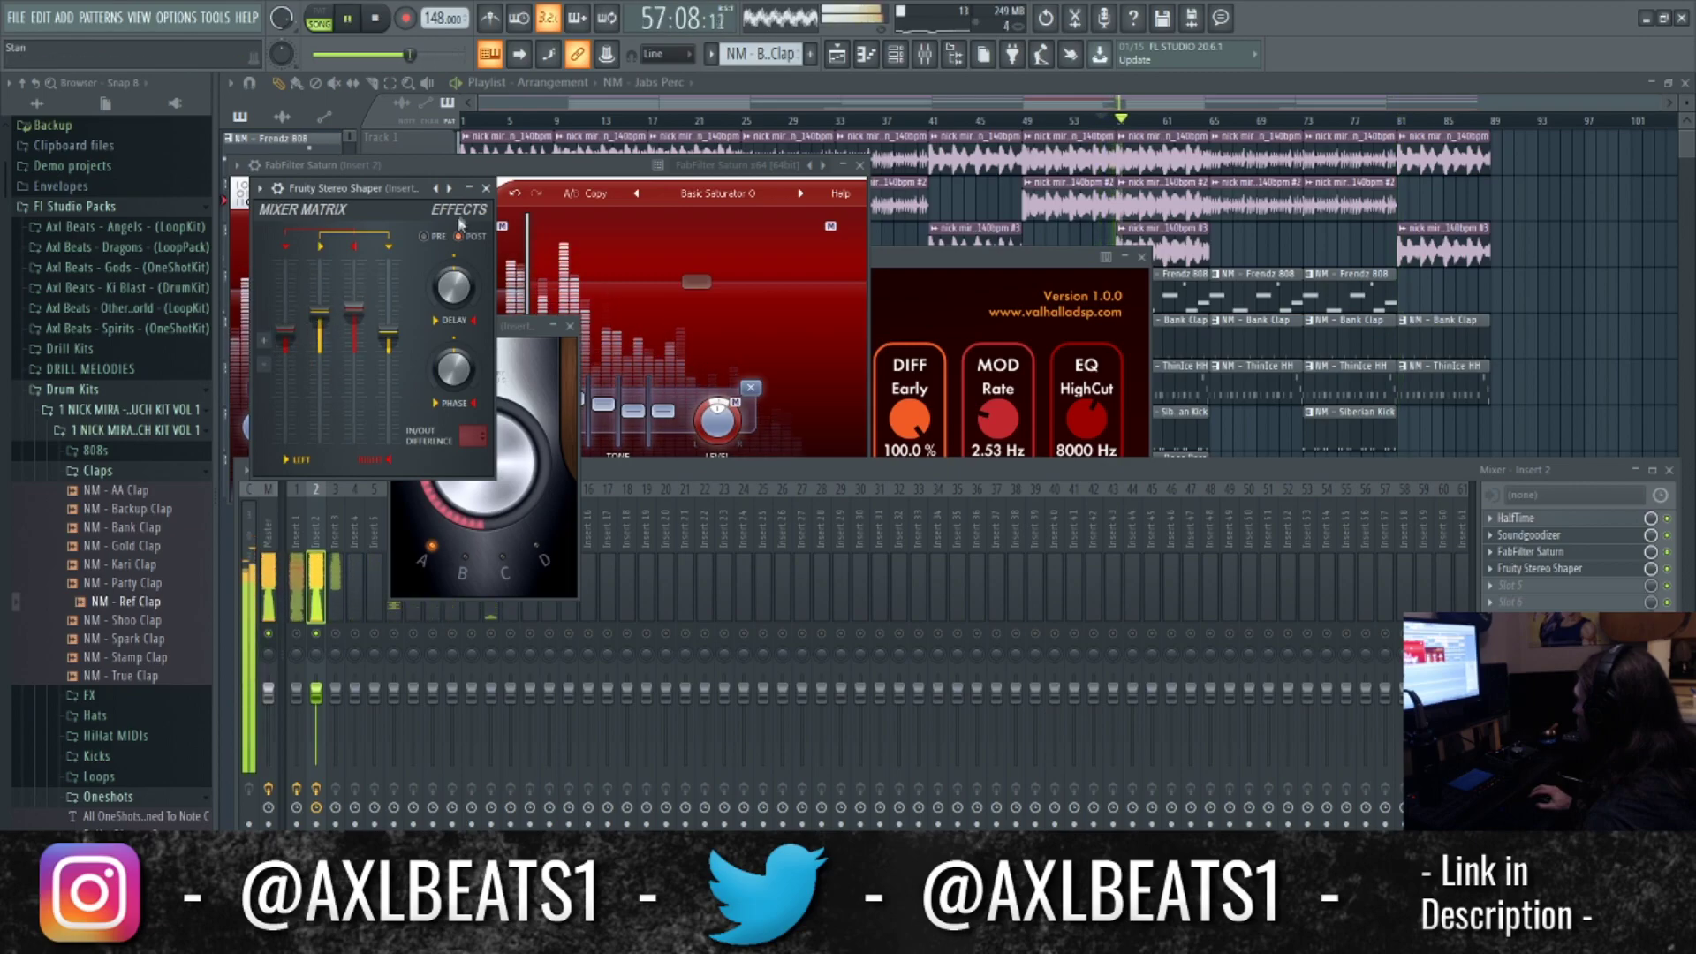
Close the effect and mixer windows and place a nick mira_iverson_140bpm #2 clip in bars 1 to 8 on track 2.
left_click(485, 188)
left_click(864, 168)
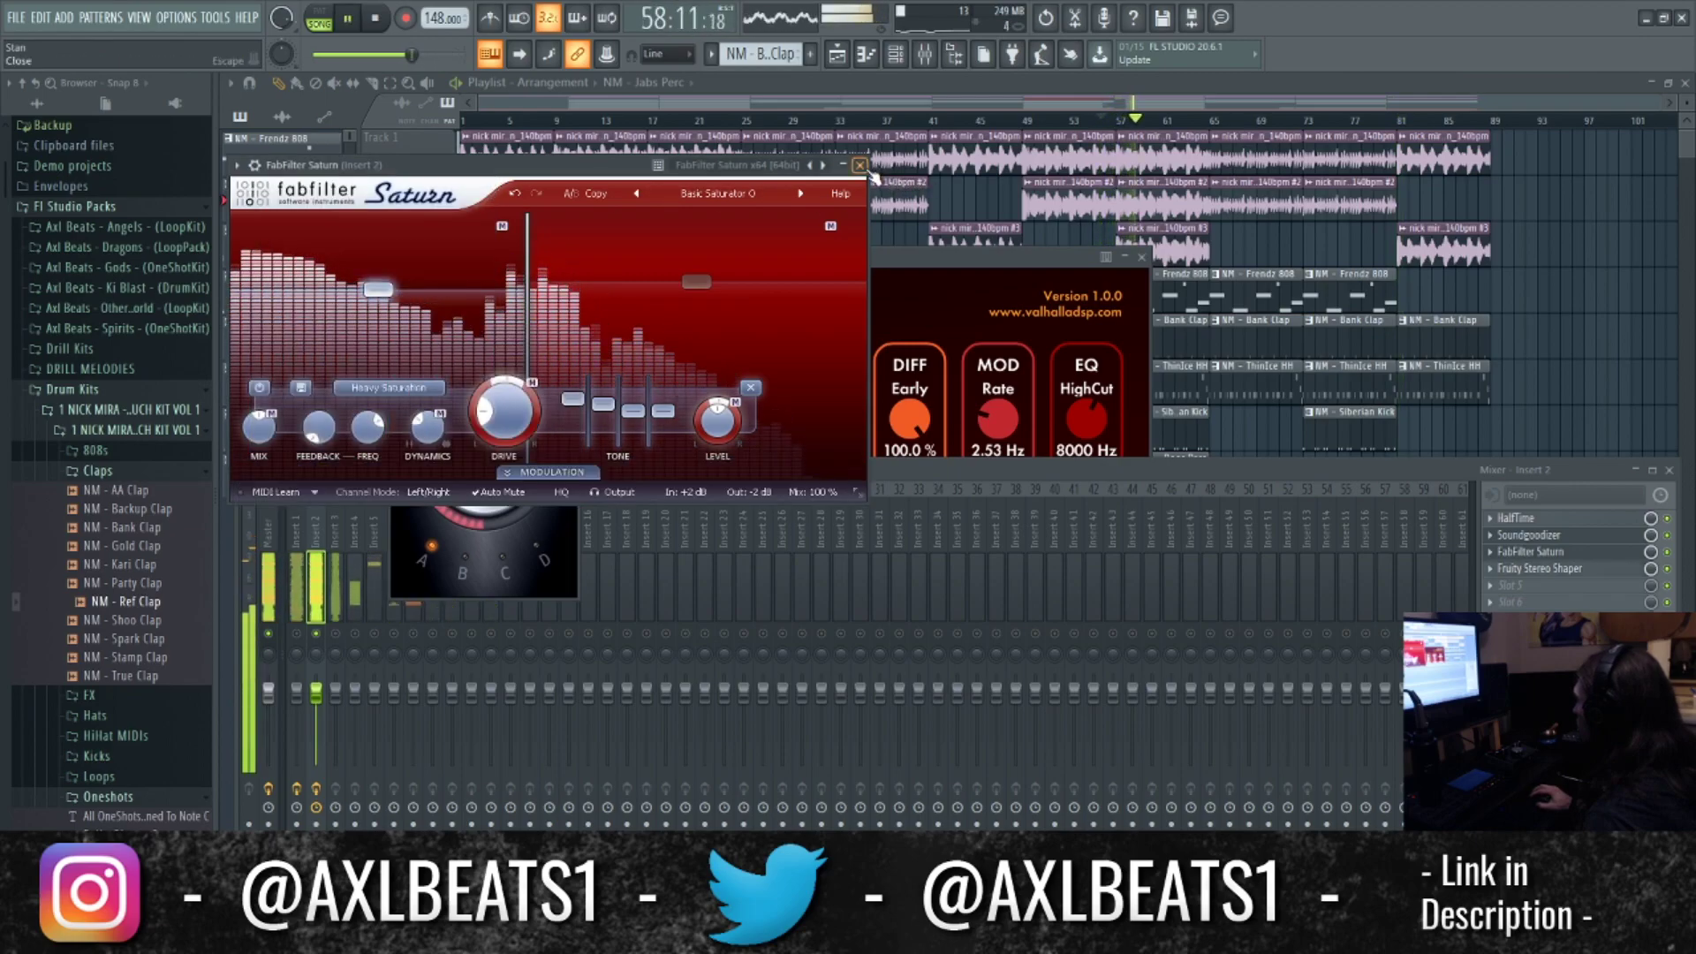
left_click(861, 166)
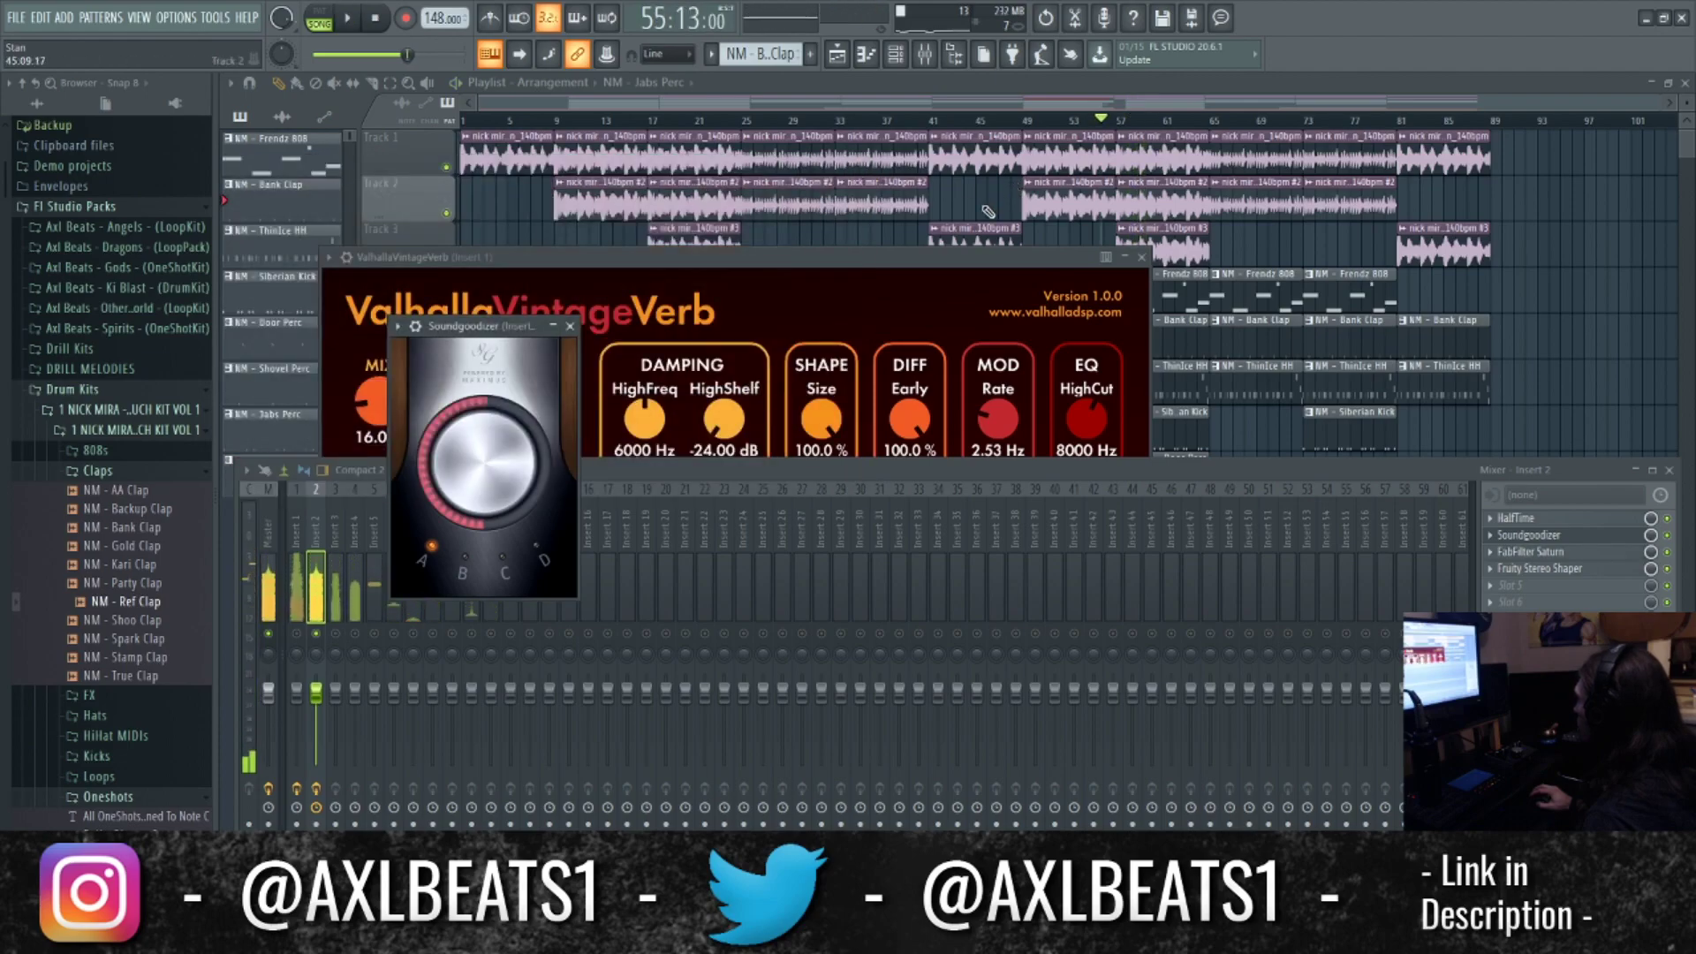
key("F12")
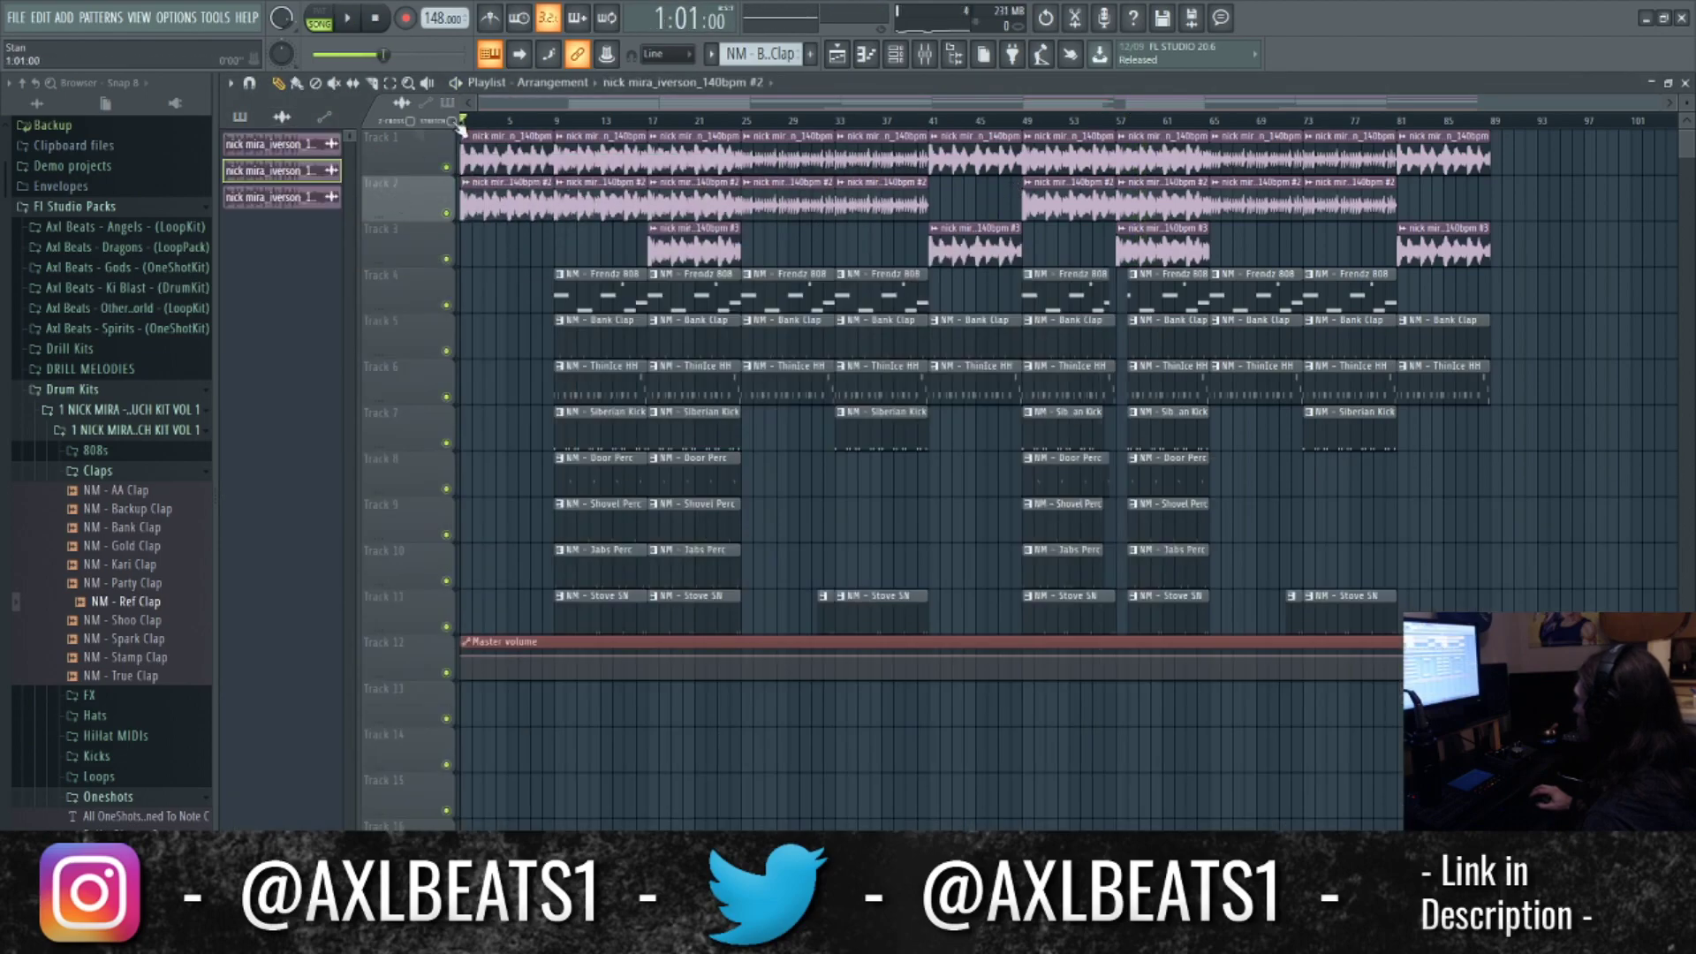
Create an automation clip for Insert 1's volume and shape it as a fade-in from zero to 76% at bar 8.
key("space")
left_click(924, 54)
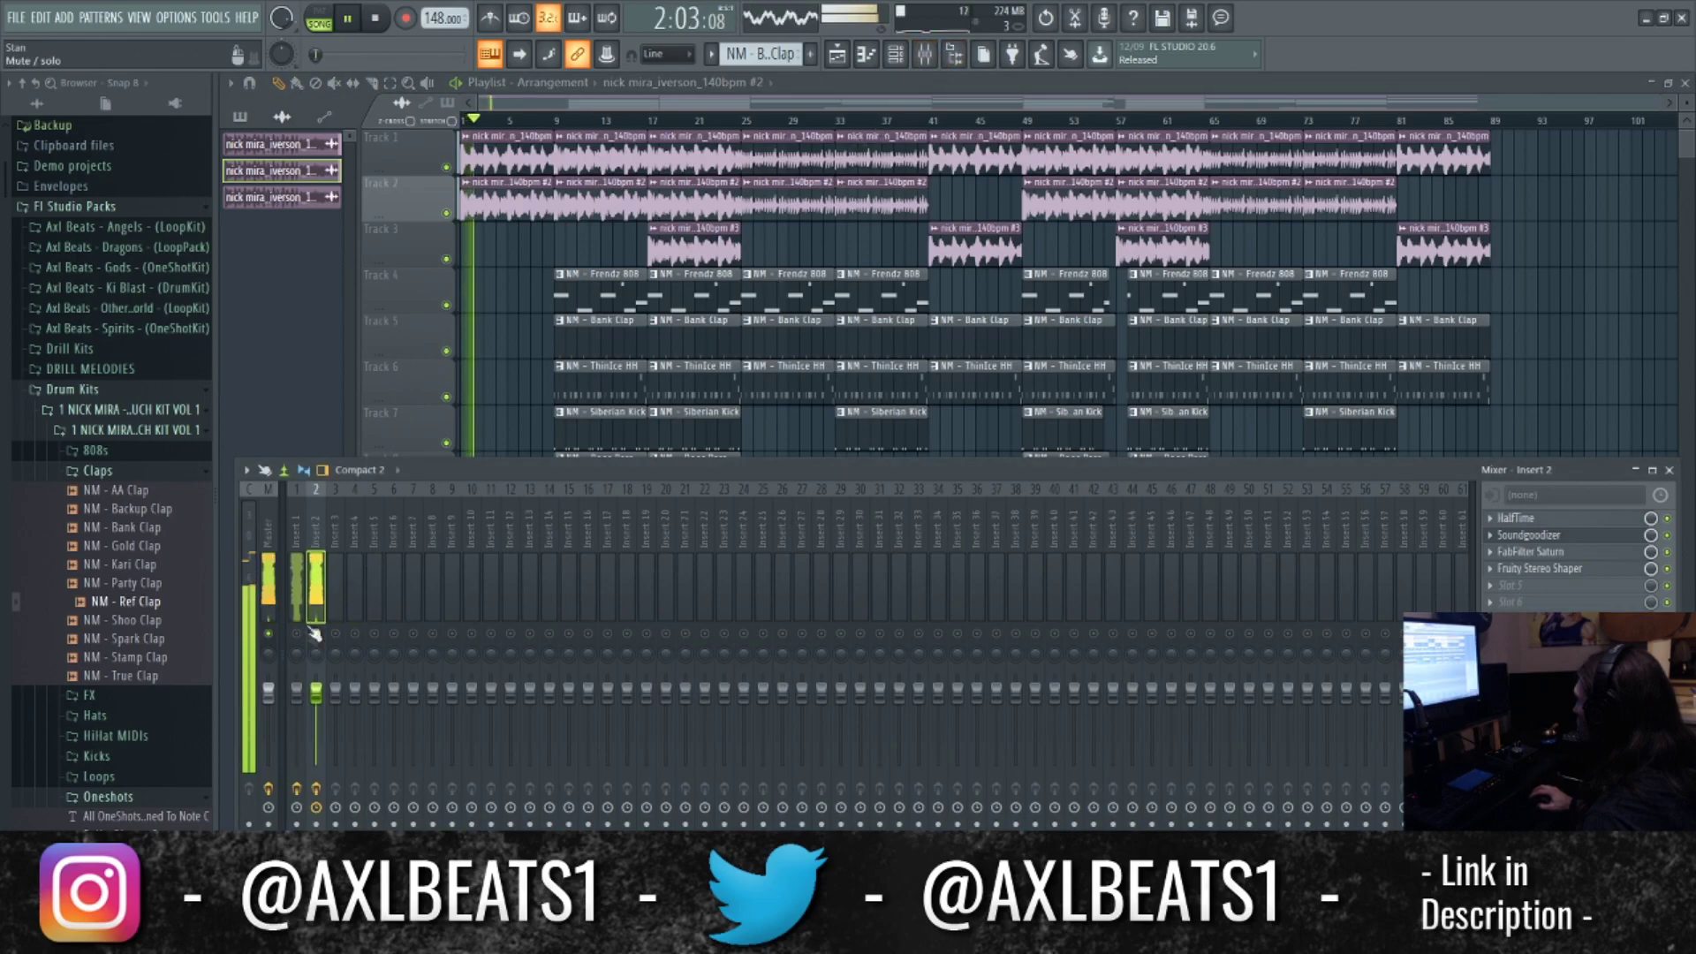
left_click(295, 603)
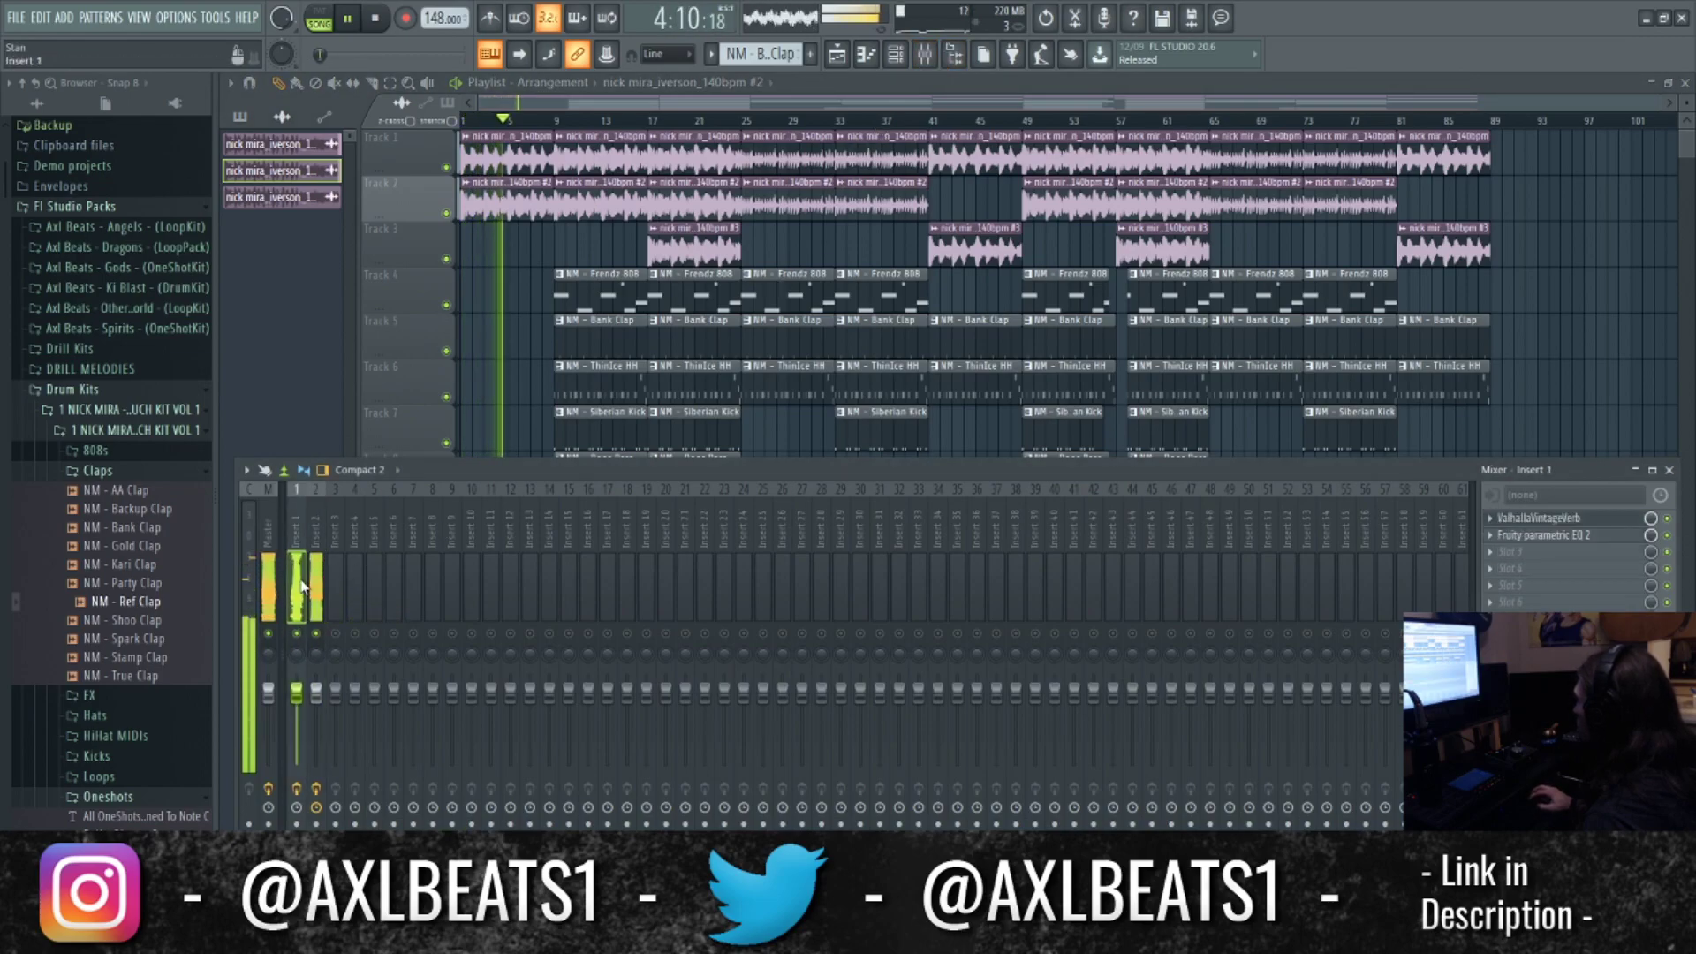
key("space")
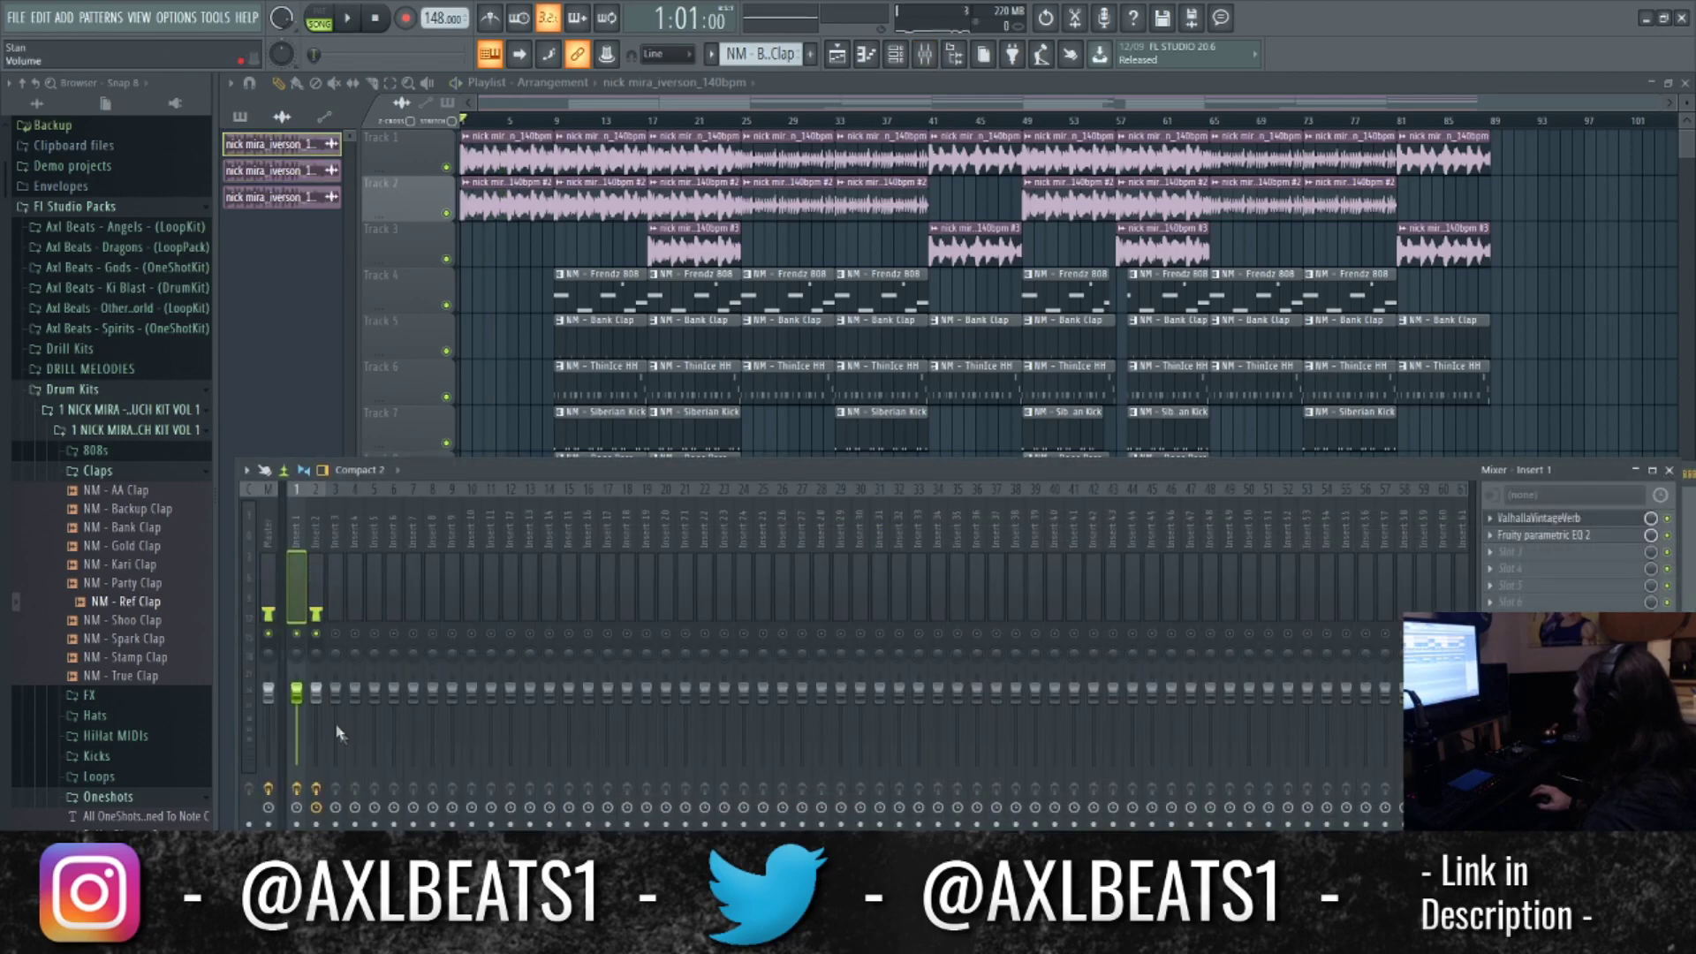
right_click(527, 363)
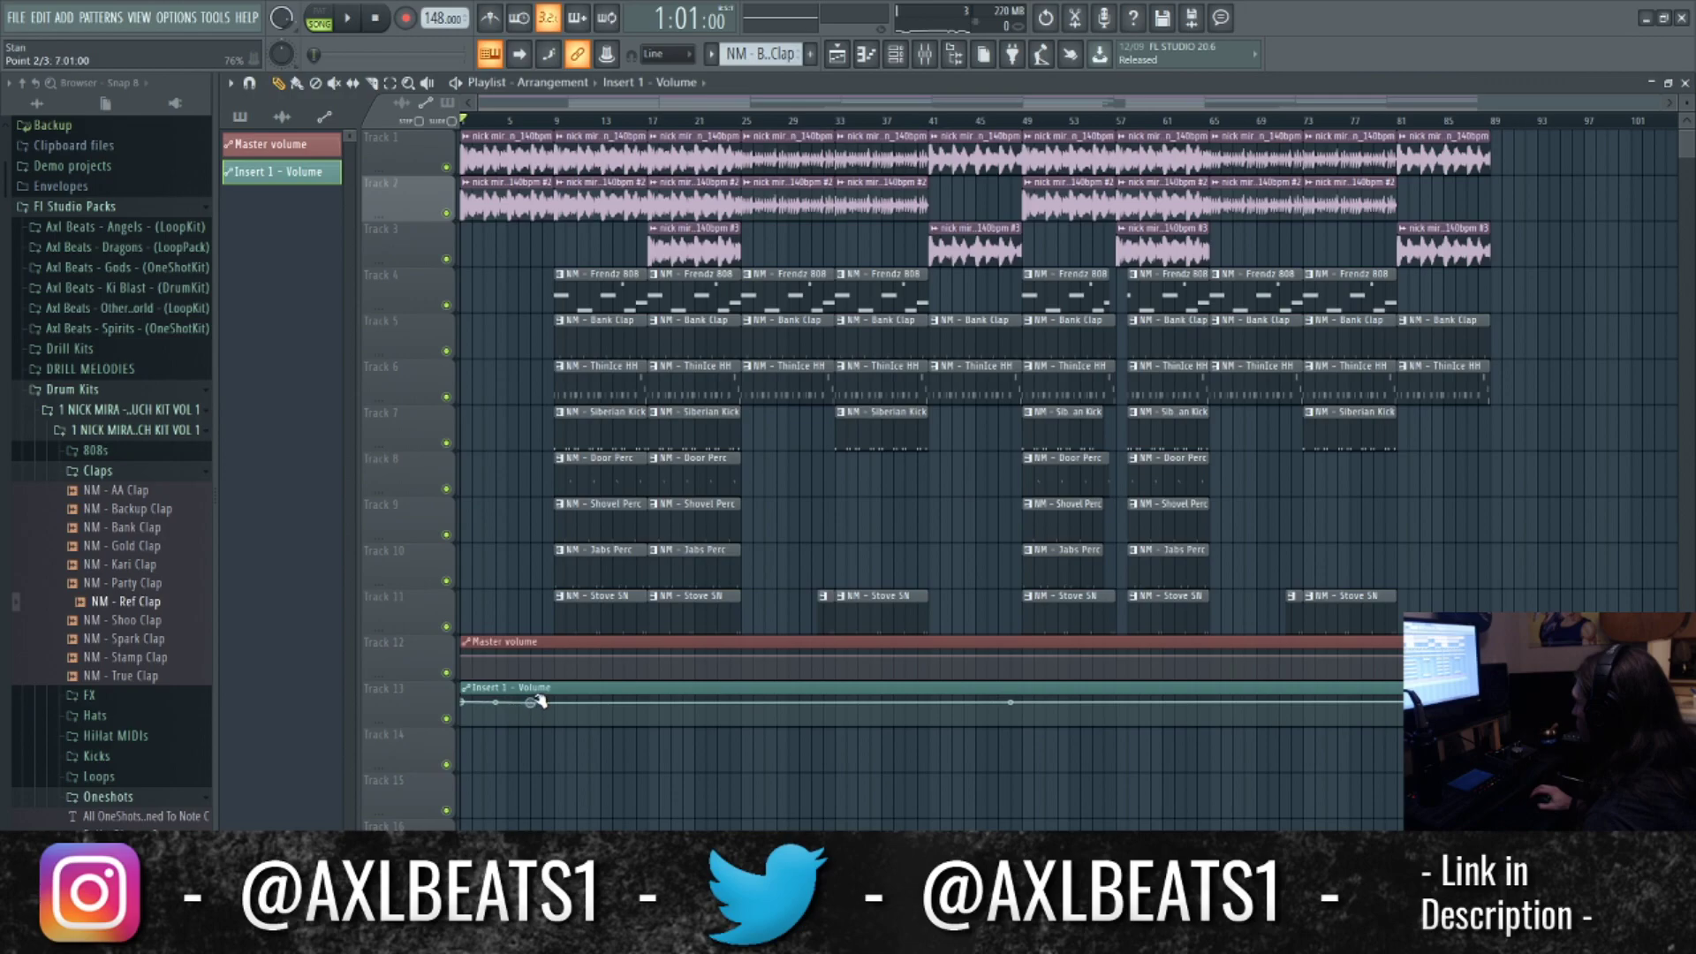
key("space")
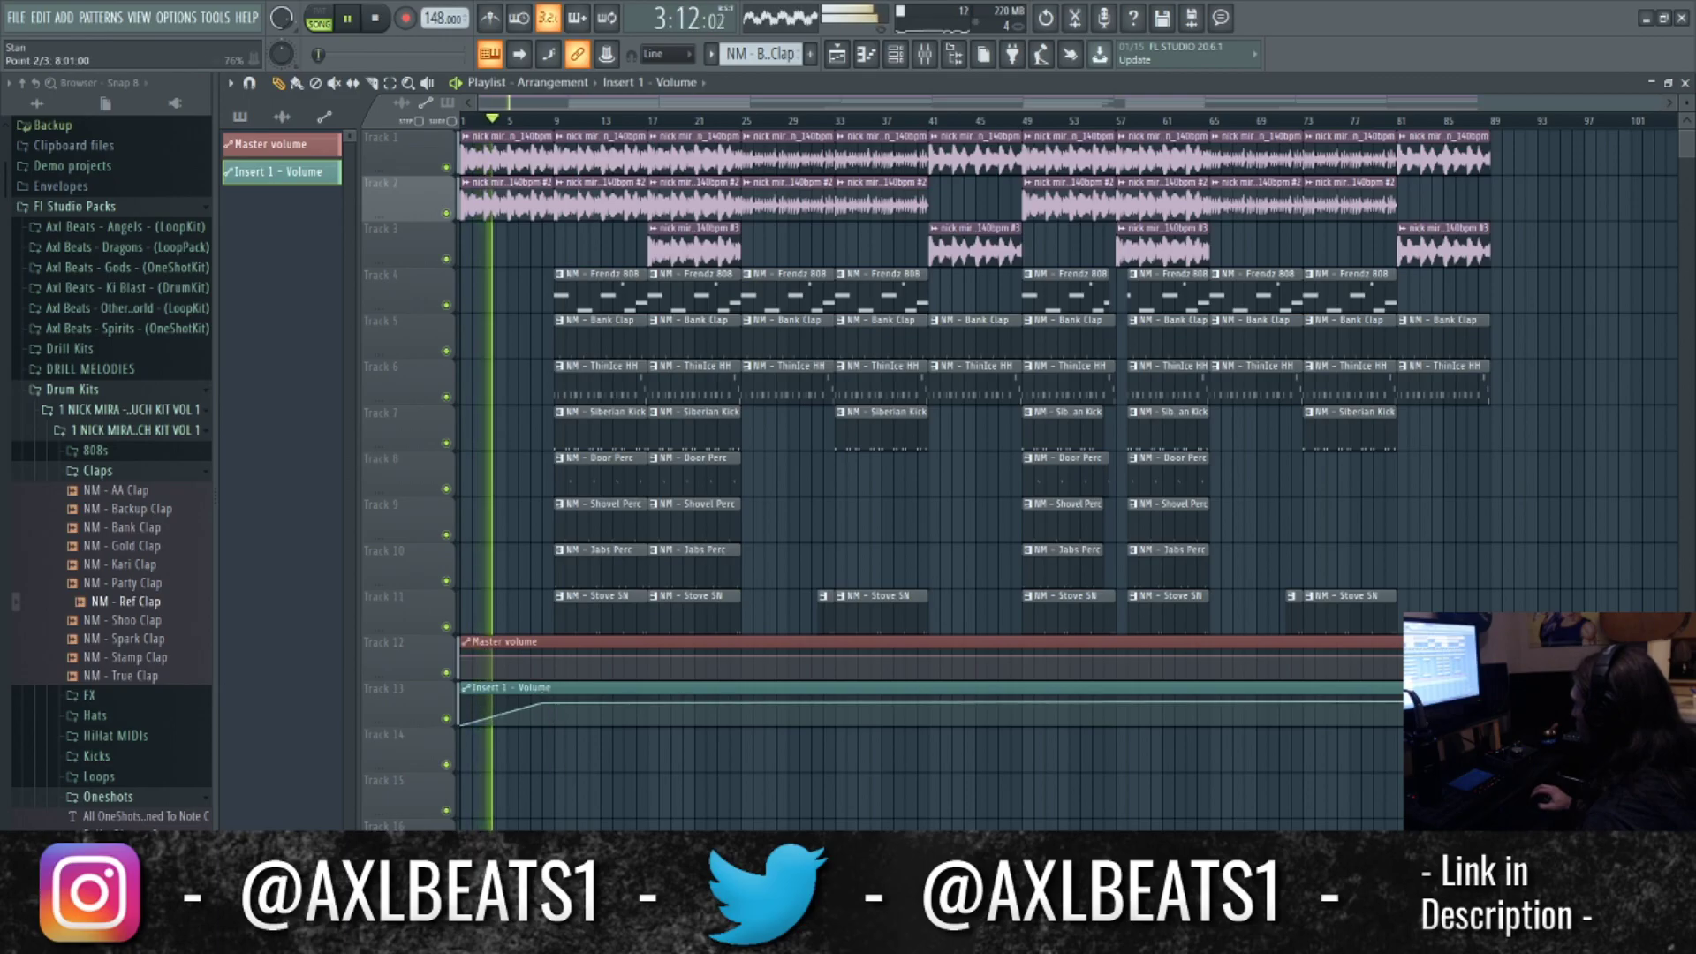
scroll(515, 544, "up", 1)
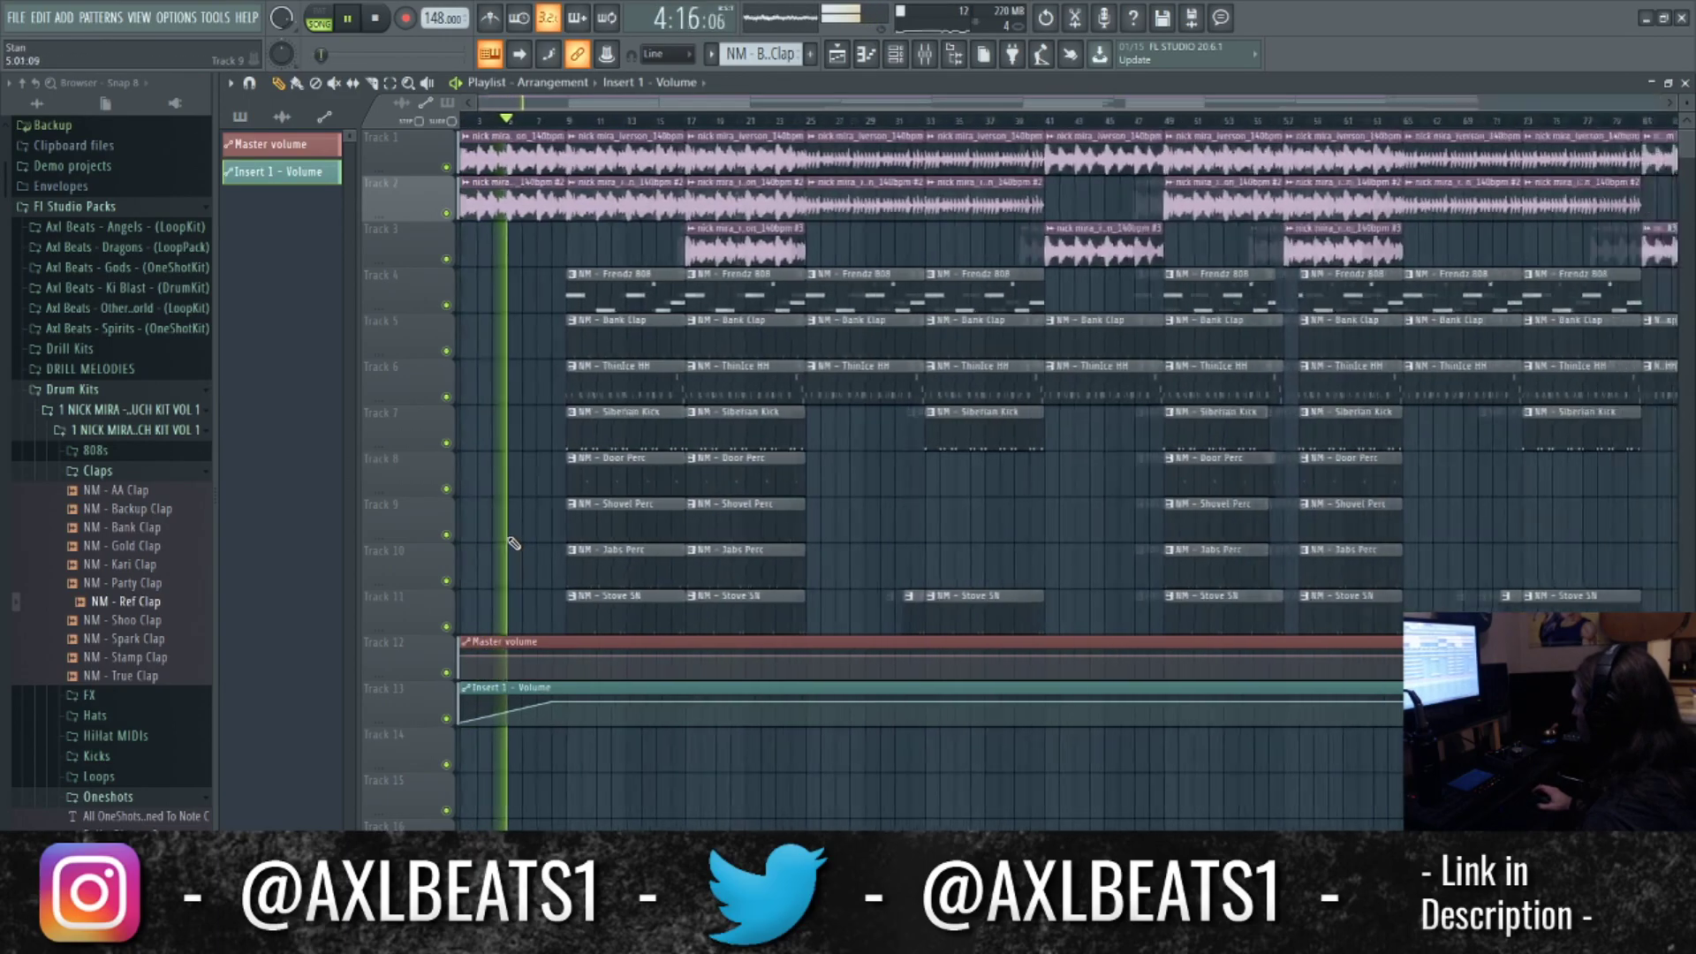
scroll(515, 543, "down", 1)
Create an automation clip for the channel volume of nick mira_iverson_140bpm #2.
left_click(924, 54)
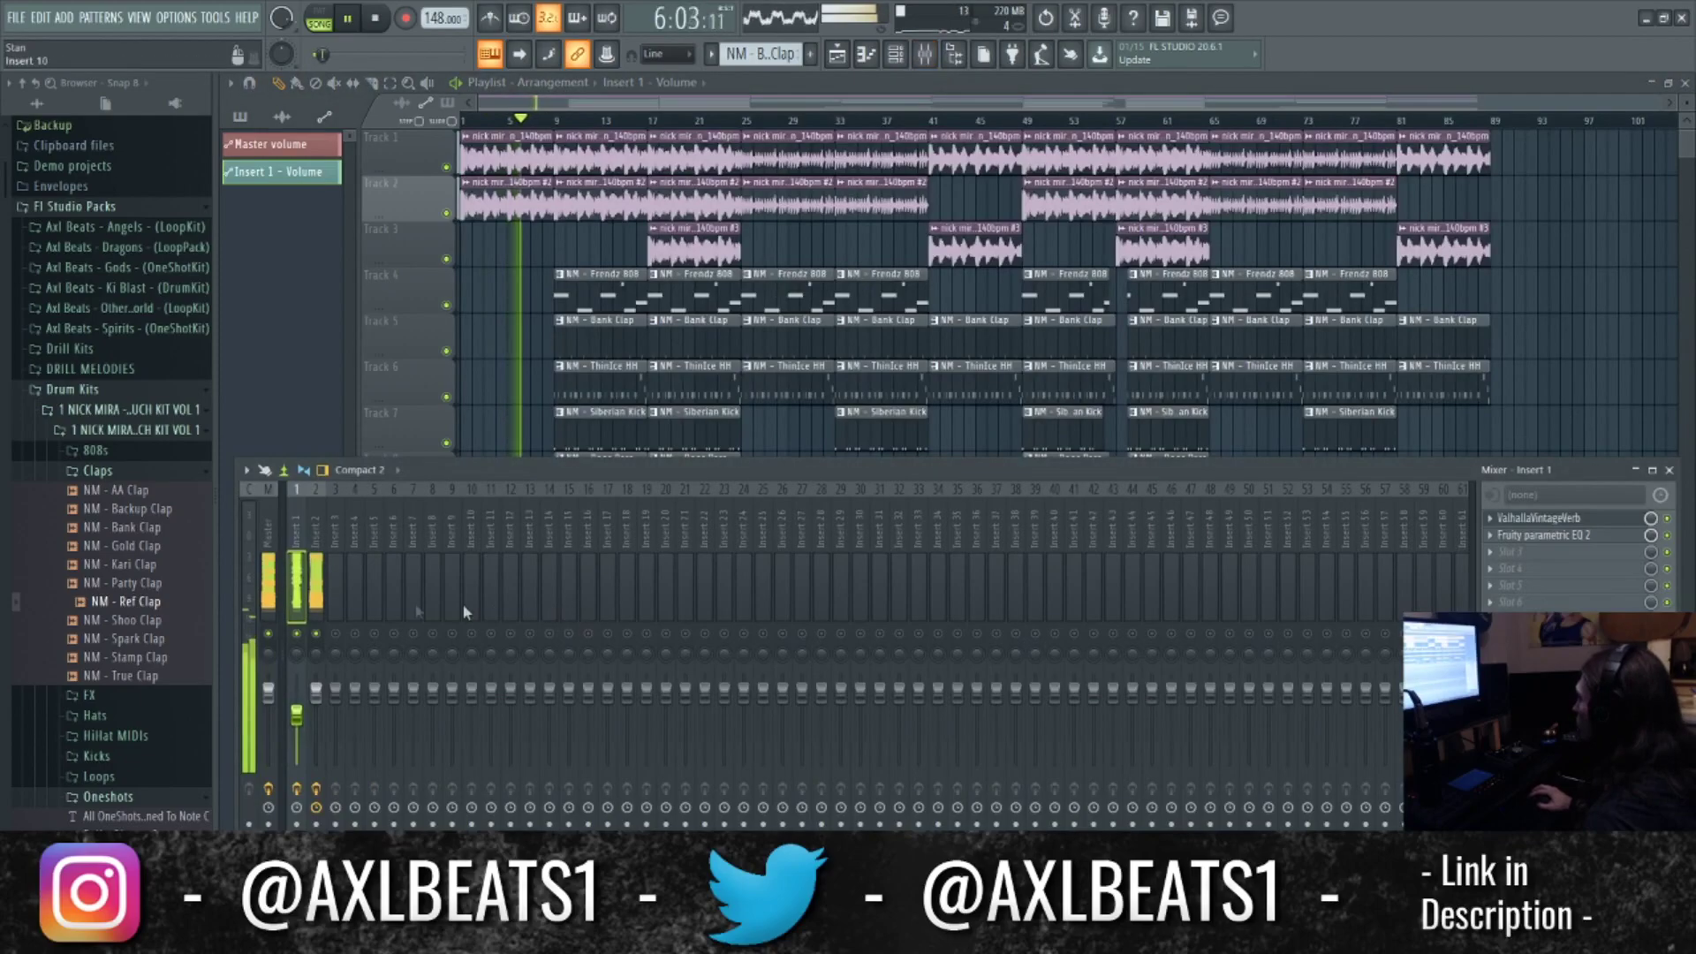
left_click(316, 590)
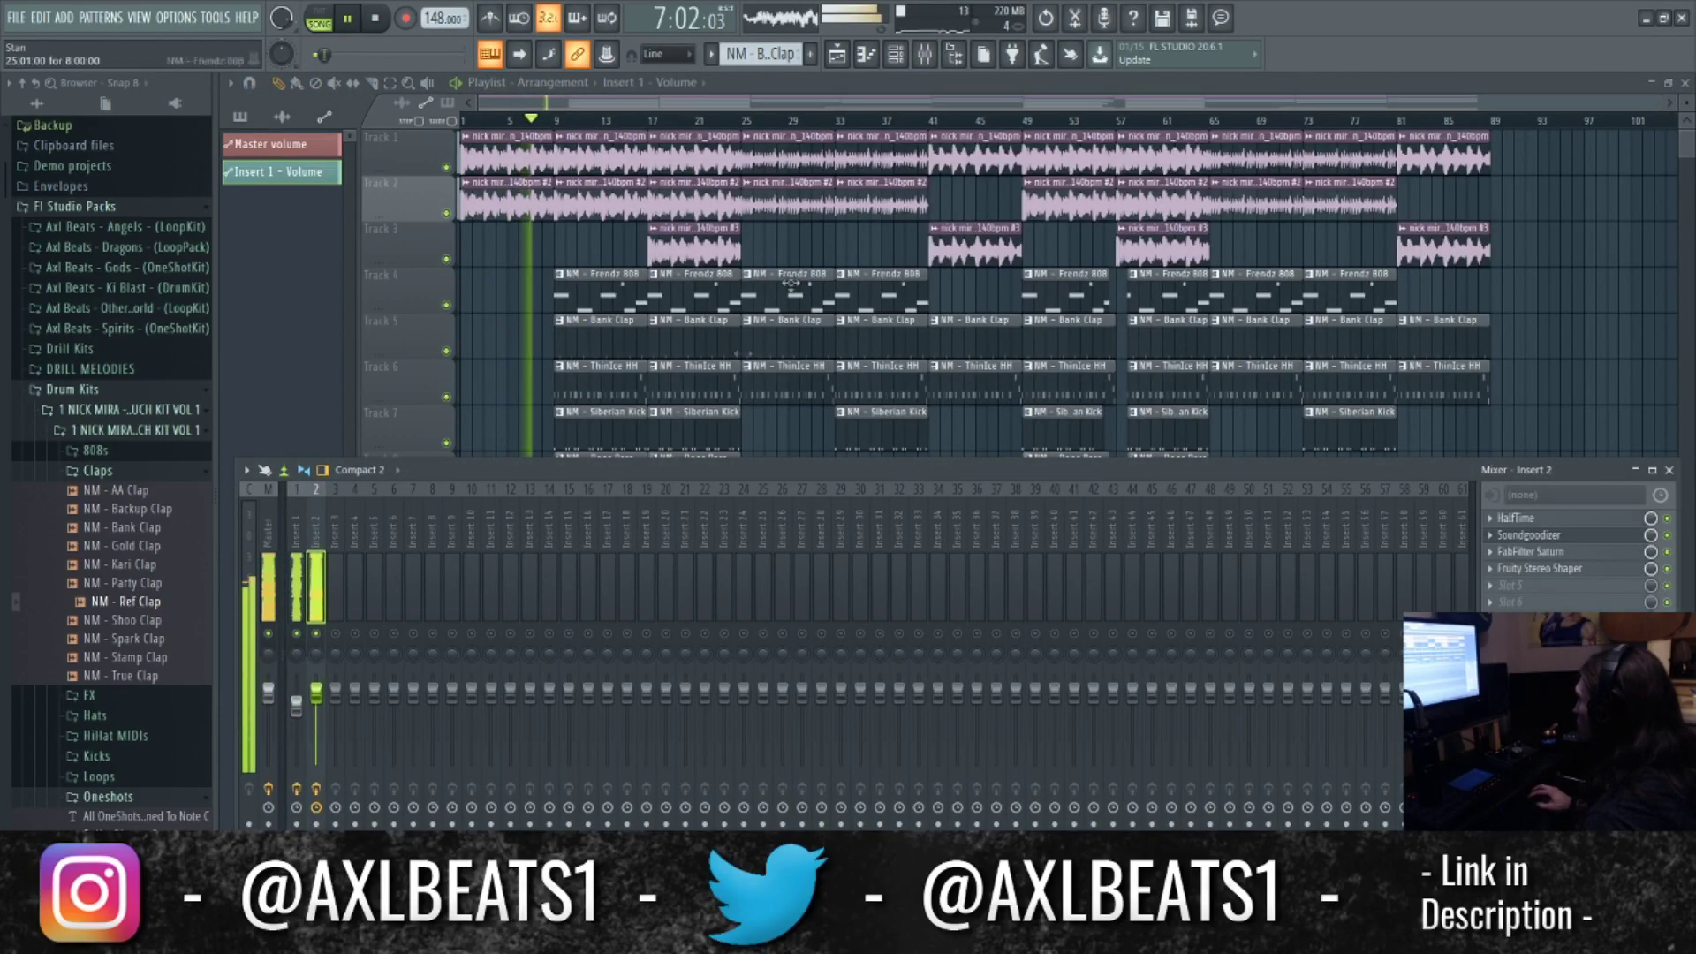
left_click(894, 55)
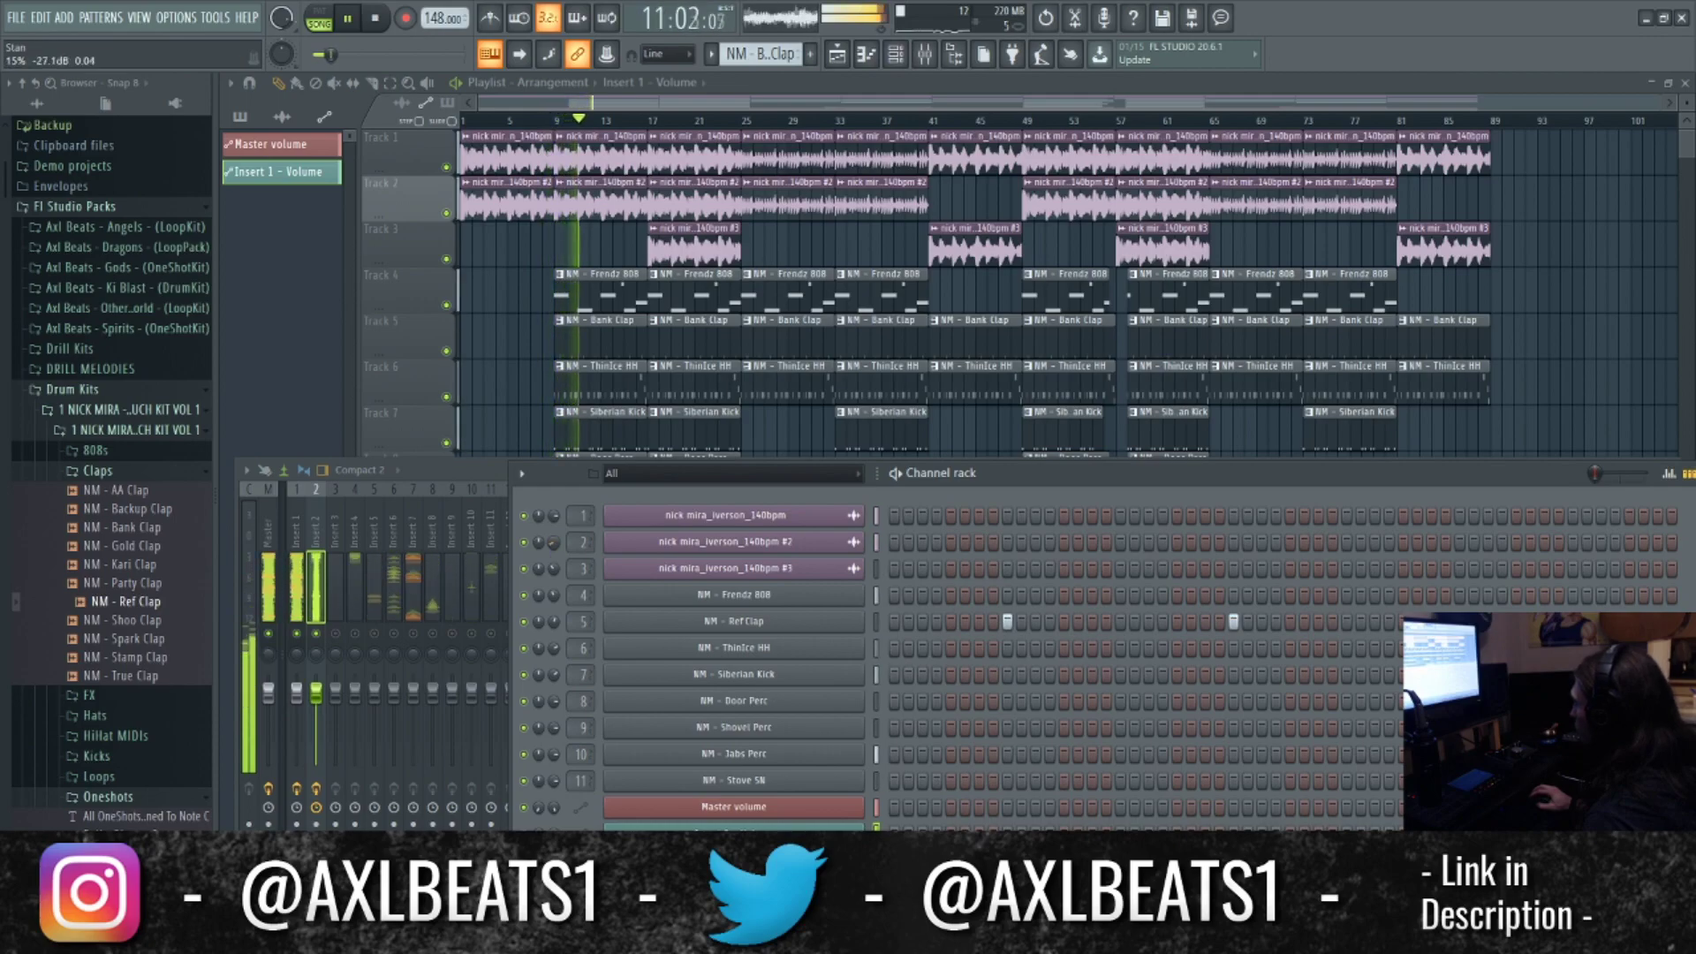
key("space")
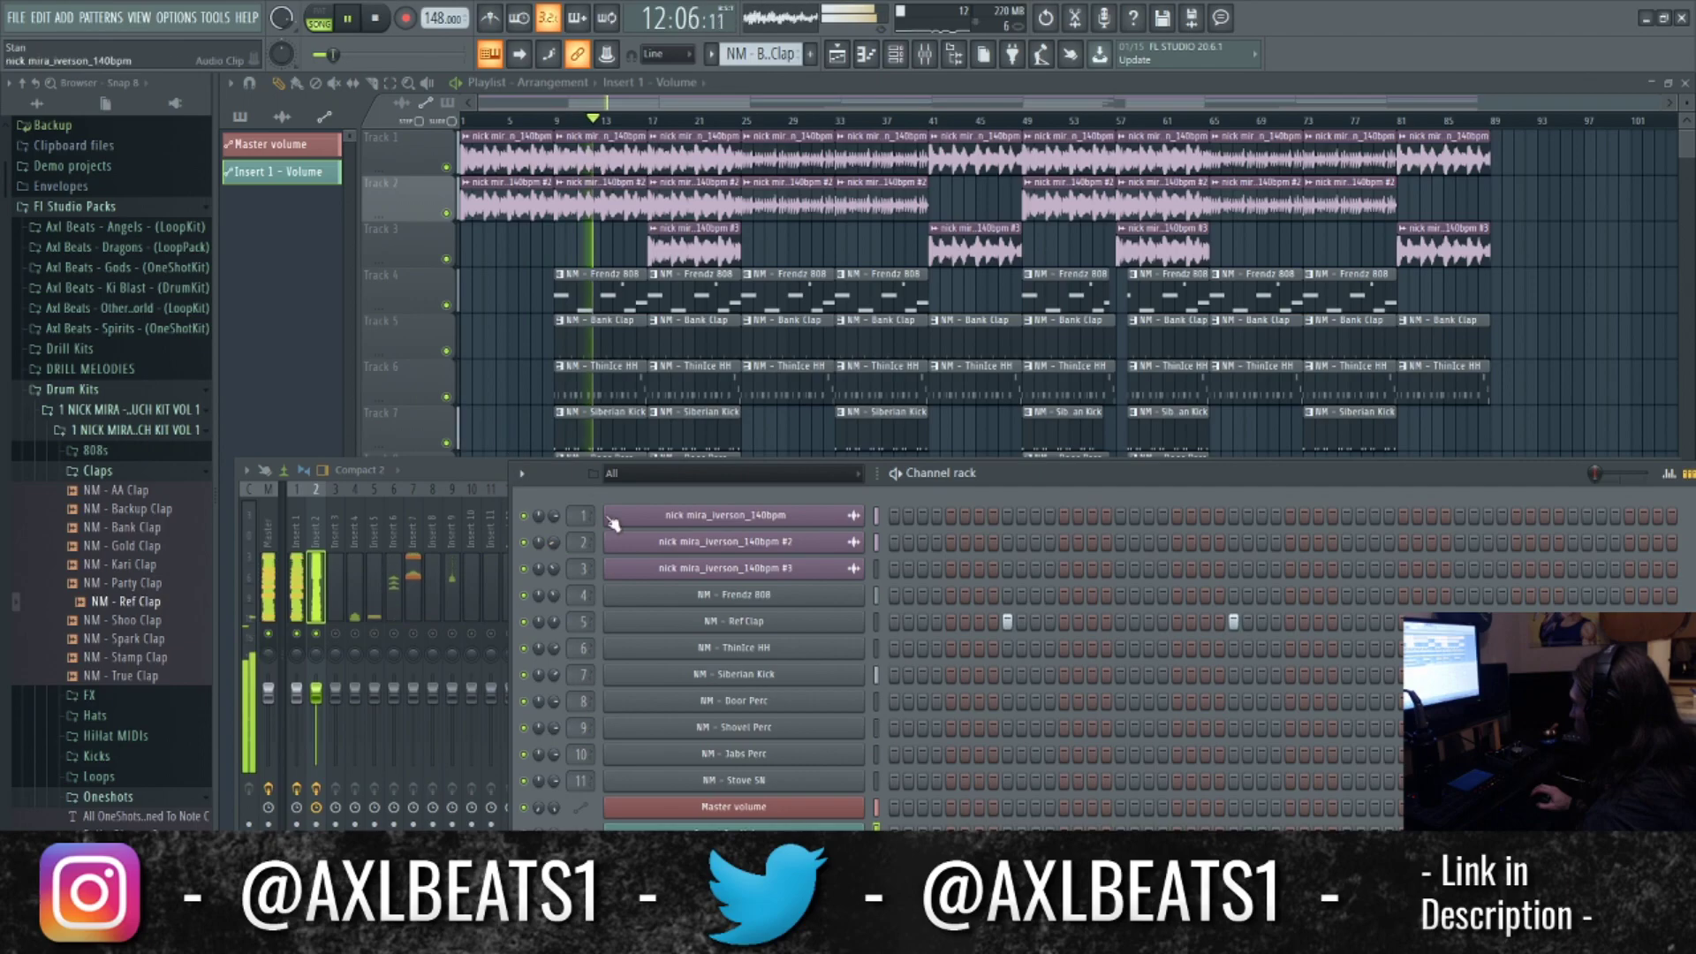
left_click(581, 655)
key("F5")
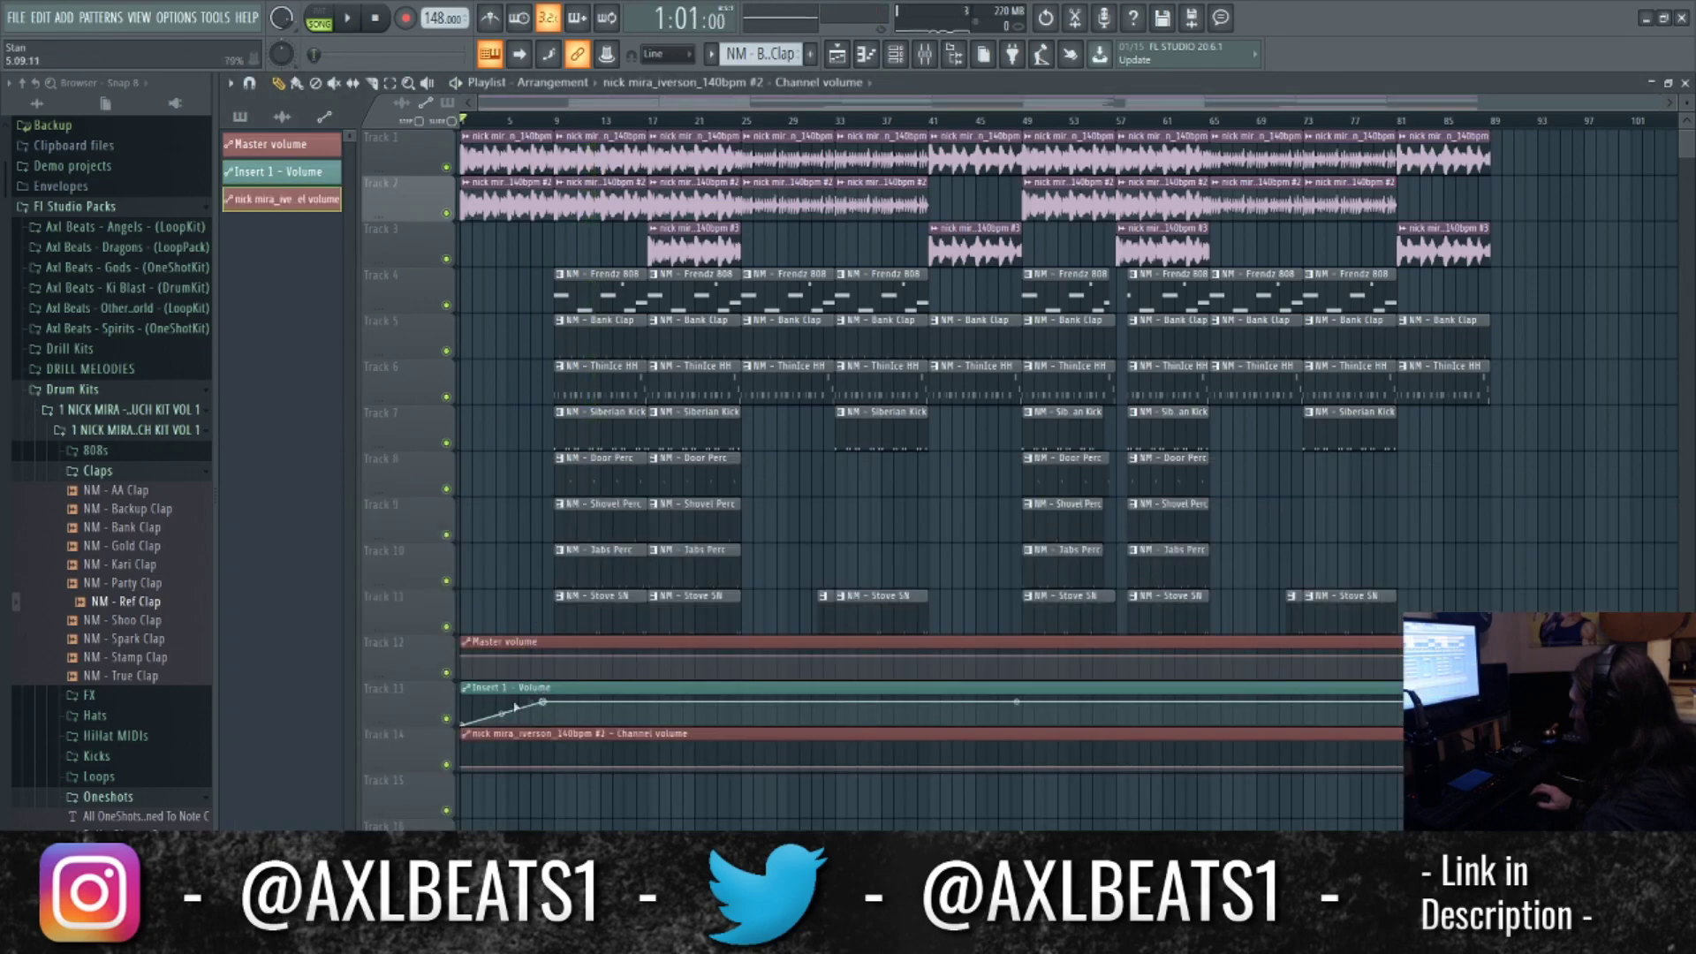
In the #2 channel volume automation, raise the start point, add a point at bar 9 at 22%, and curve the descent between them.
scroll(476, 756, "up", 3)
scroll(651, 765, "up", 4)
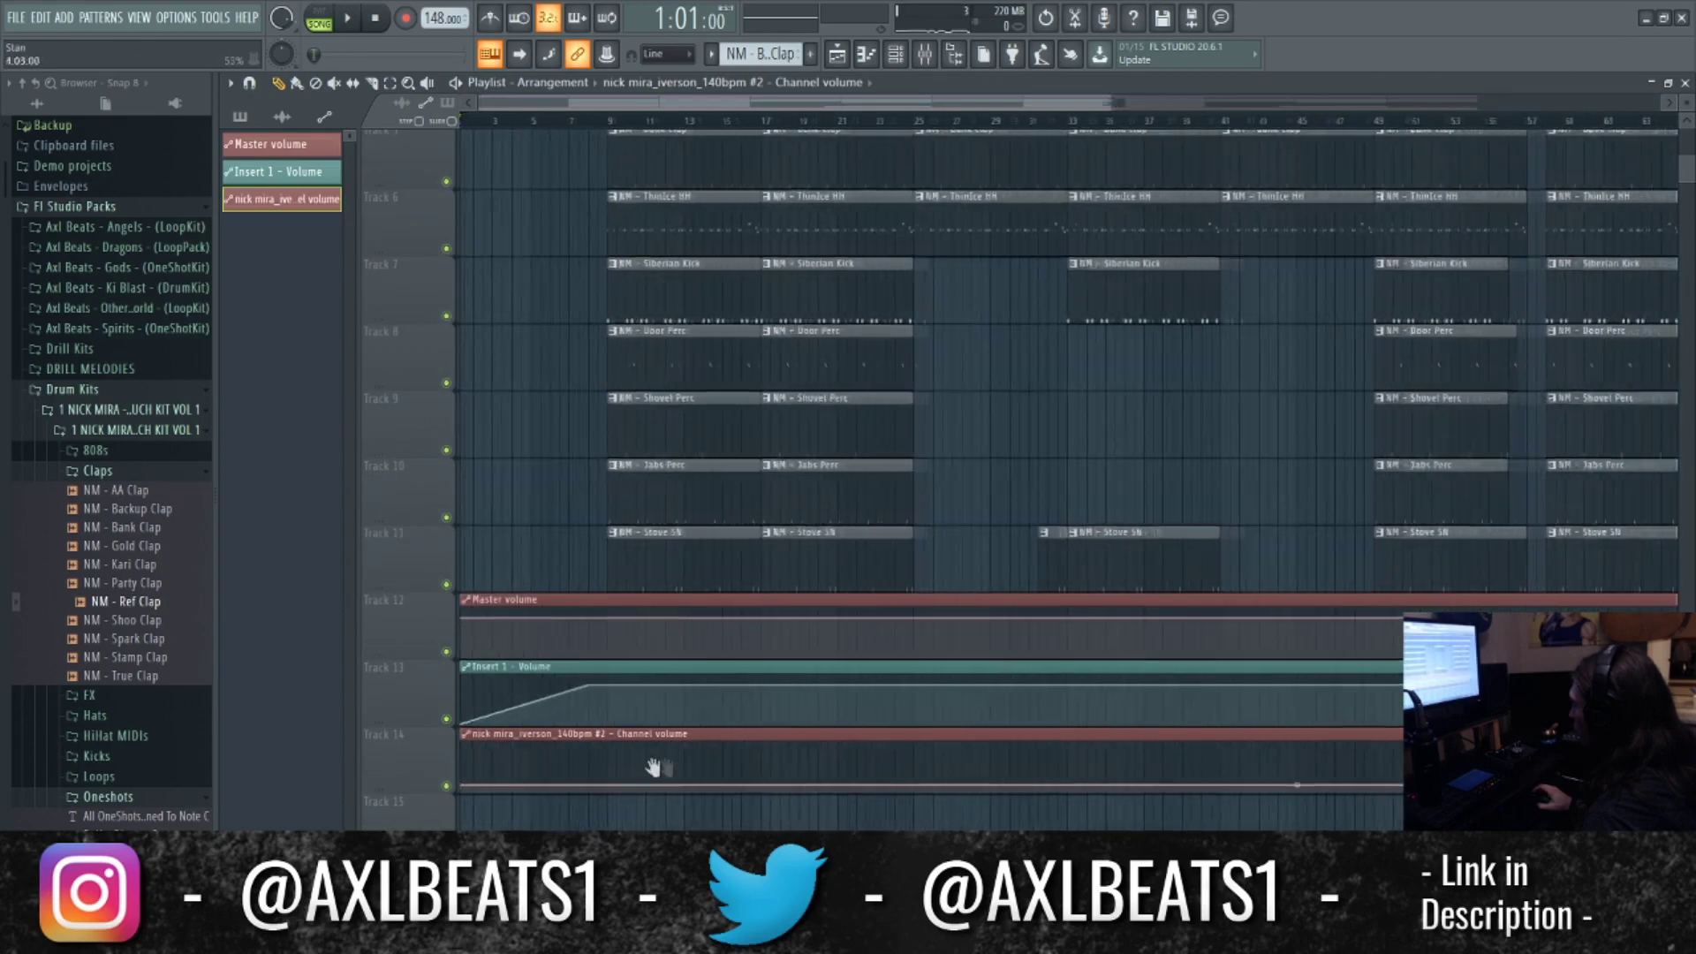
scroll(640, 775, "down", 4)
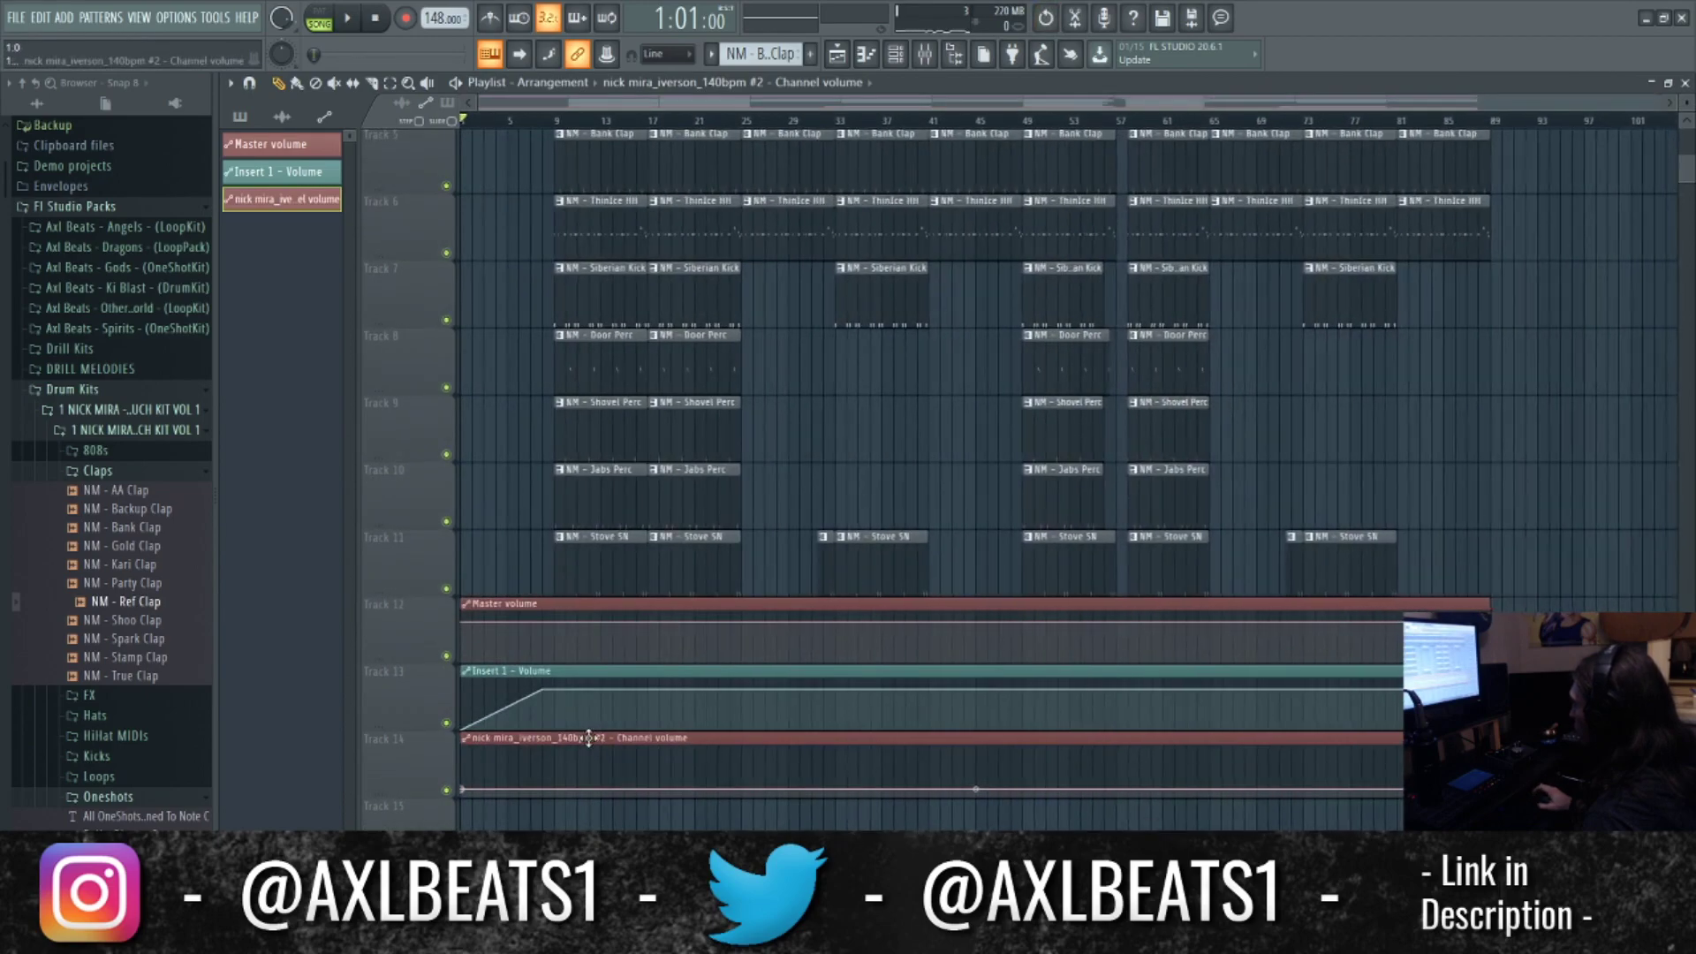
left_click_drag(468, 790, 464, 778)
key("space")
key("space")
key("space")
right_click(555, 785)
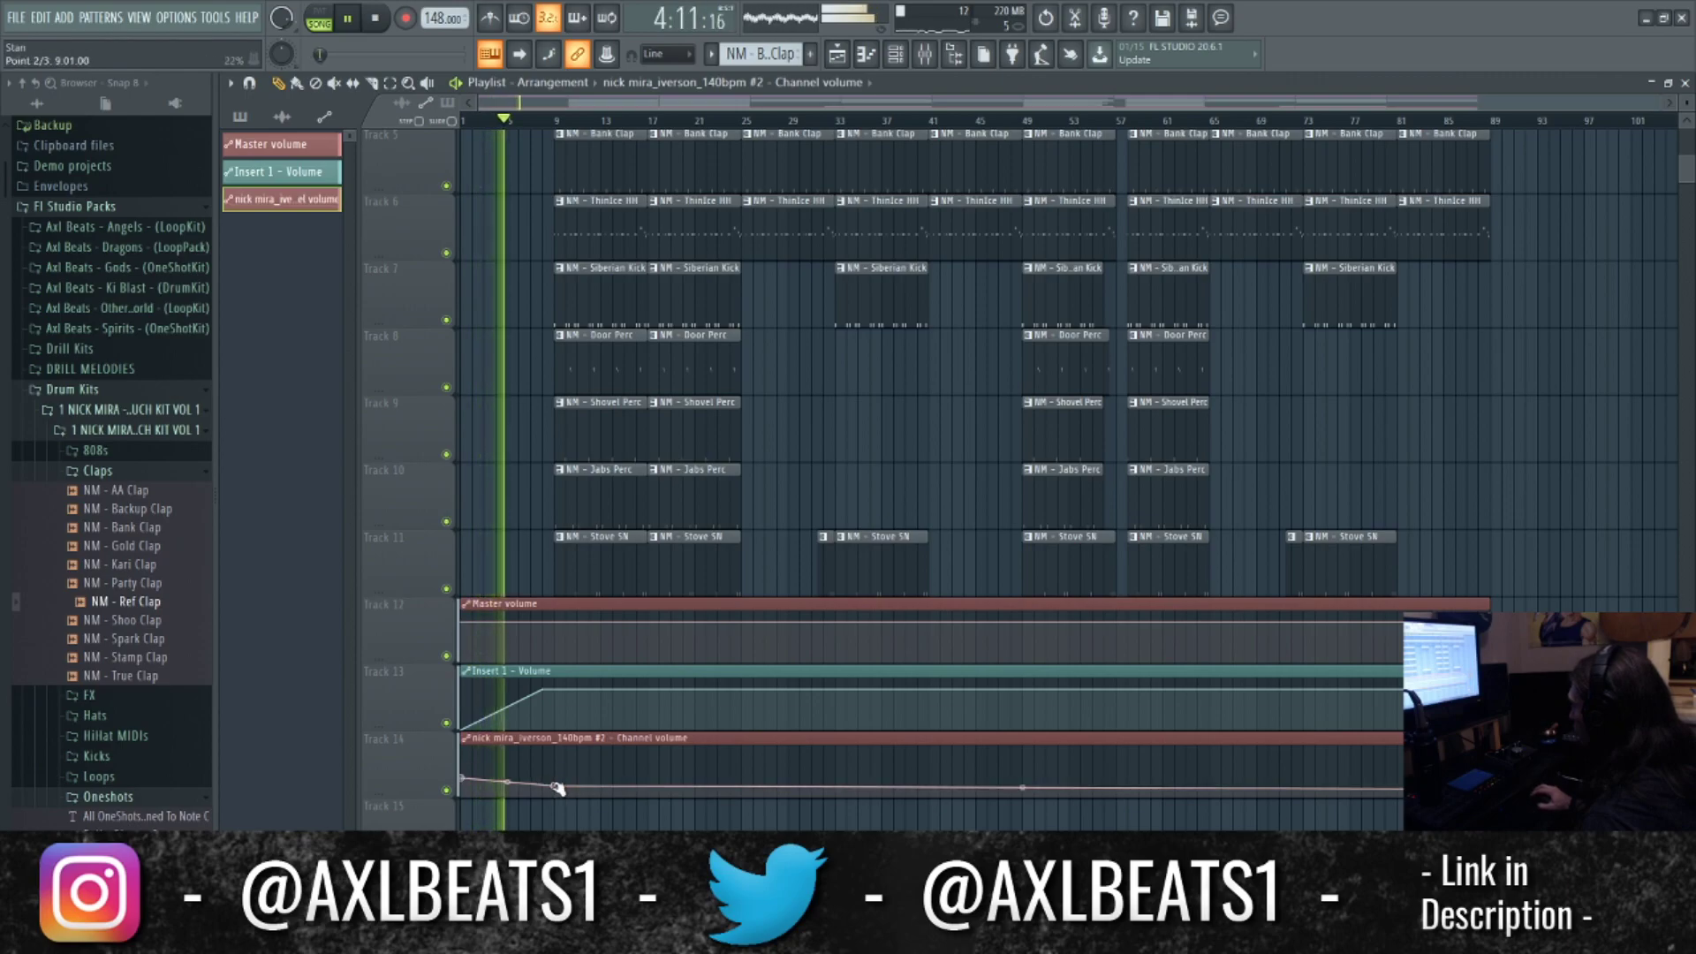
left_click_drag(554, 785, 515, 787)
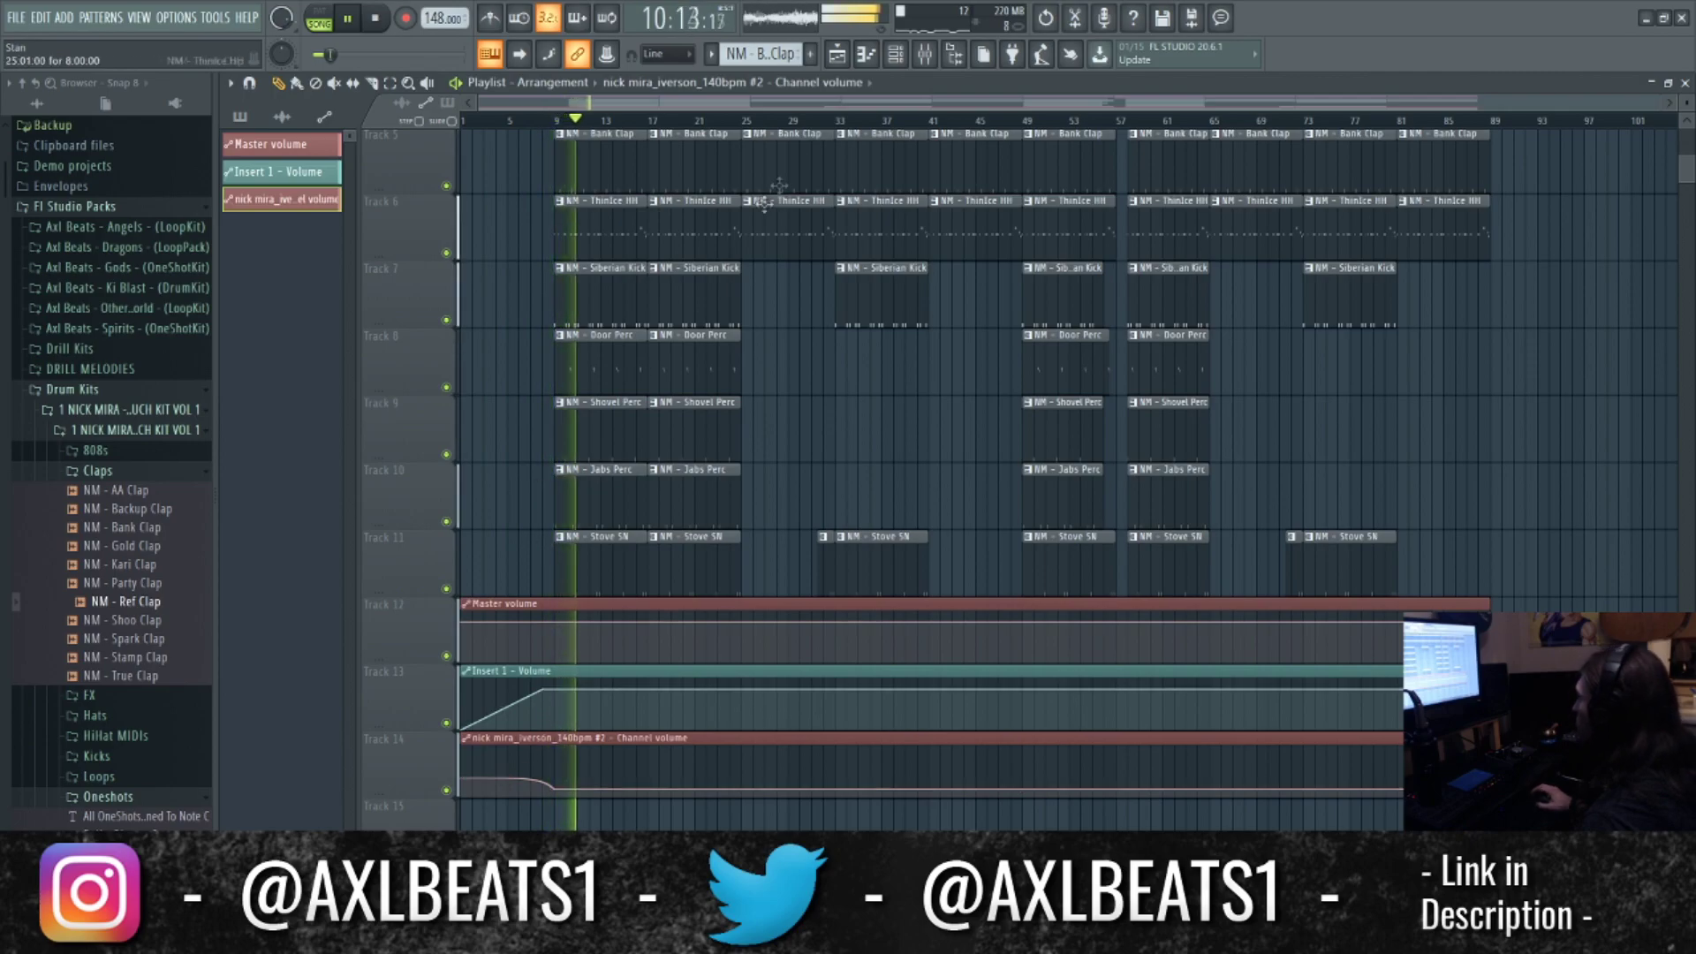
Lower Insert 2's mixer volume to about -3.2 dB during playback.
left_click(895, 55)
left_click(925, 55)
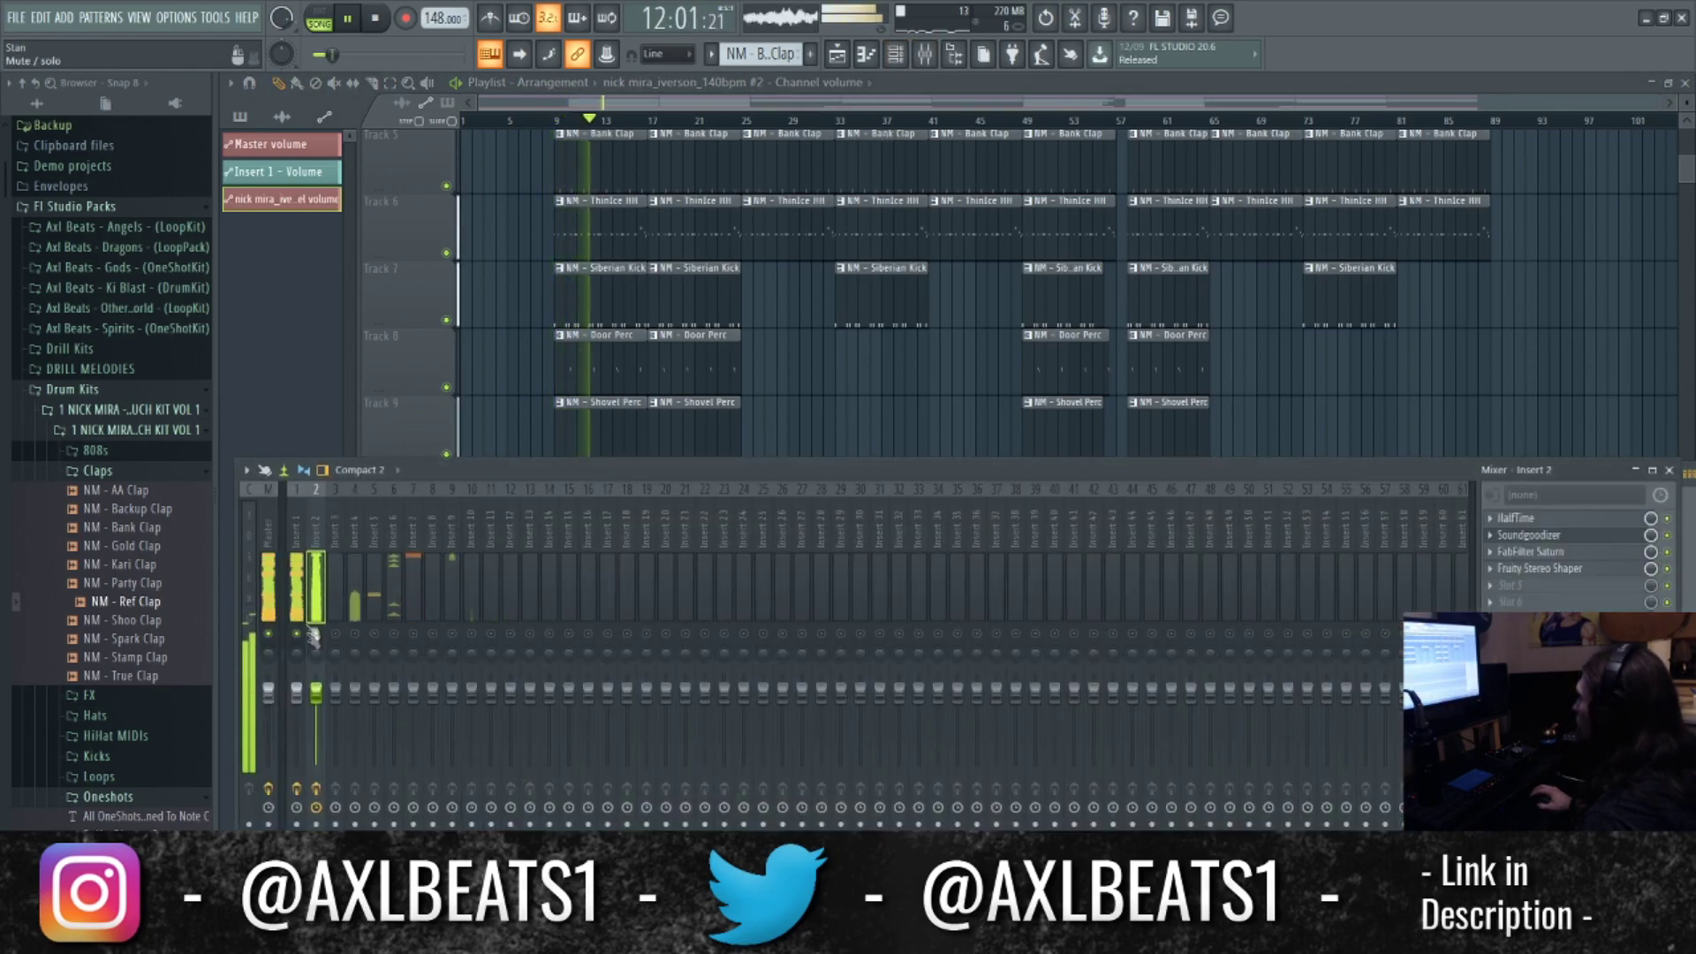
left_click(896, 55)
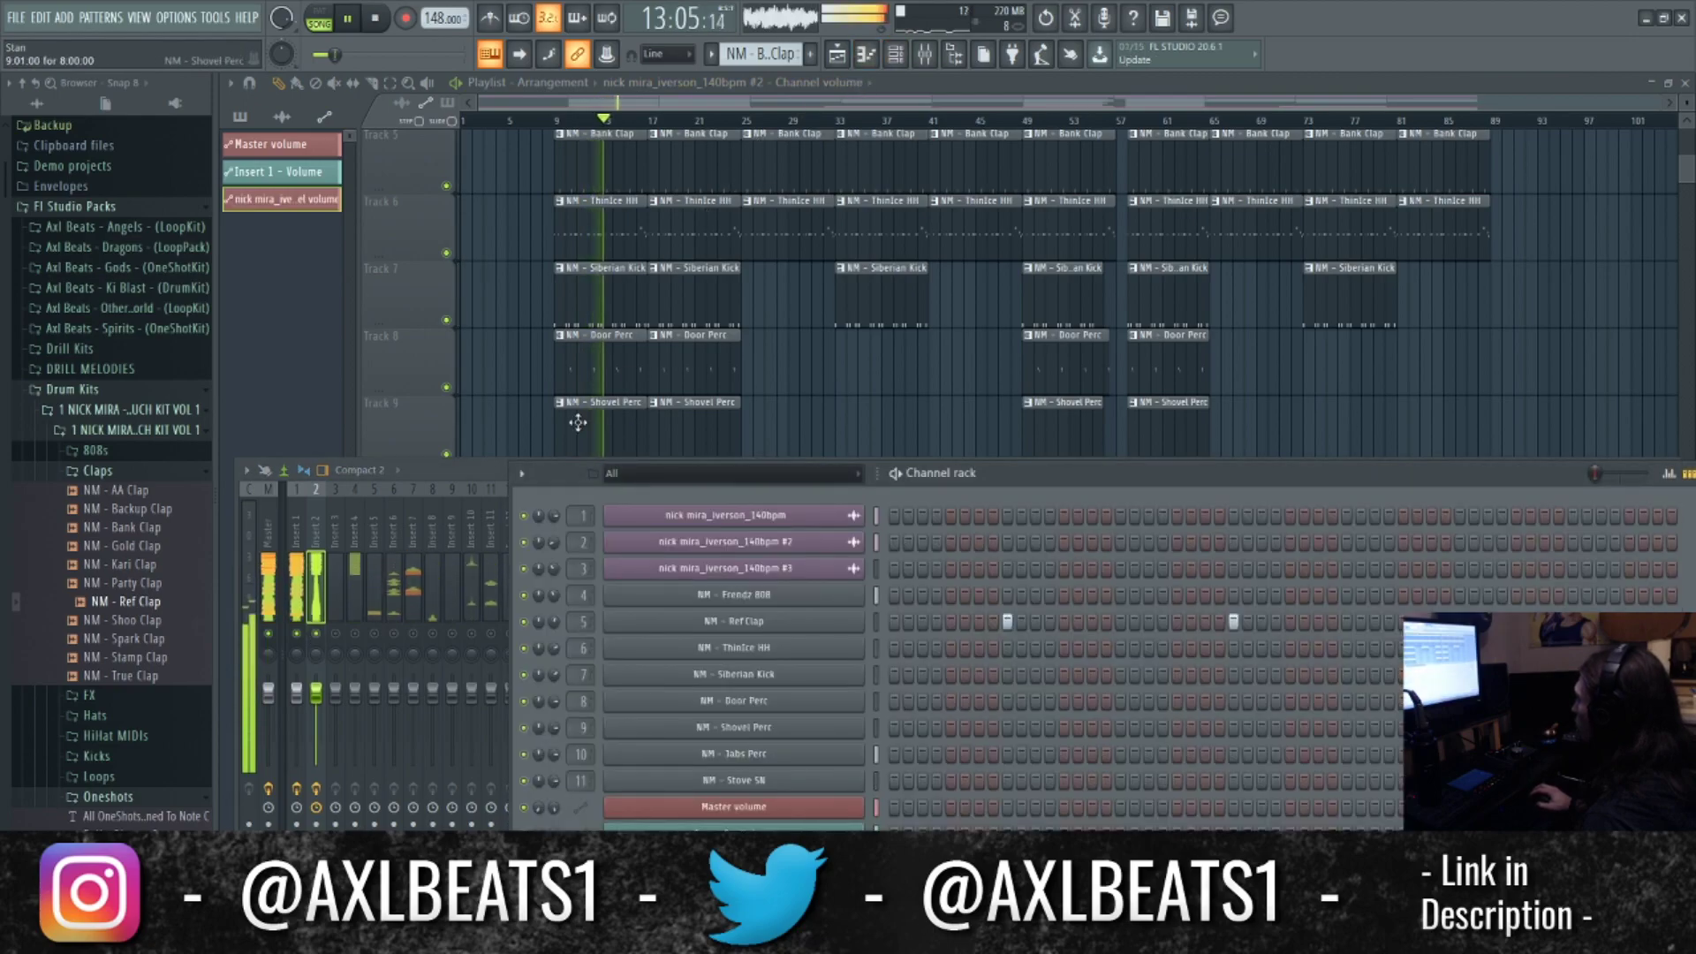
left_click(304, 701)
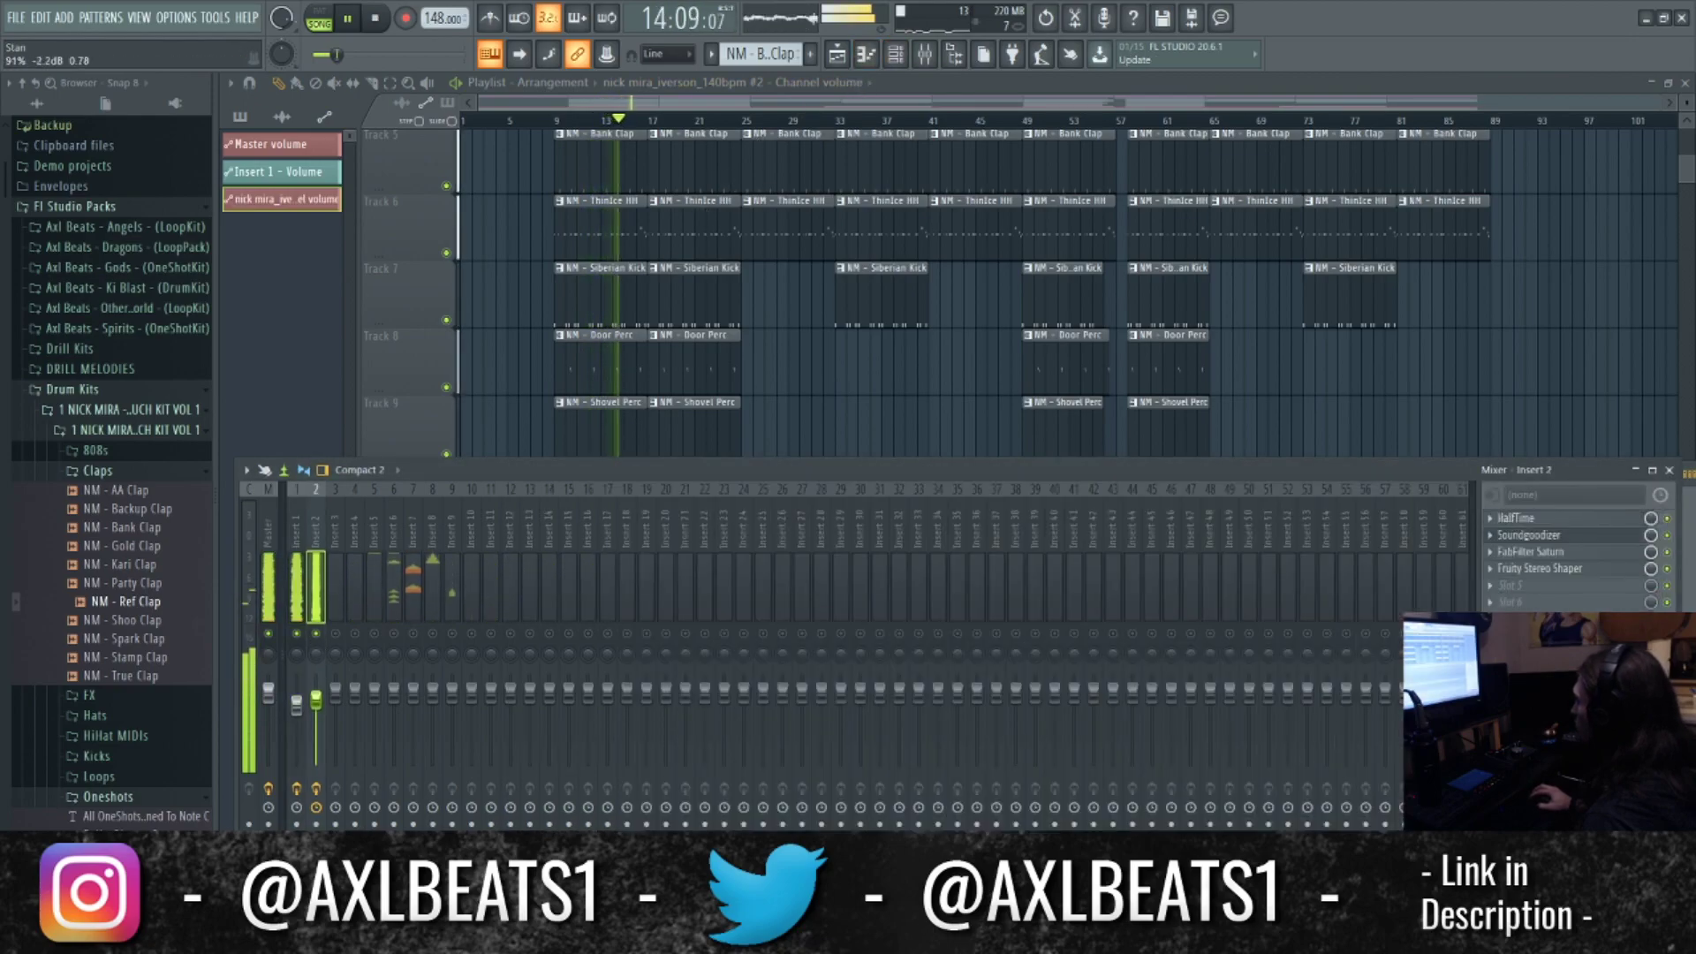
left_click_drag(315, 705, 316, 703)
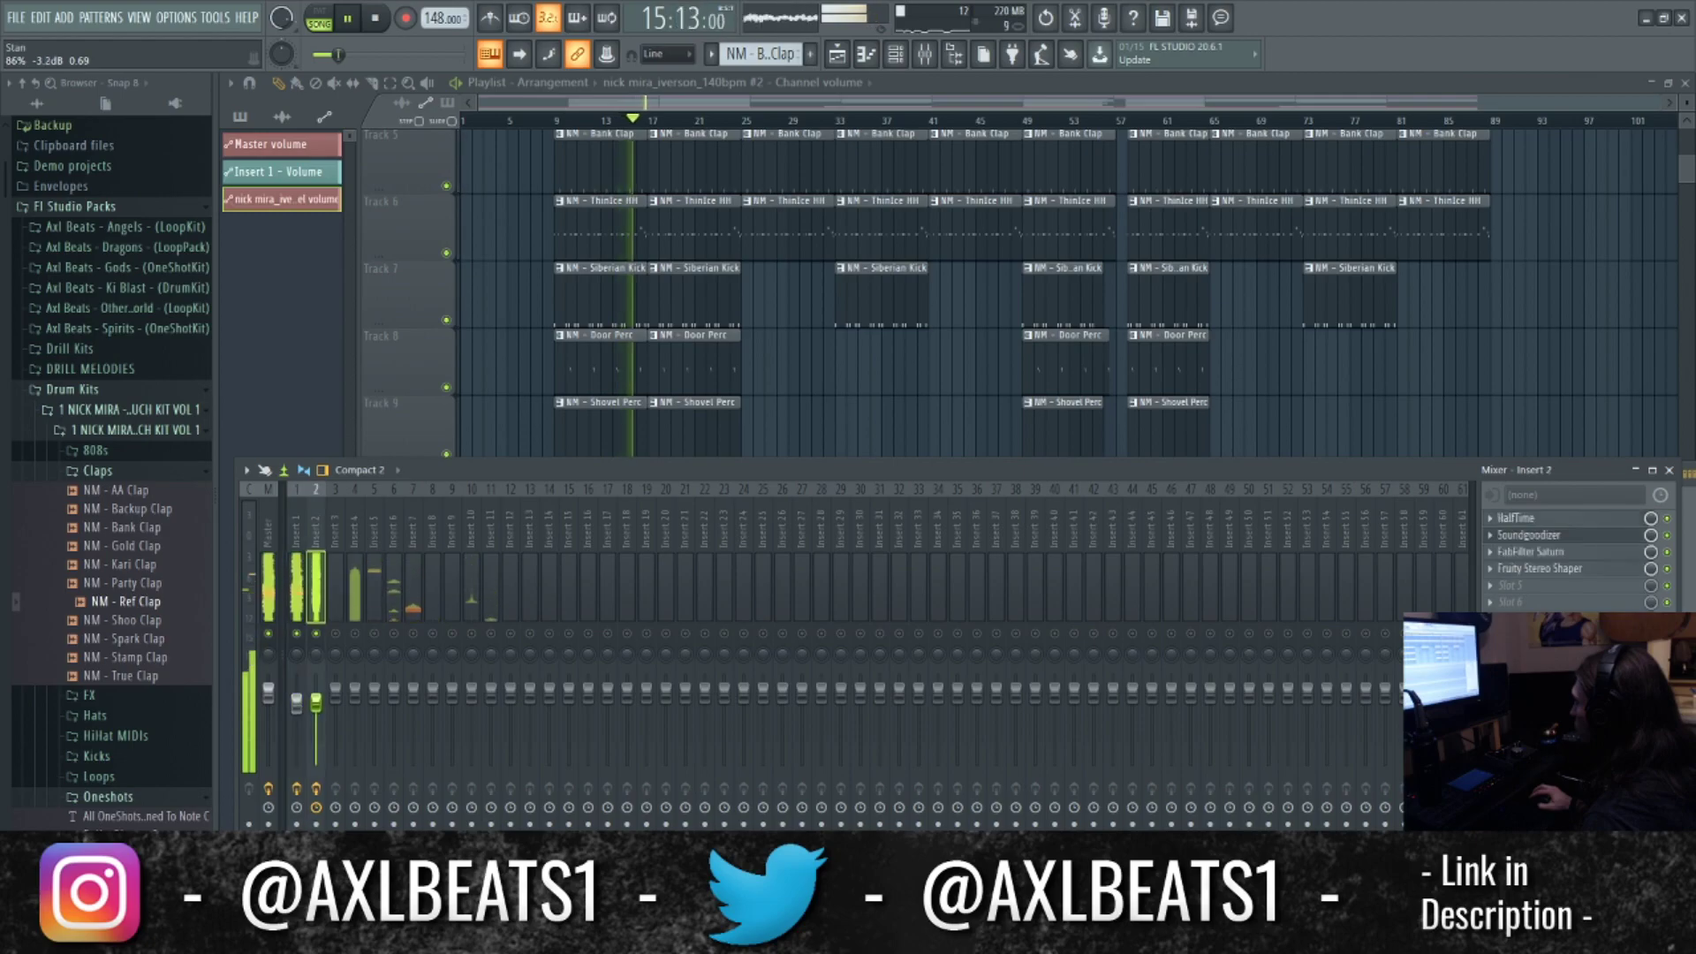
Add Fruity parametric EQ 2 to Insert 2's sixth slot, load the 20Hz - 18kHz cut preset and move the low cut higher.
left_click(350, 608)
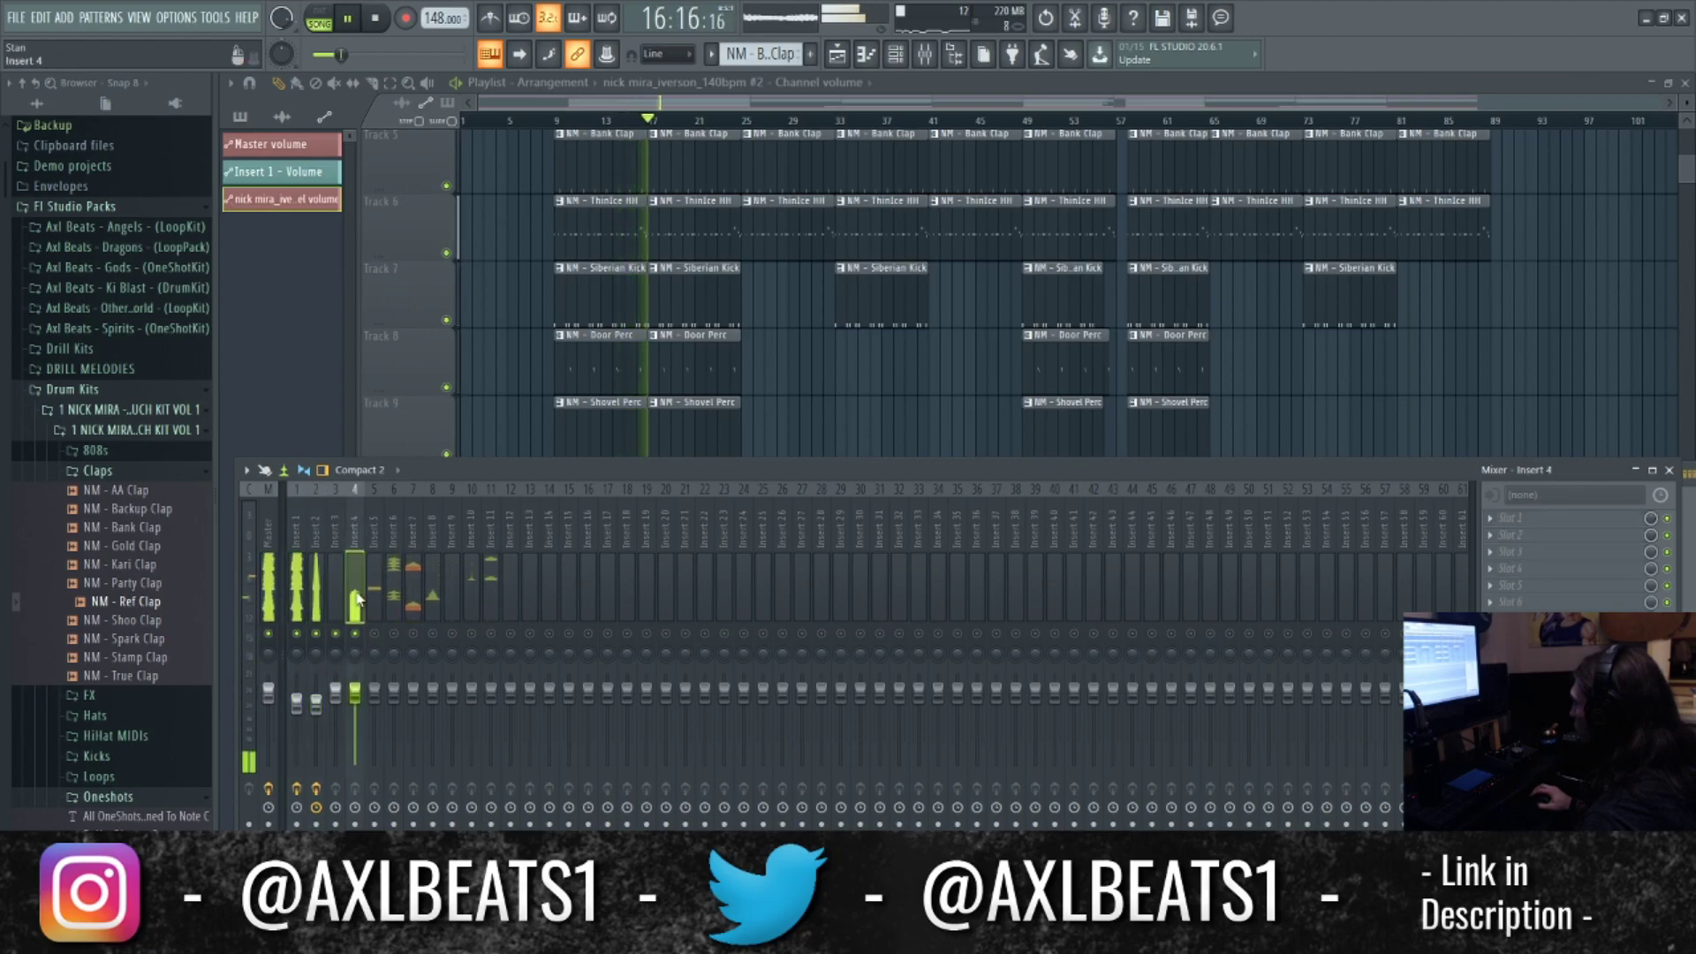
left_click(894, 53)
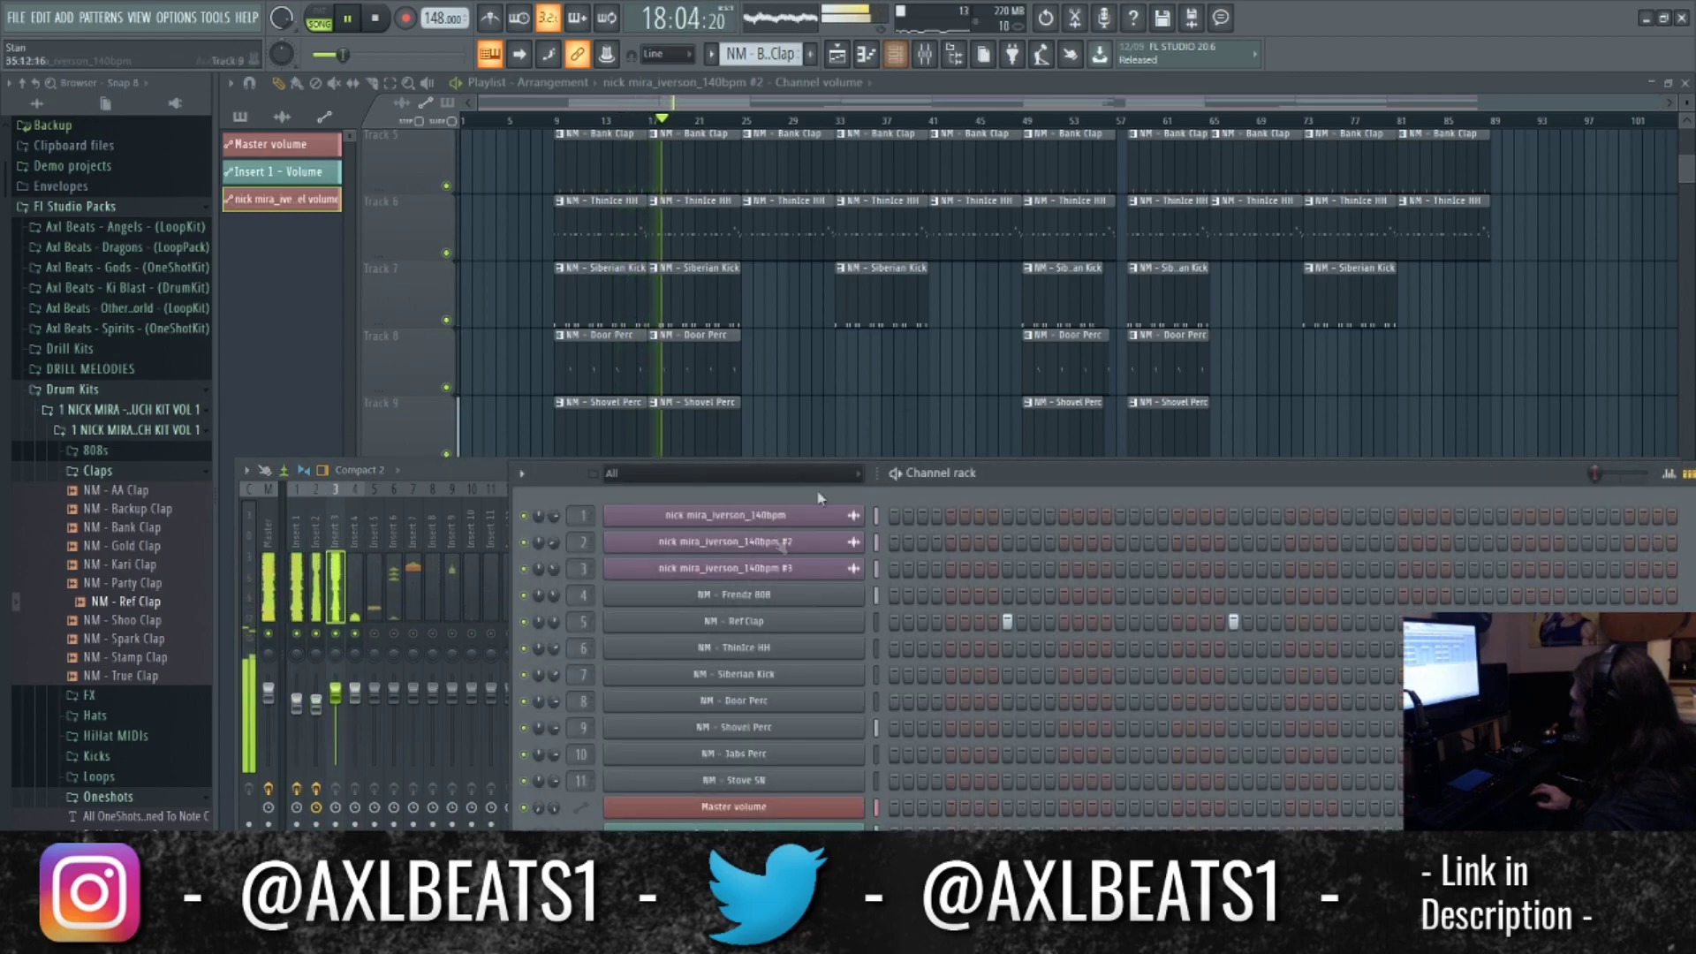
left_click(895, 54)
left_click(316, 571)
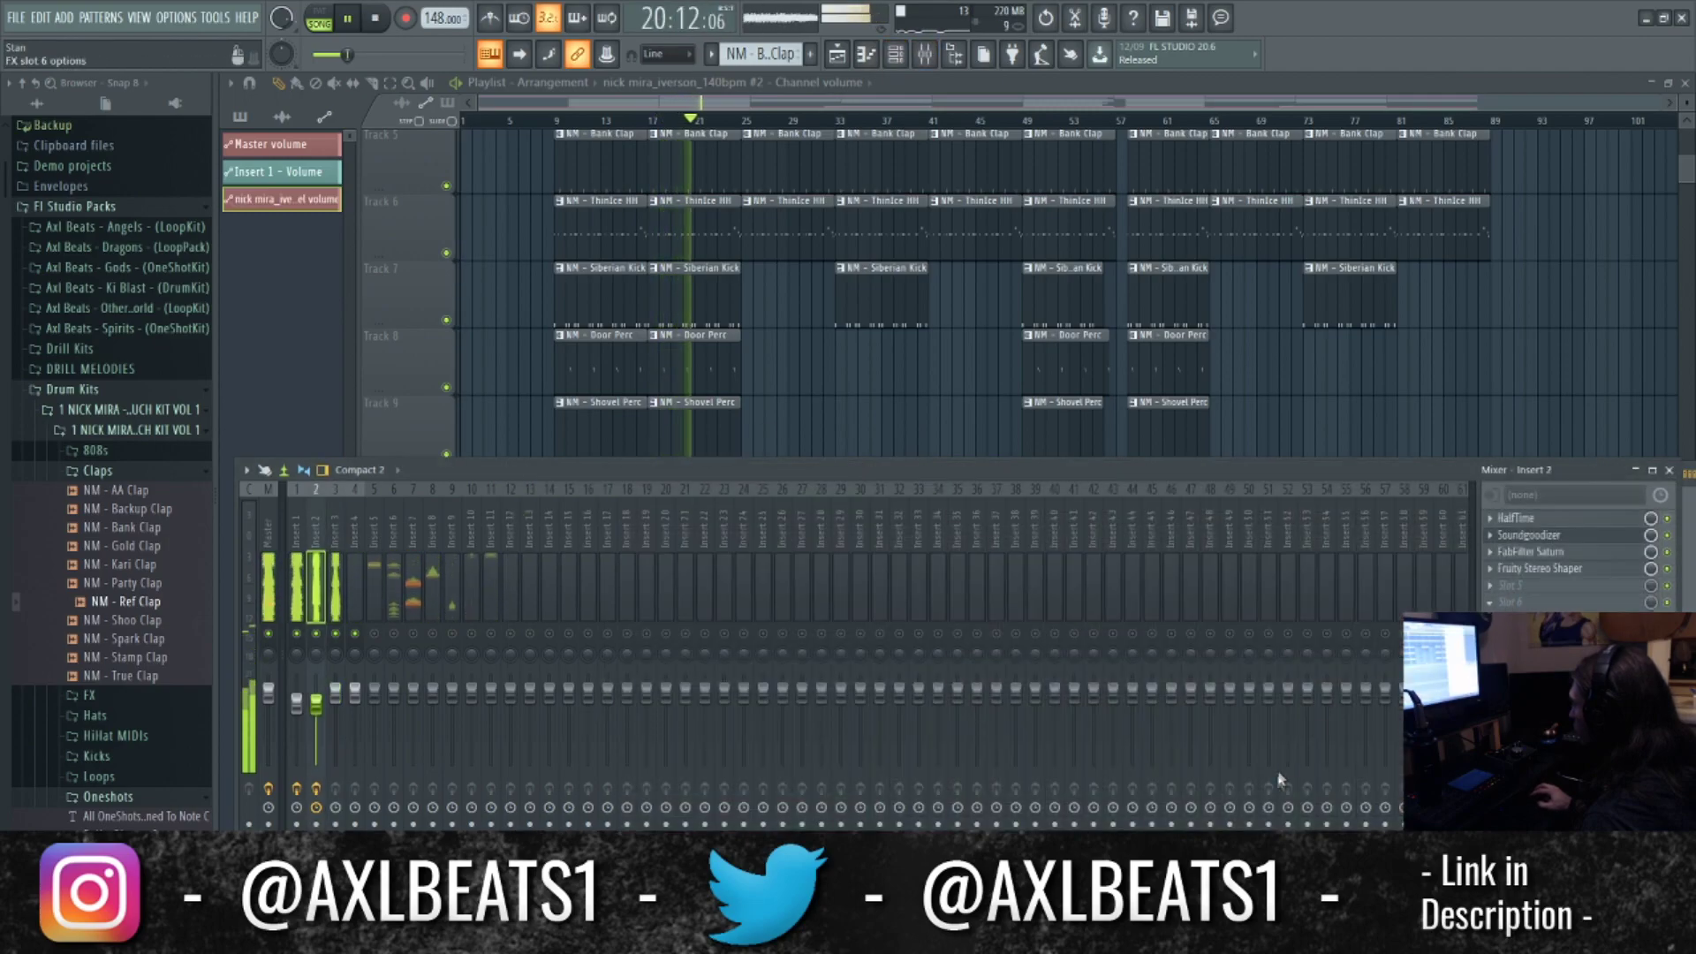
left_click(1393, 81)
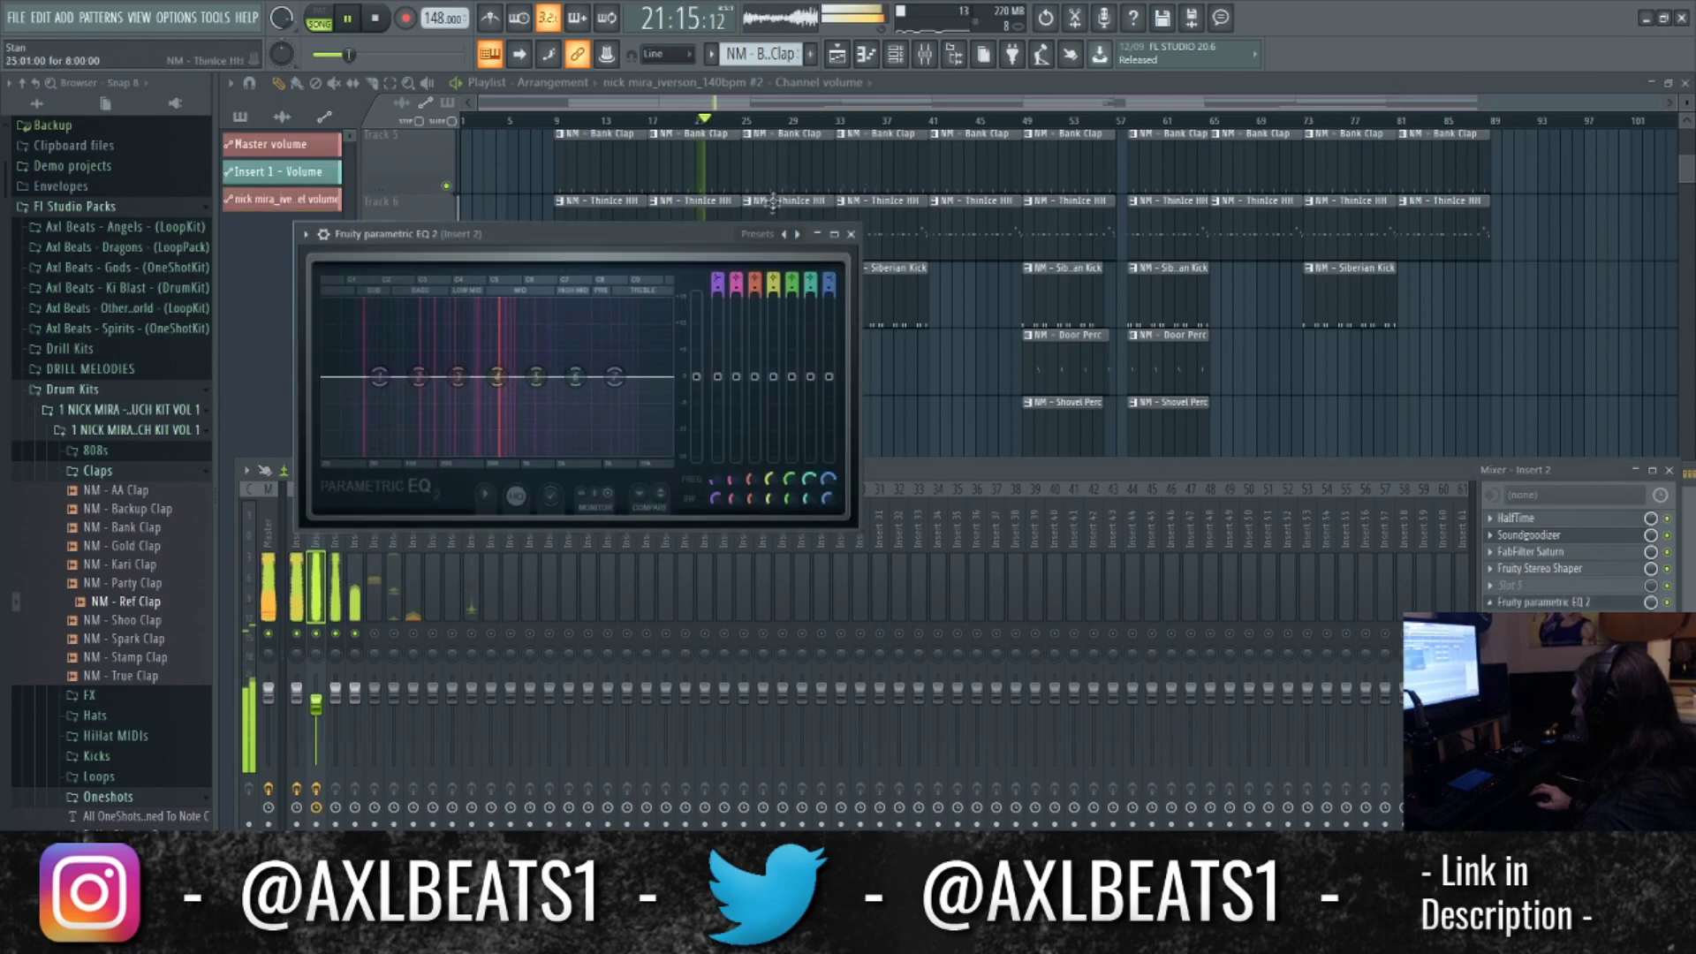
left_click(797, 234)
left_click_drag(323, 377, 441, 377)
Create an automation clip for the mix level of Insert 2's Fruity parametric EQ 2.
right_click(1651, 603)
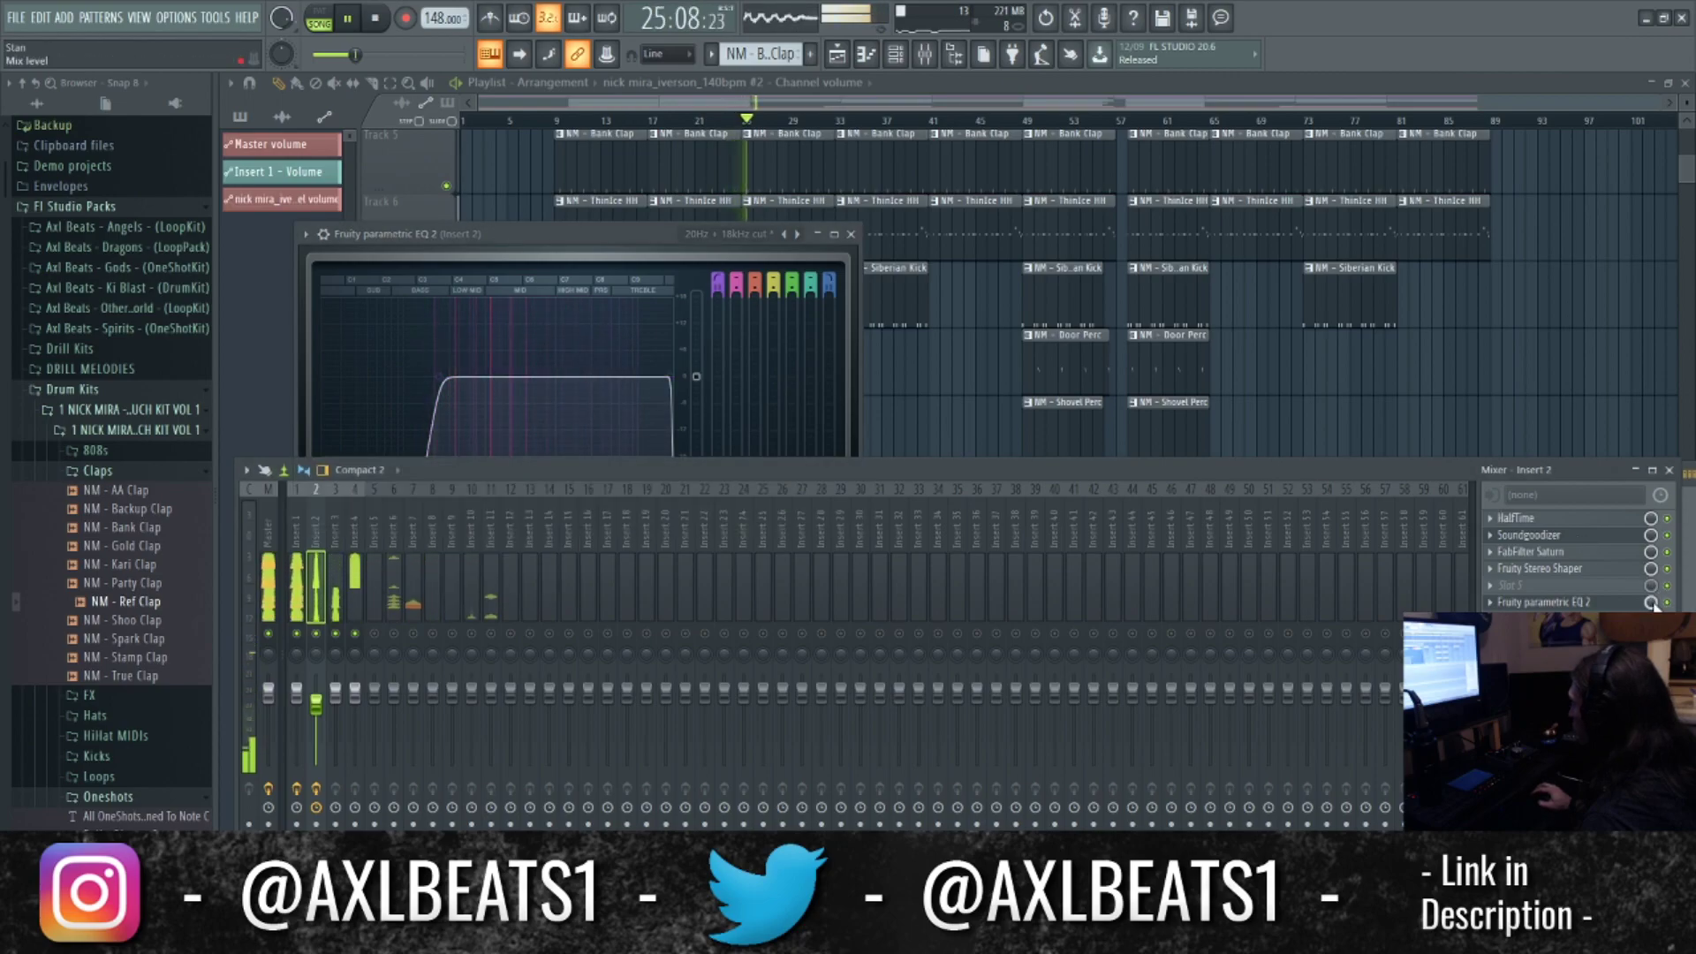
left_click(1590, 703)
right_click(1402, 455)
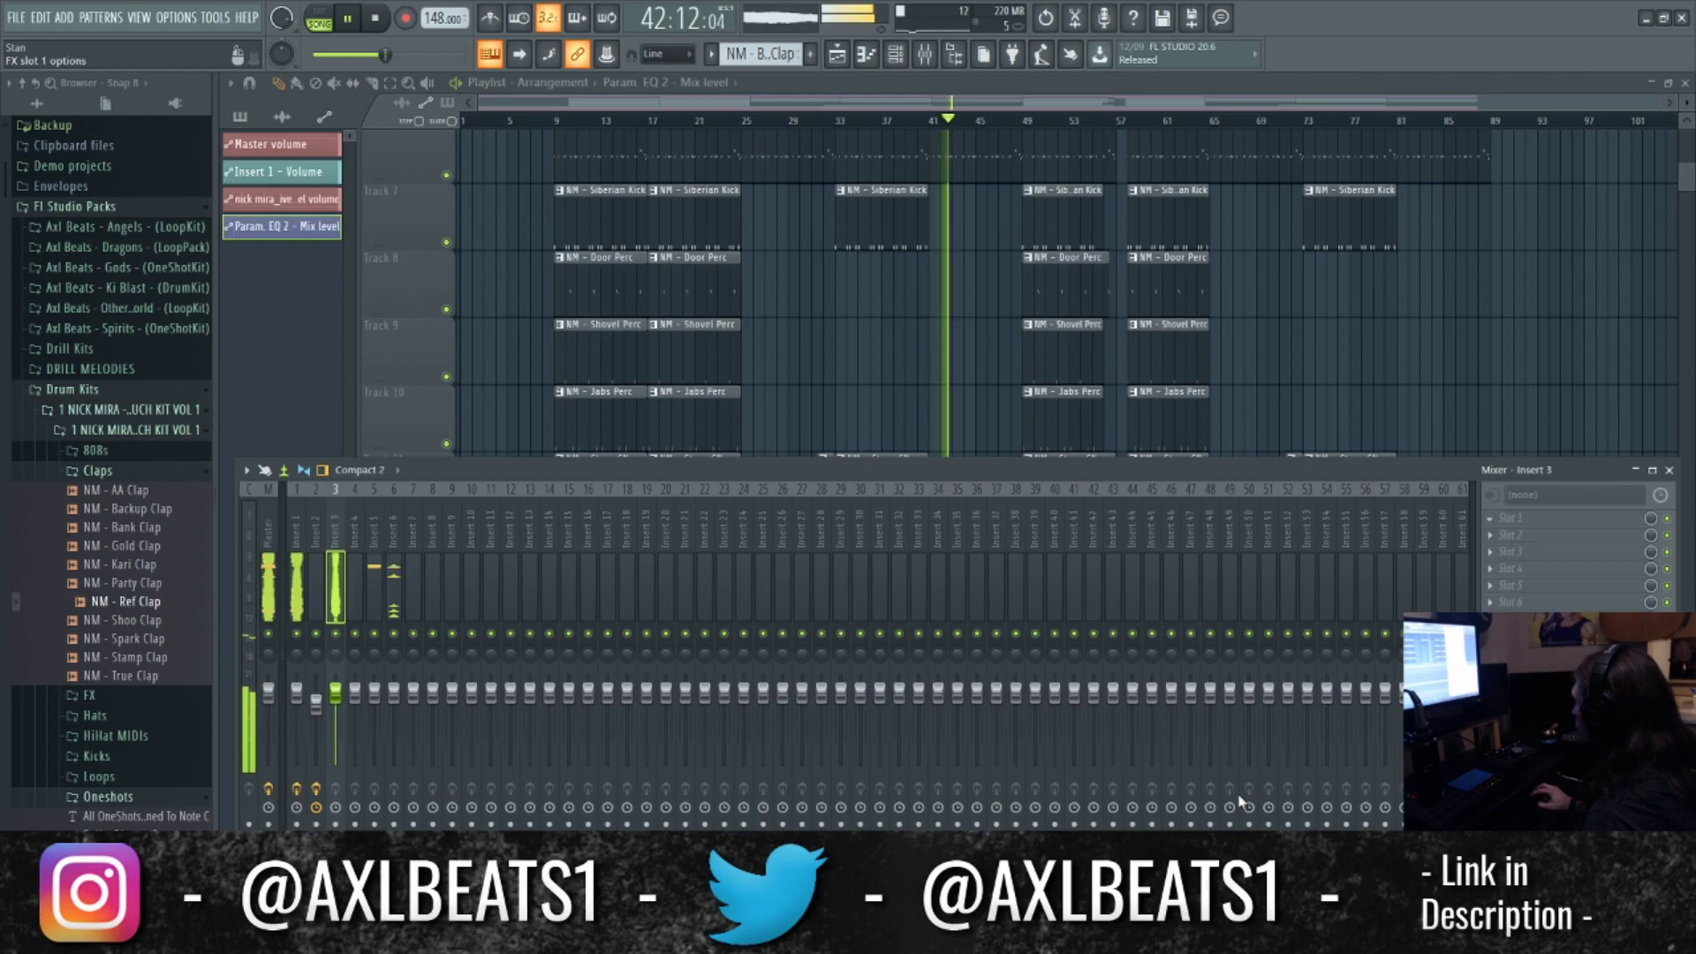
Add ValhallaVintageVerb to Insert 3's first slot with a 2.14 s decay and a 26.4% mix.
left_click_drag(289, 316, 289, 453)
left_click_drag(361, 346, 360, 356)
left_click_drag(298, 301, 297, 302)
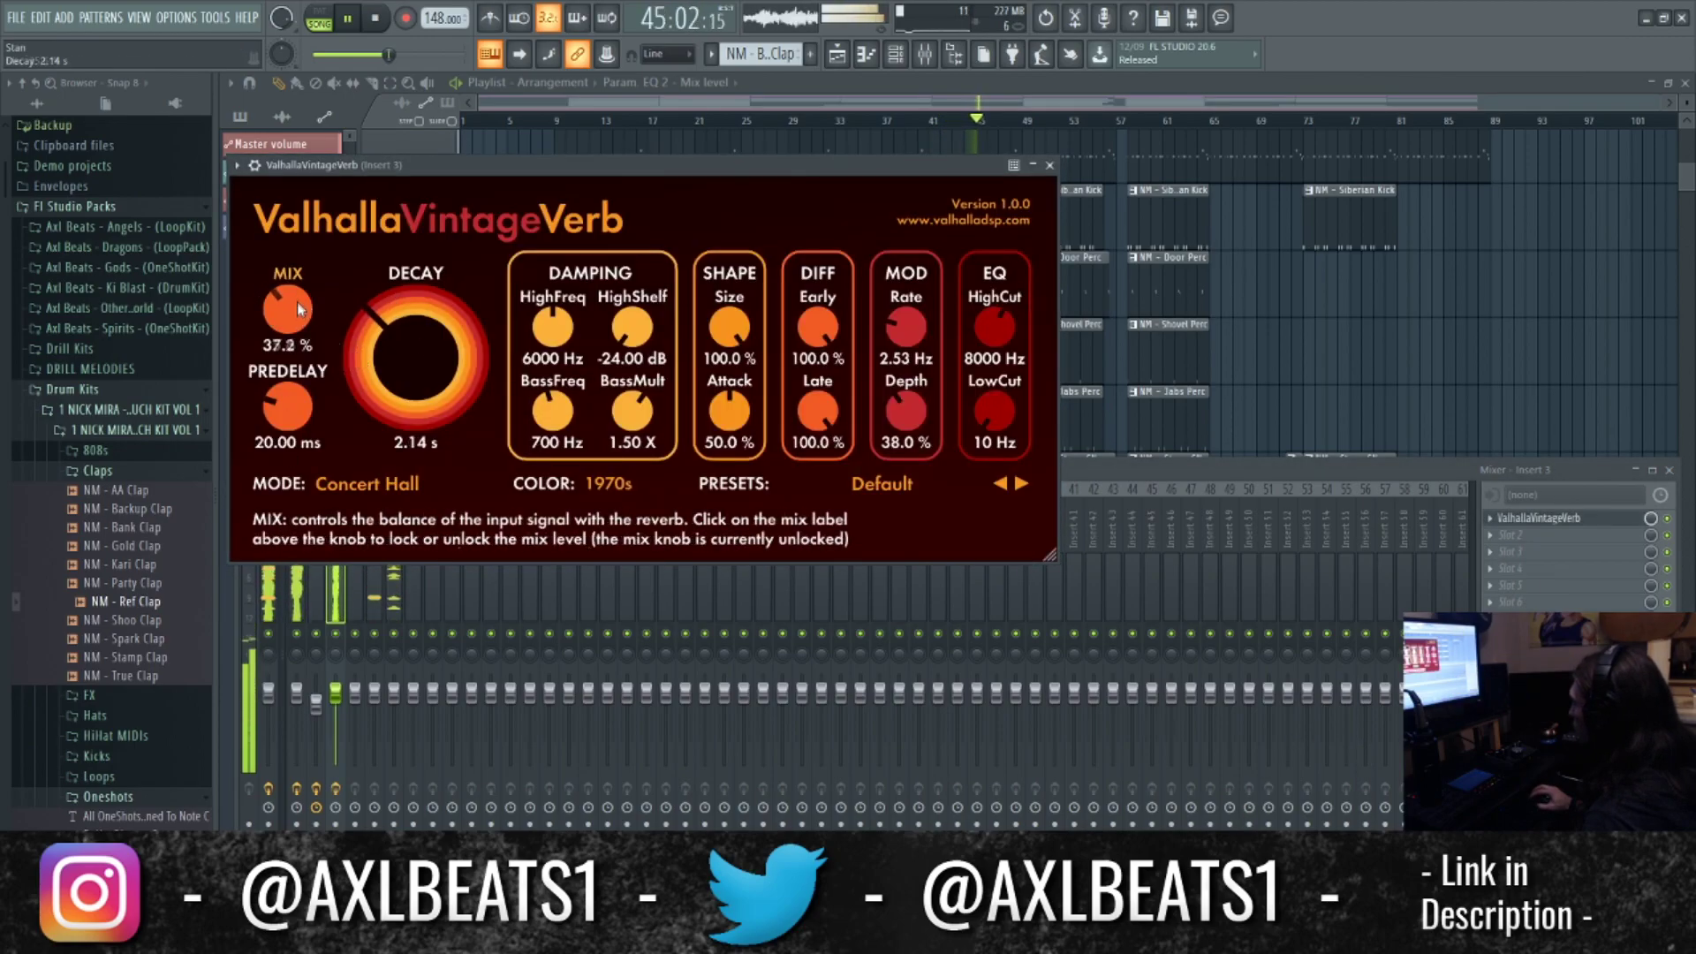
left_click(1050, 165)
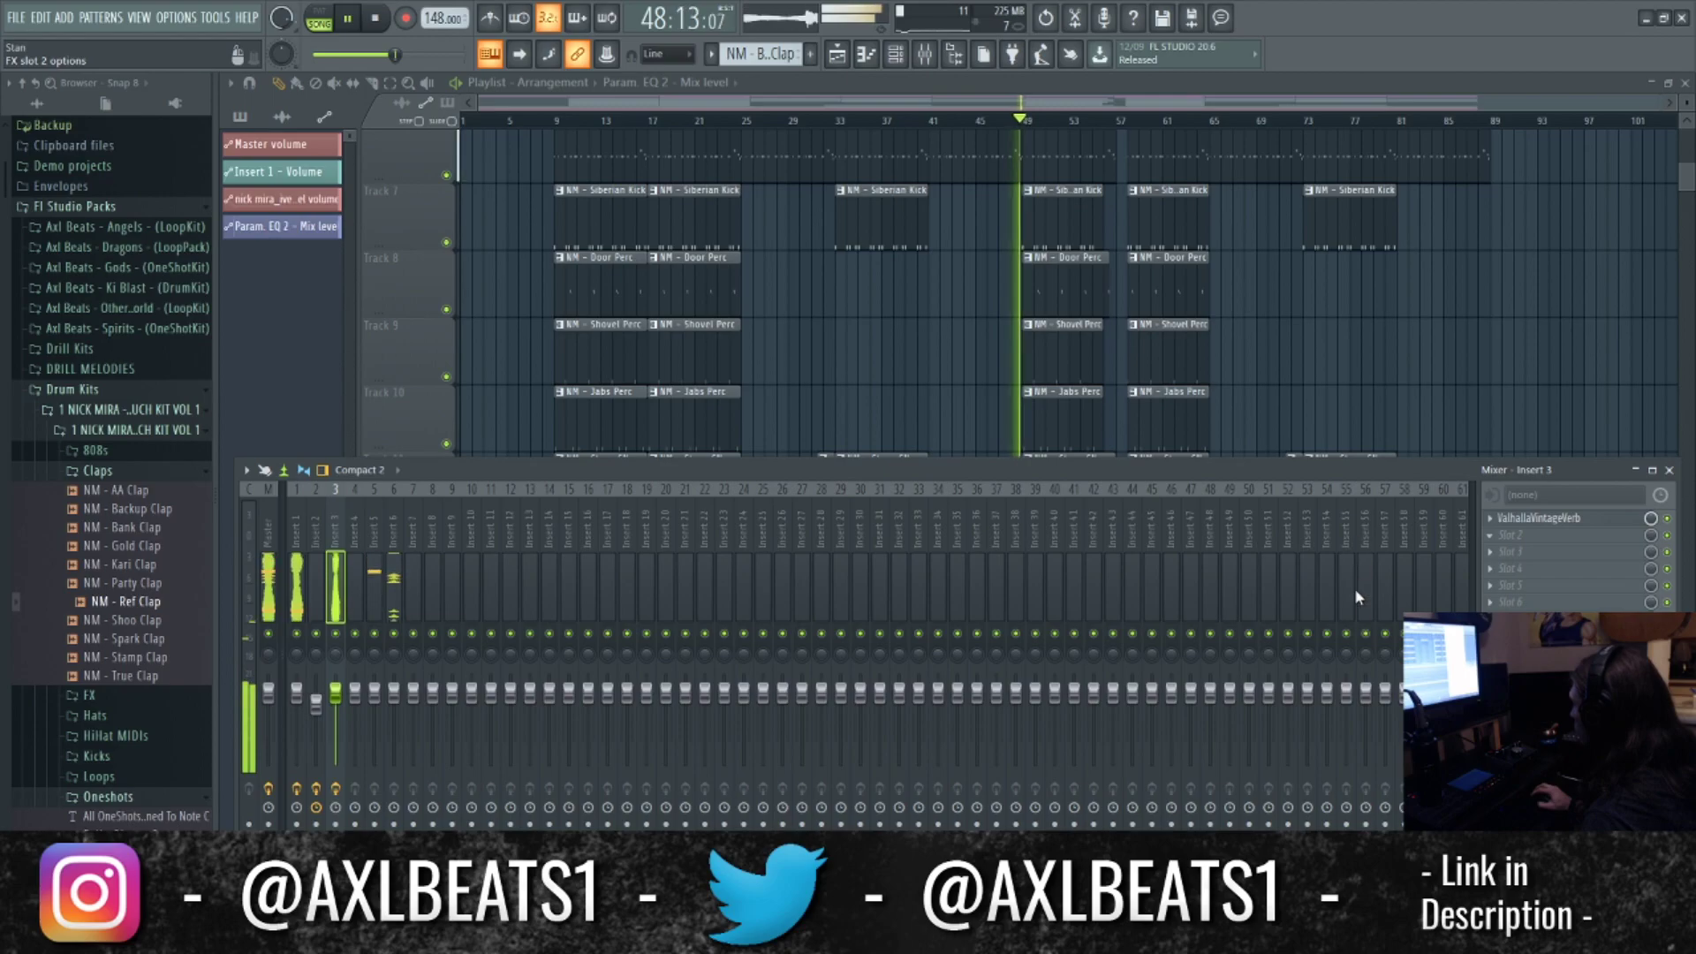
left_click(1377, 70)
left_click(1490, 536)
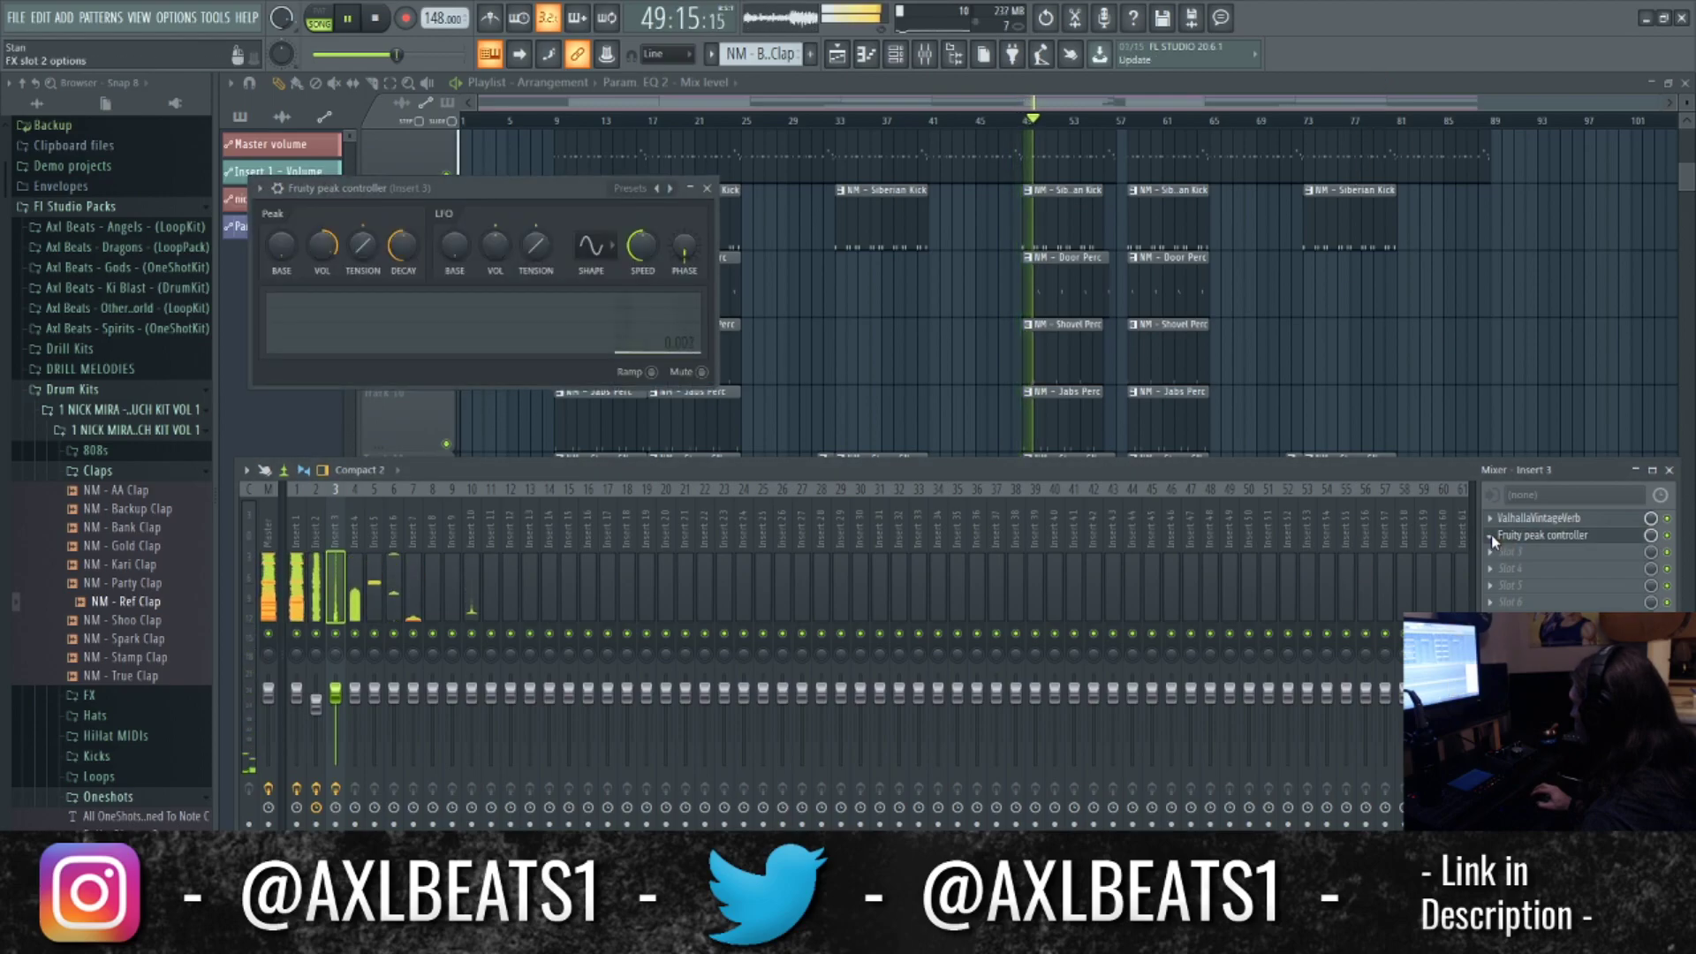
left_click(1517, 519)
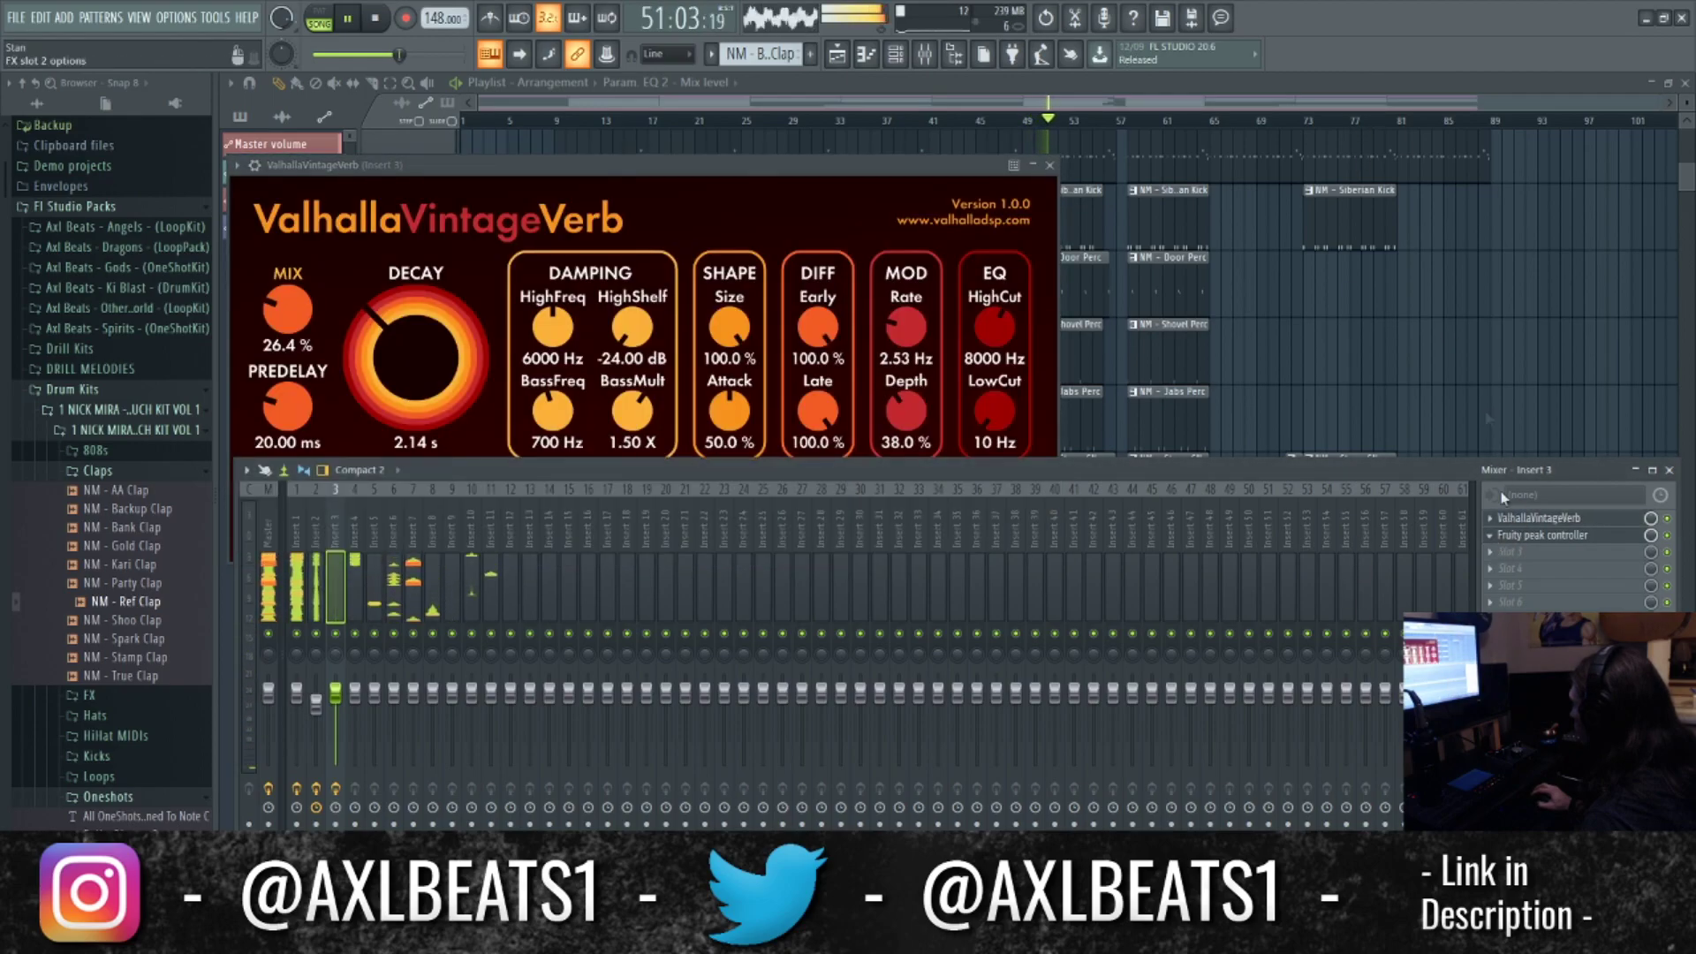
Put Fruity parametric EQ 2 in Insert 3's second slot, load the 20Hz - 18kHz cut preset and raise the low cut to about 141 Hz.
left_click(1405, 76)
left_click(750, 188)
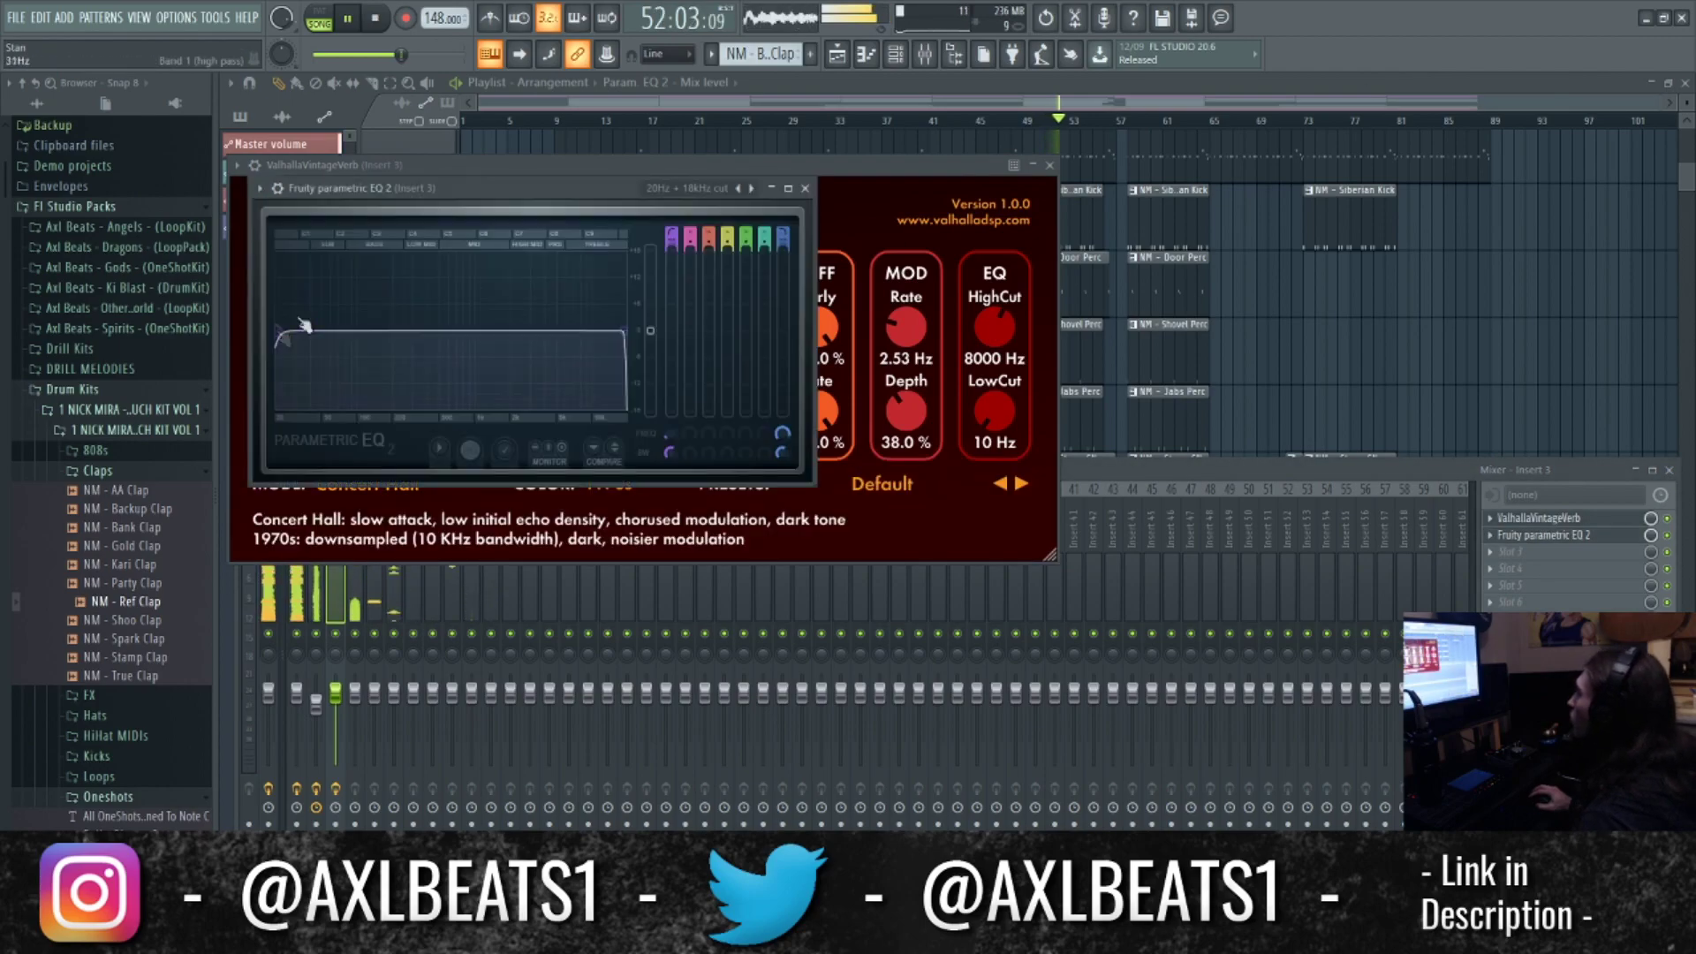
left_click_drag(281, 339, 357, 331)
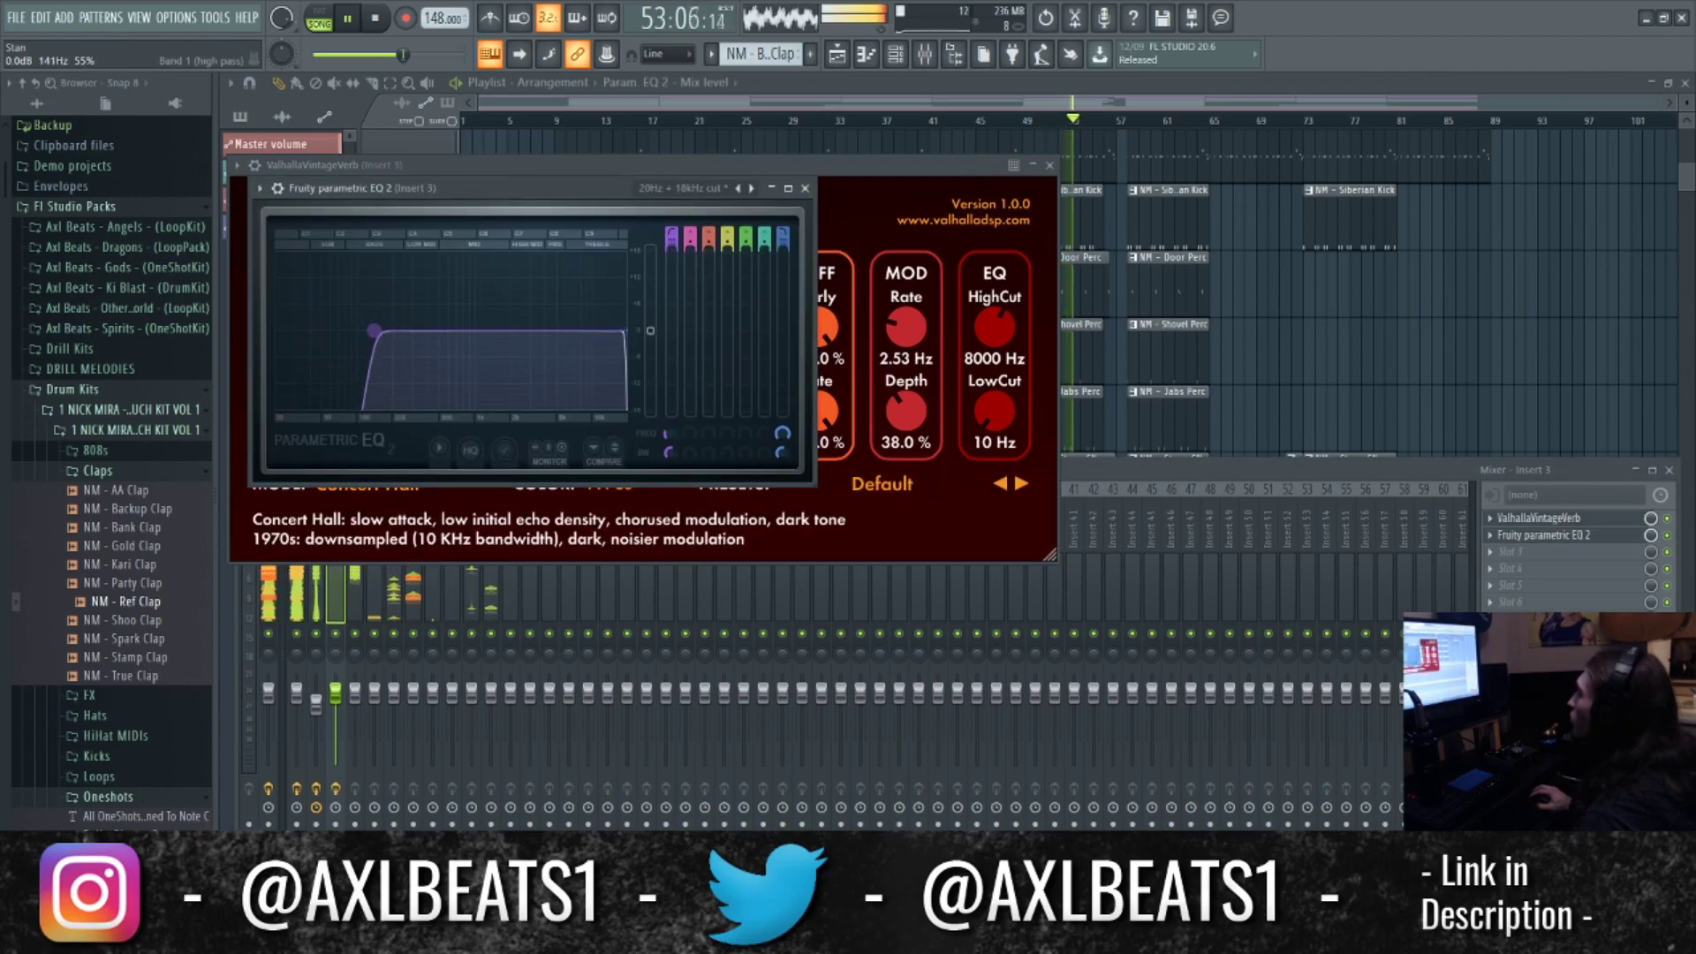
left_click(805, 188)
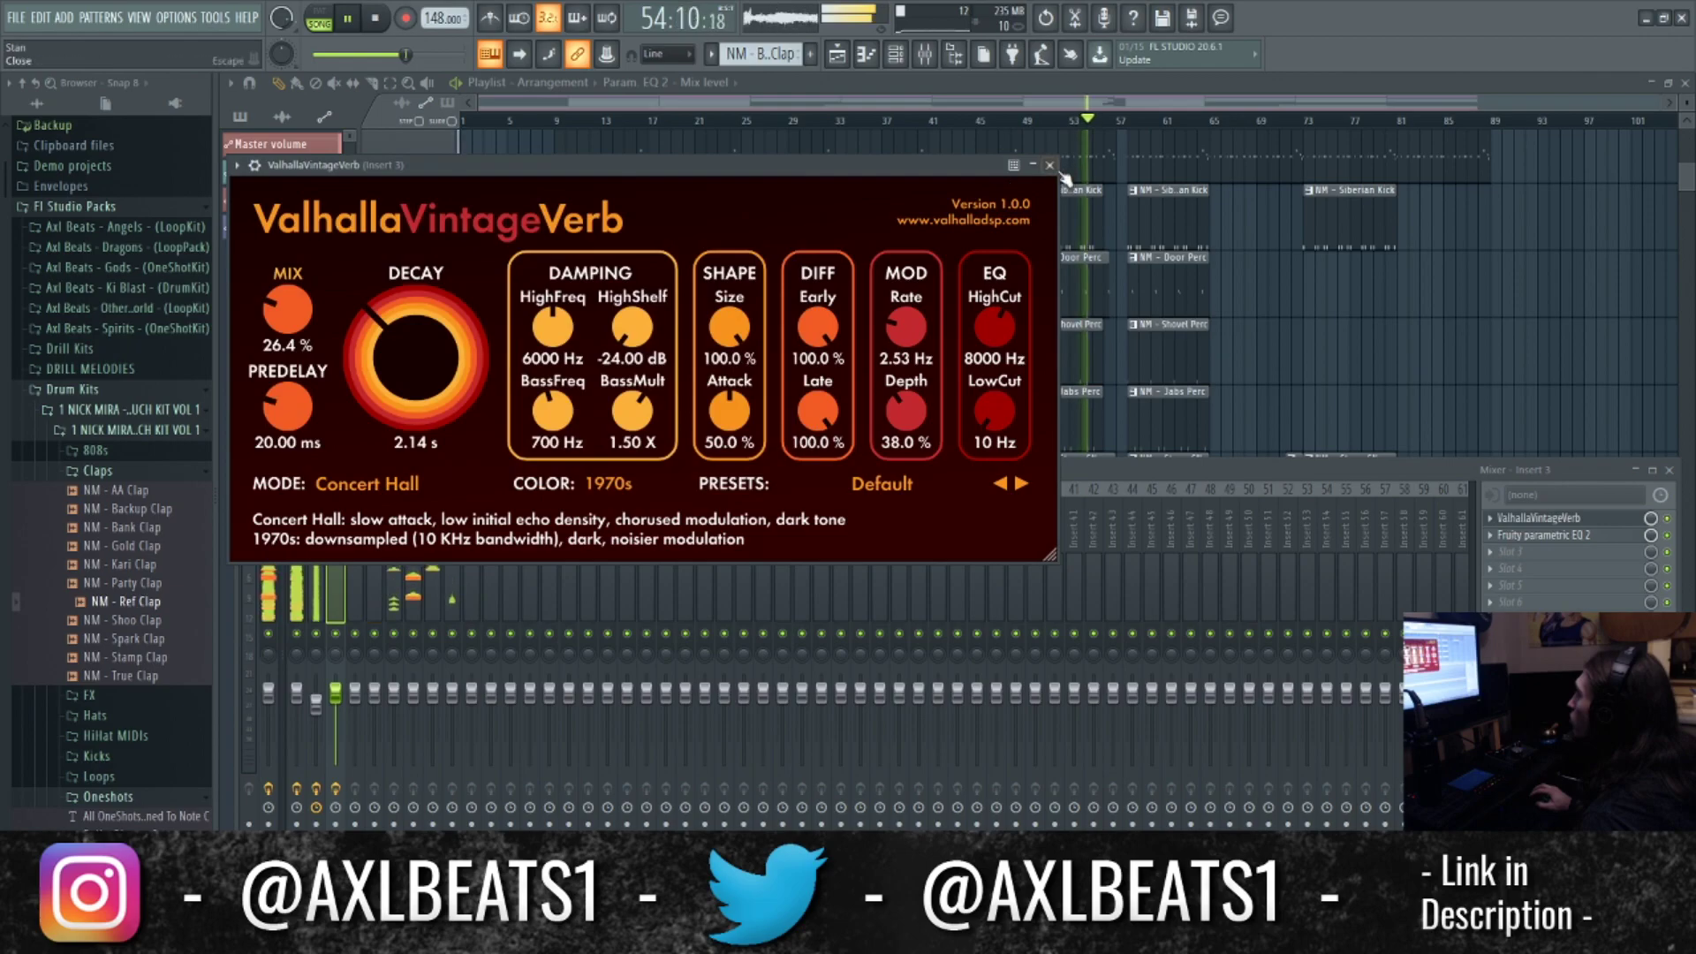
left_click(1049, 165)
left_click(297, 583)
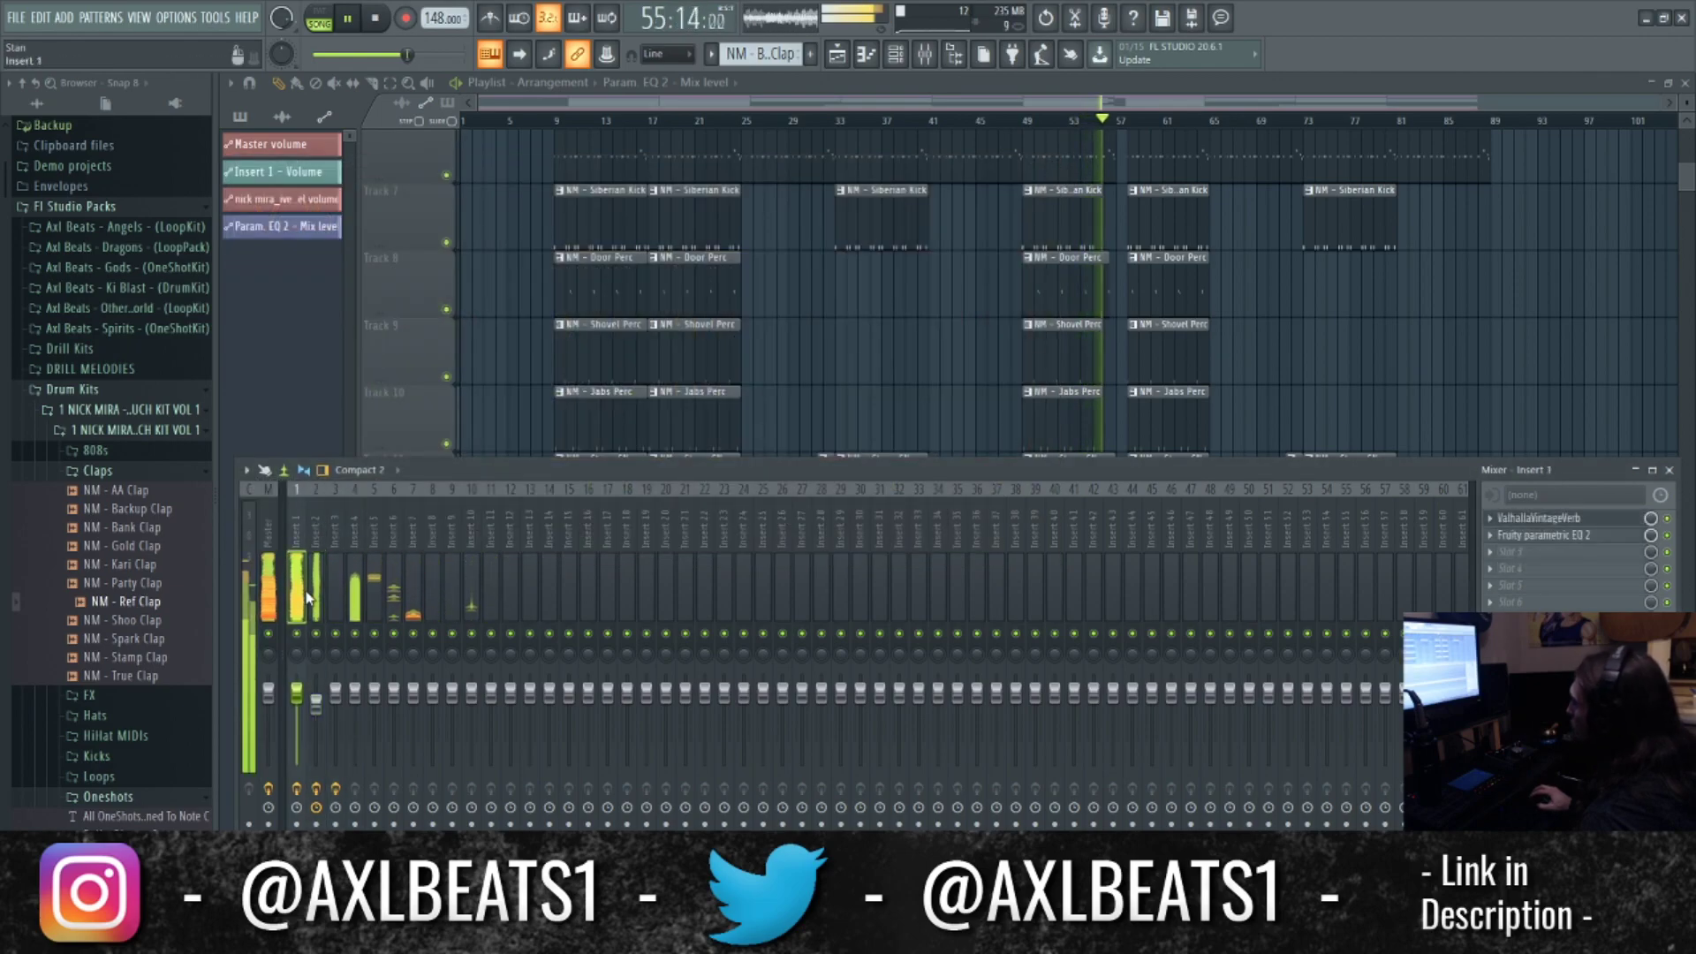
left_click(895, 57)
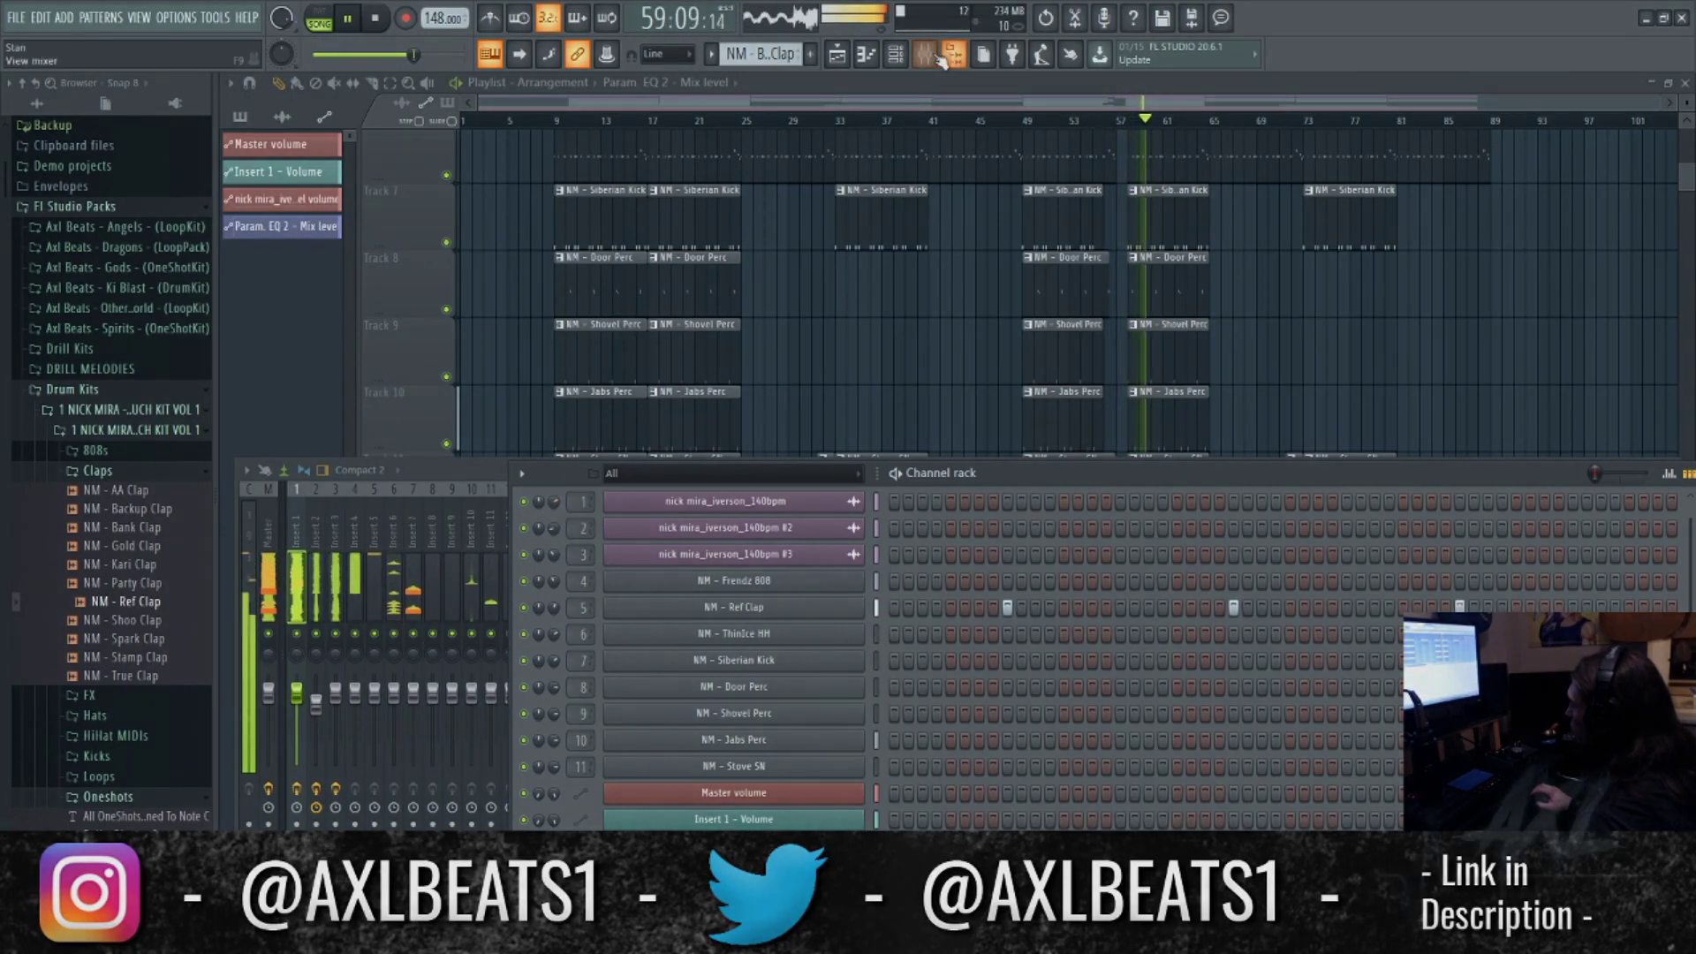
left_click(434, 605)
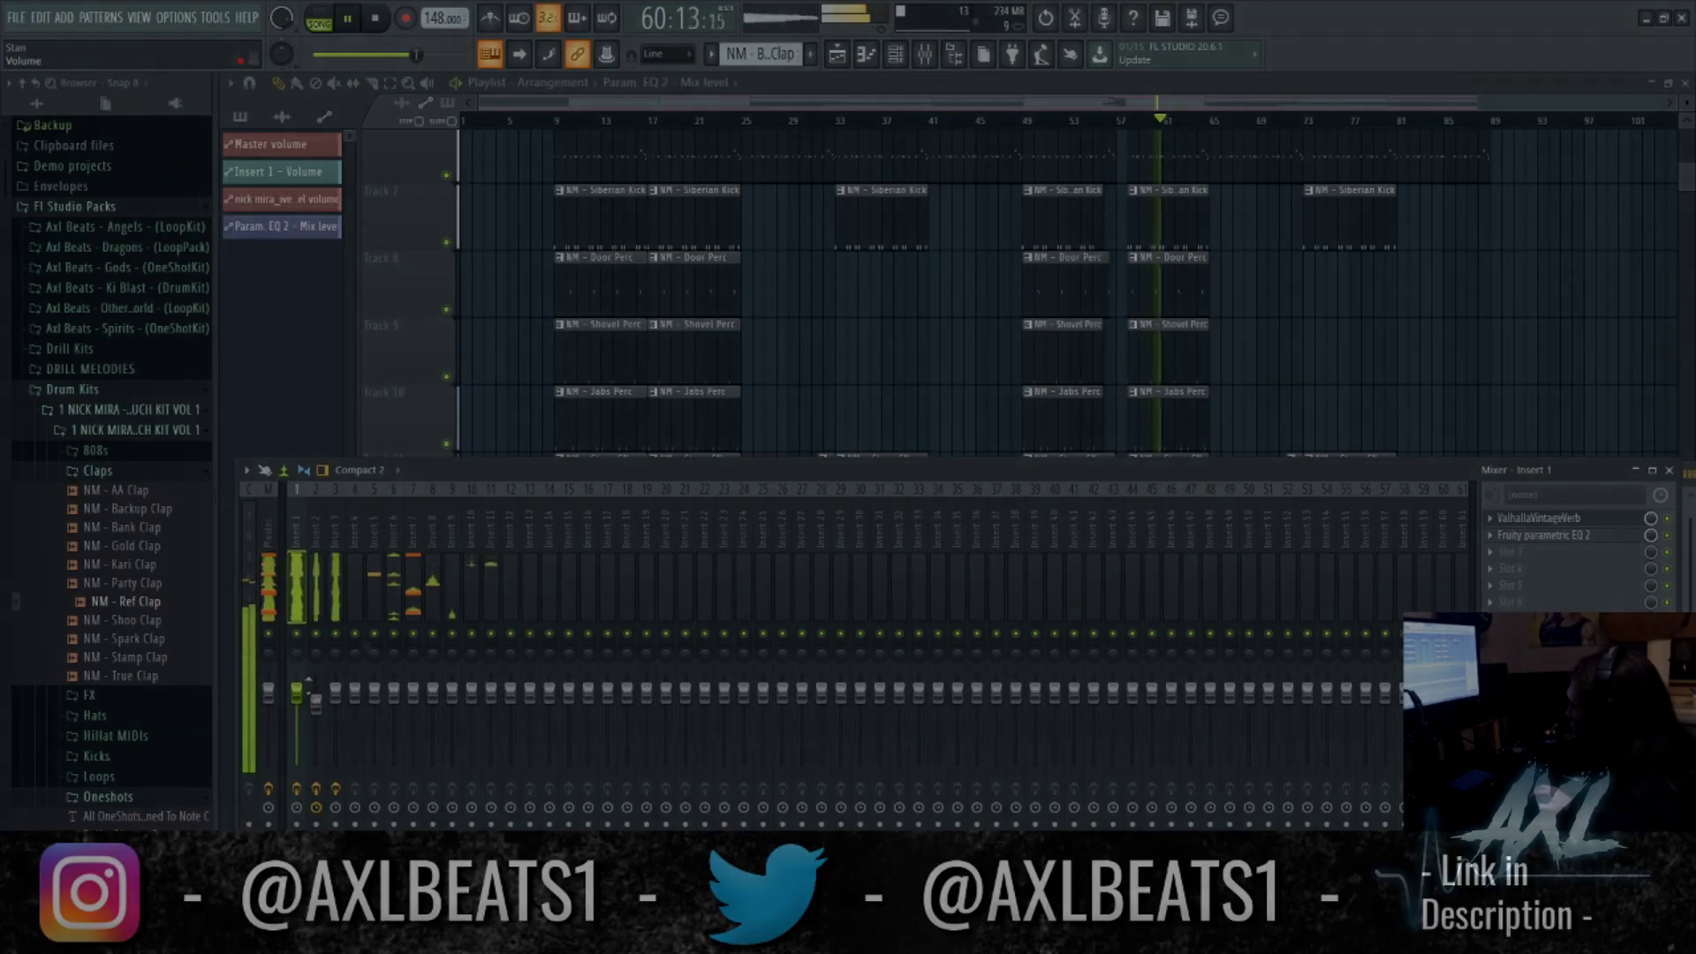
left_click(894, 55)
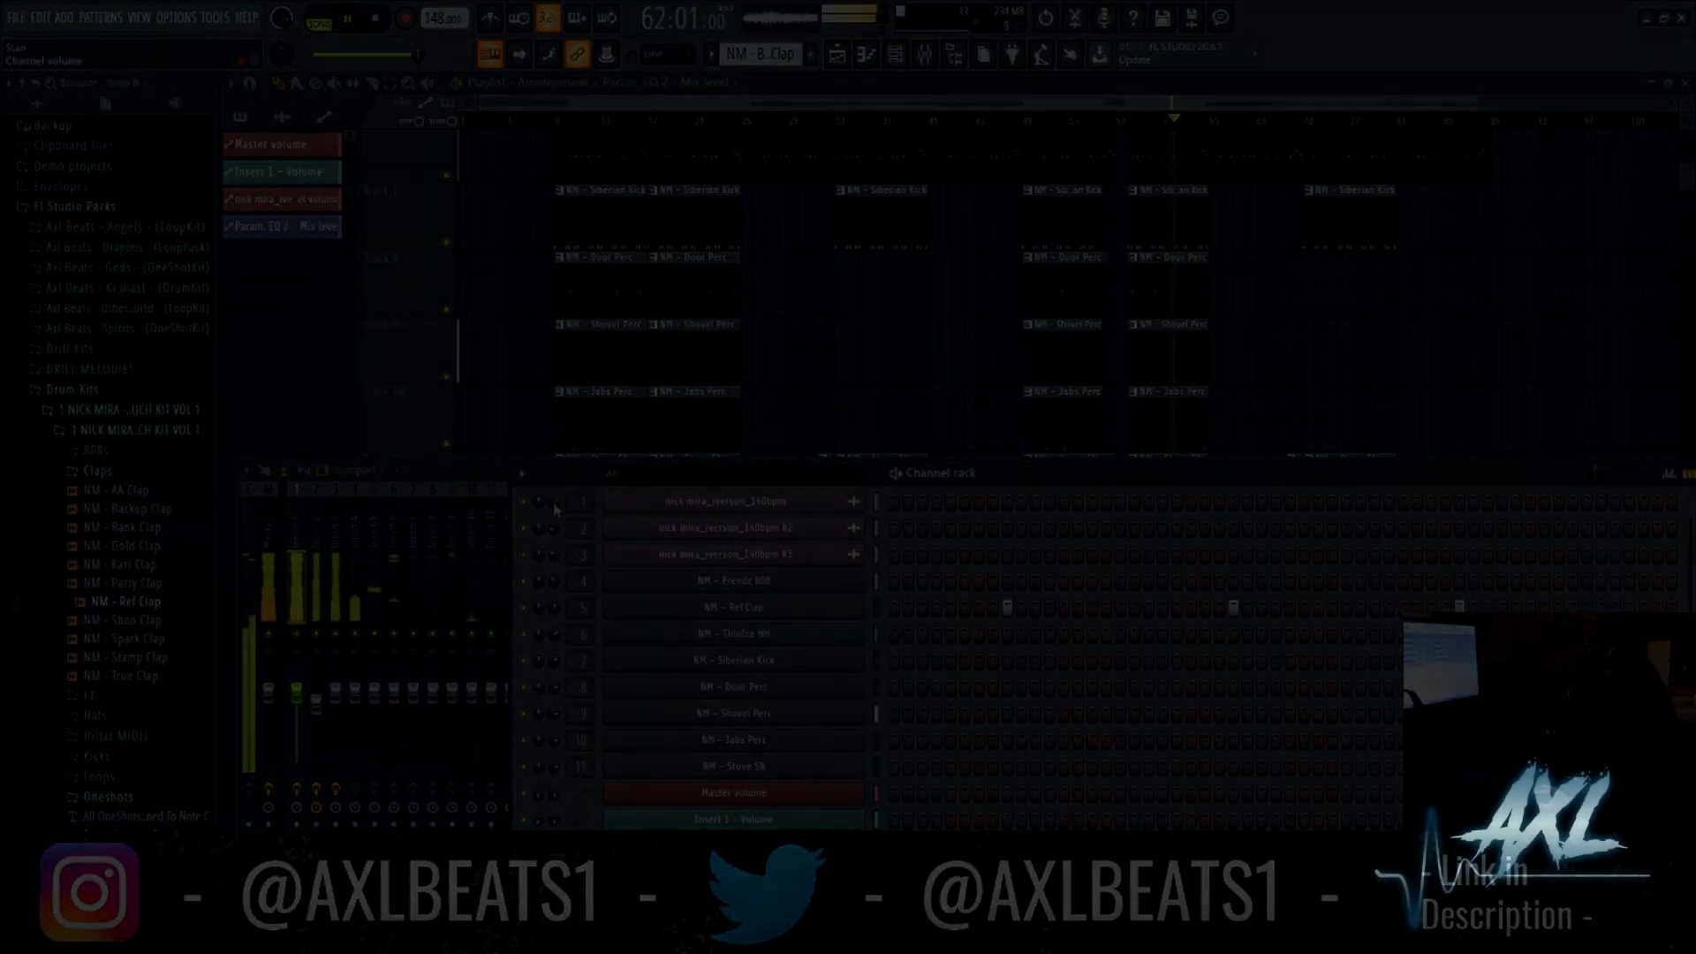